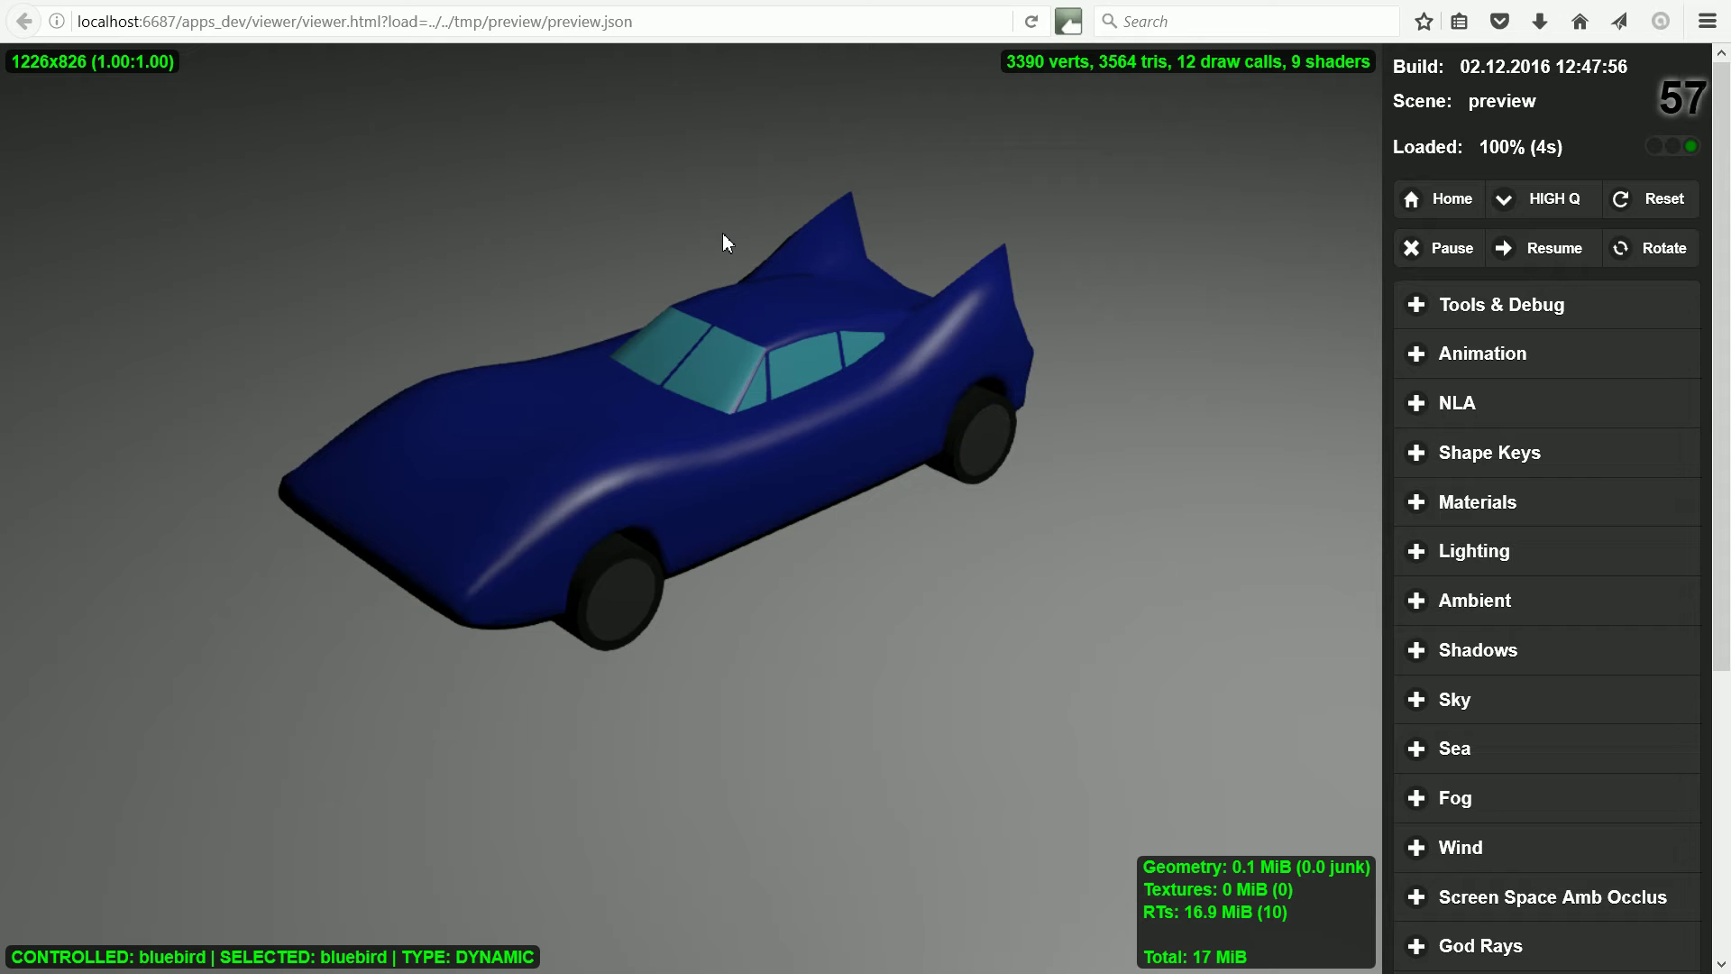
Drive the bluebird car across the ground with the S and W keys until it leaves the view
key(s)
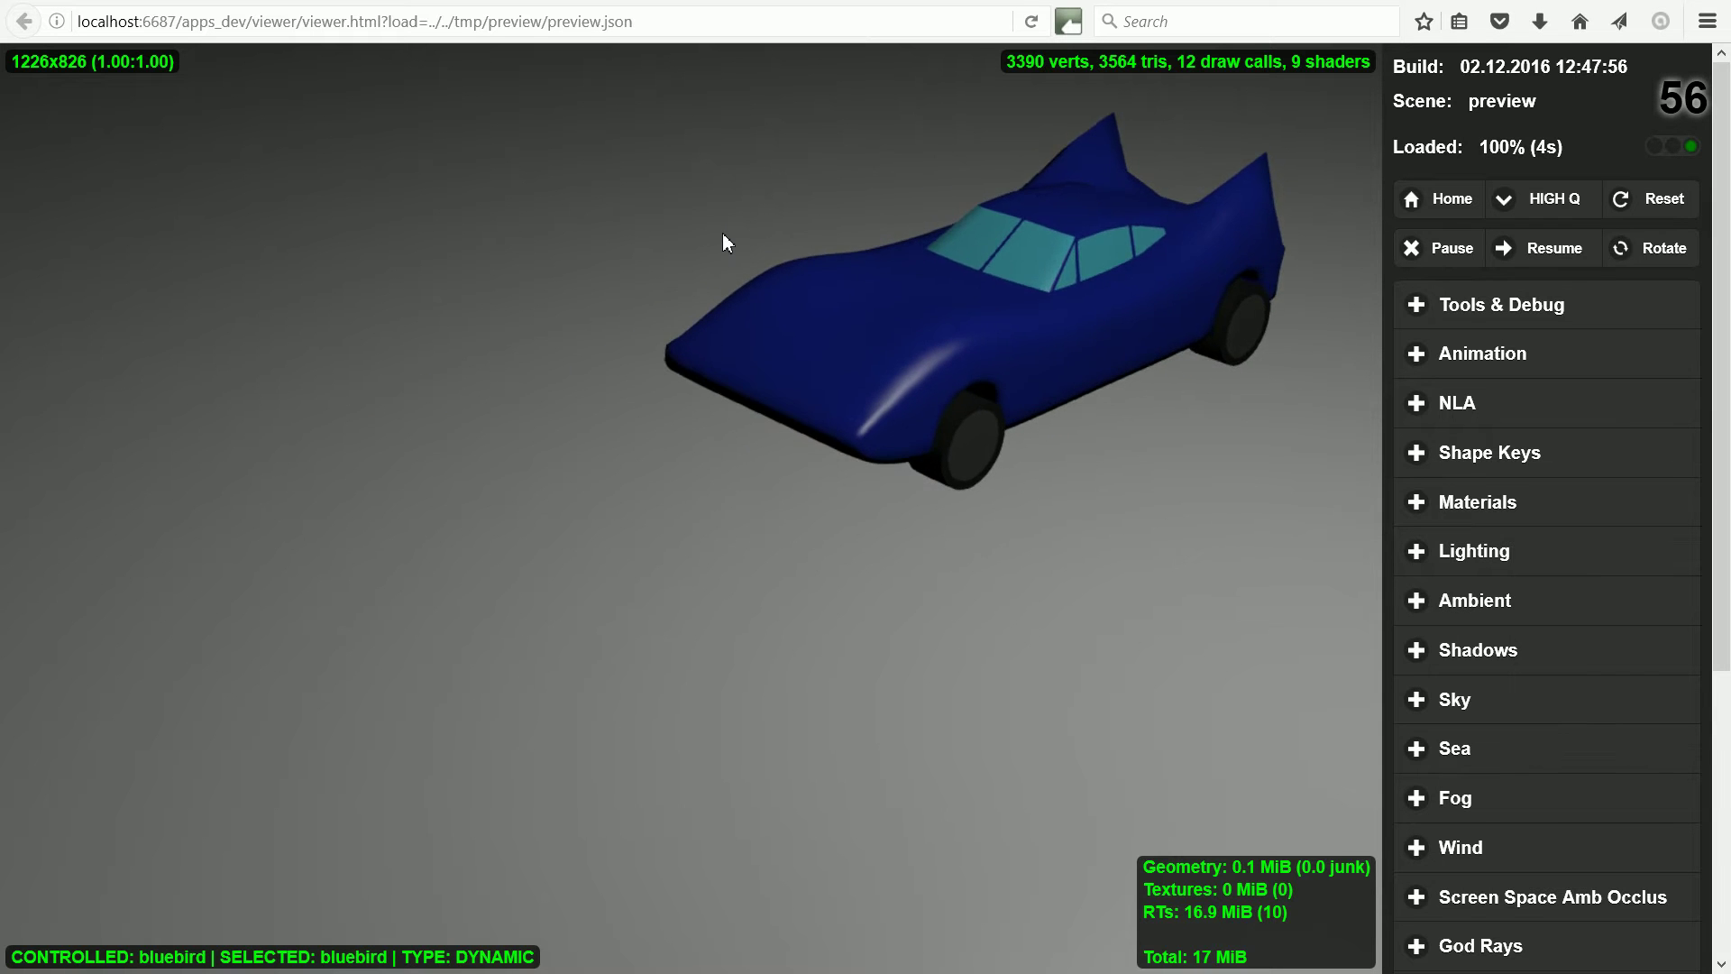
key(w)
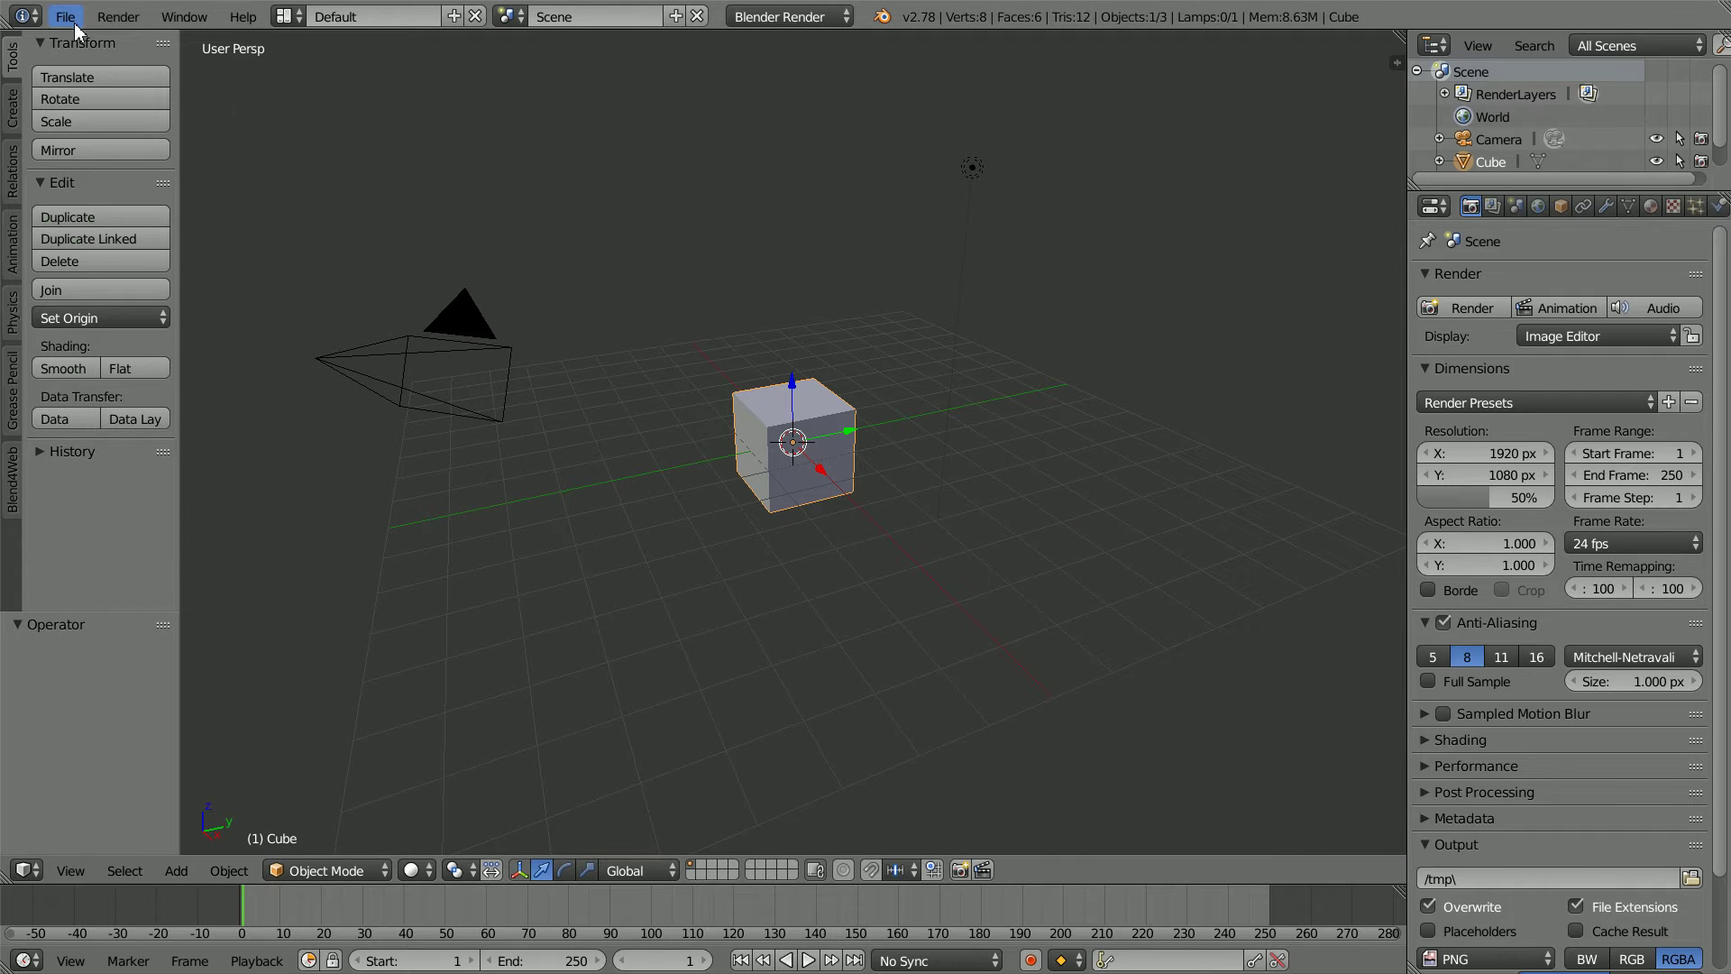
Open bluebird0.blend from the recent files and select the TireFD wheel
click(70, 20)
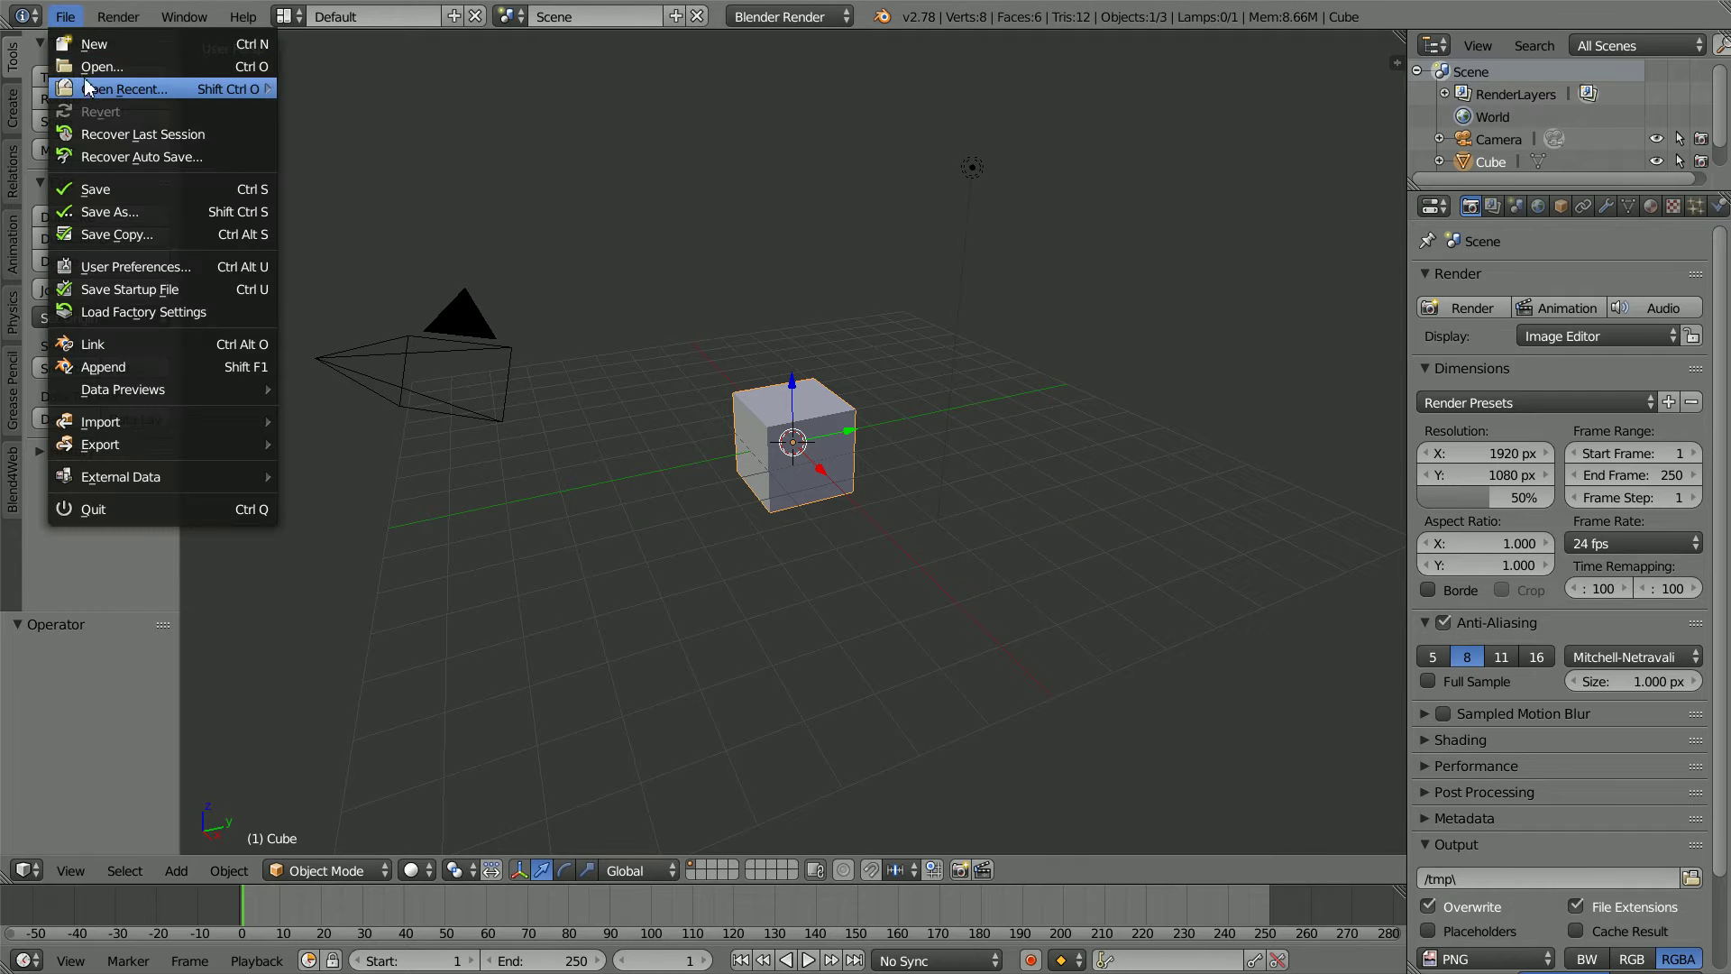
mouse_move(226, 88)
click(328, 84)
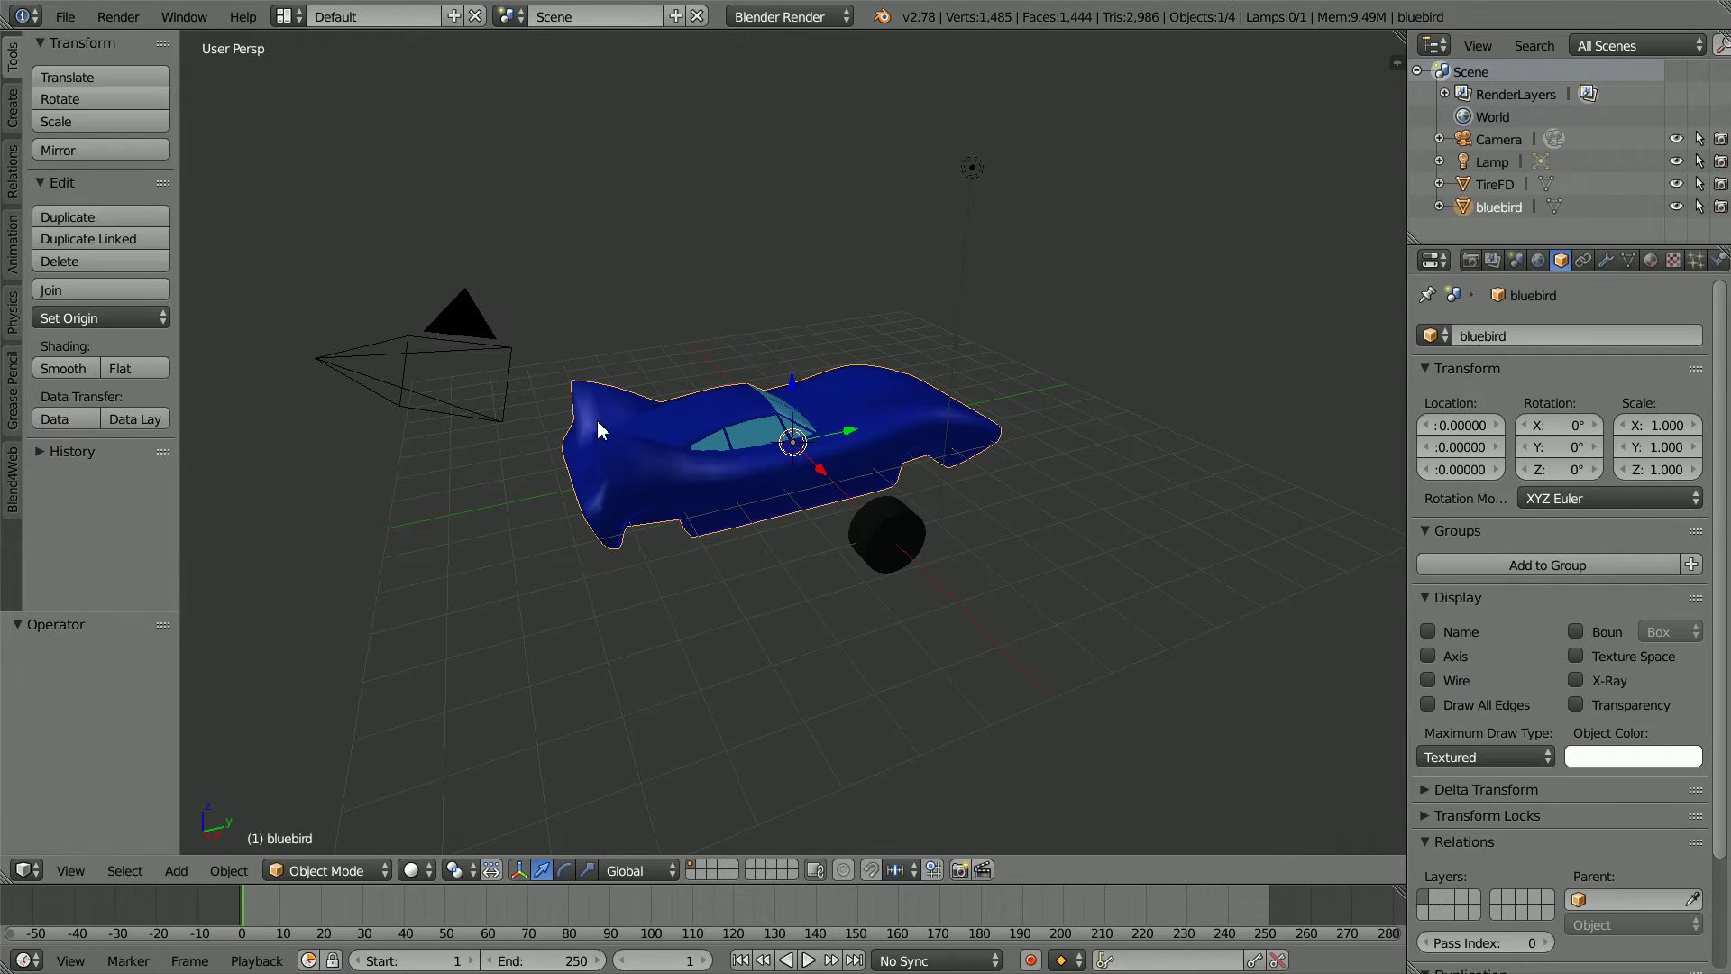
right_click(914, 545)
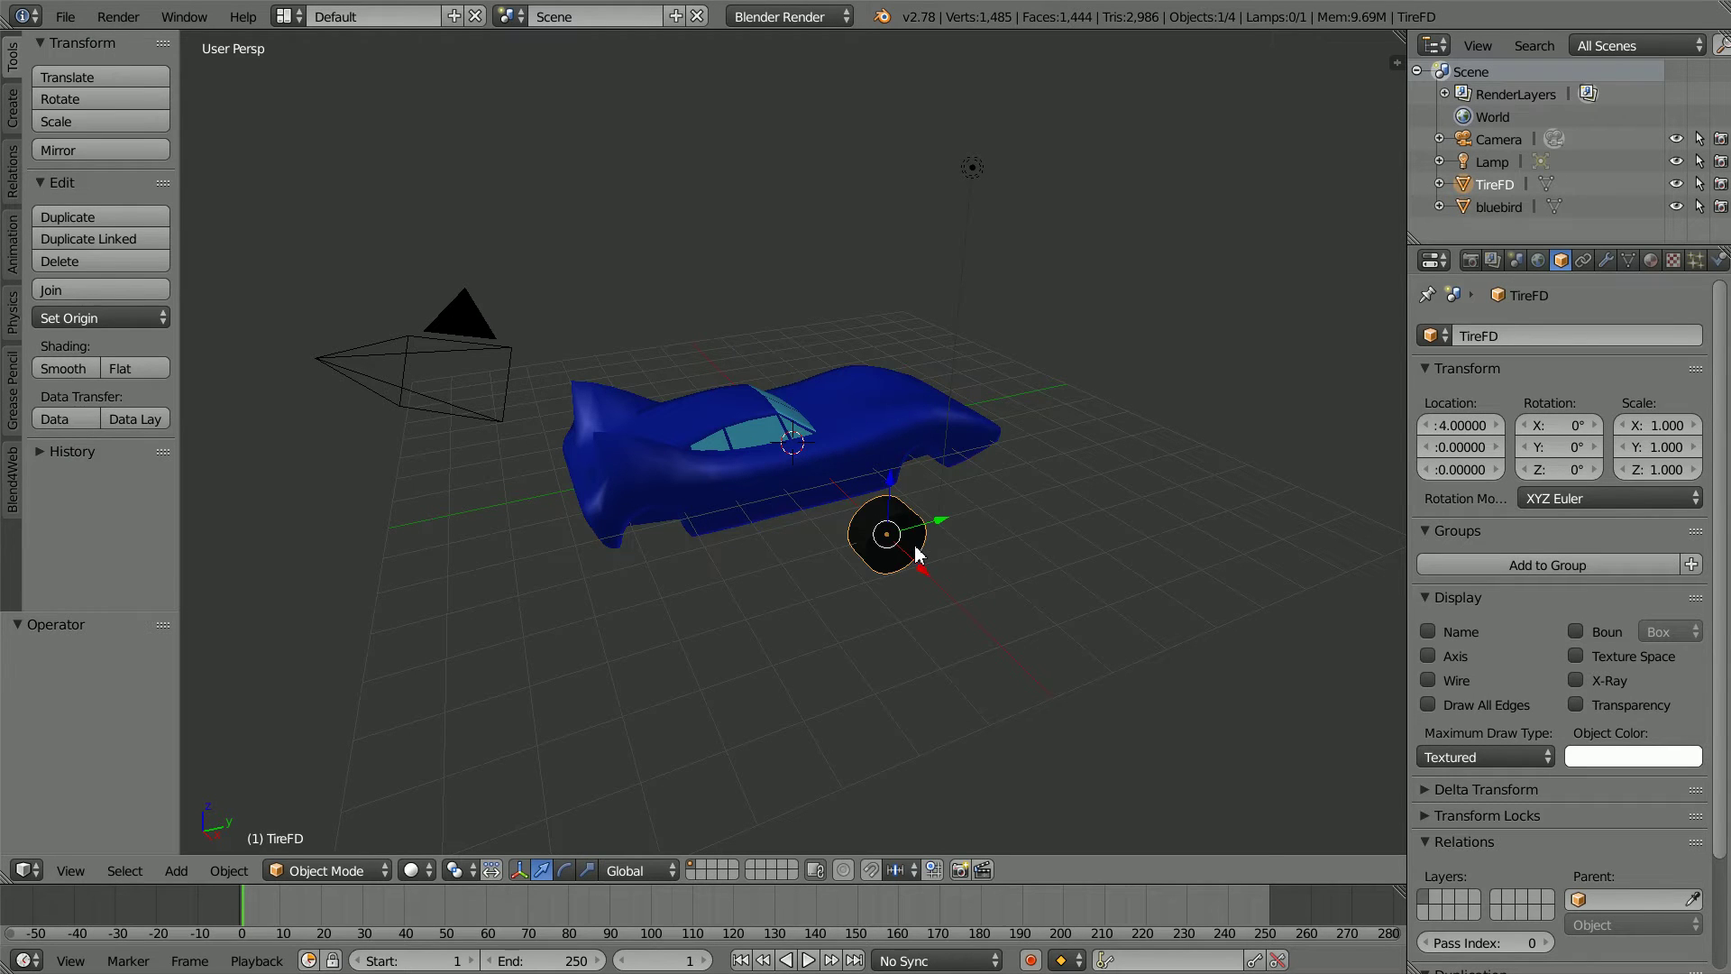
Reload bluebird0.blend from the recent files list
click(74, 24)
mouse_move(98, 88)
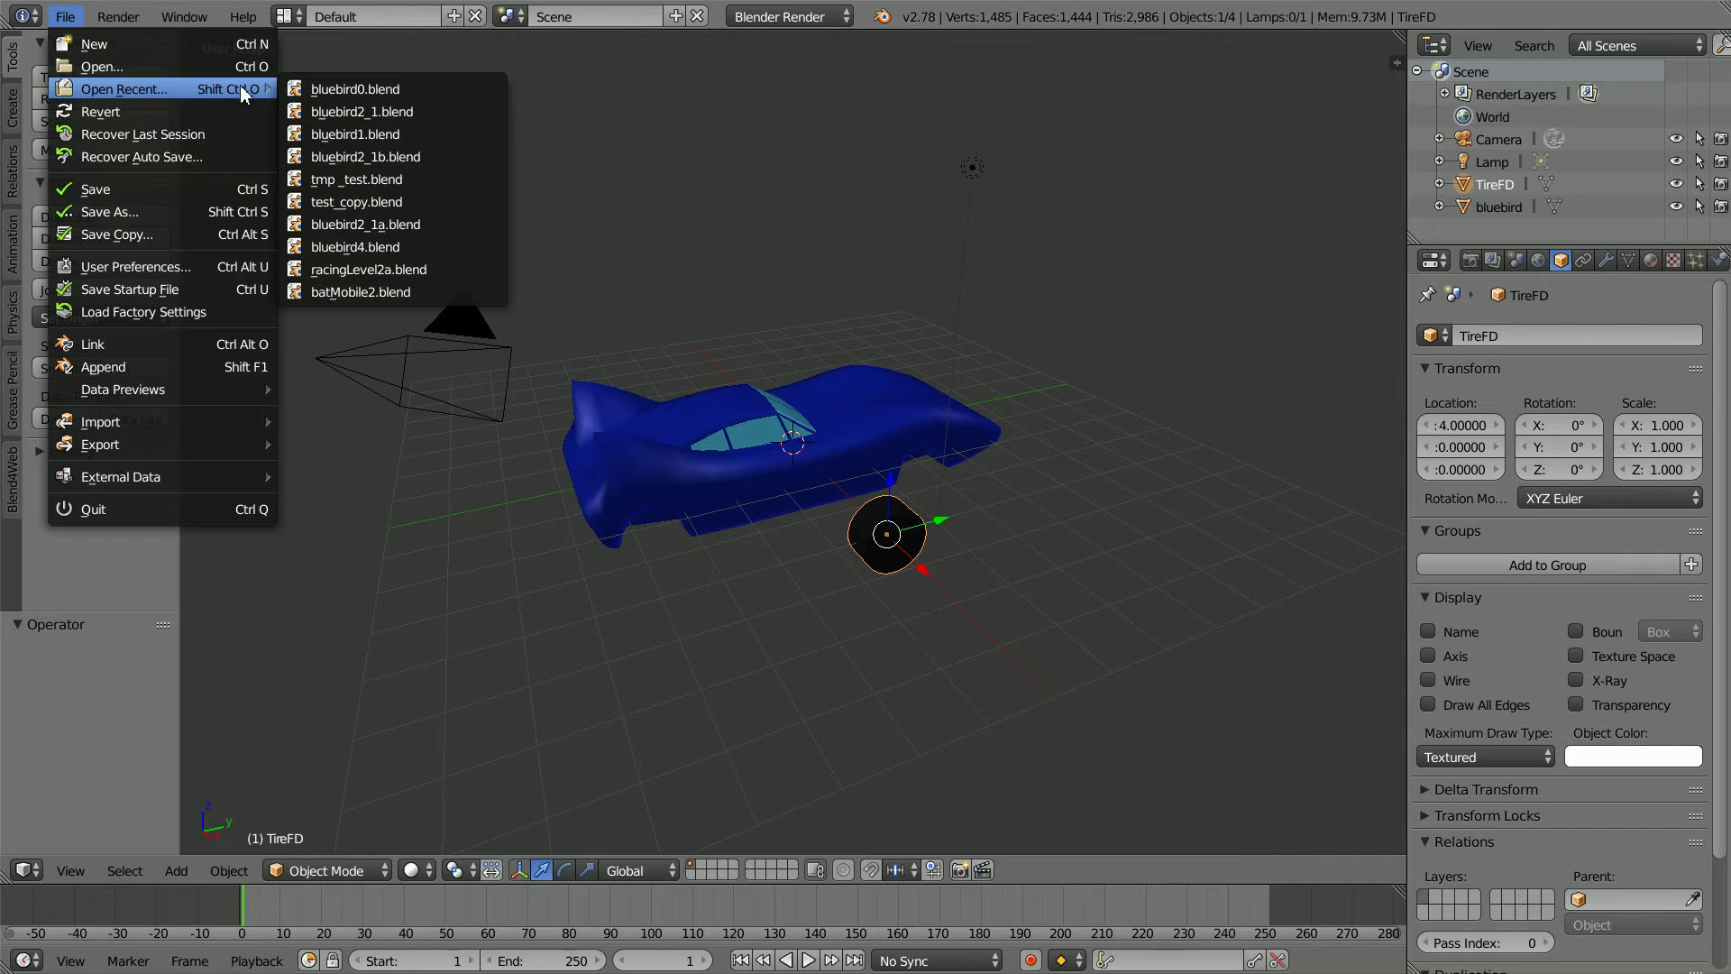
click(424, 89)
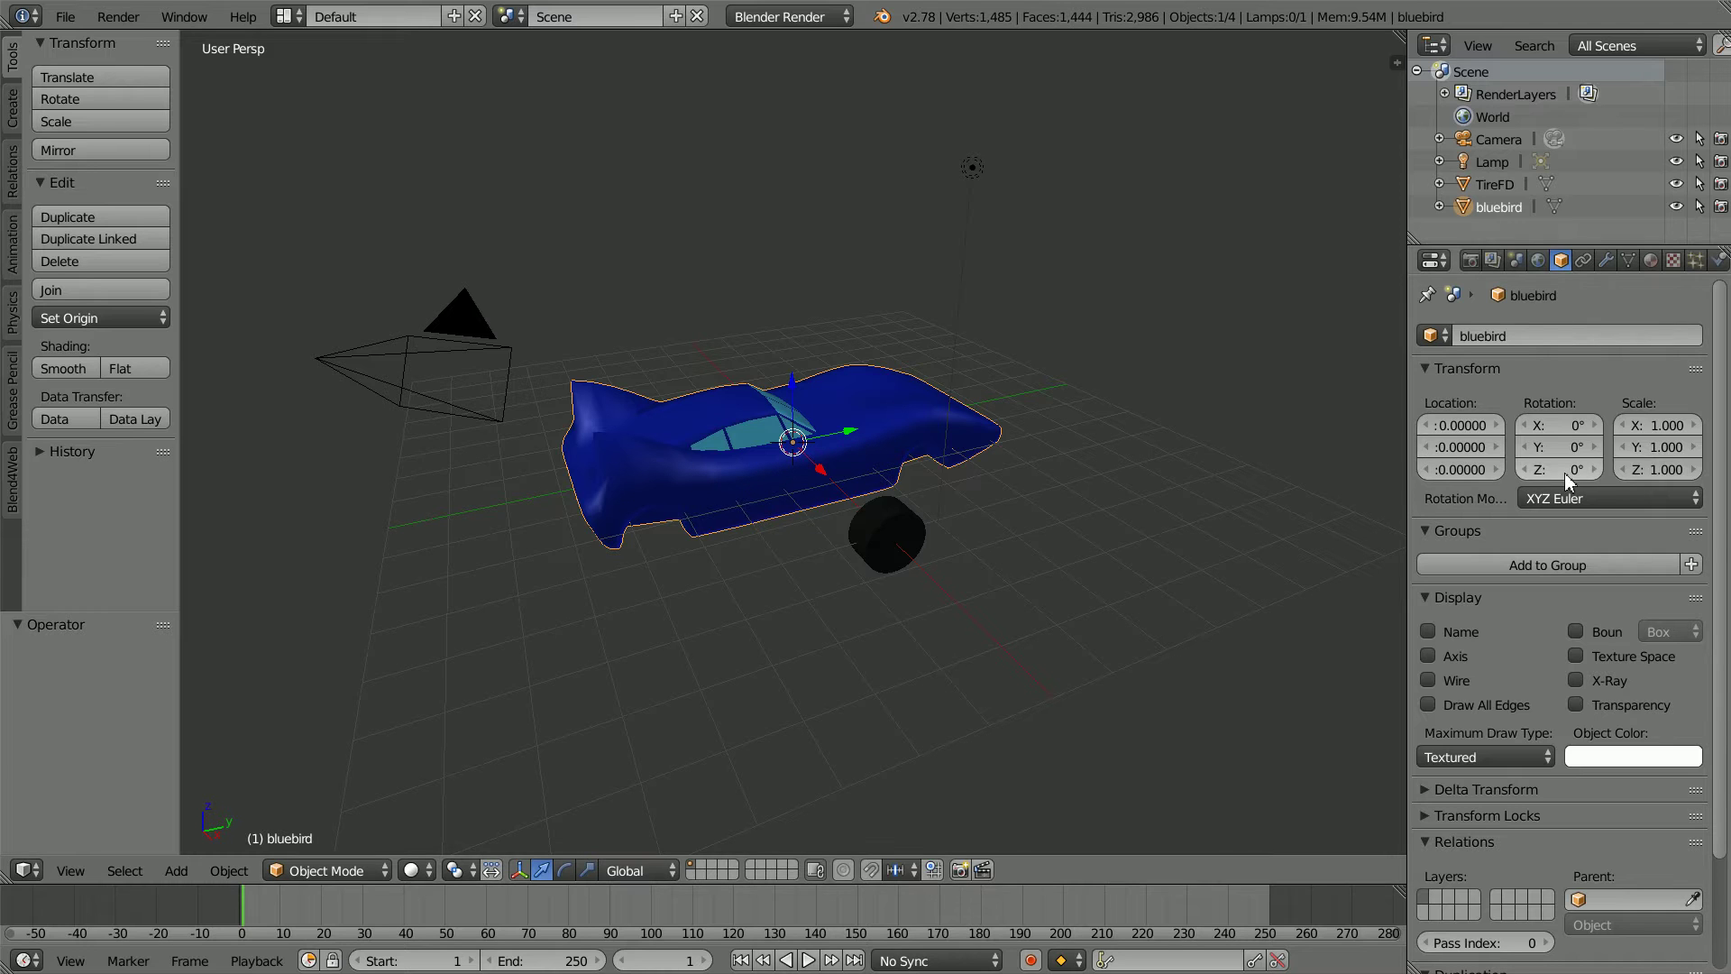
Turn the car body 180° on Z, scale it to 0.5, and apply rotation and scale
text(180)
key(Return)
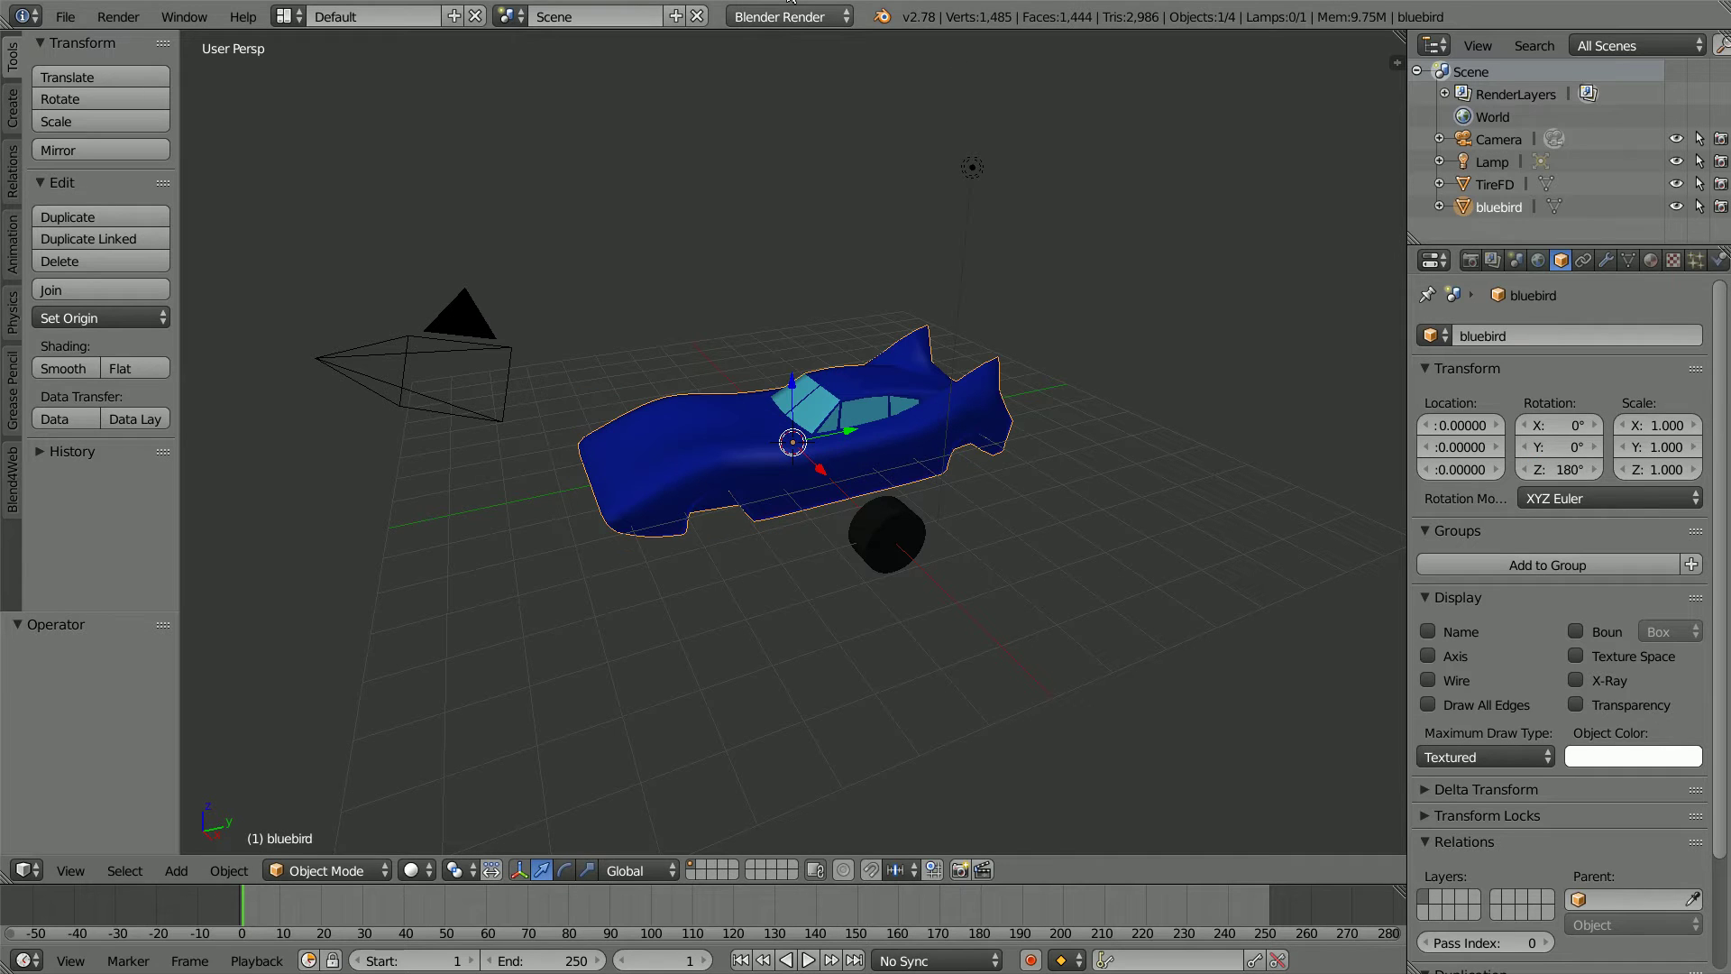
key(s)
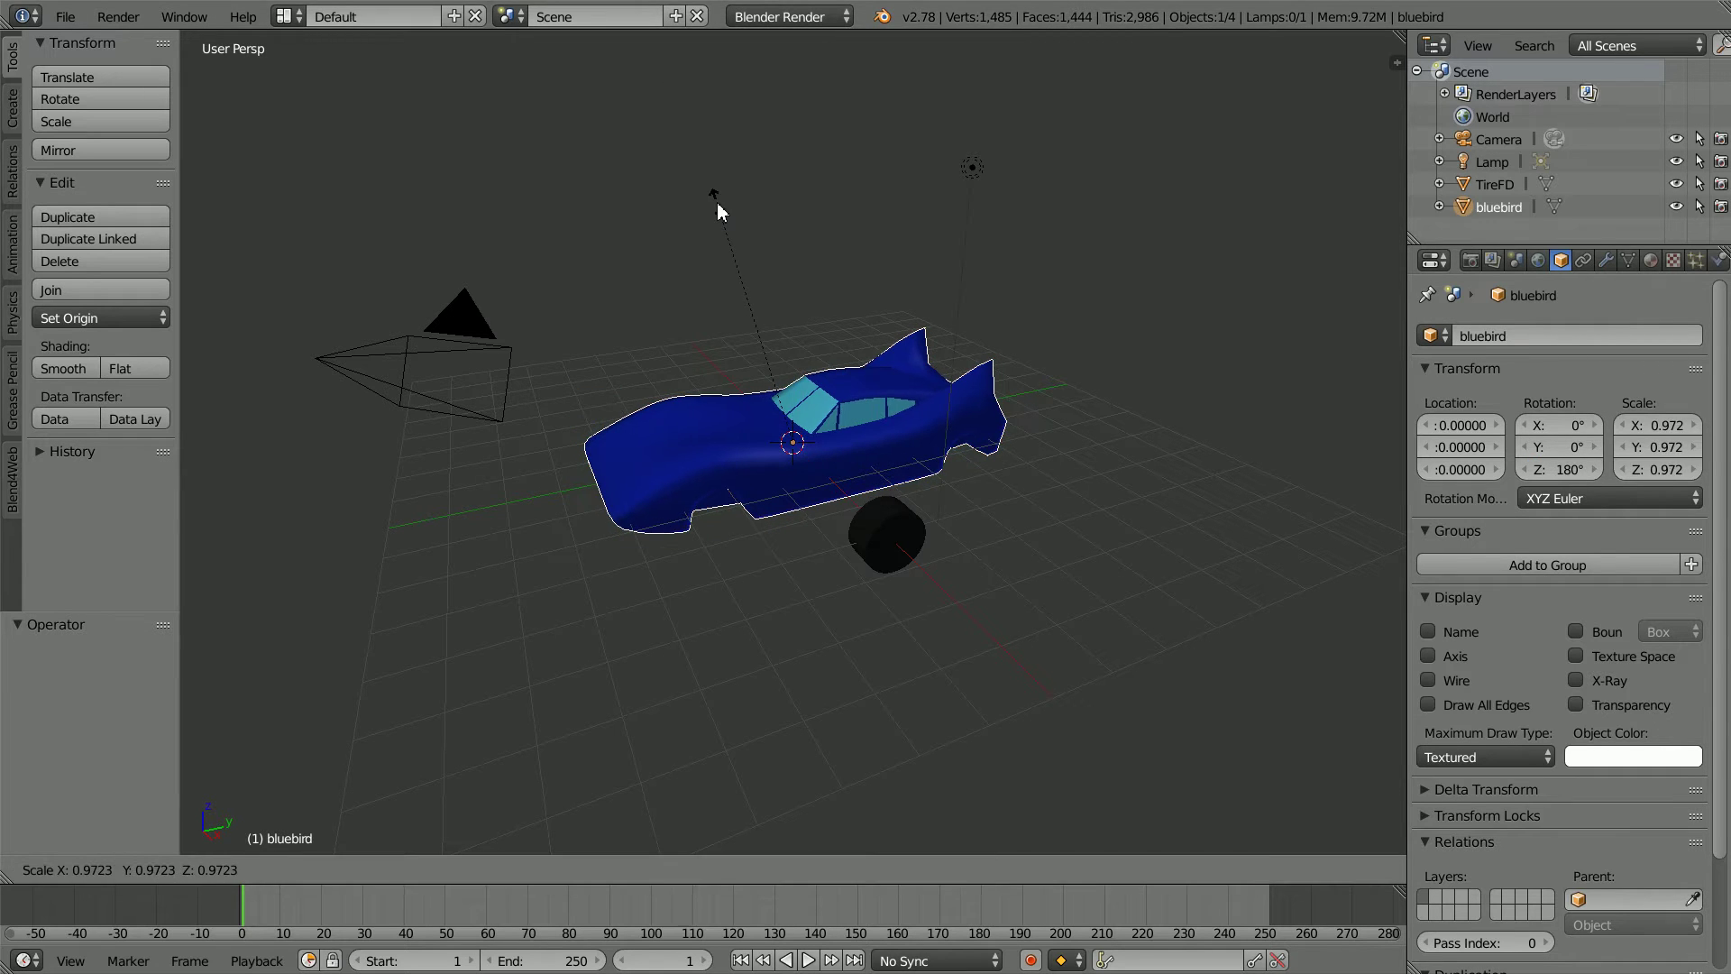
text(.5)
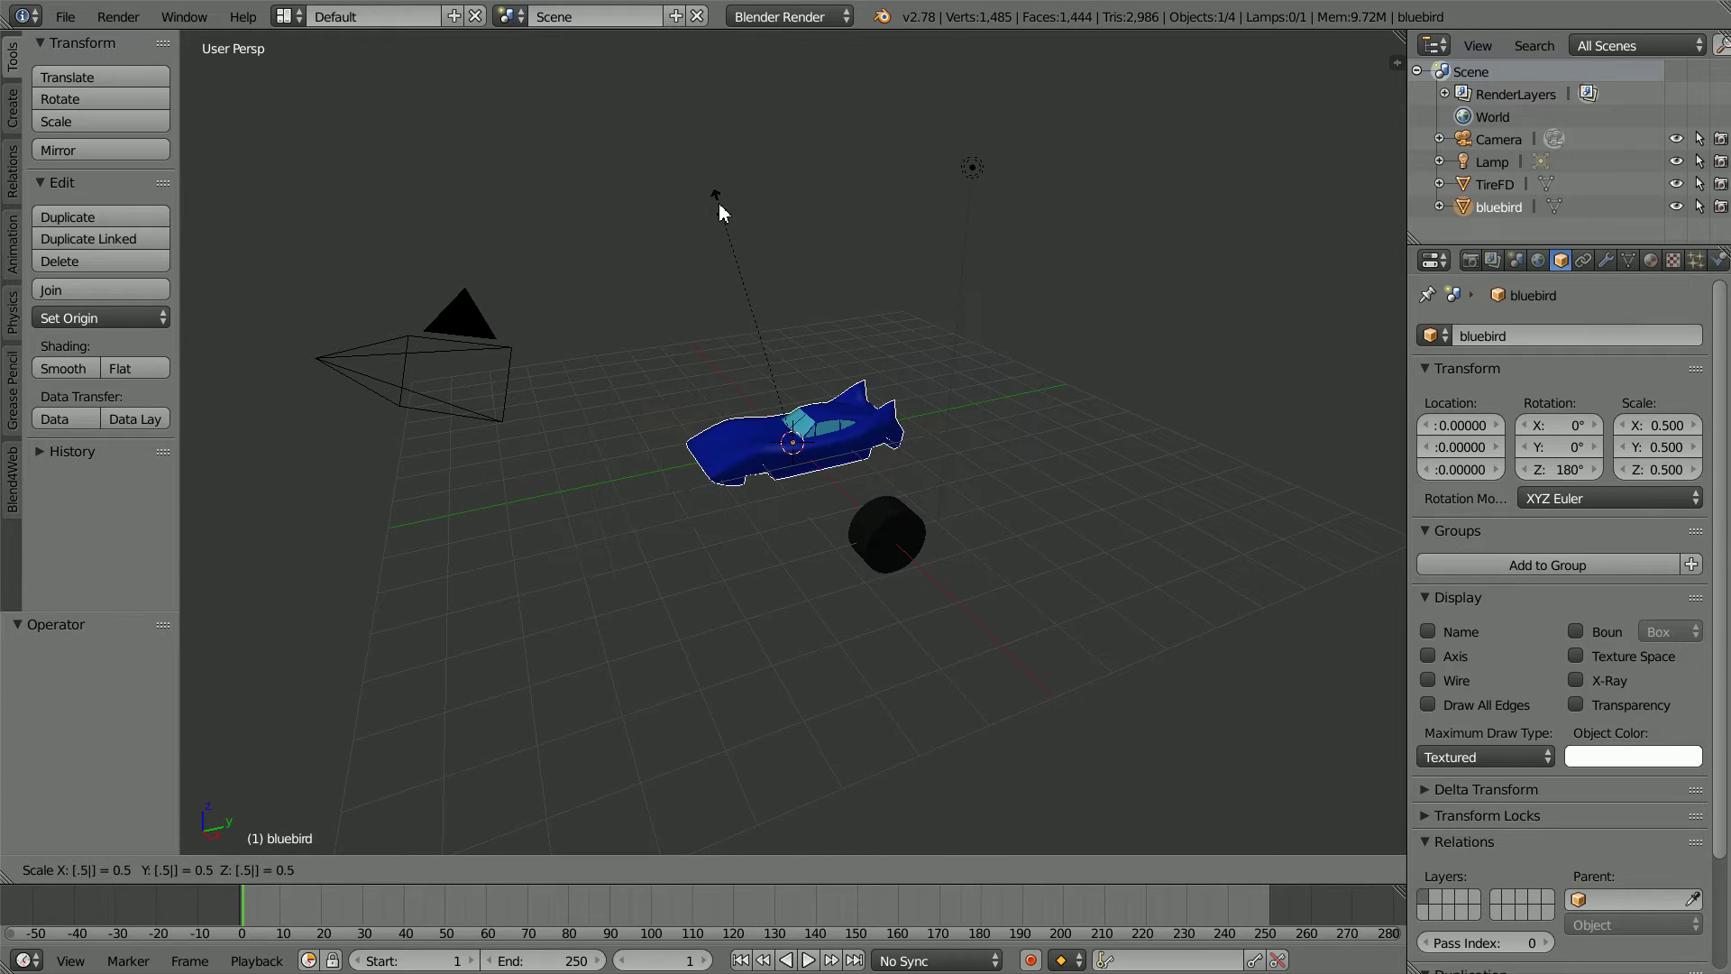
key(Return)
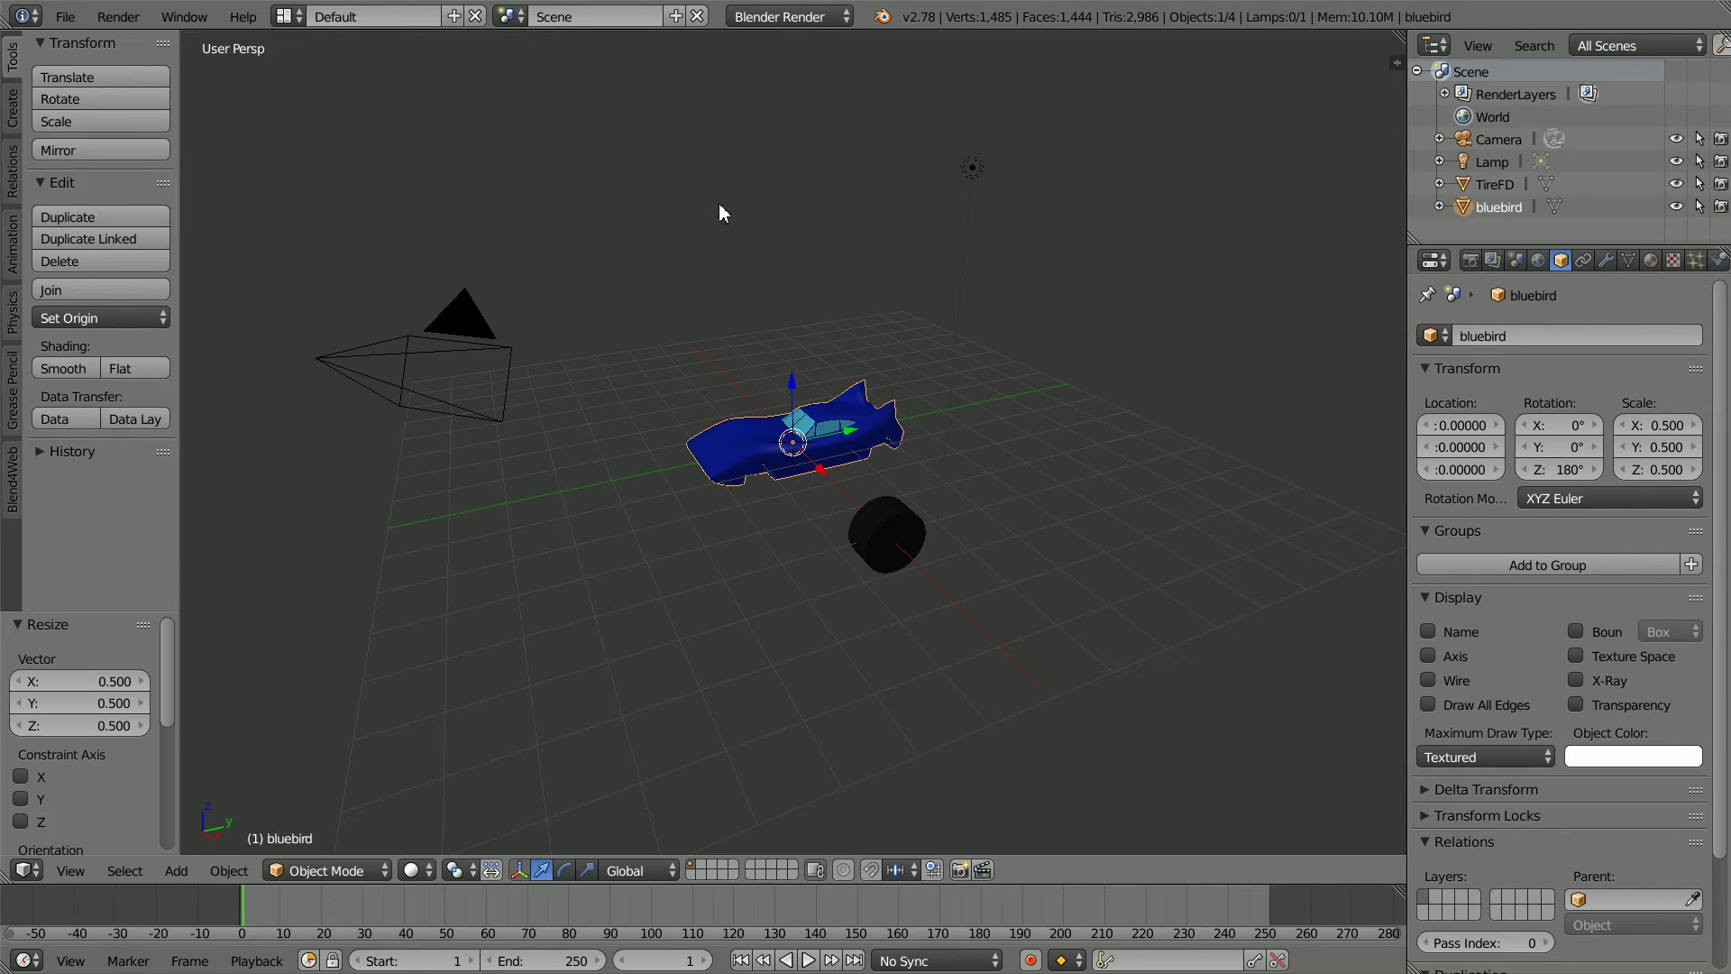
click(231, 869)
mouse_move(227, 701)
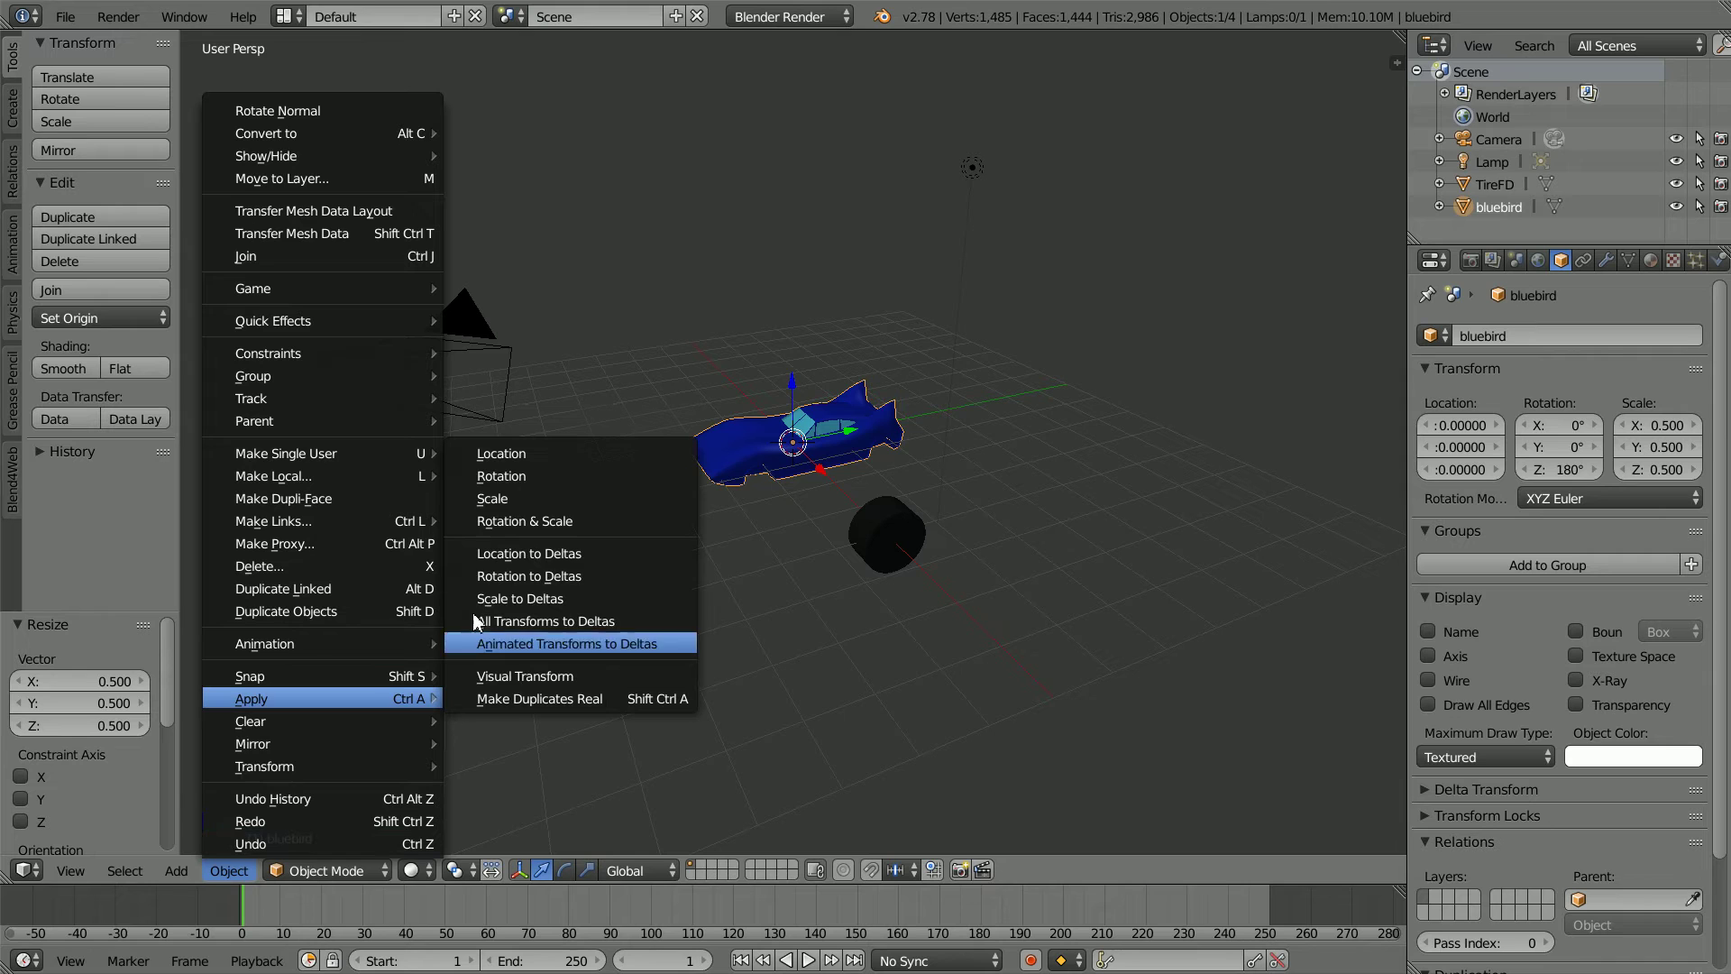
click(618, 523)
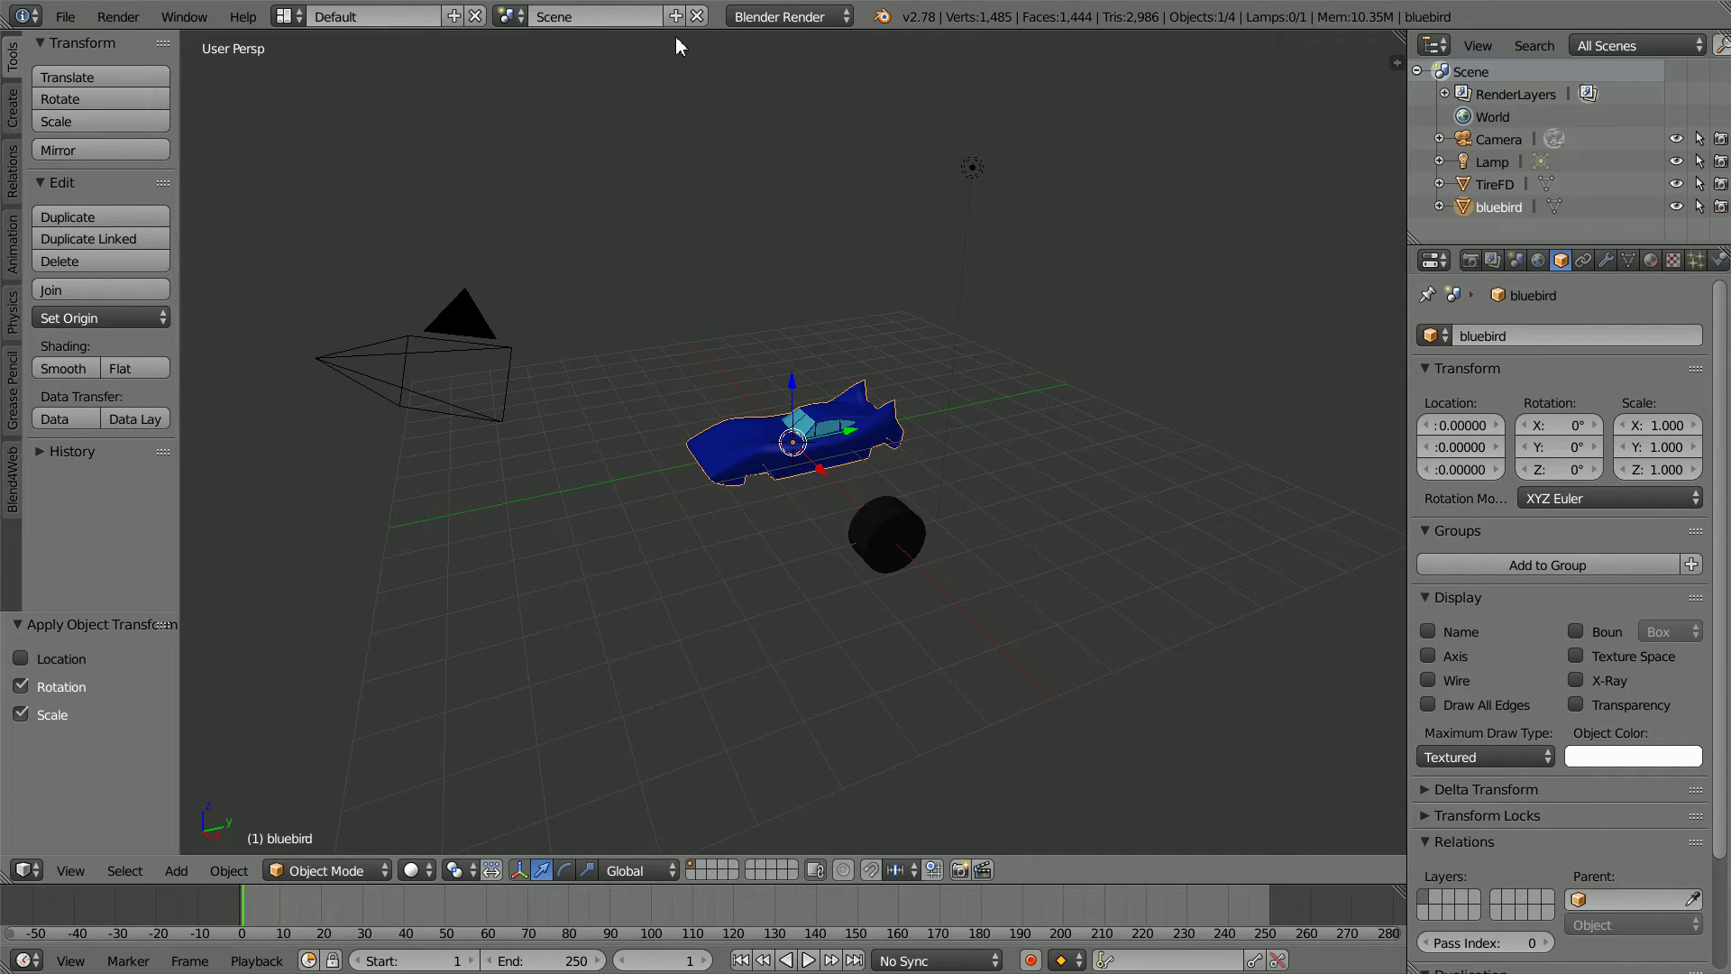
Give TireFD the same 180° Z rotation and 0.5 scale, then apply rotation and scale
right_click(893, 536)
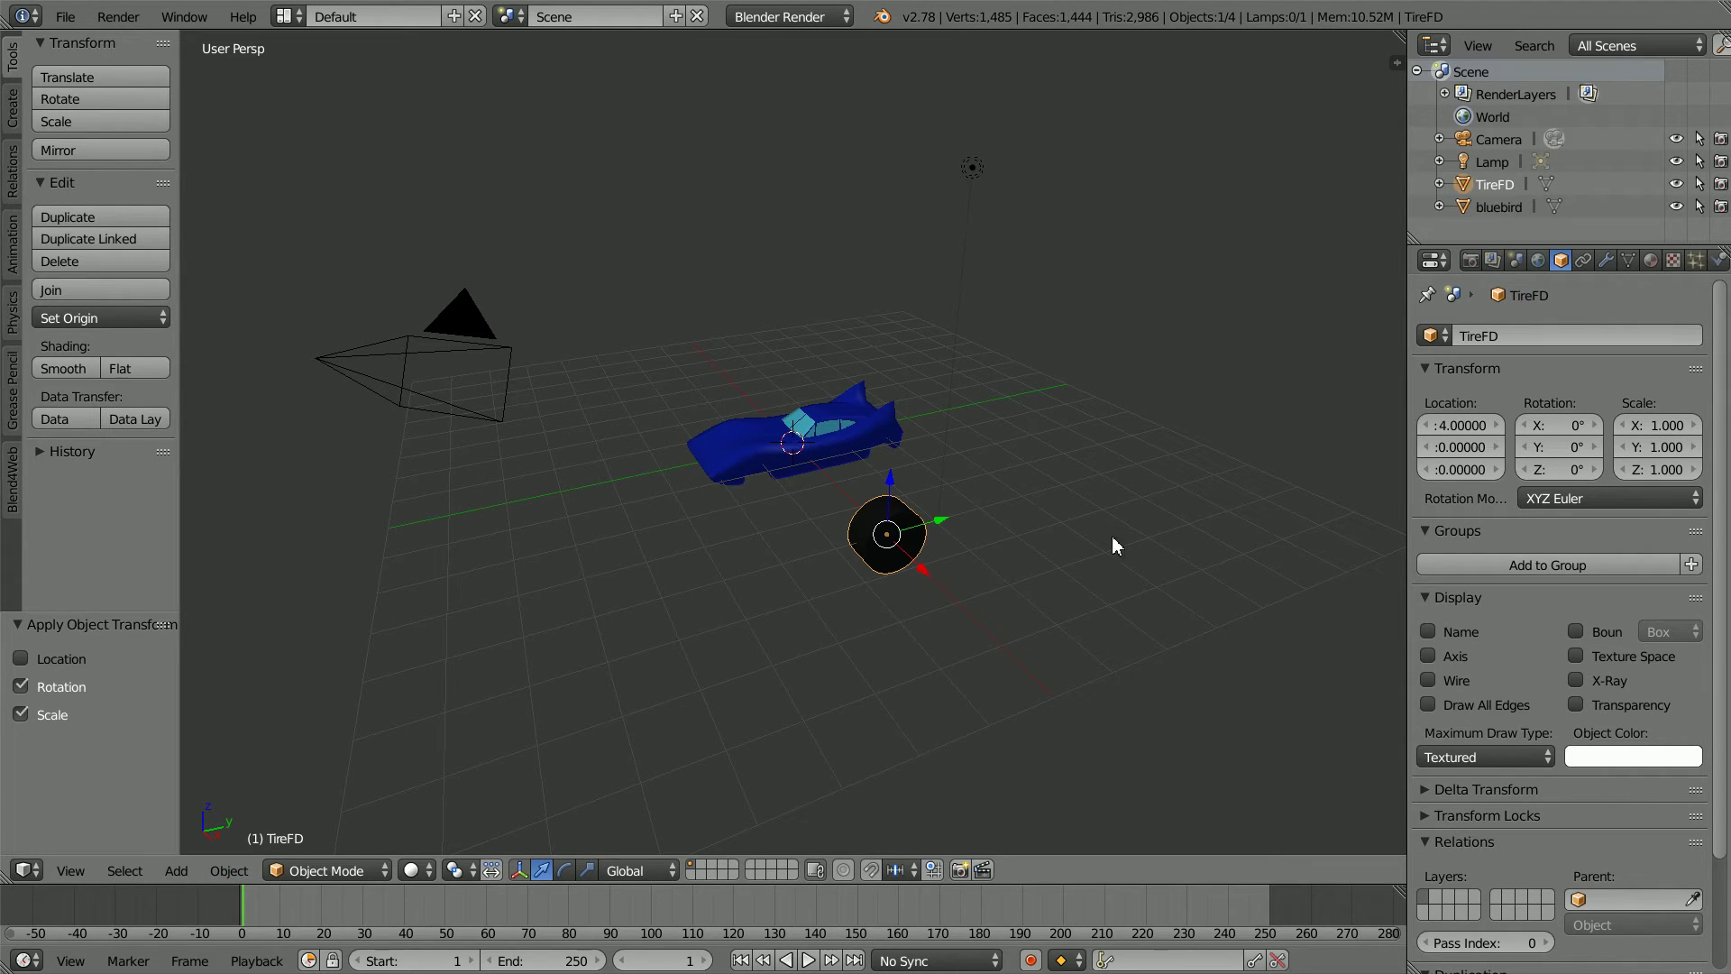
click(1561, 471)
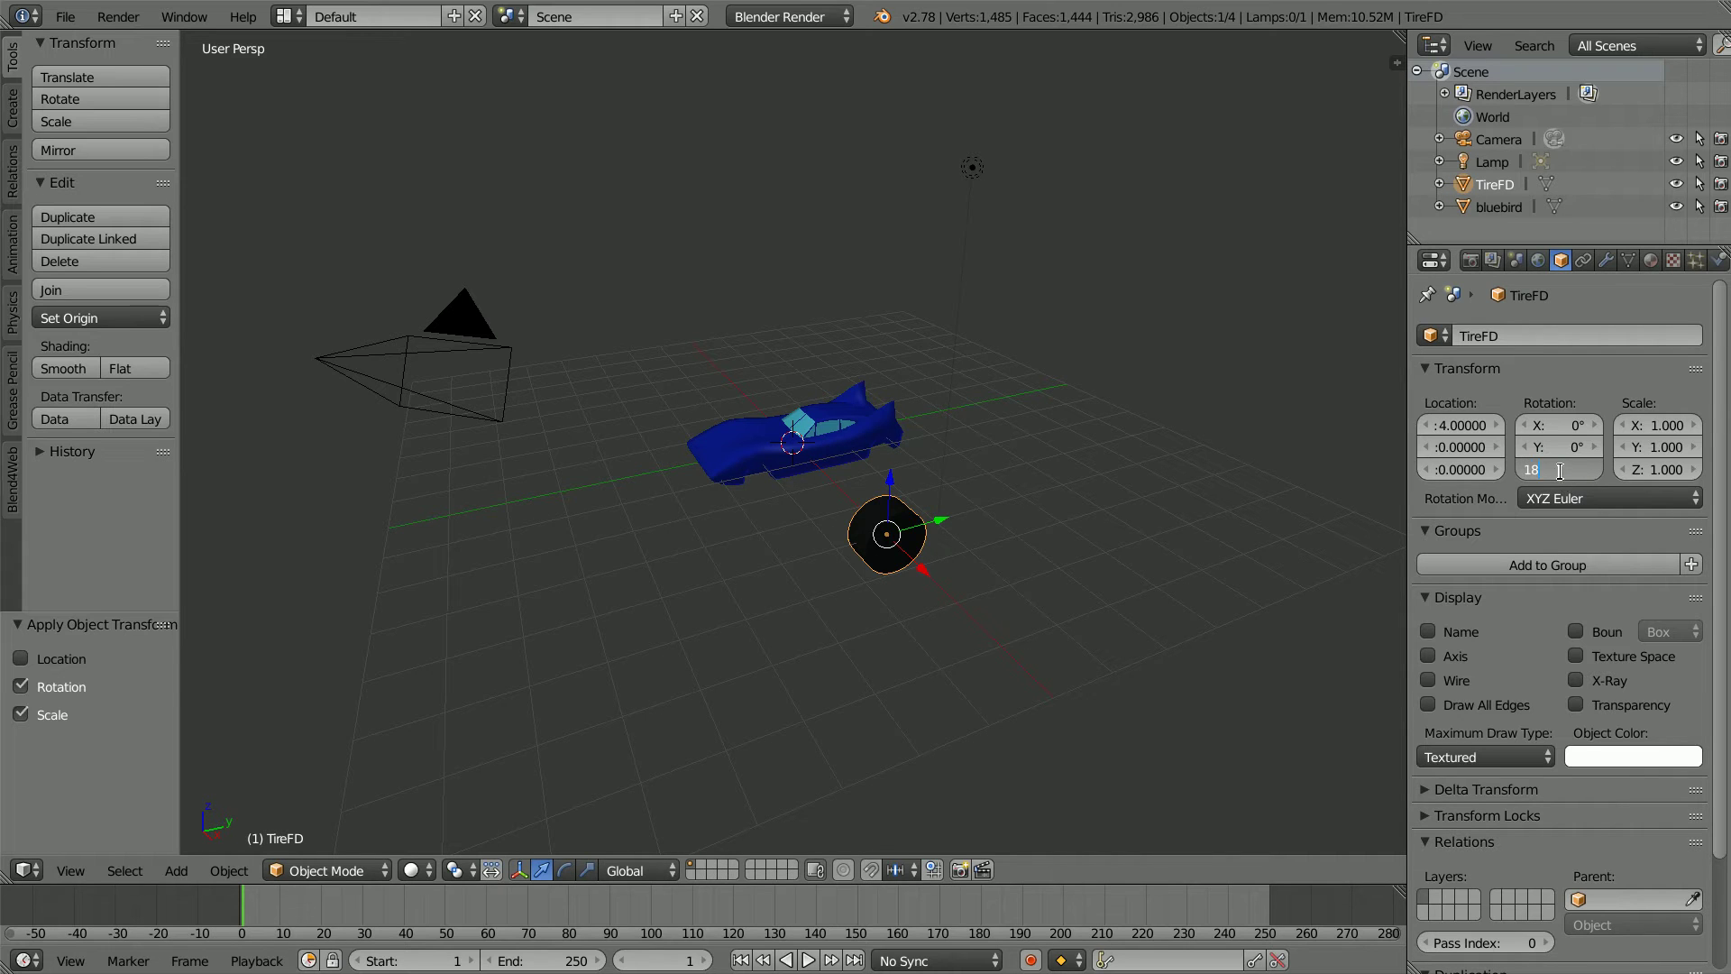
key(Return)
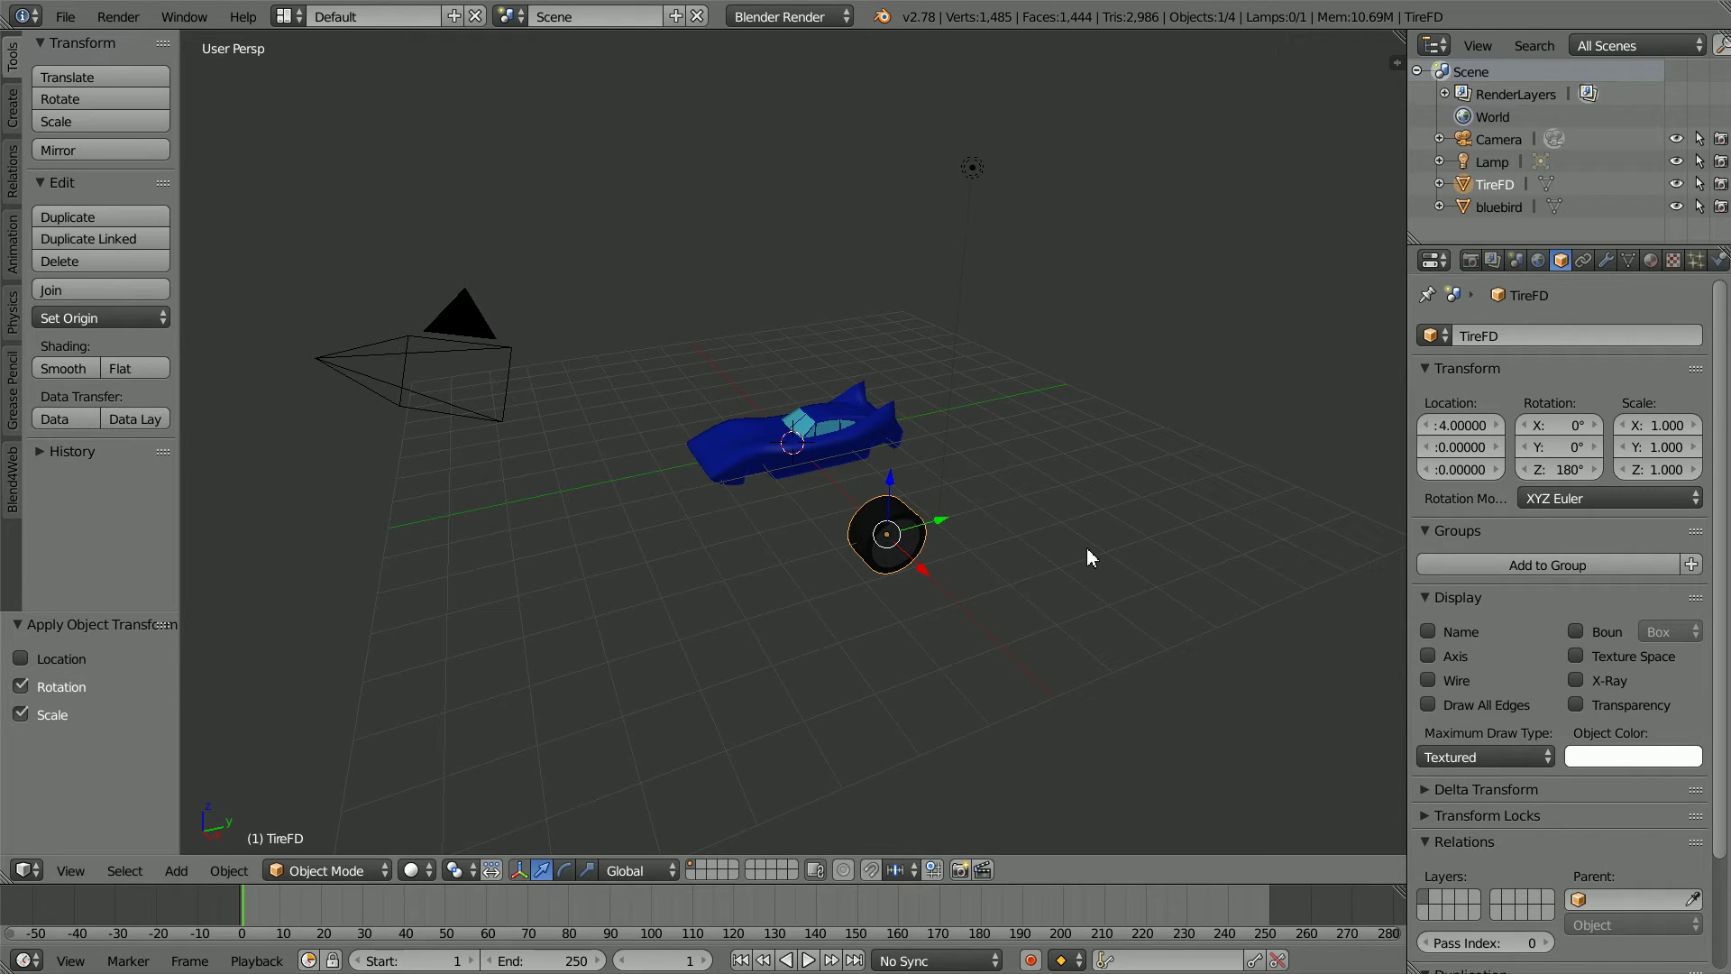
text(s.5)
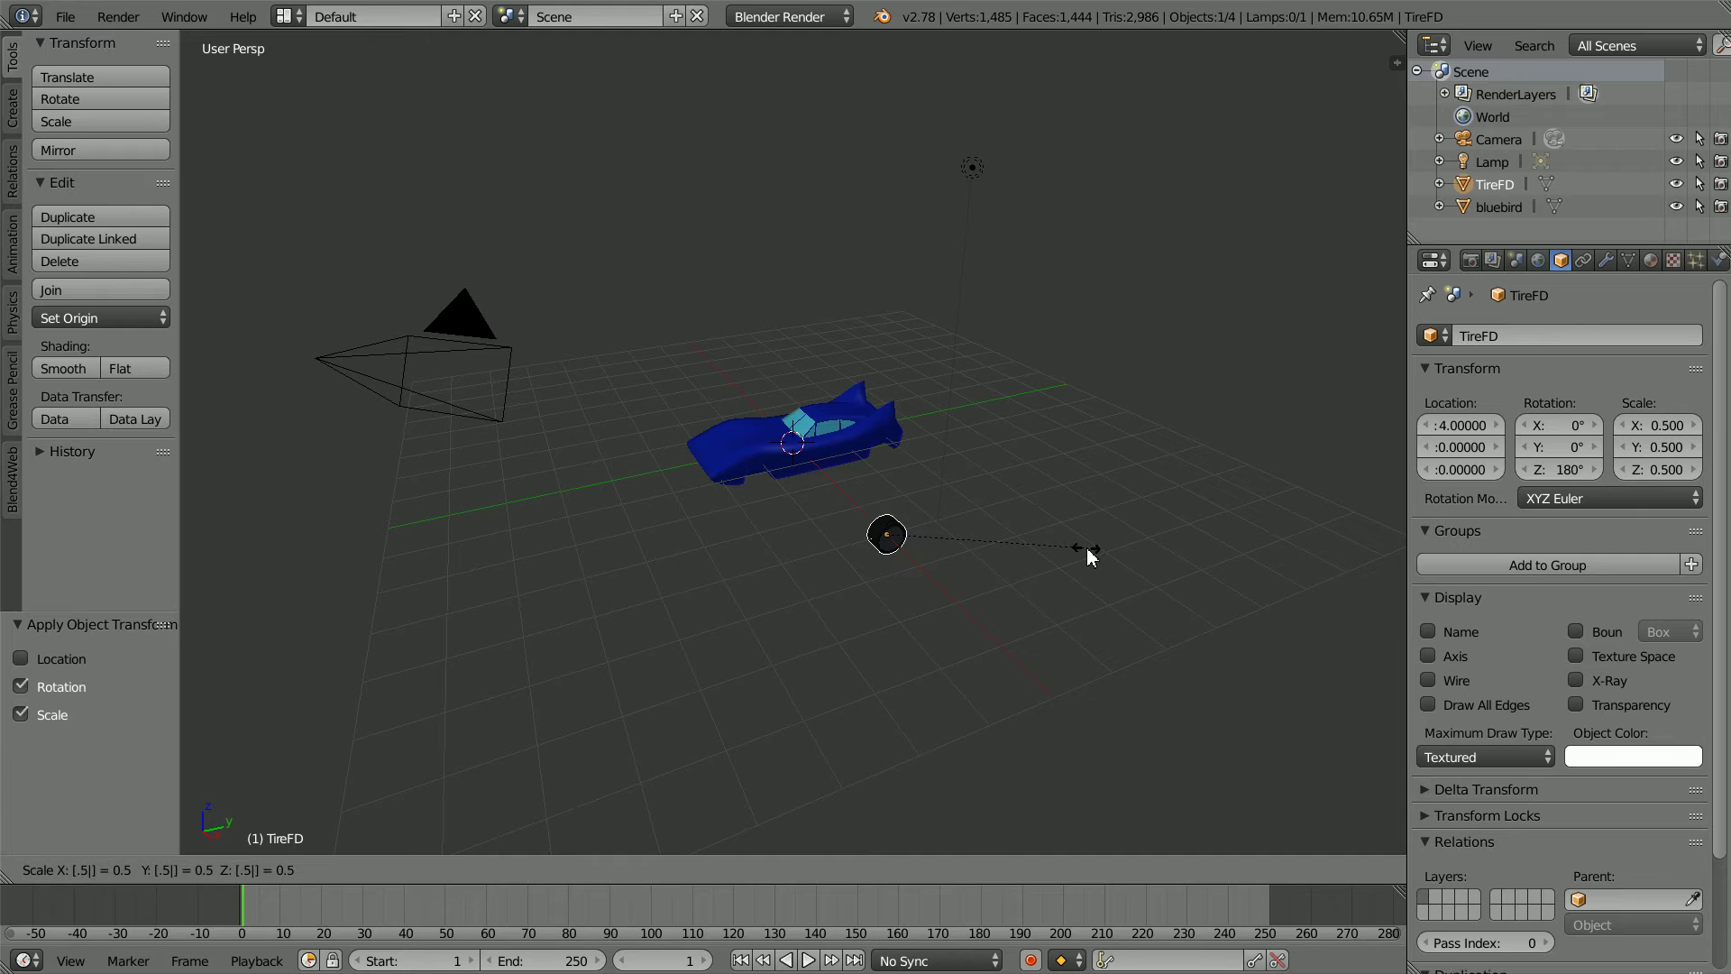
key(Return)
click(225, 871)
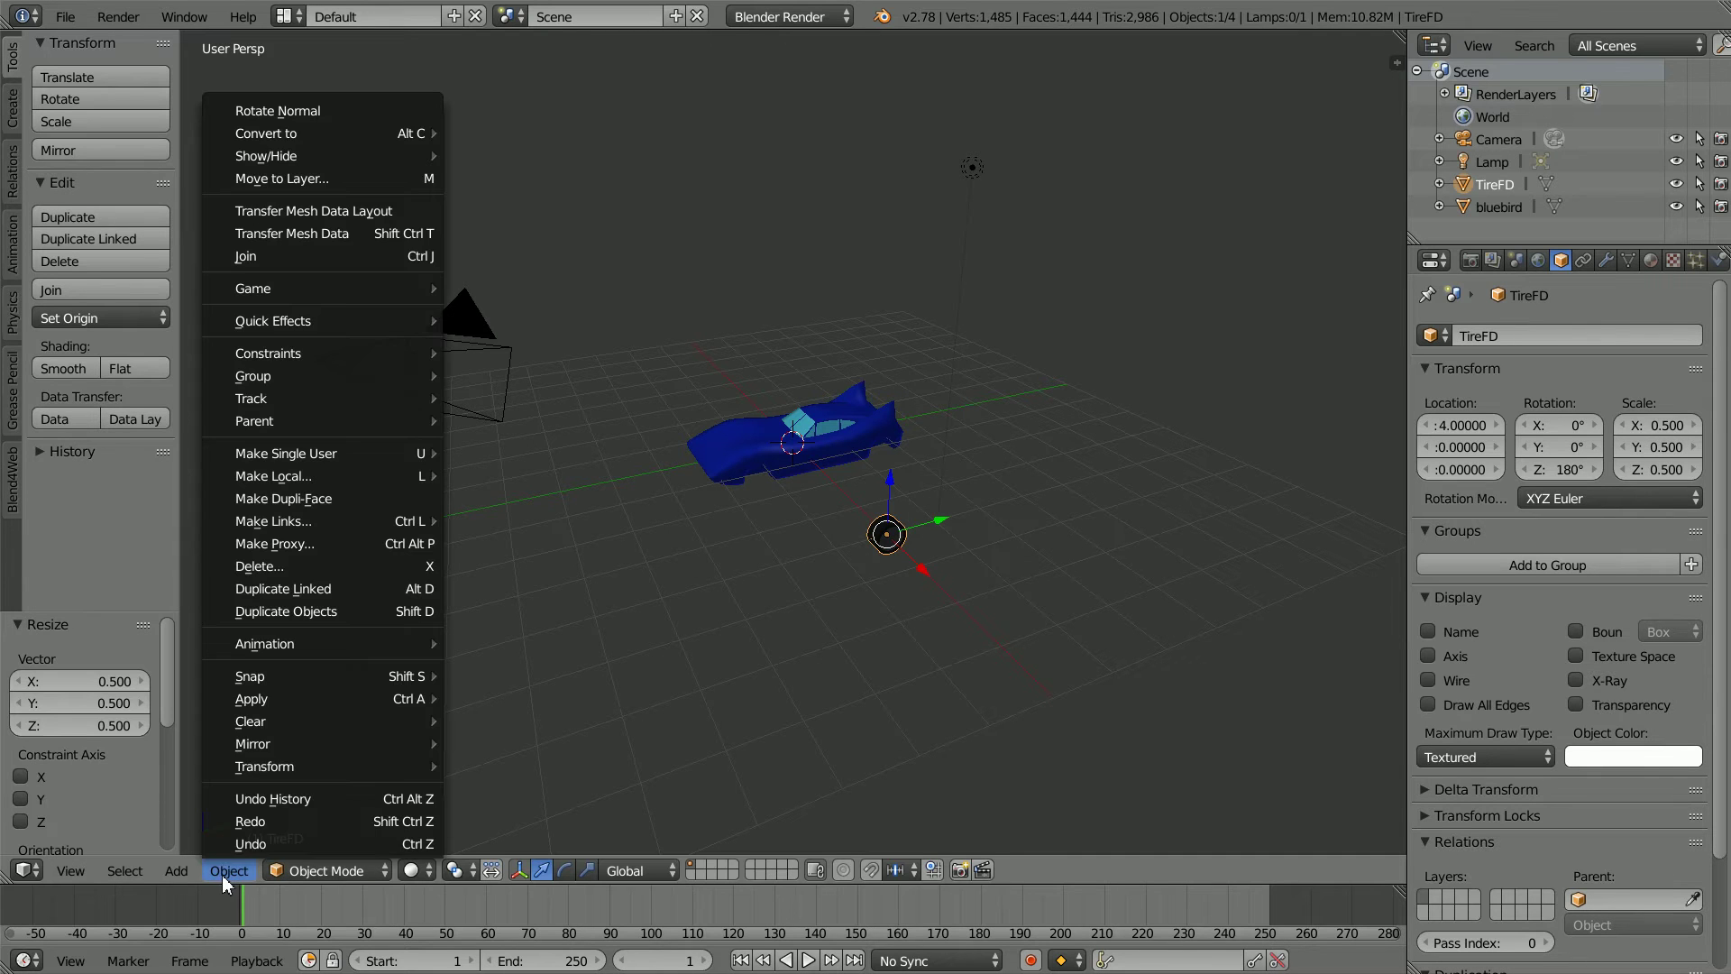
mouse_move(225, 701)
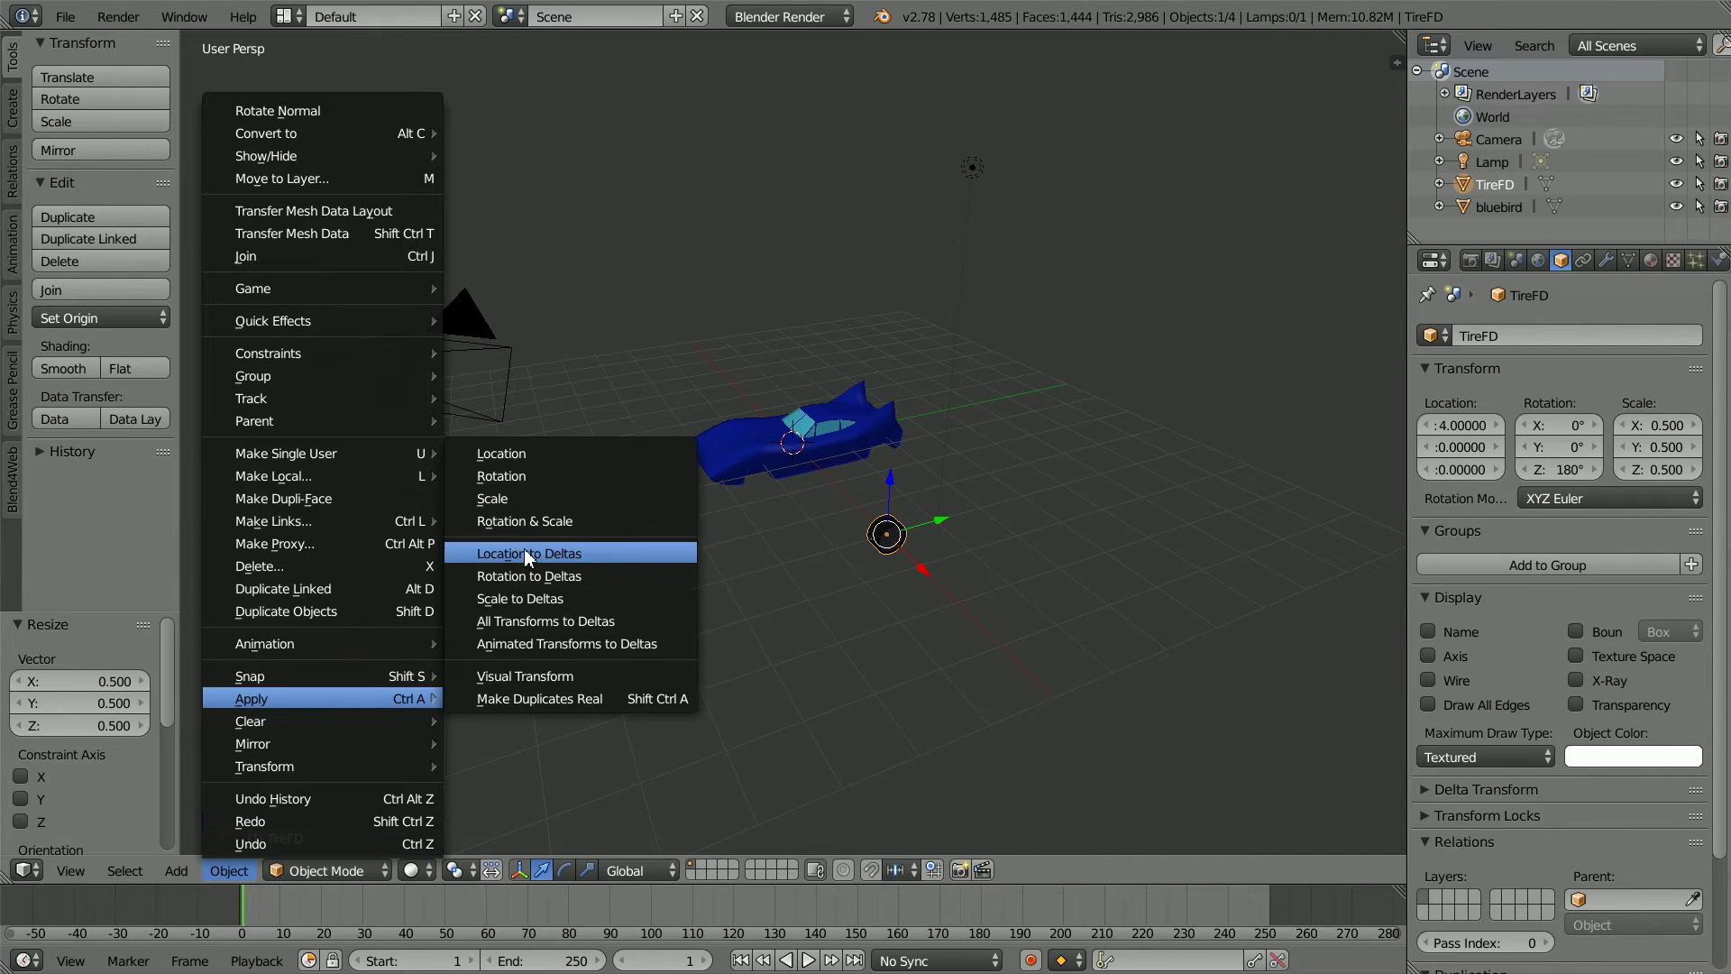
click(591, 518)
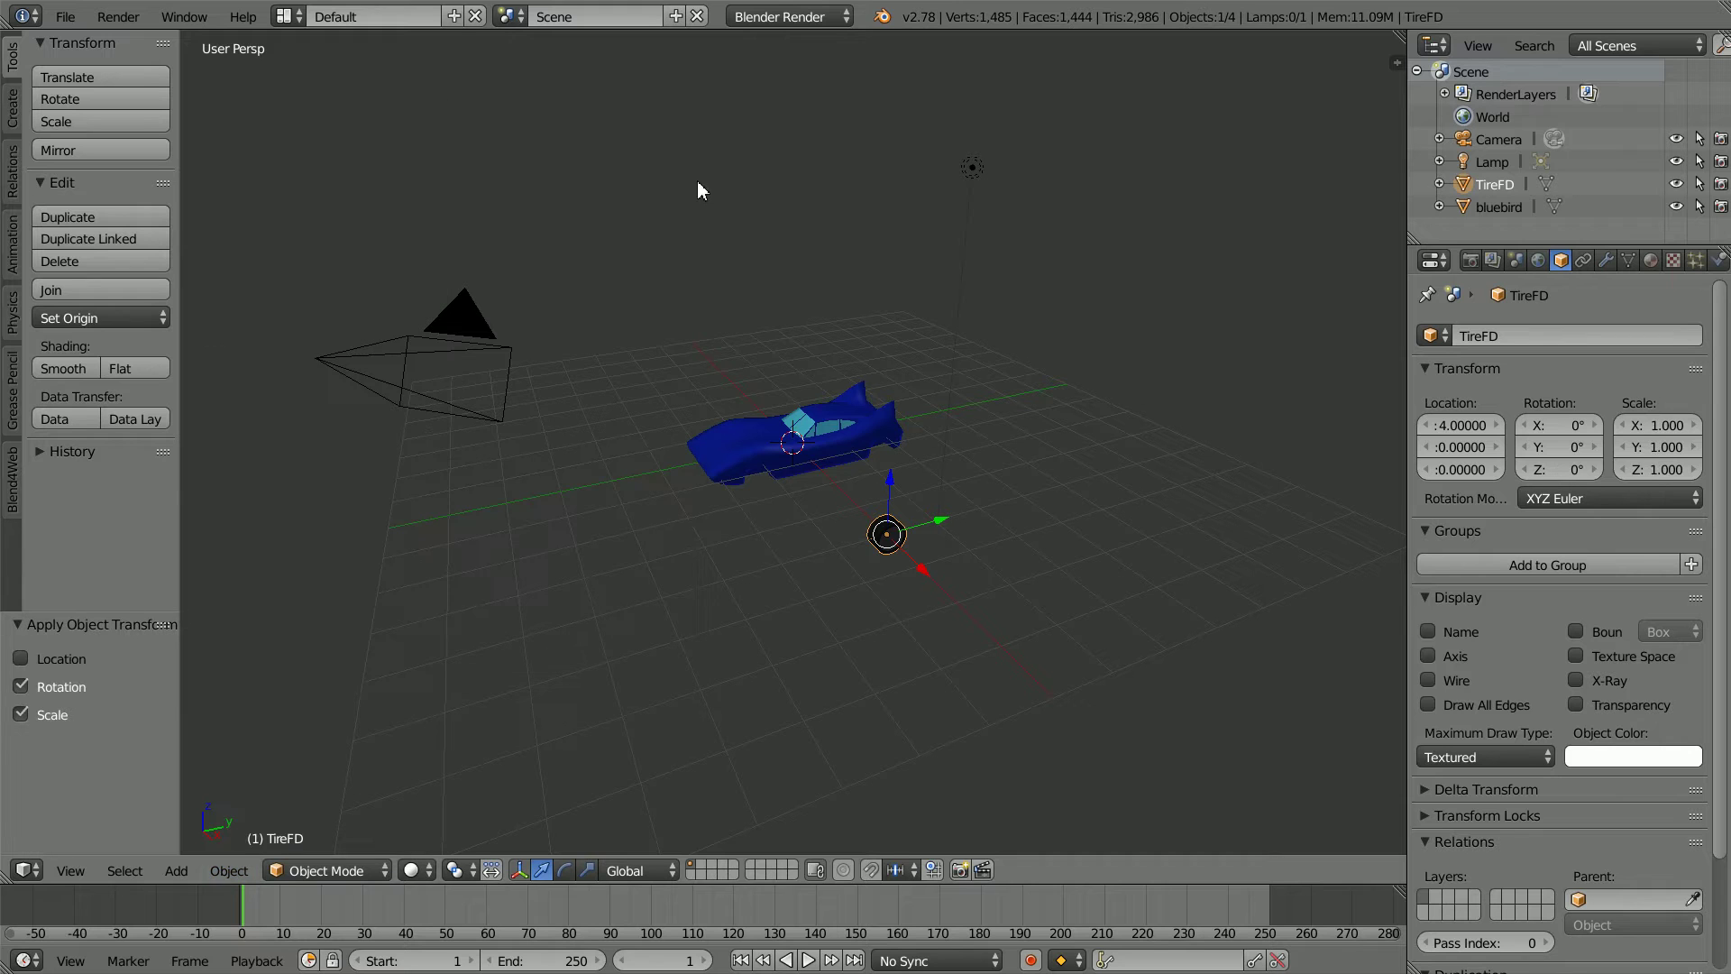
Split the viewport into four views, nudge TireFD toward the car, and save
click(63, 871)
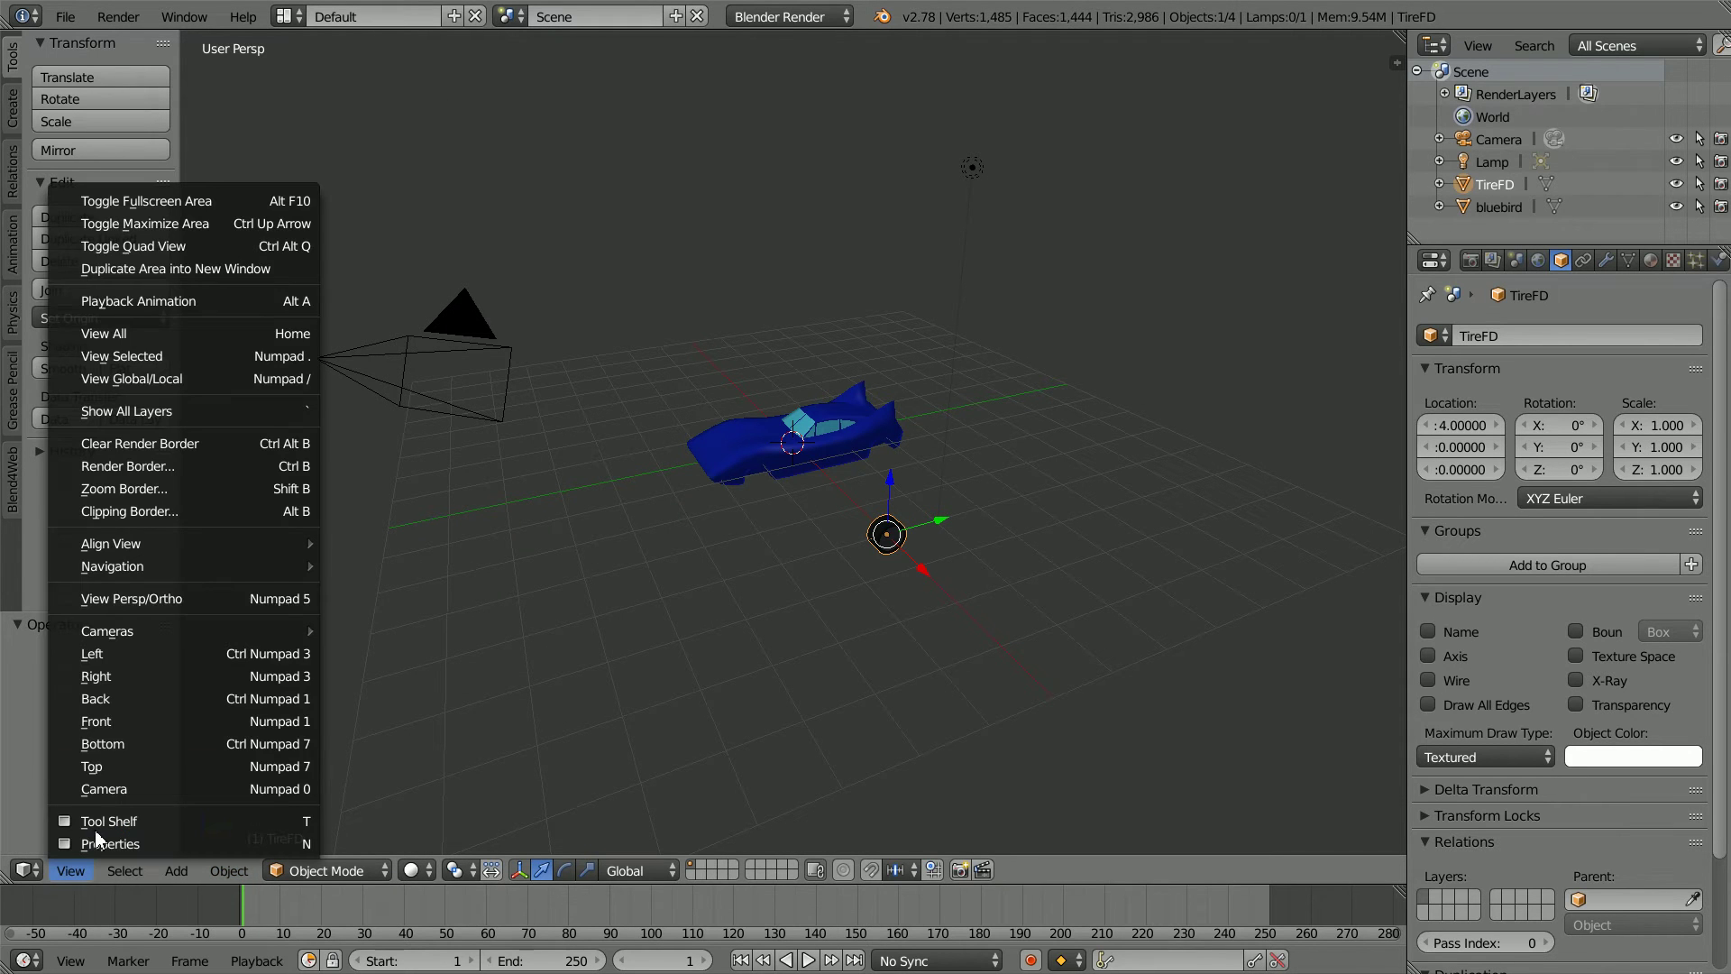
click(235, 245)
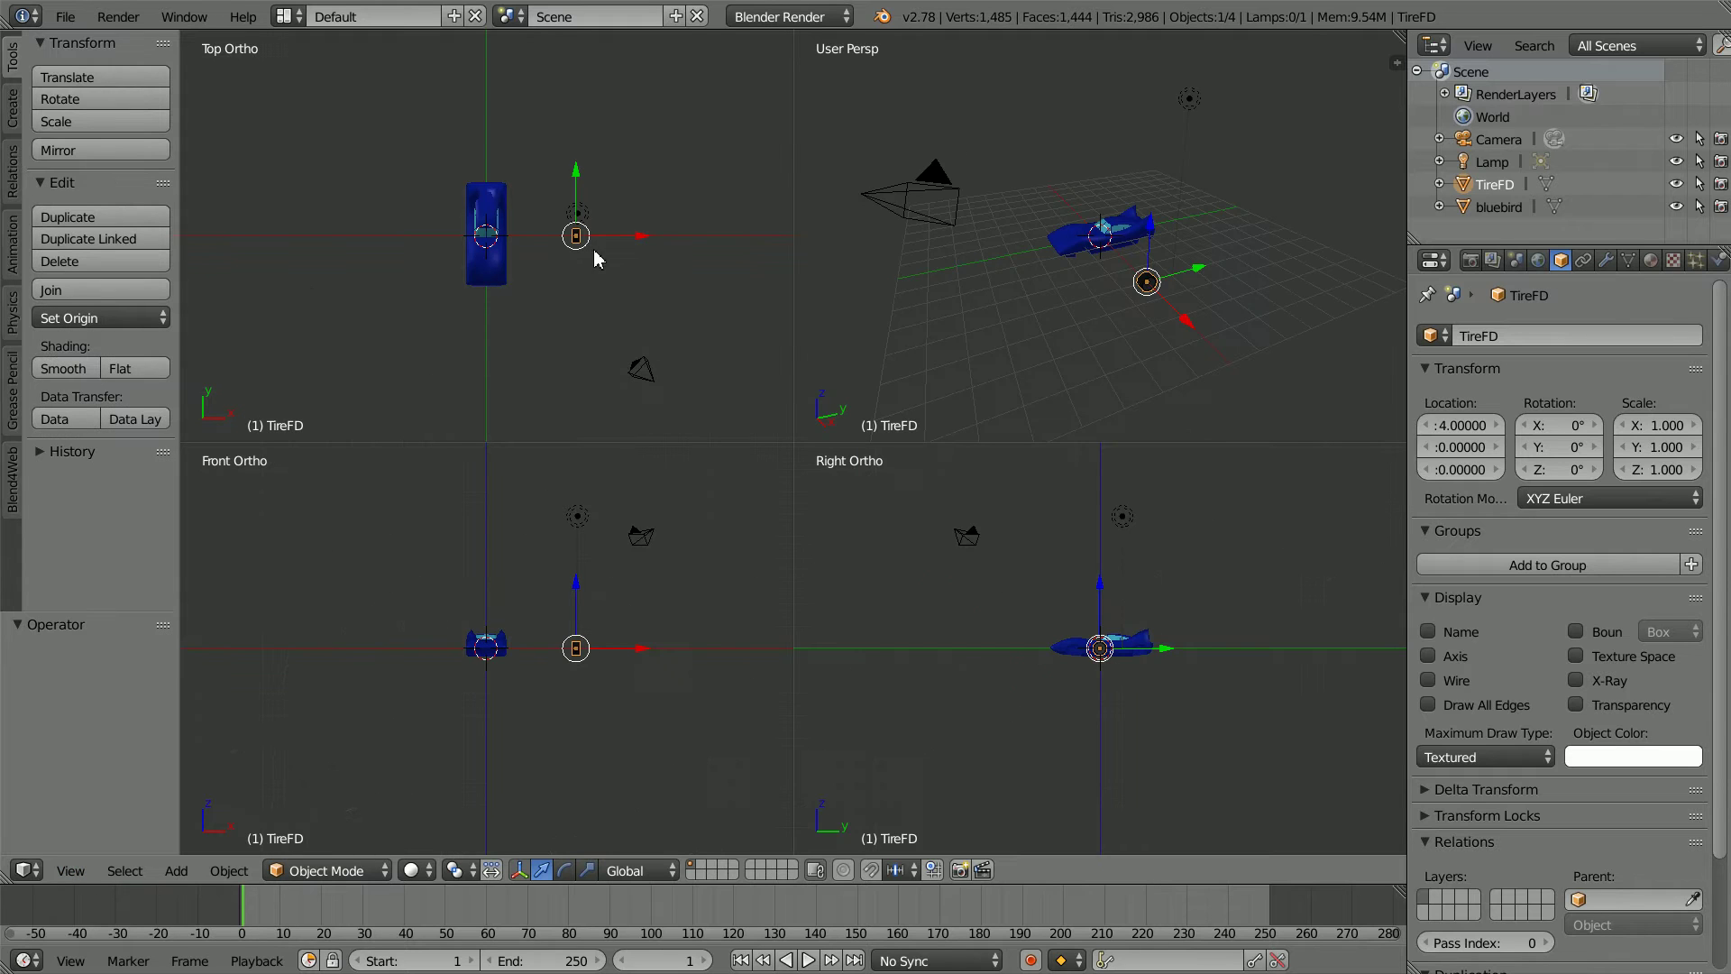
drag(642, 245, 586, 263)
scroll(517, 365, up, 8)
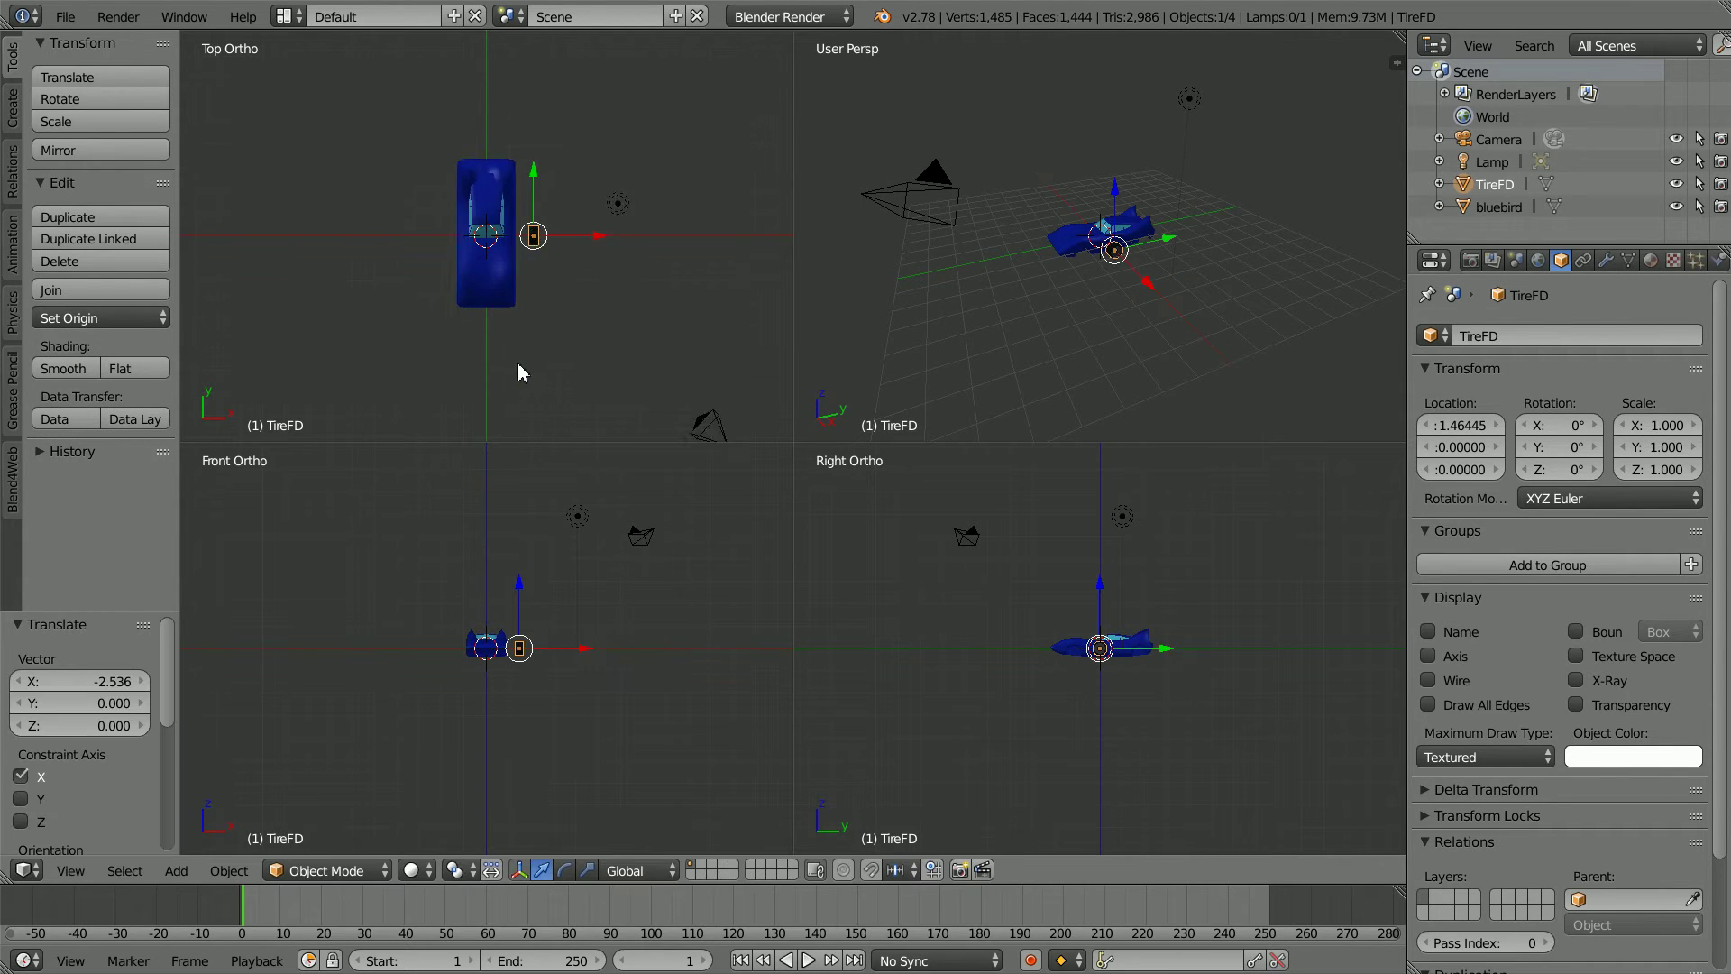
scroll(518, 377, down, 1)
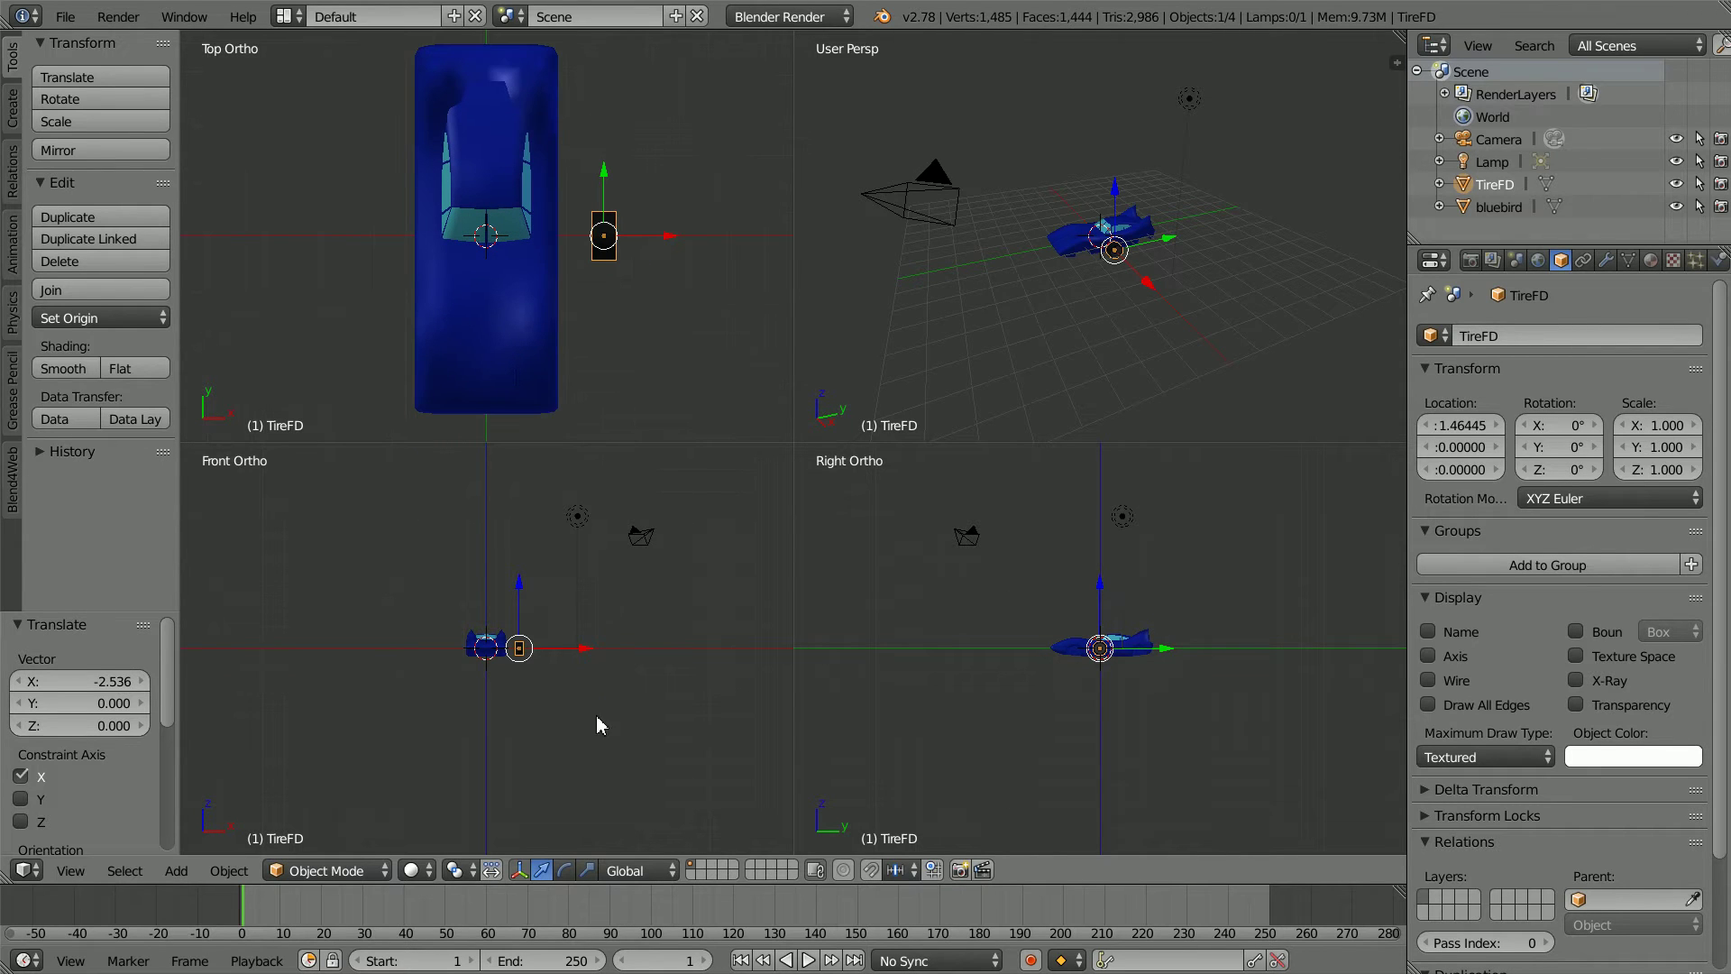
scroll(597, 724, up, 8)
scroll(582, 735, up, 2)
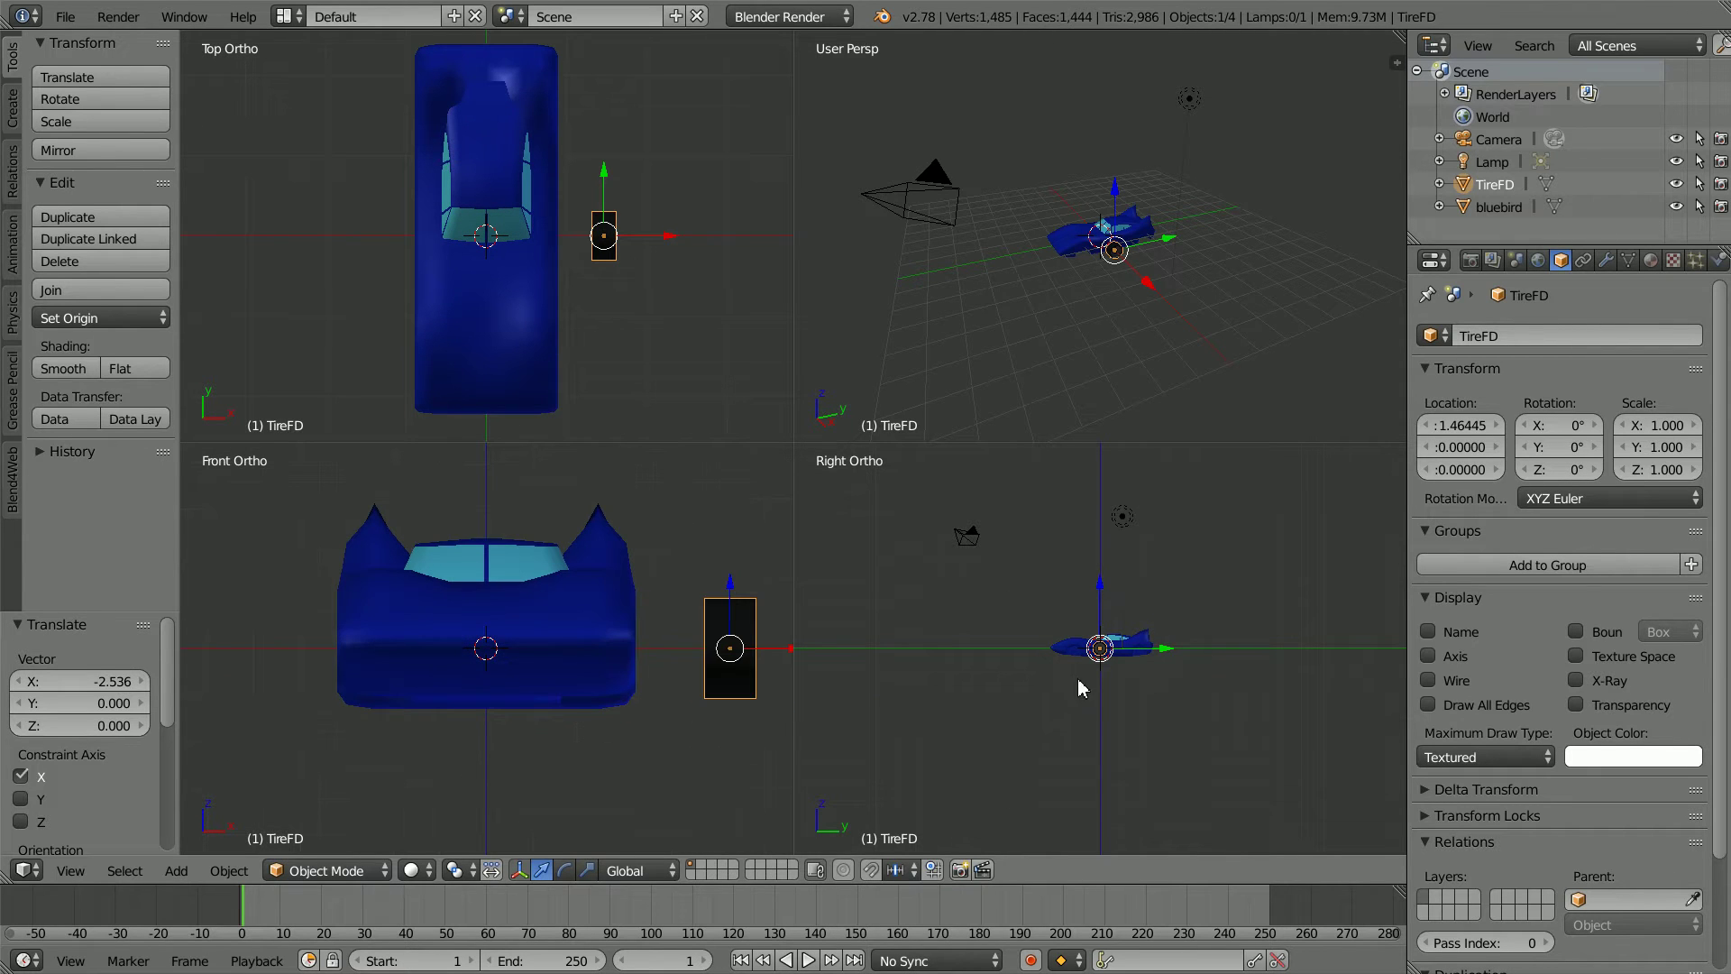
scroll(1129, 728, up, 9)
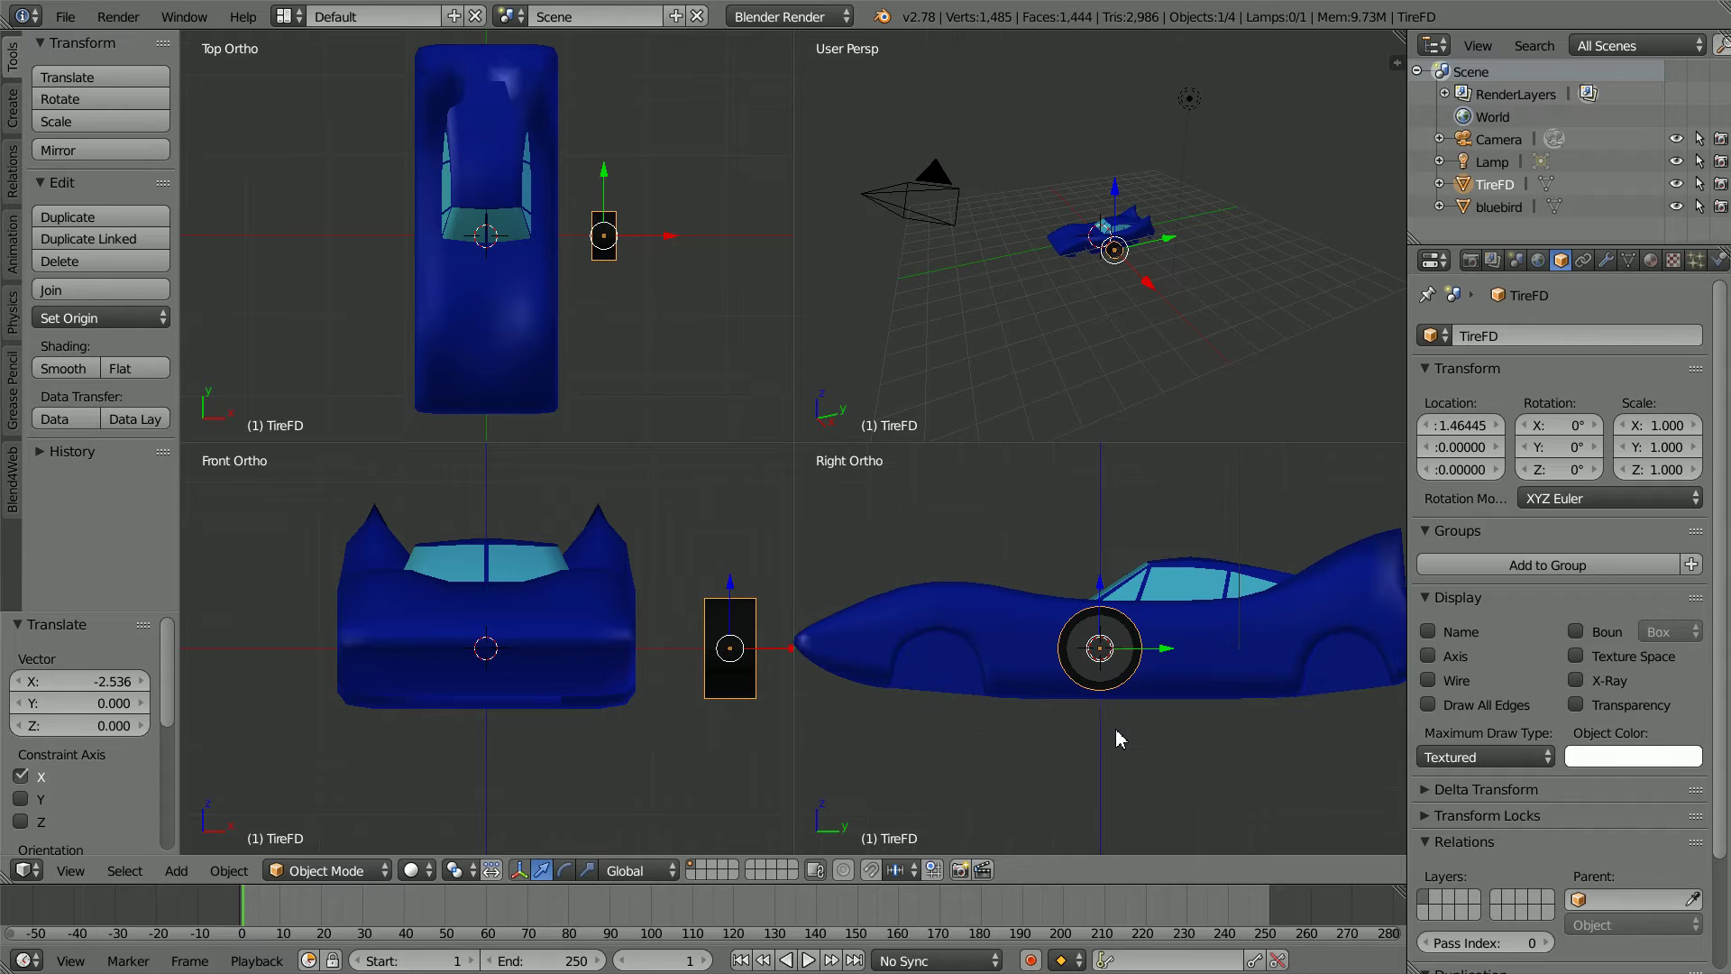
key(ctrl+s)
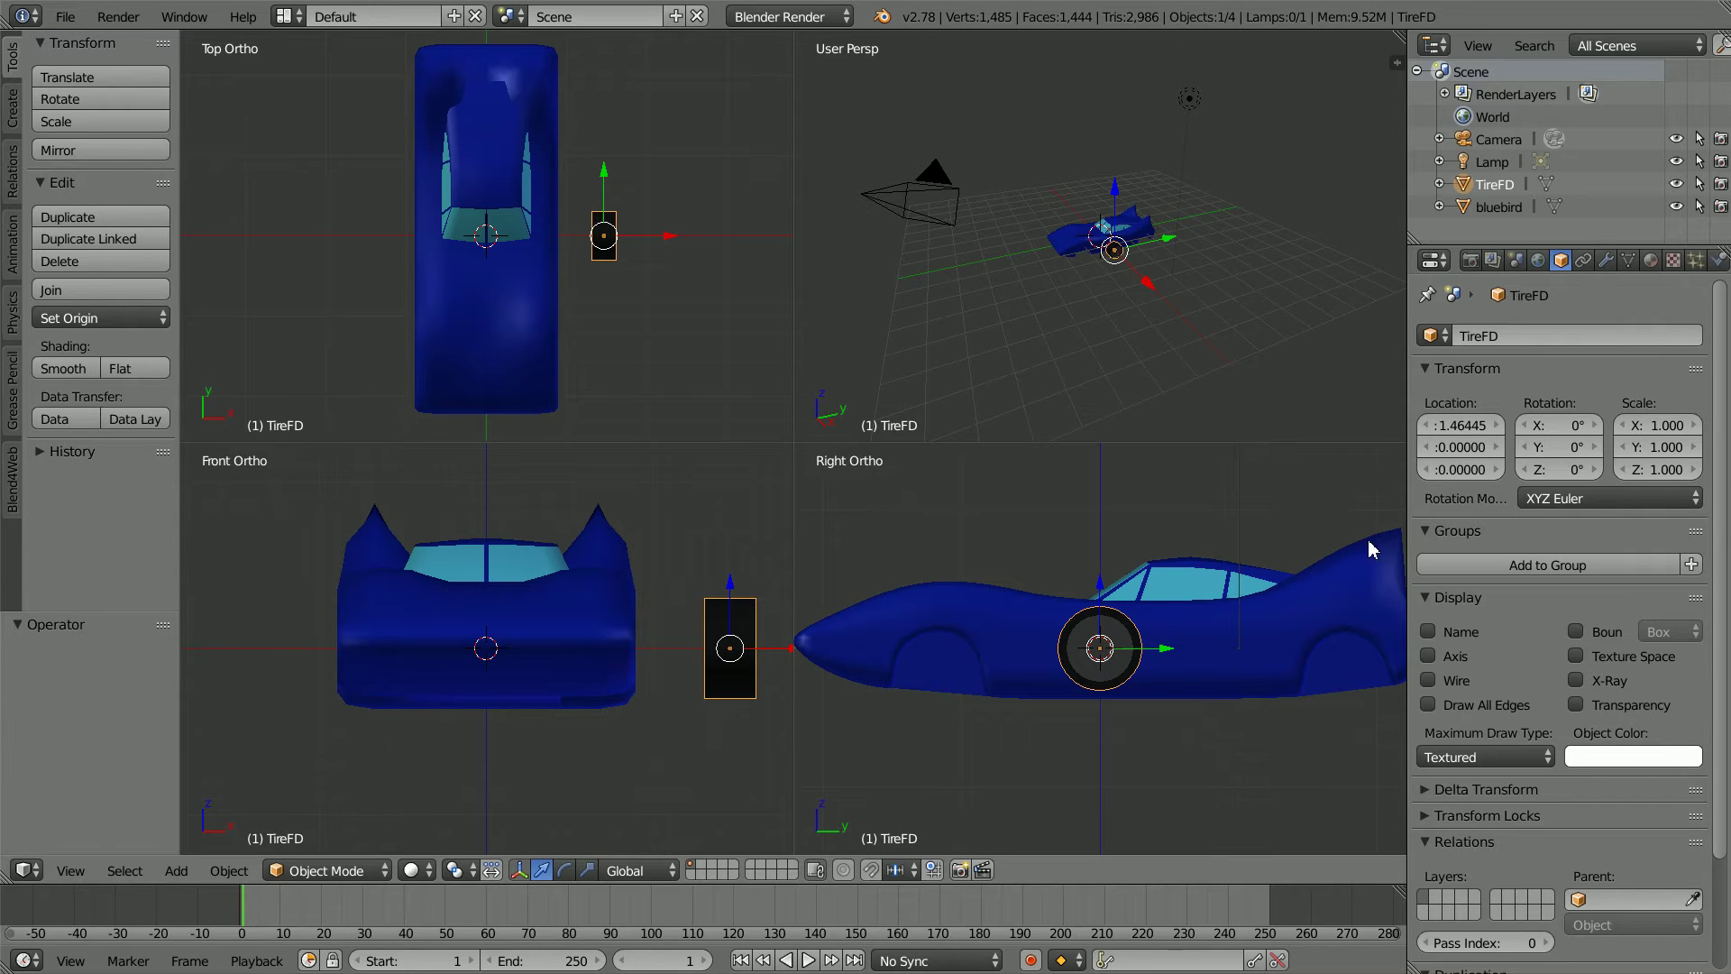
Raise the car body to about Z 0.66 and lift TireFD to about Z 0.31, then save
right_click(1374, 570)
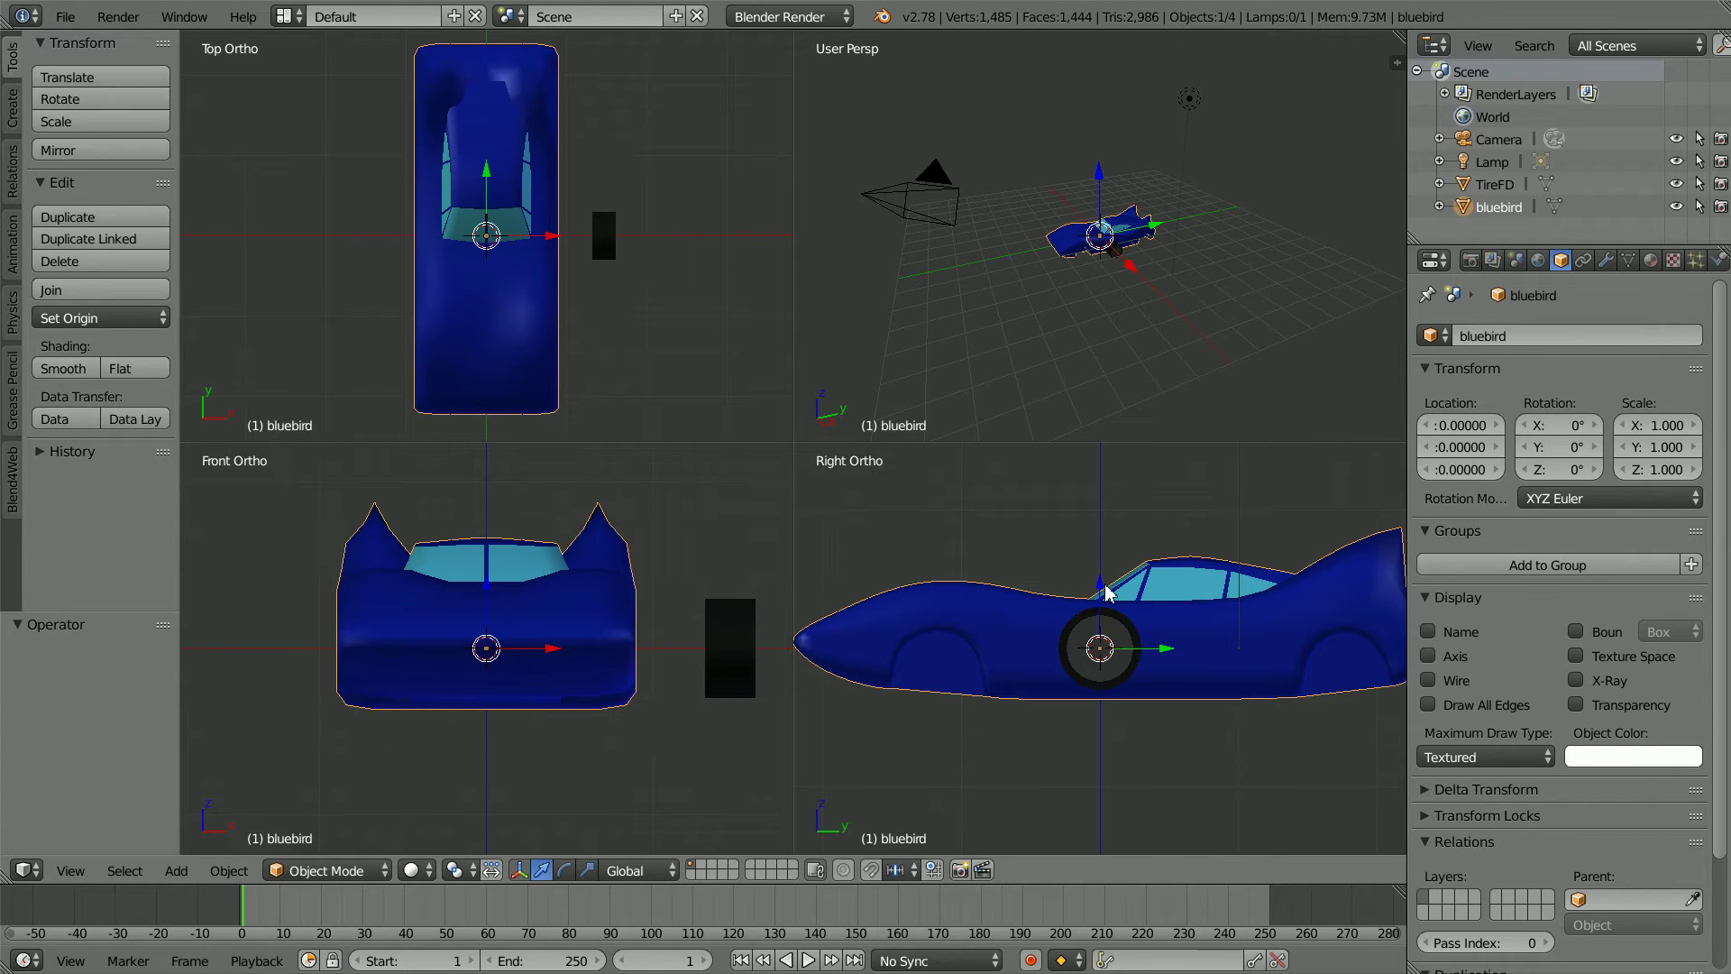
drag(1105, 591, 1102, 500)
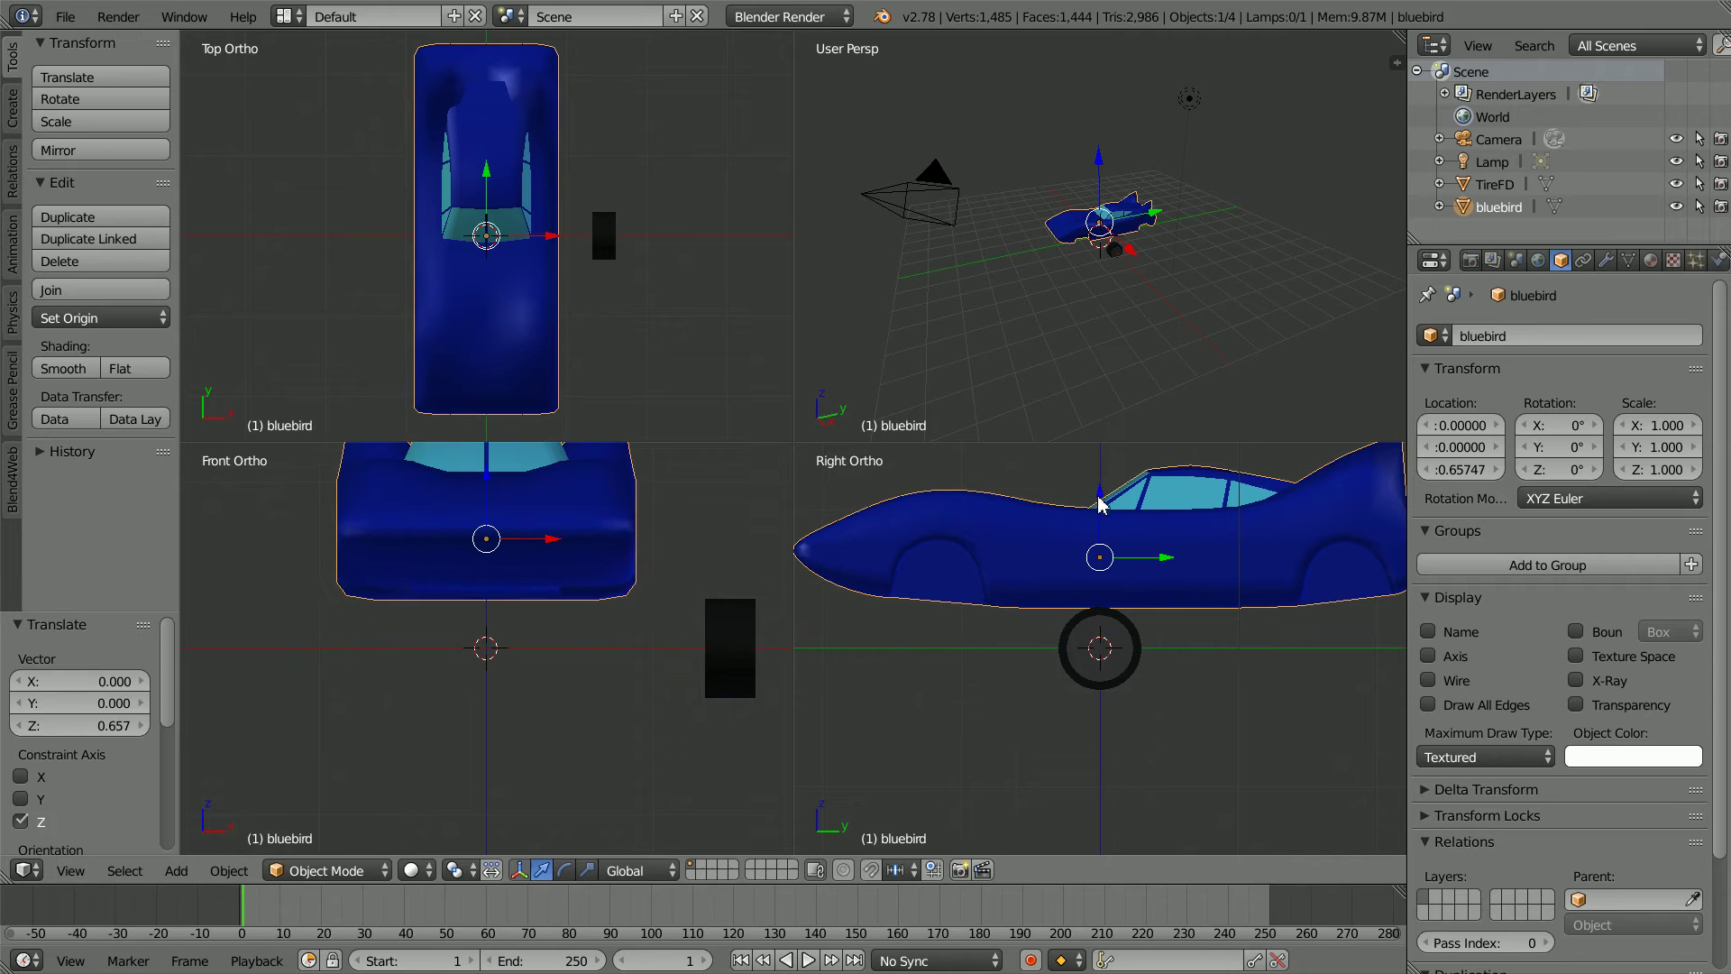
scroll(1200, 732, up, 6)
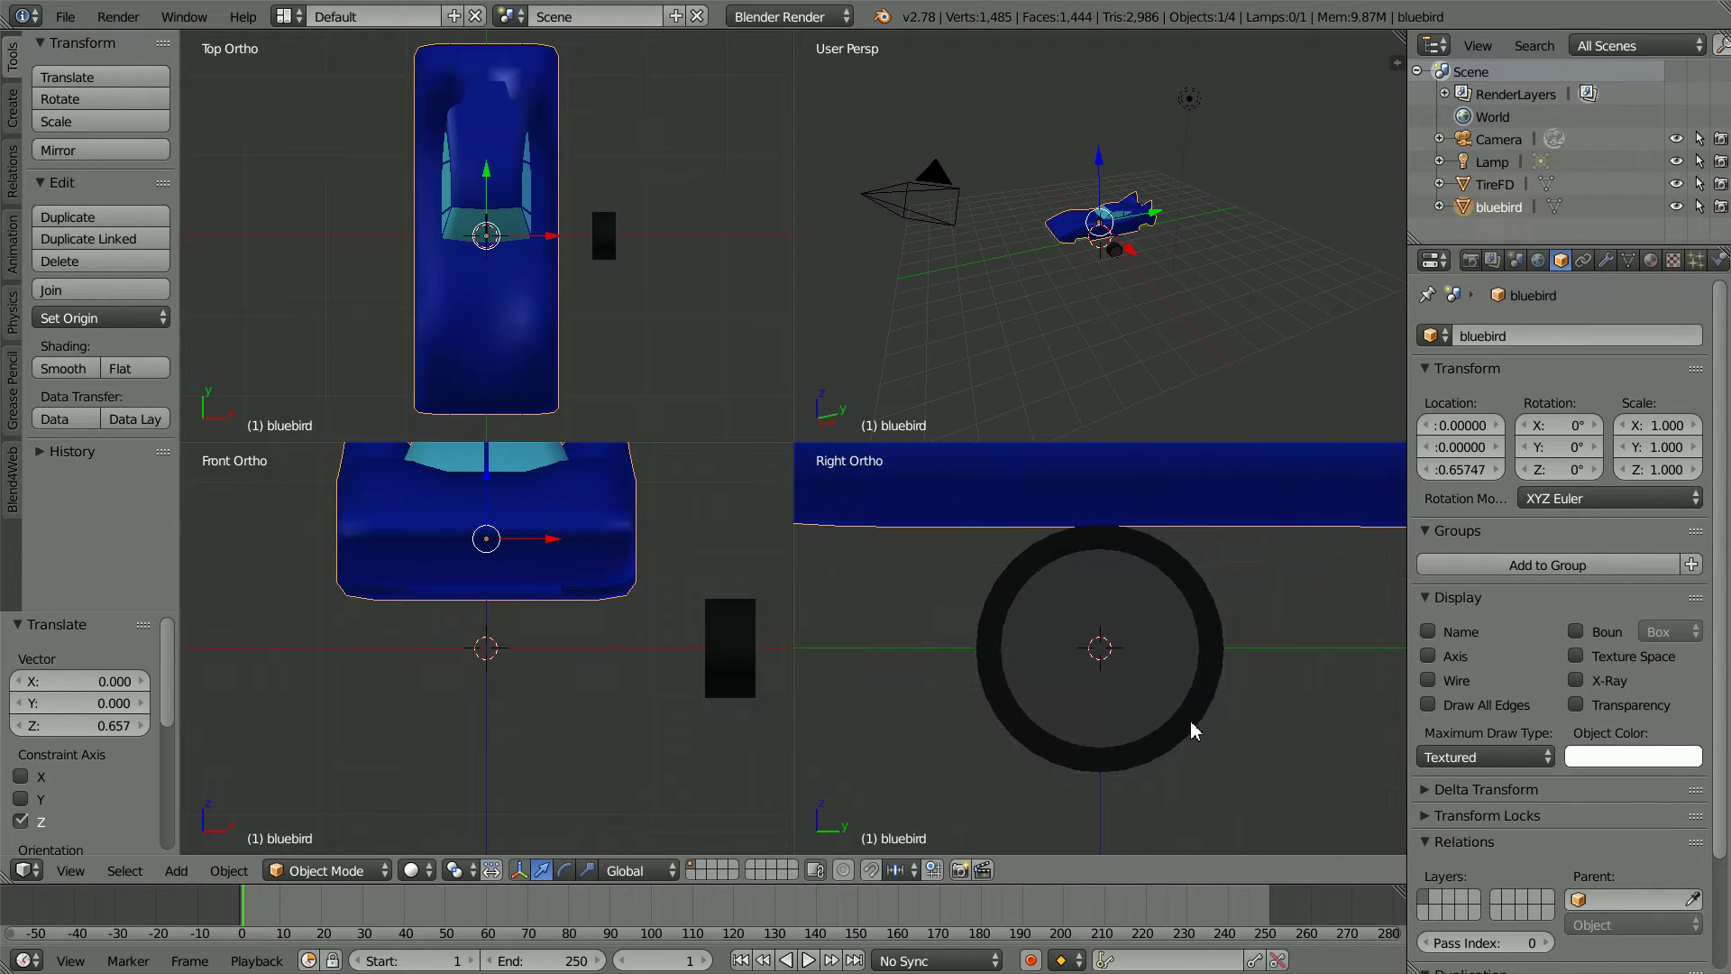
right_click(1142, 680)
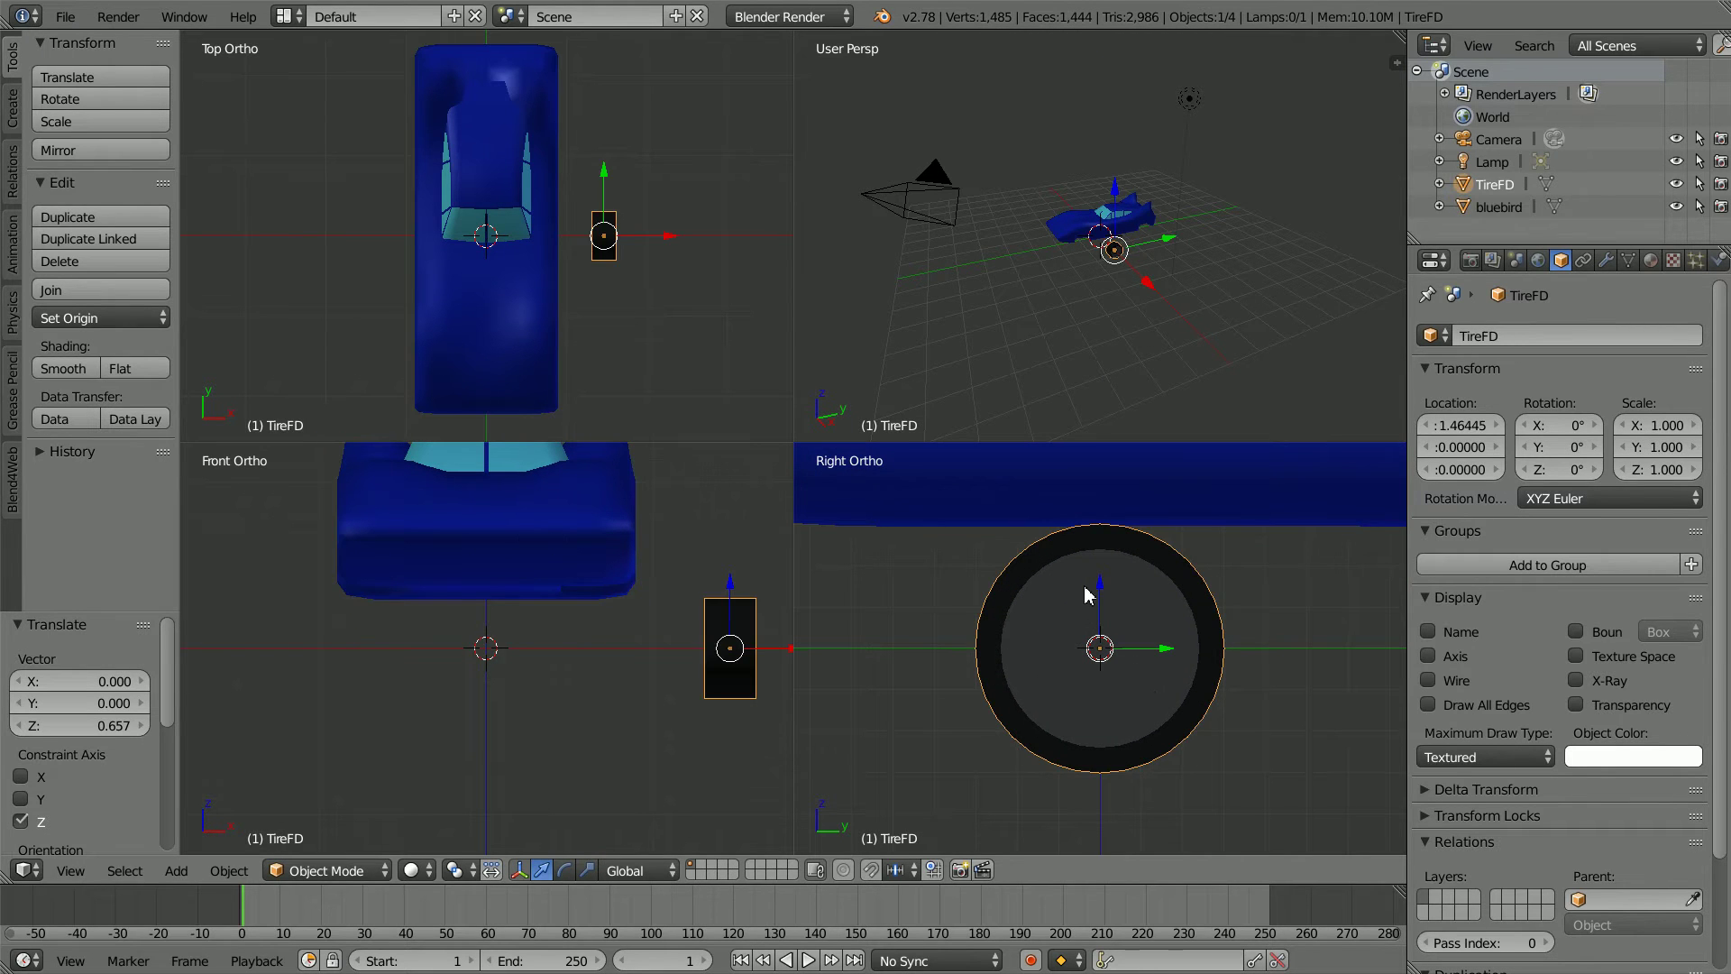
drag(1102, 593, 1095, 470)
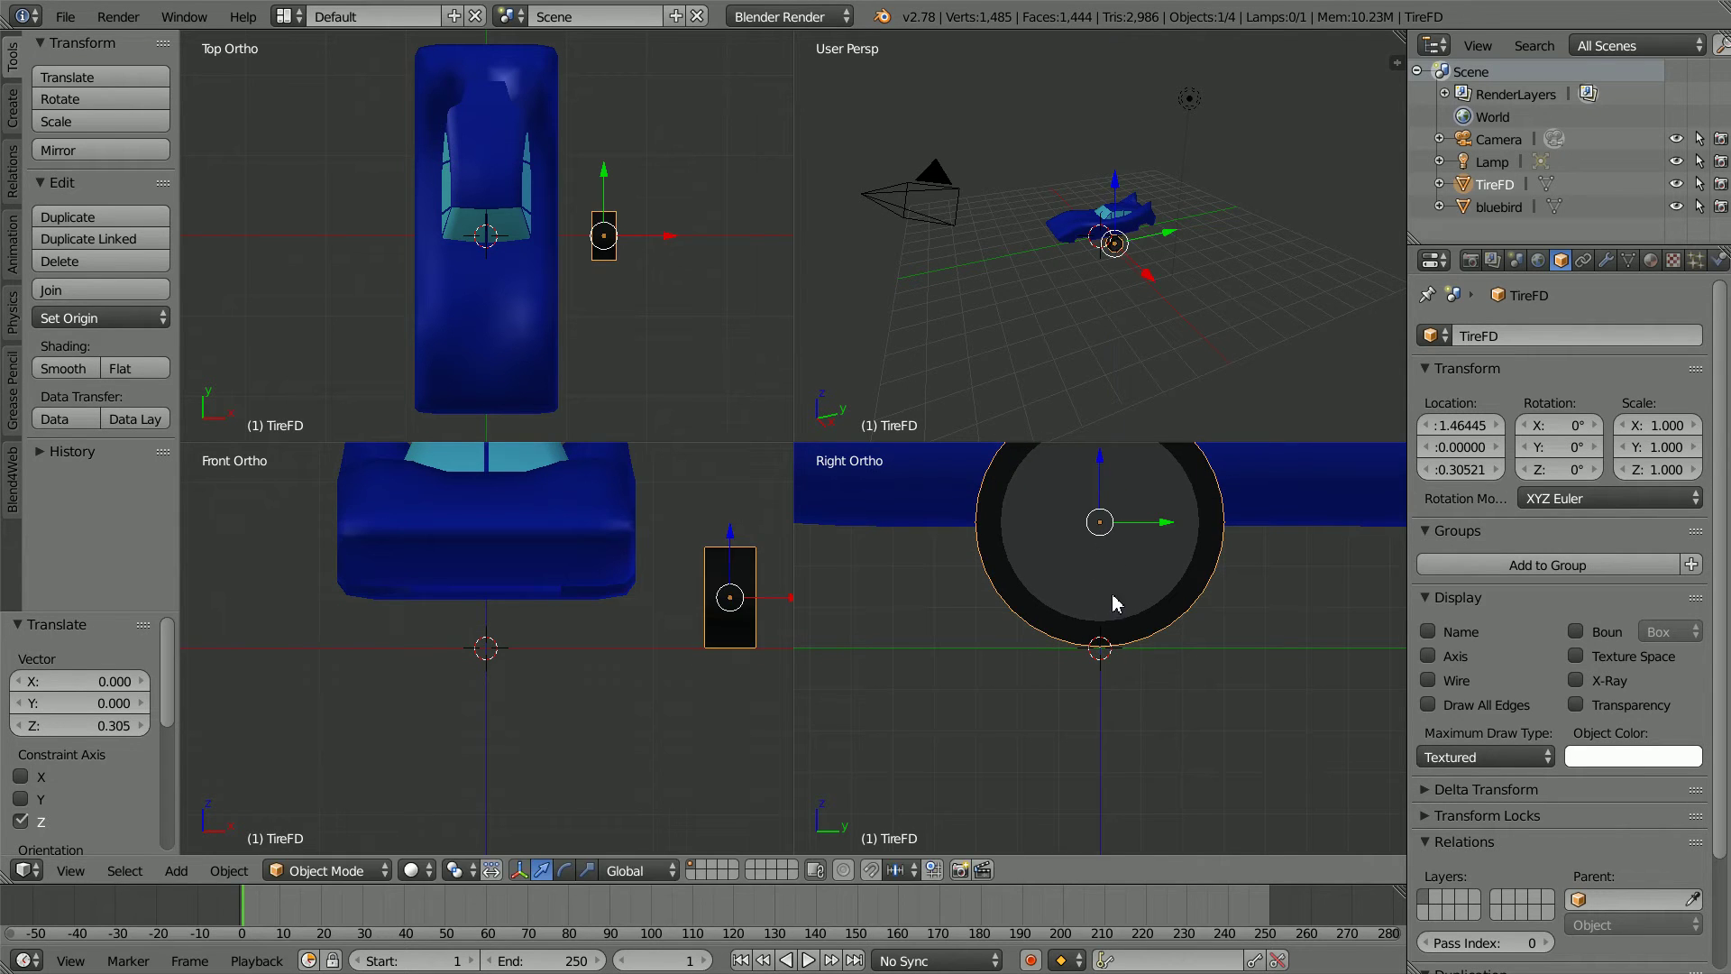
key(ctrl+s)
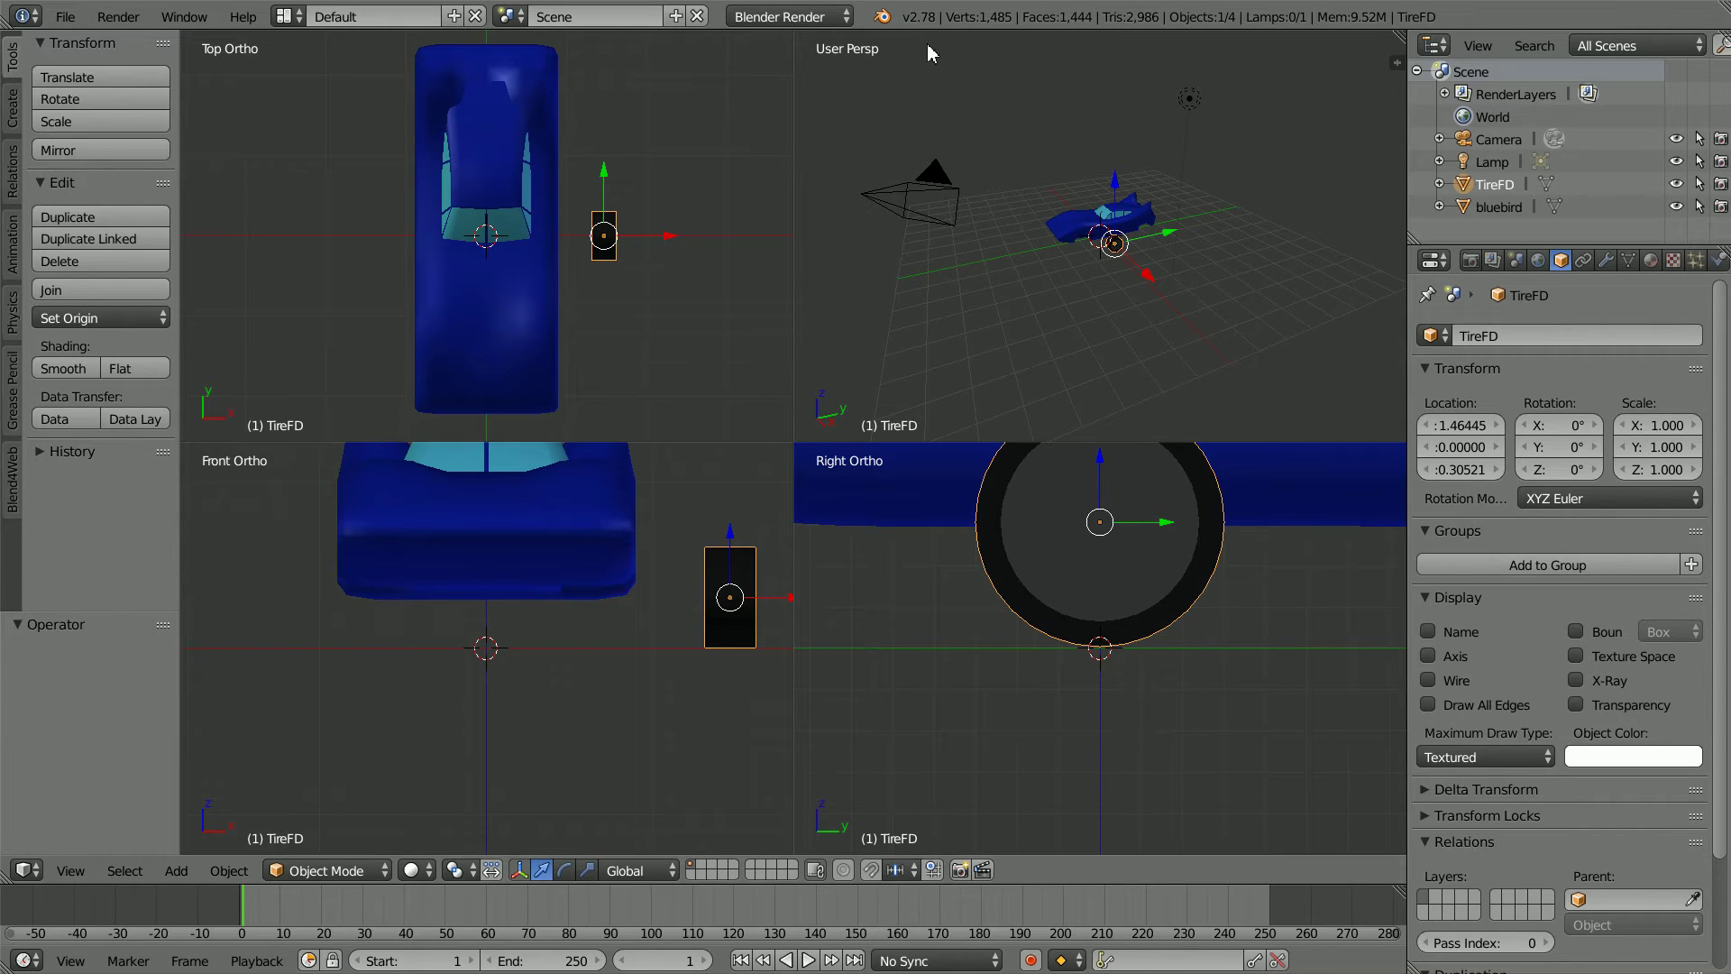
Set TireFD's Z location to 0.3 and slide it along X toward the car
click(1473, 471)
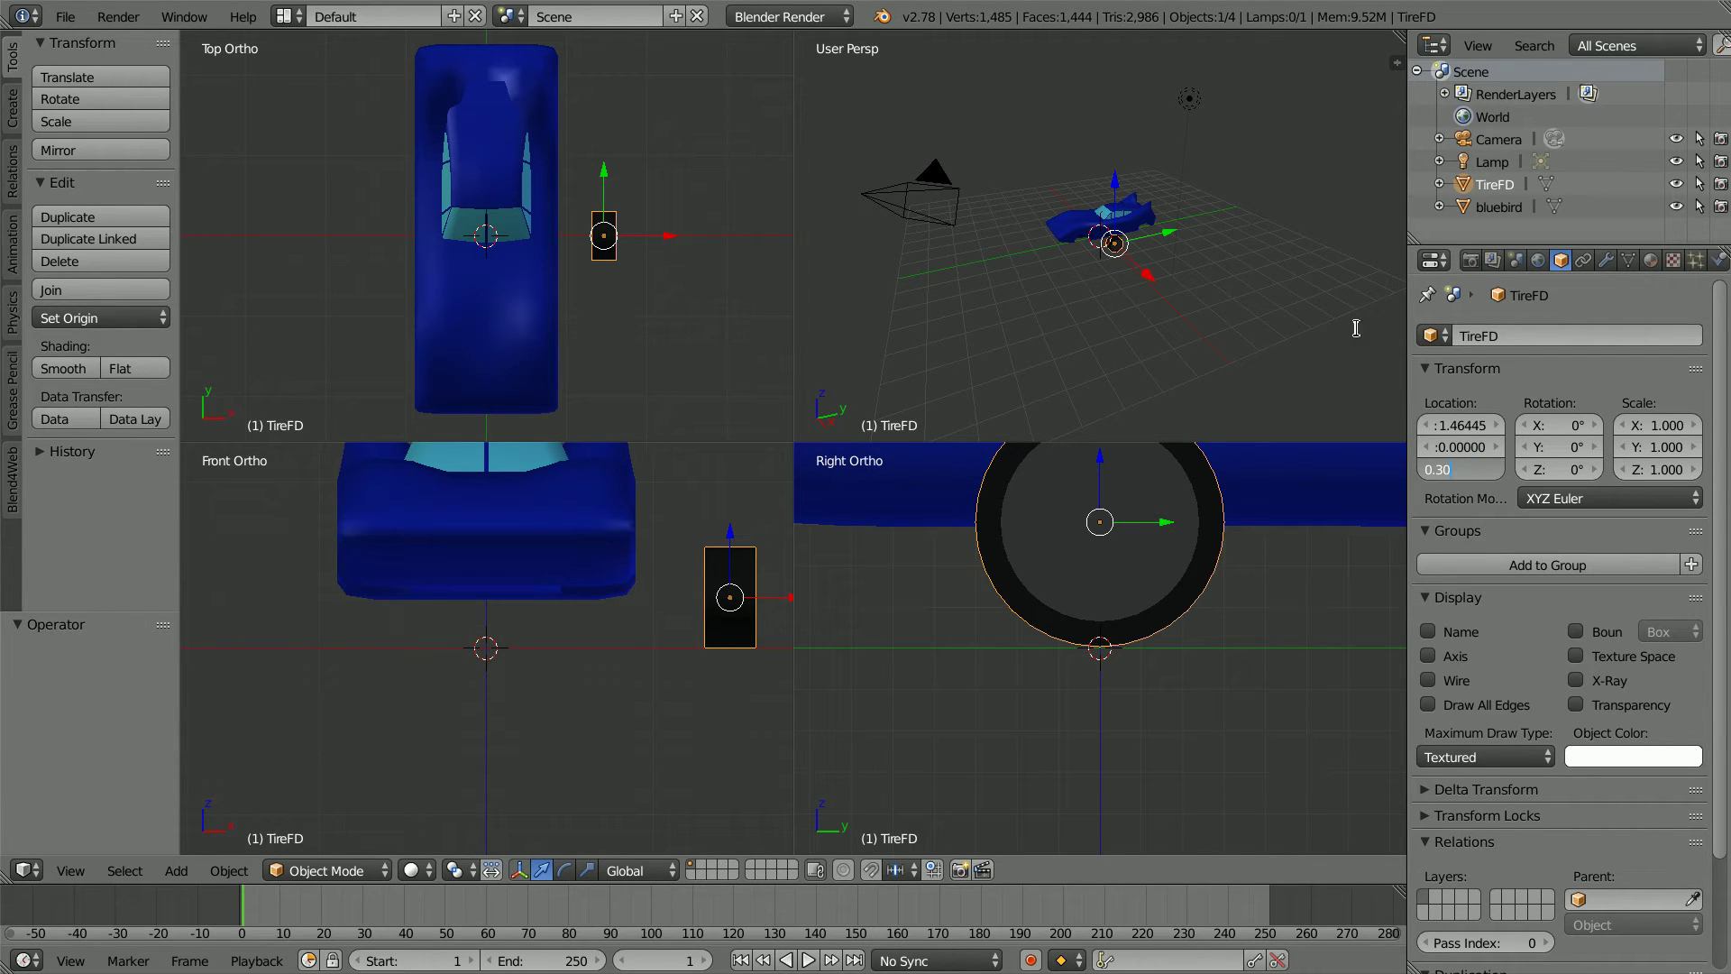
key(Return)
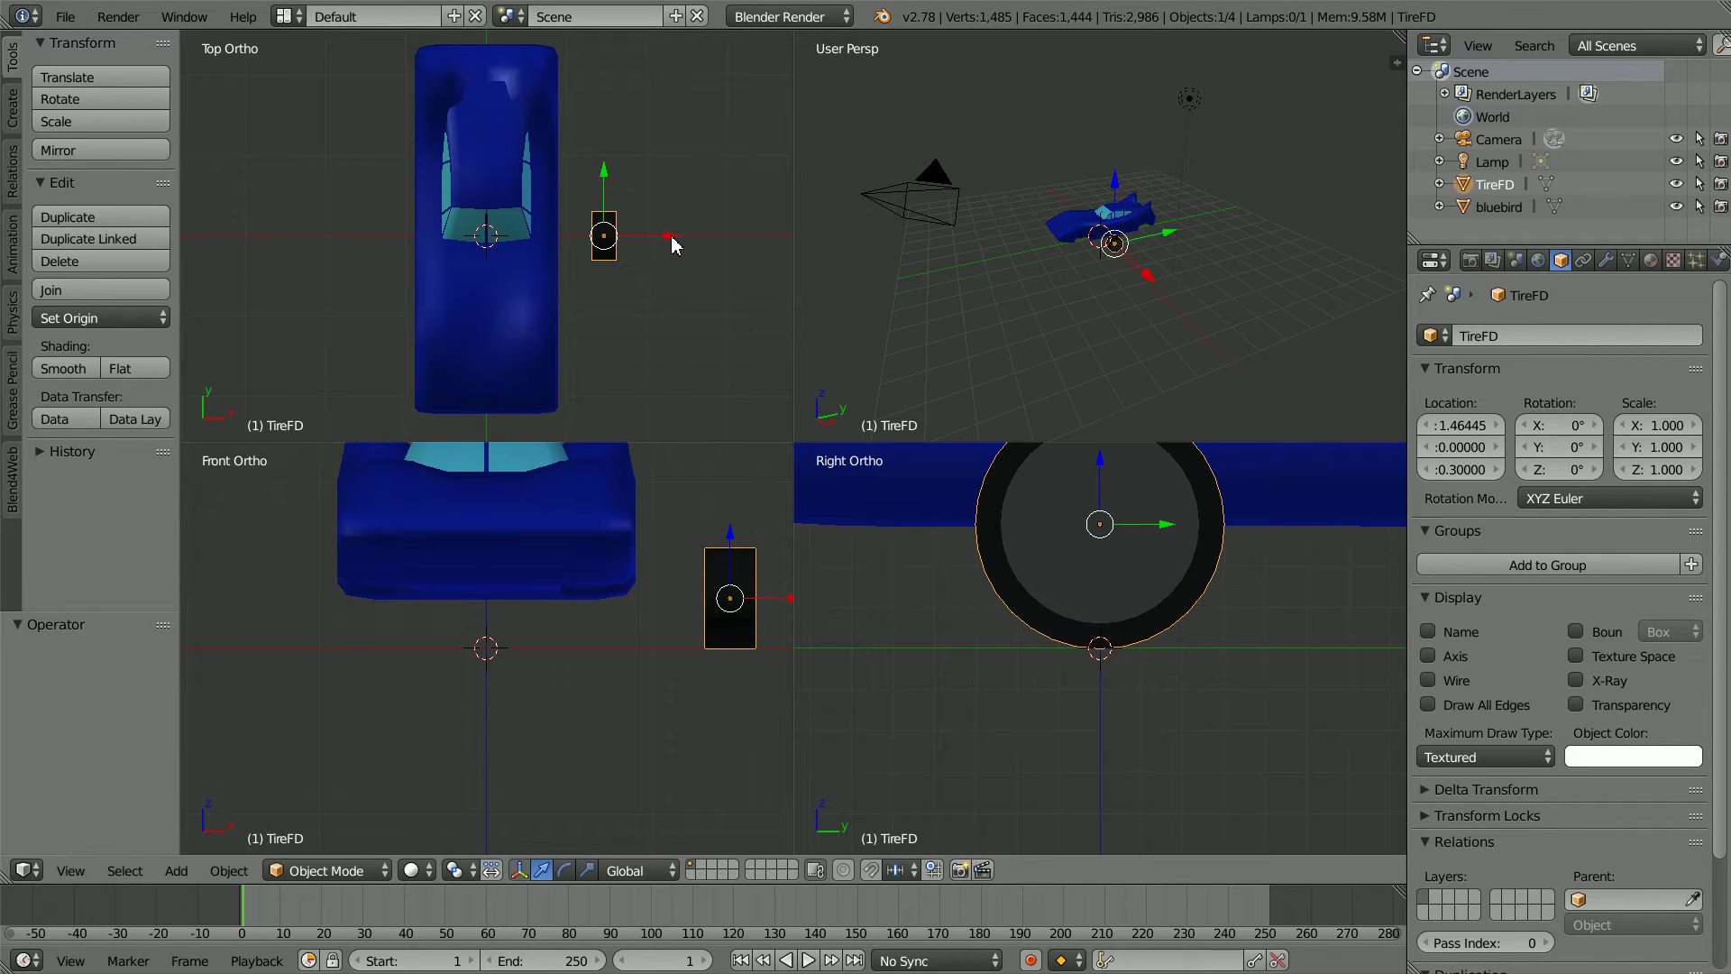
key(g)
key(x)
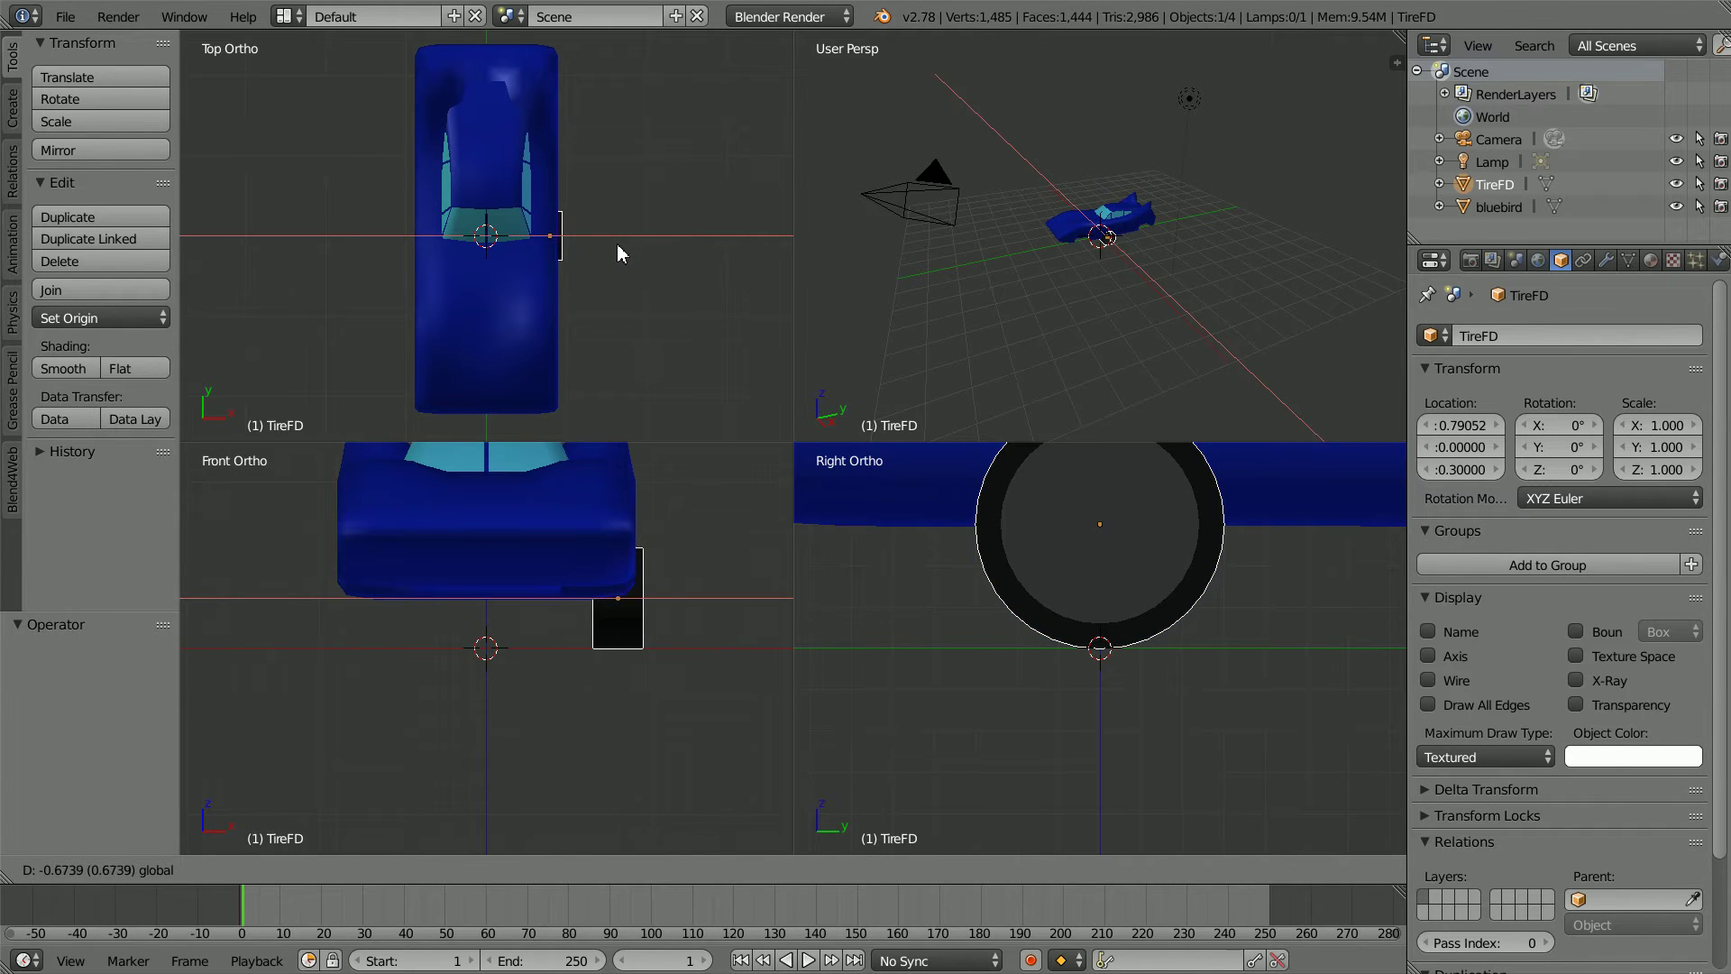
click(638, 278)
key(g)
key(x)
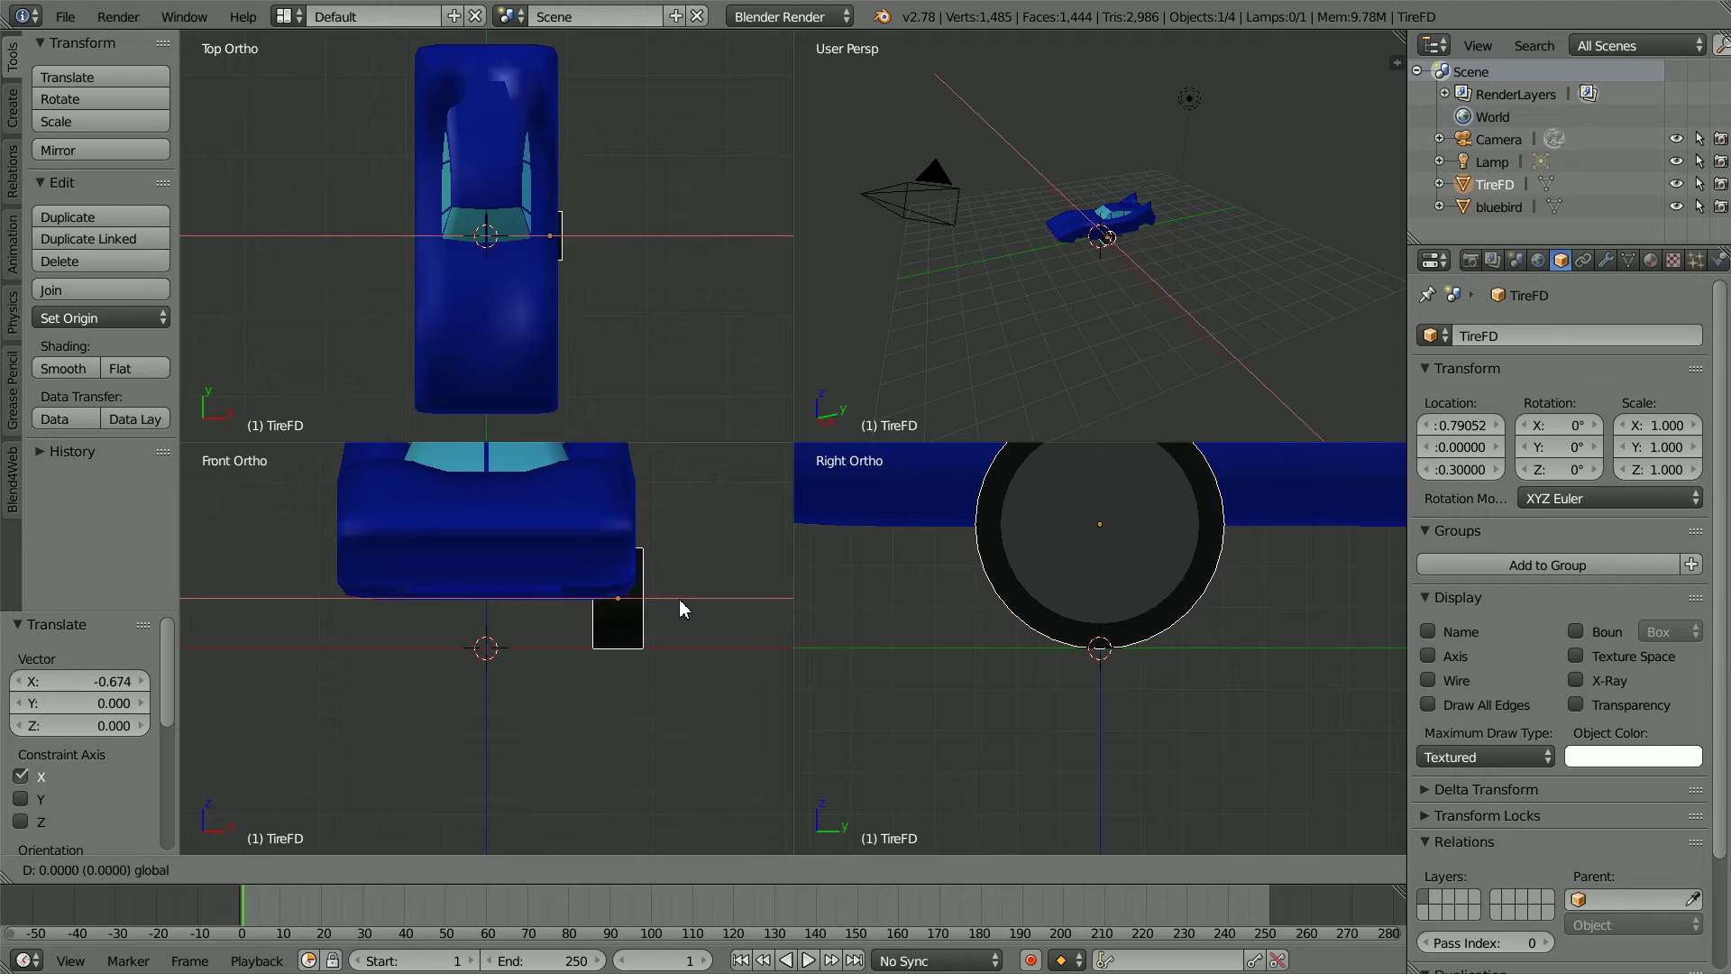
click(686, 610)
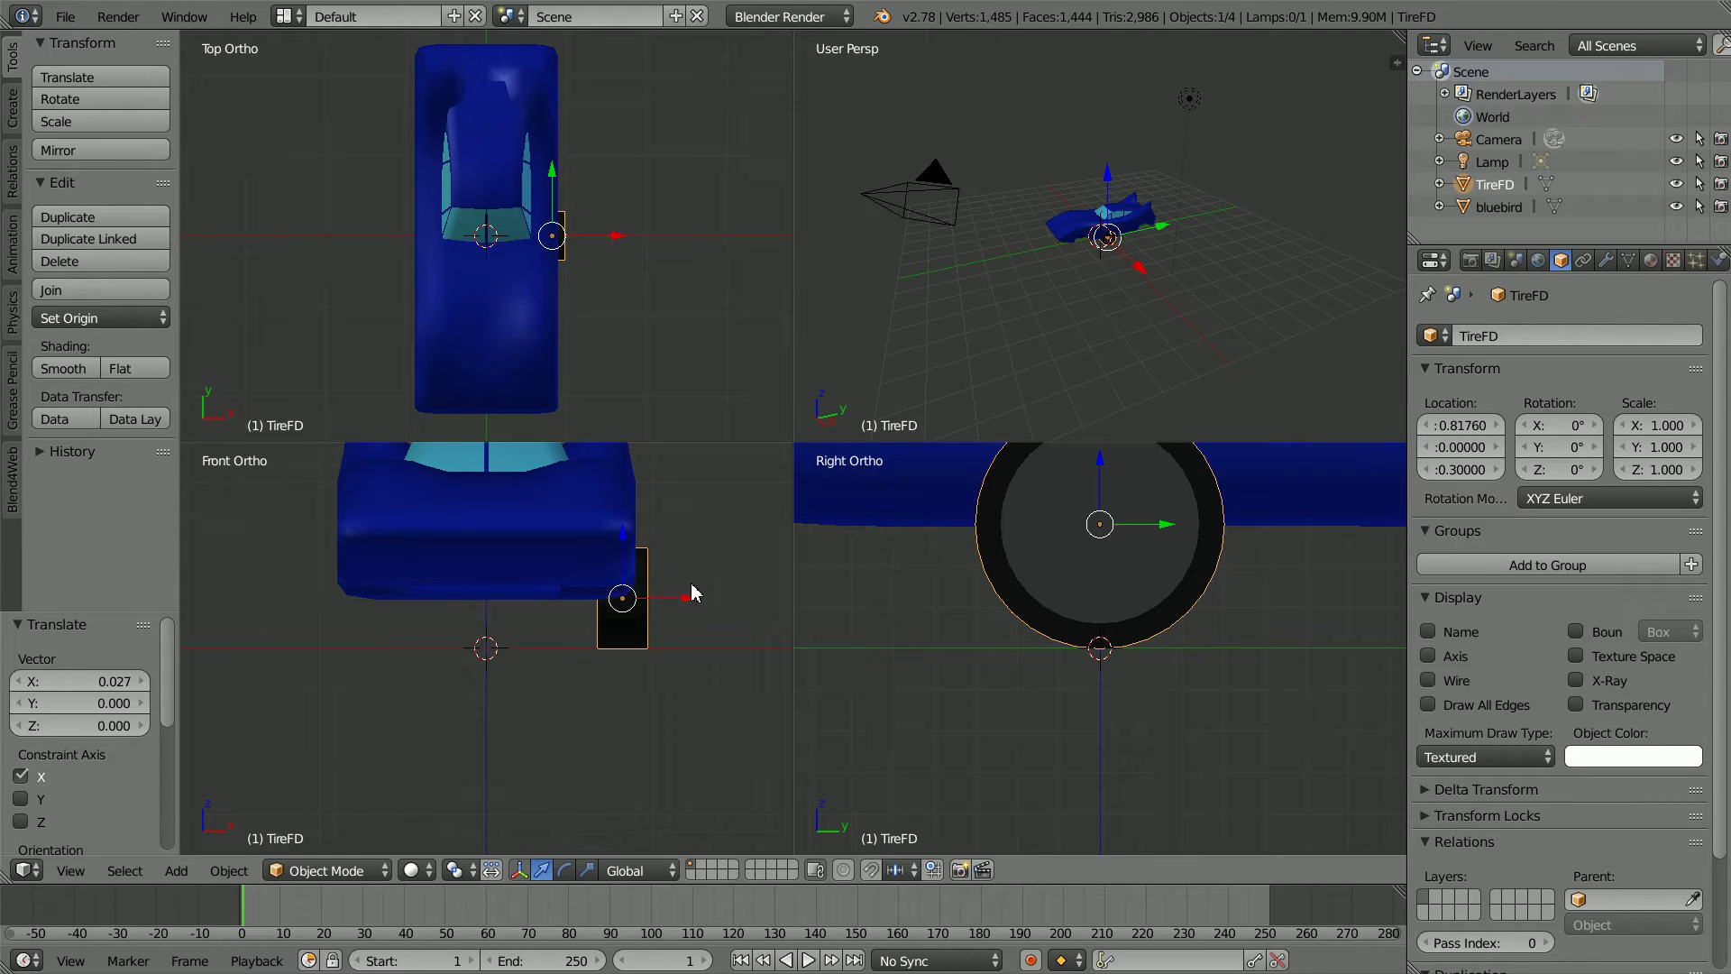
Set TireFD's X location to exactly 0.8, then select the bluebird car body
click(1466, 426)
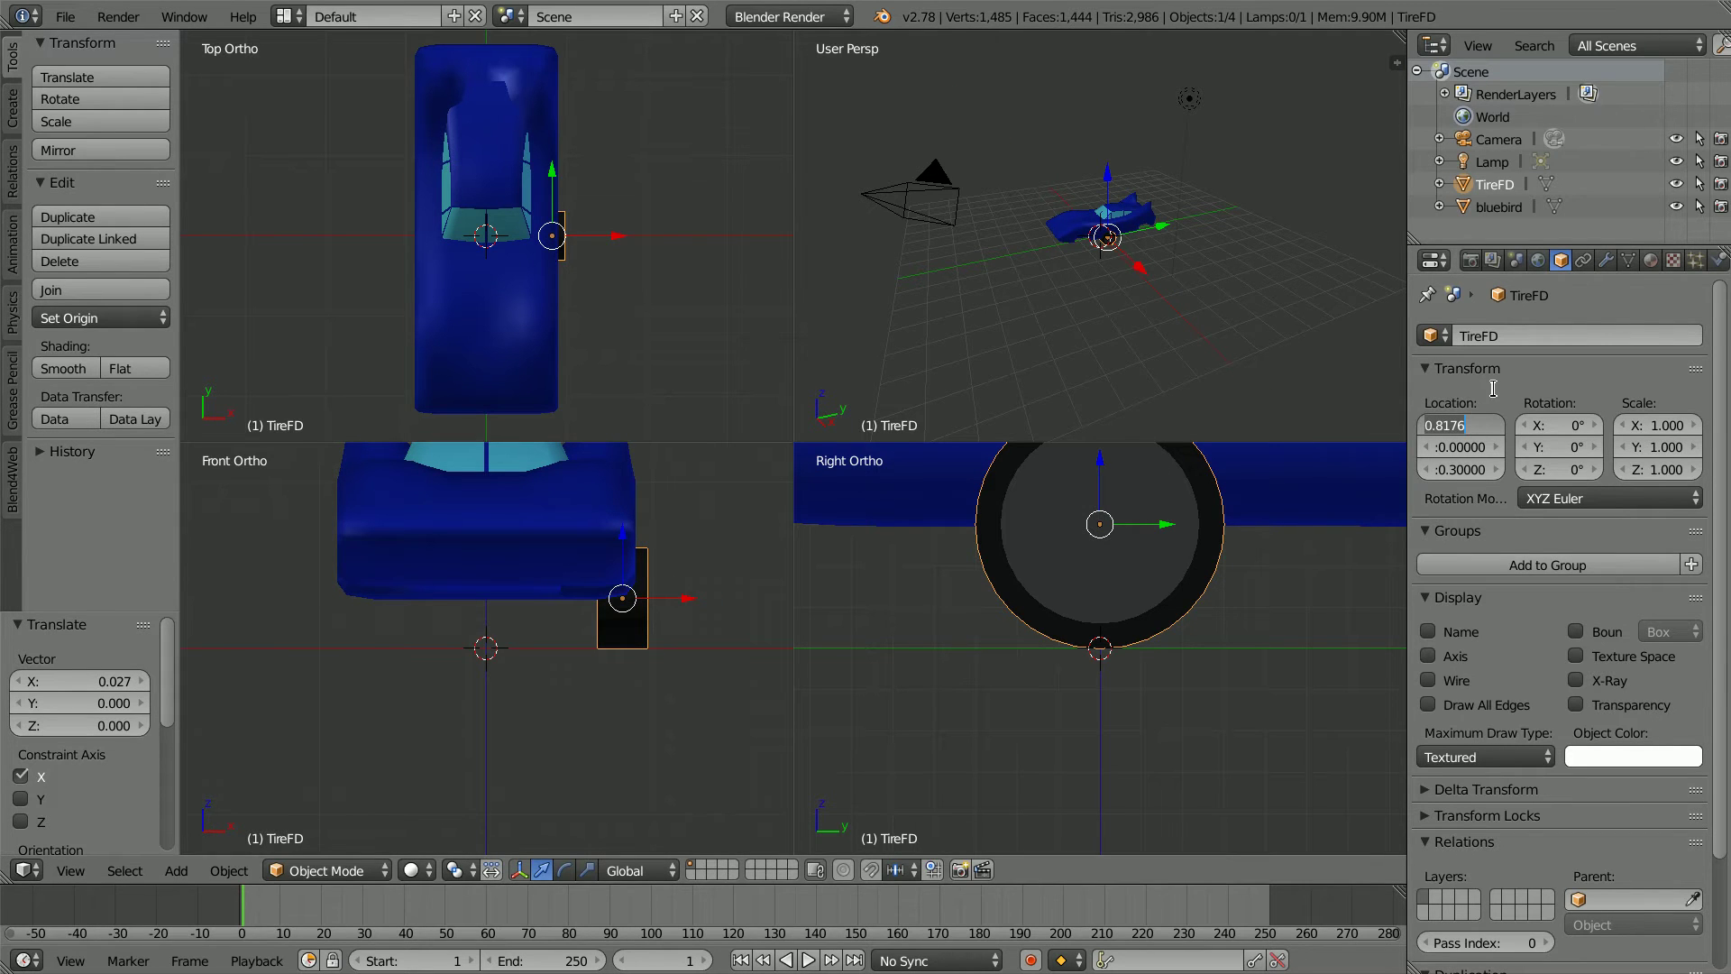
text(0.8)
key(Return)
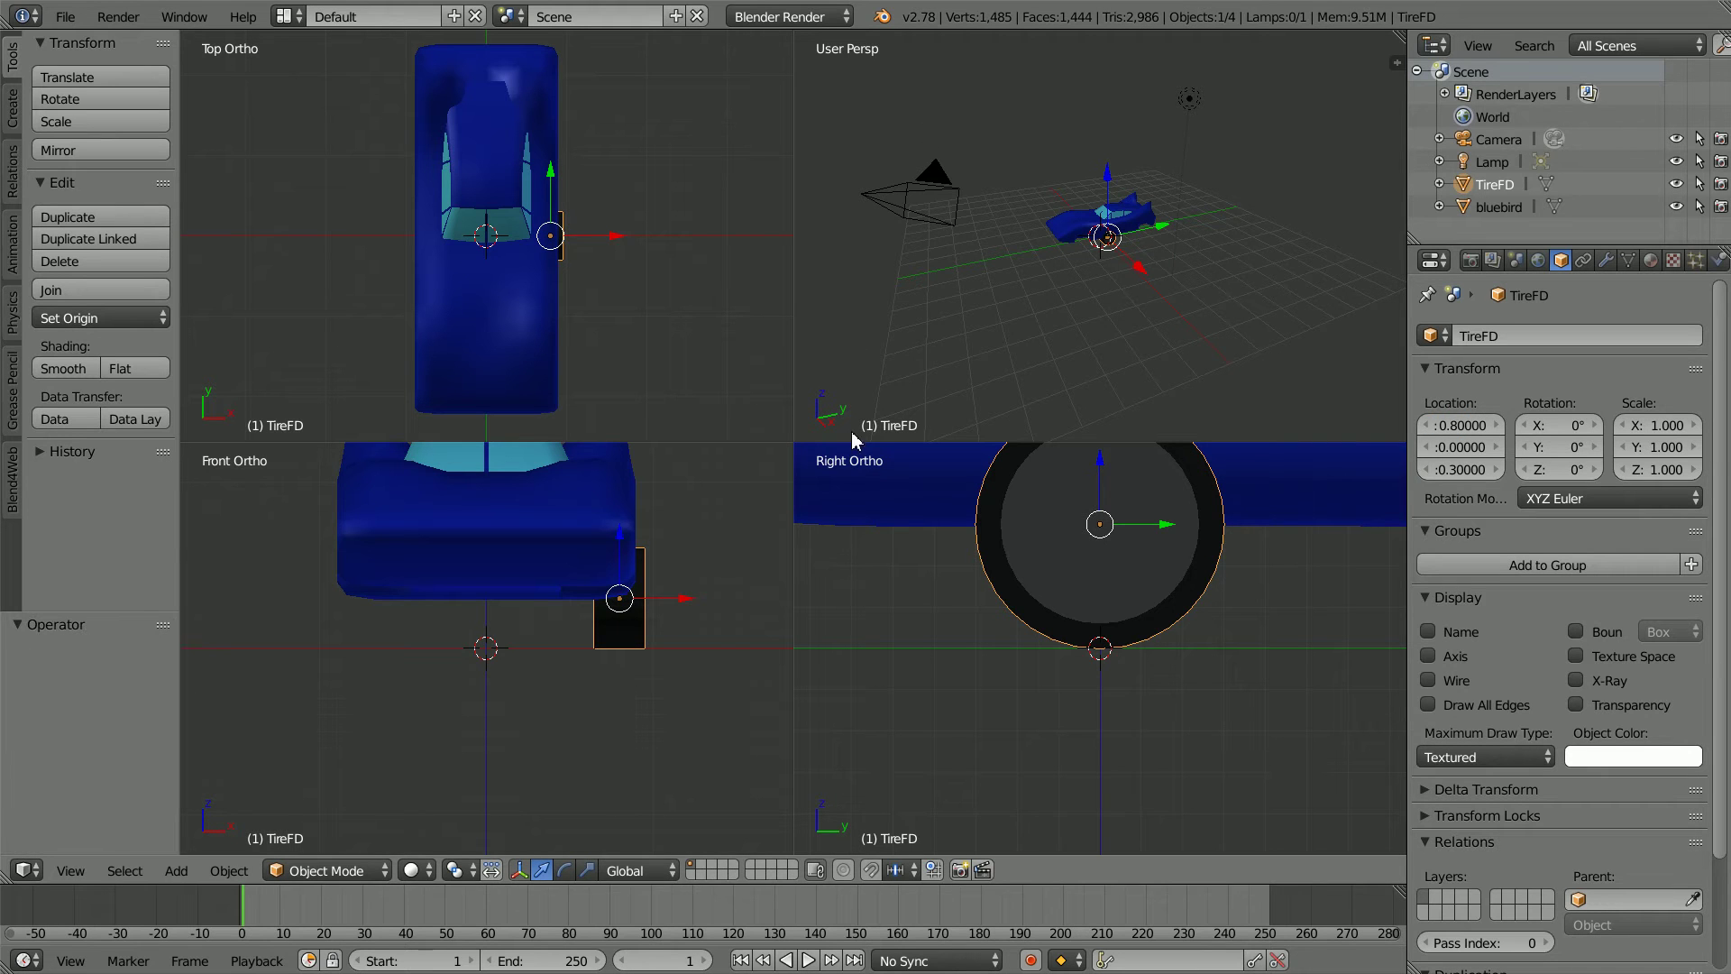
scroll(872, 517, down, 1)
scroll(872, 511, down, 3)
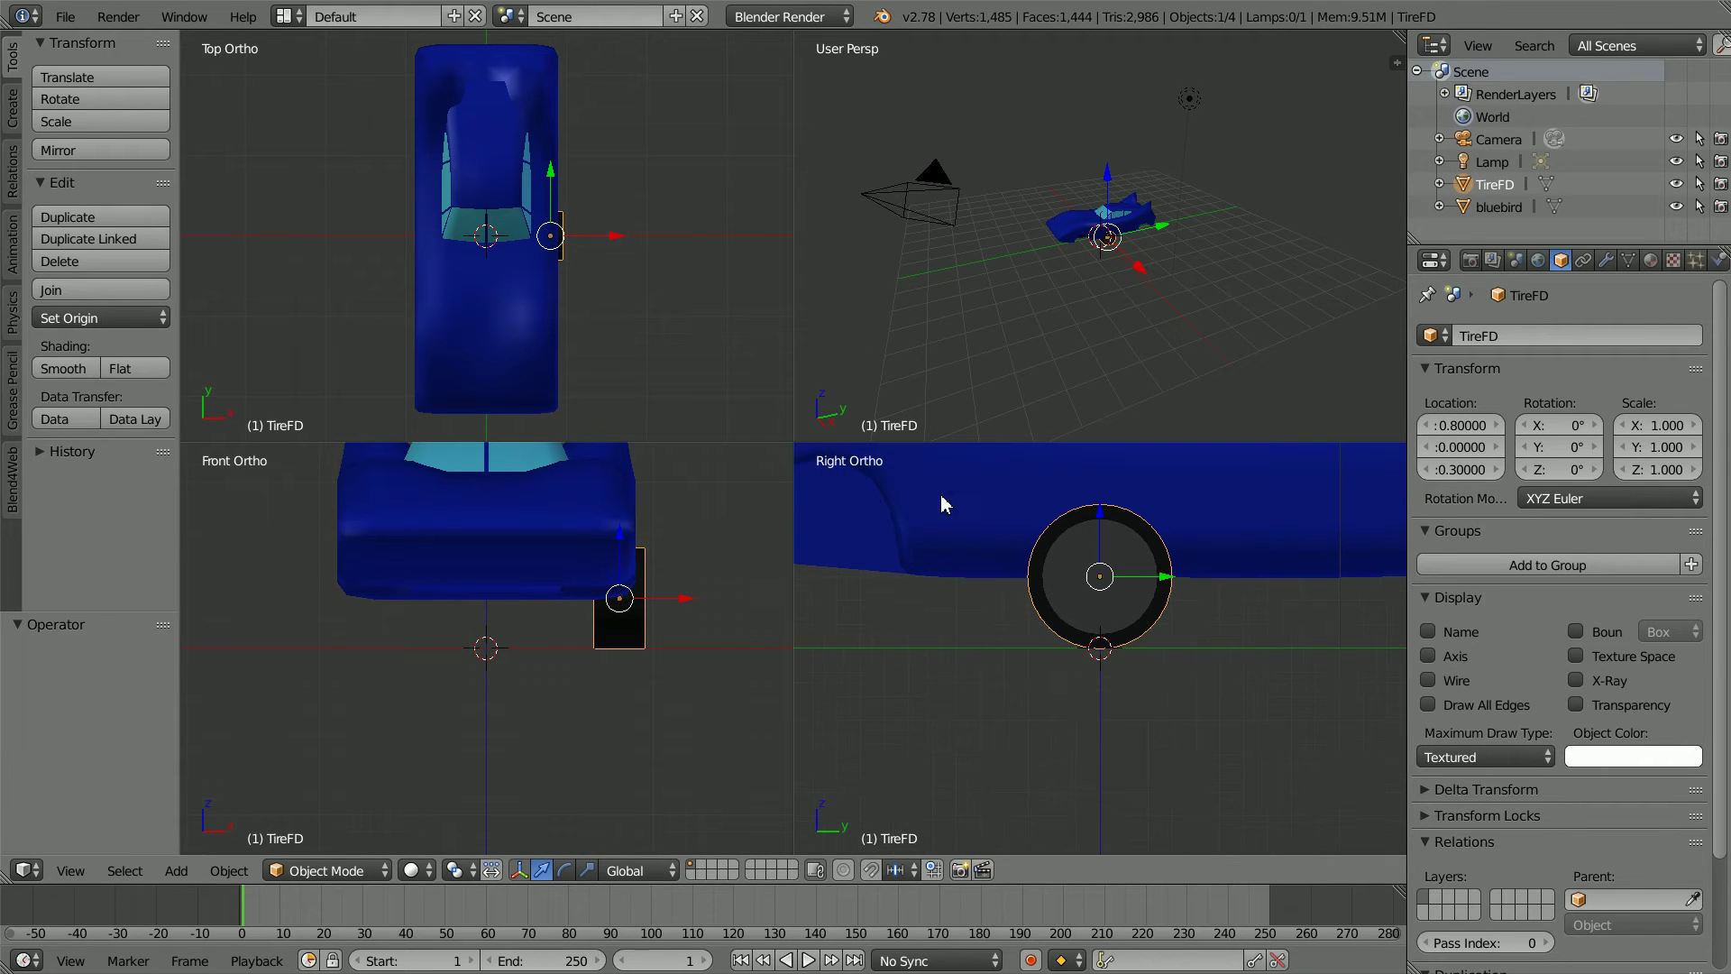
scroll(1028, 505, down, 1)
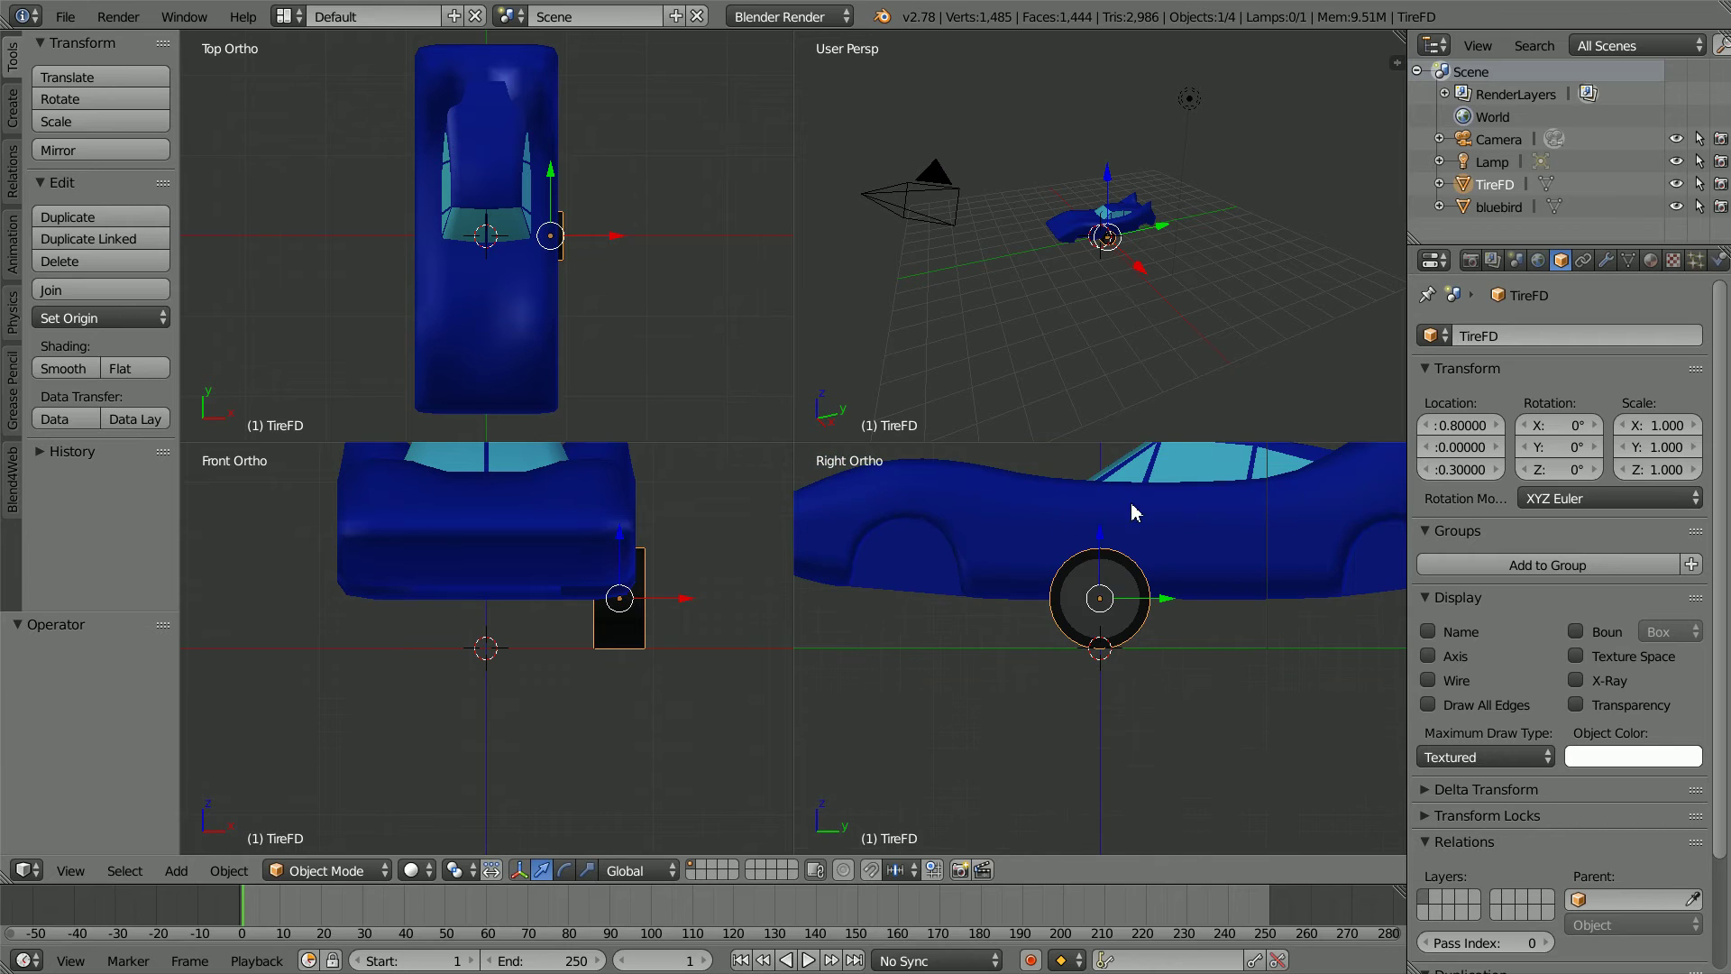
scroll(1136, 514, down, 2)
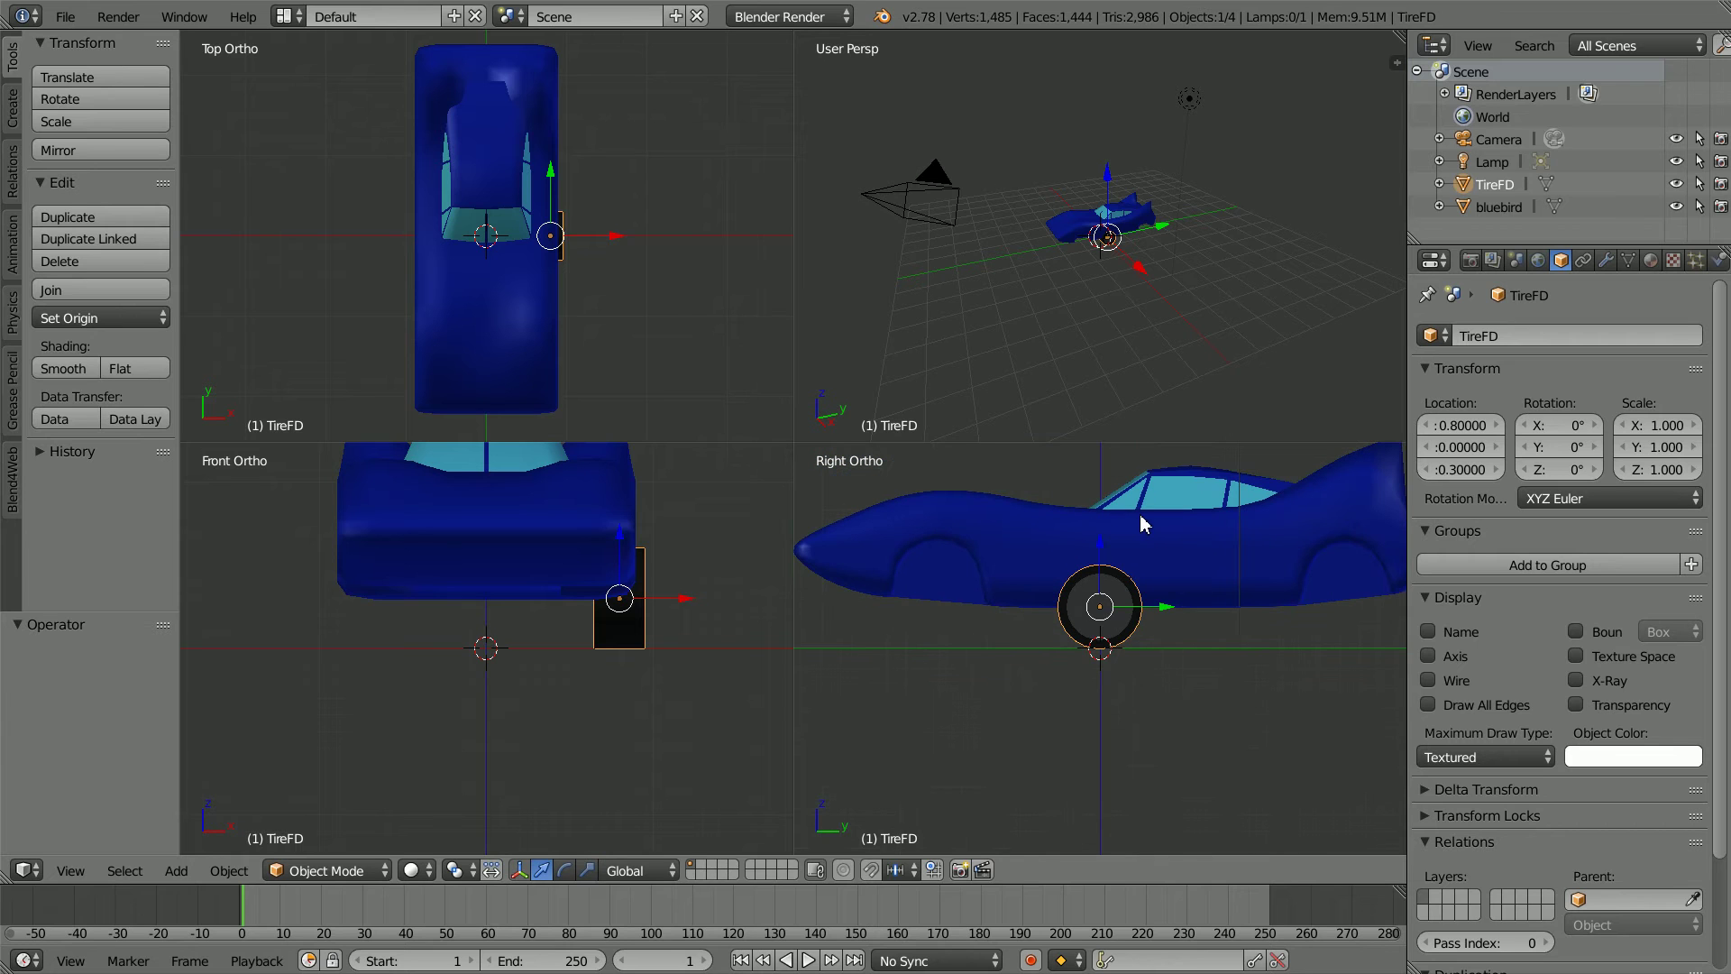
right_click(1276, 520)
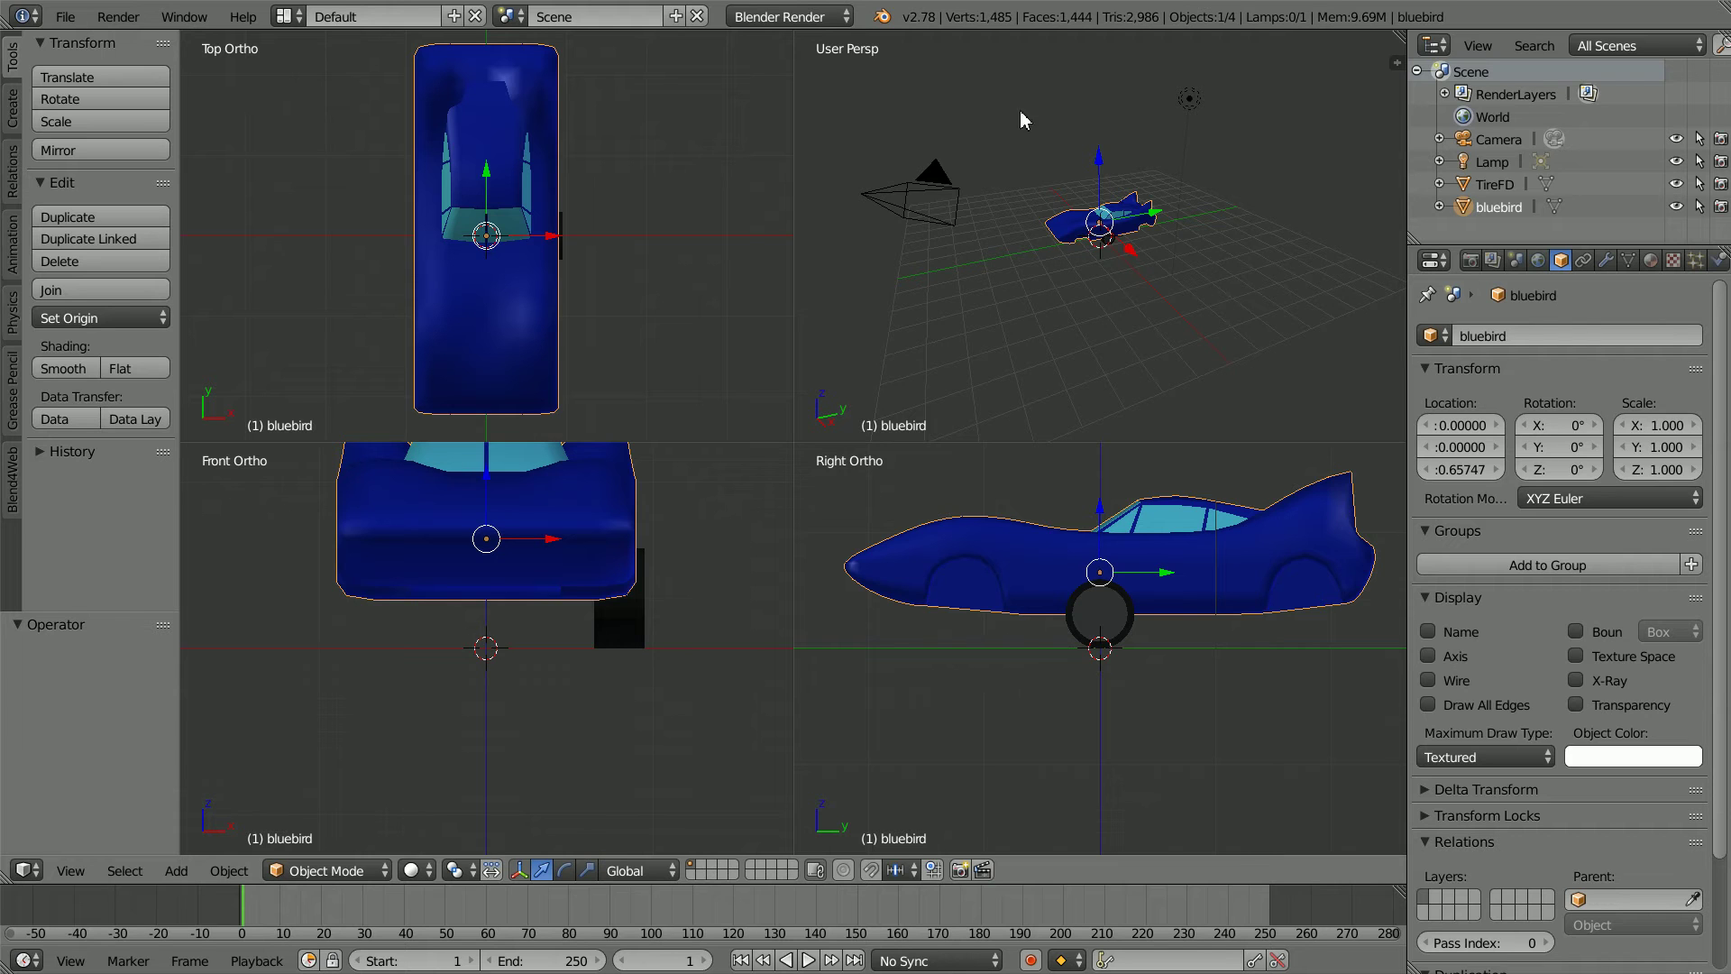
Switch the render engine to Blend4Web and enable Rigid Body object physics on the car body
click(812, 17)
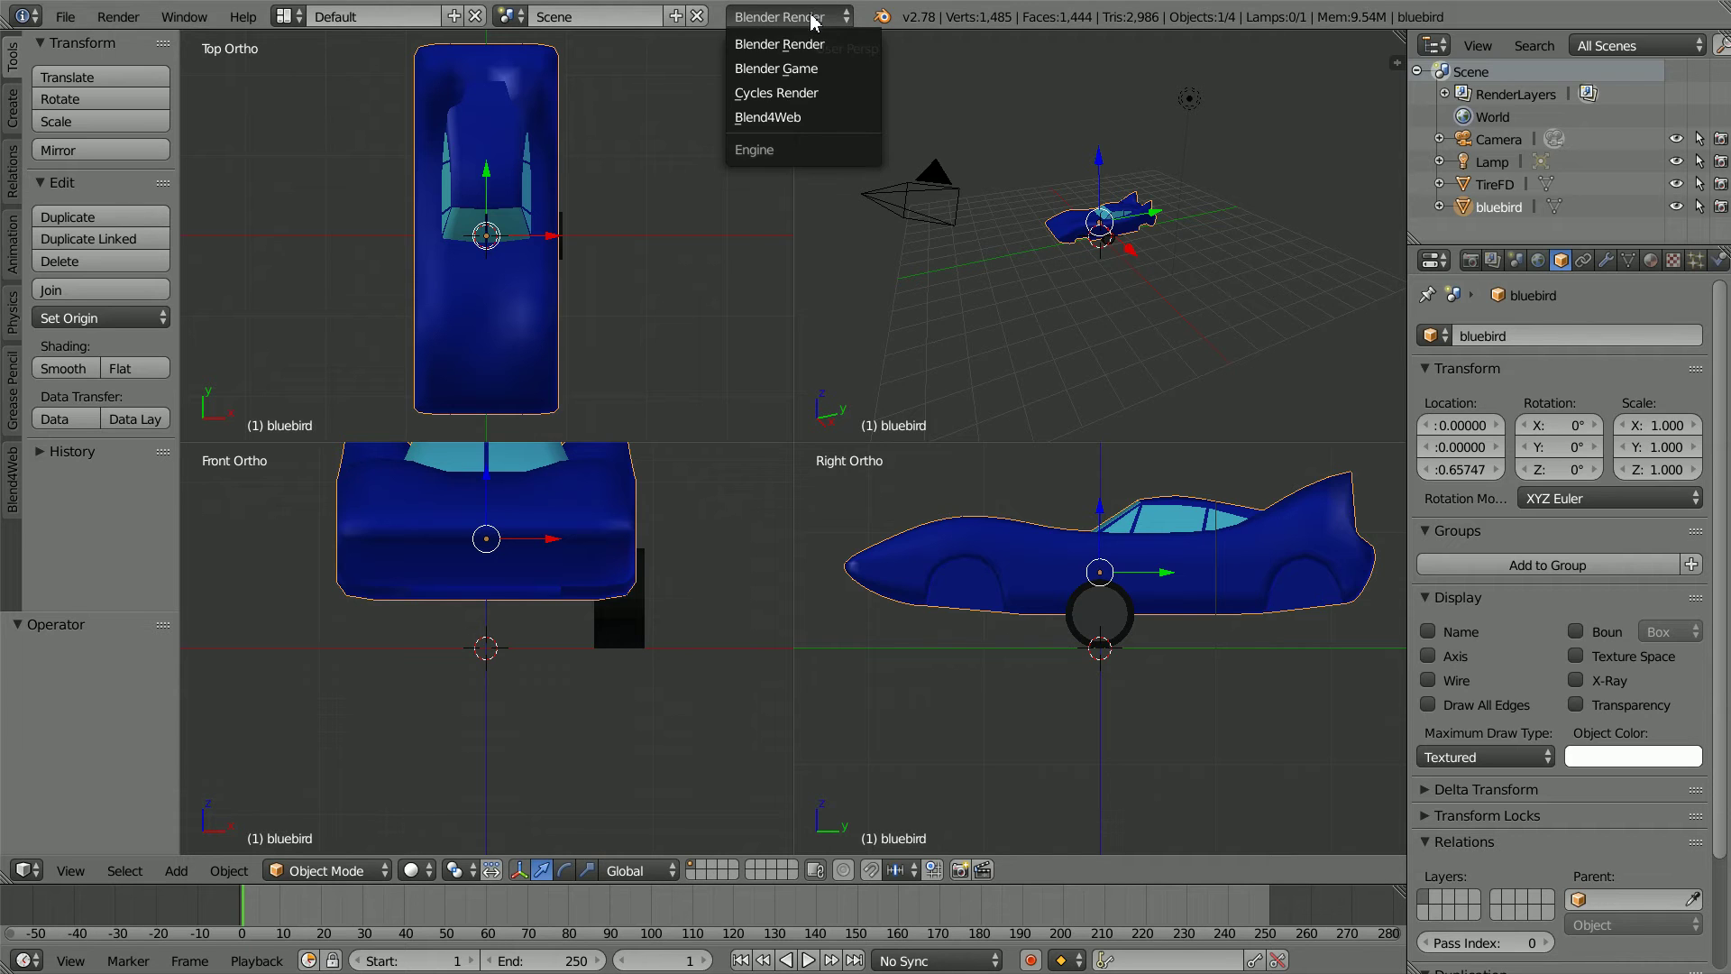
click(837, 117)
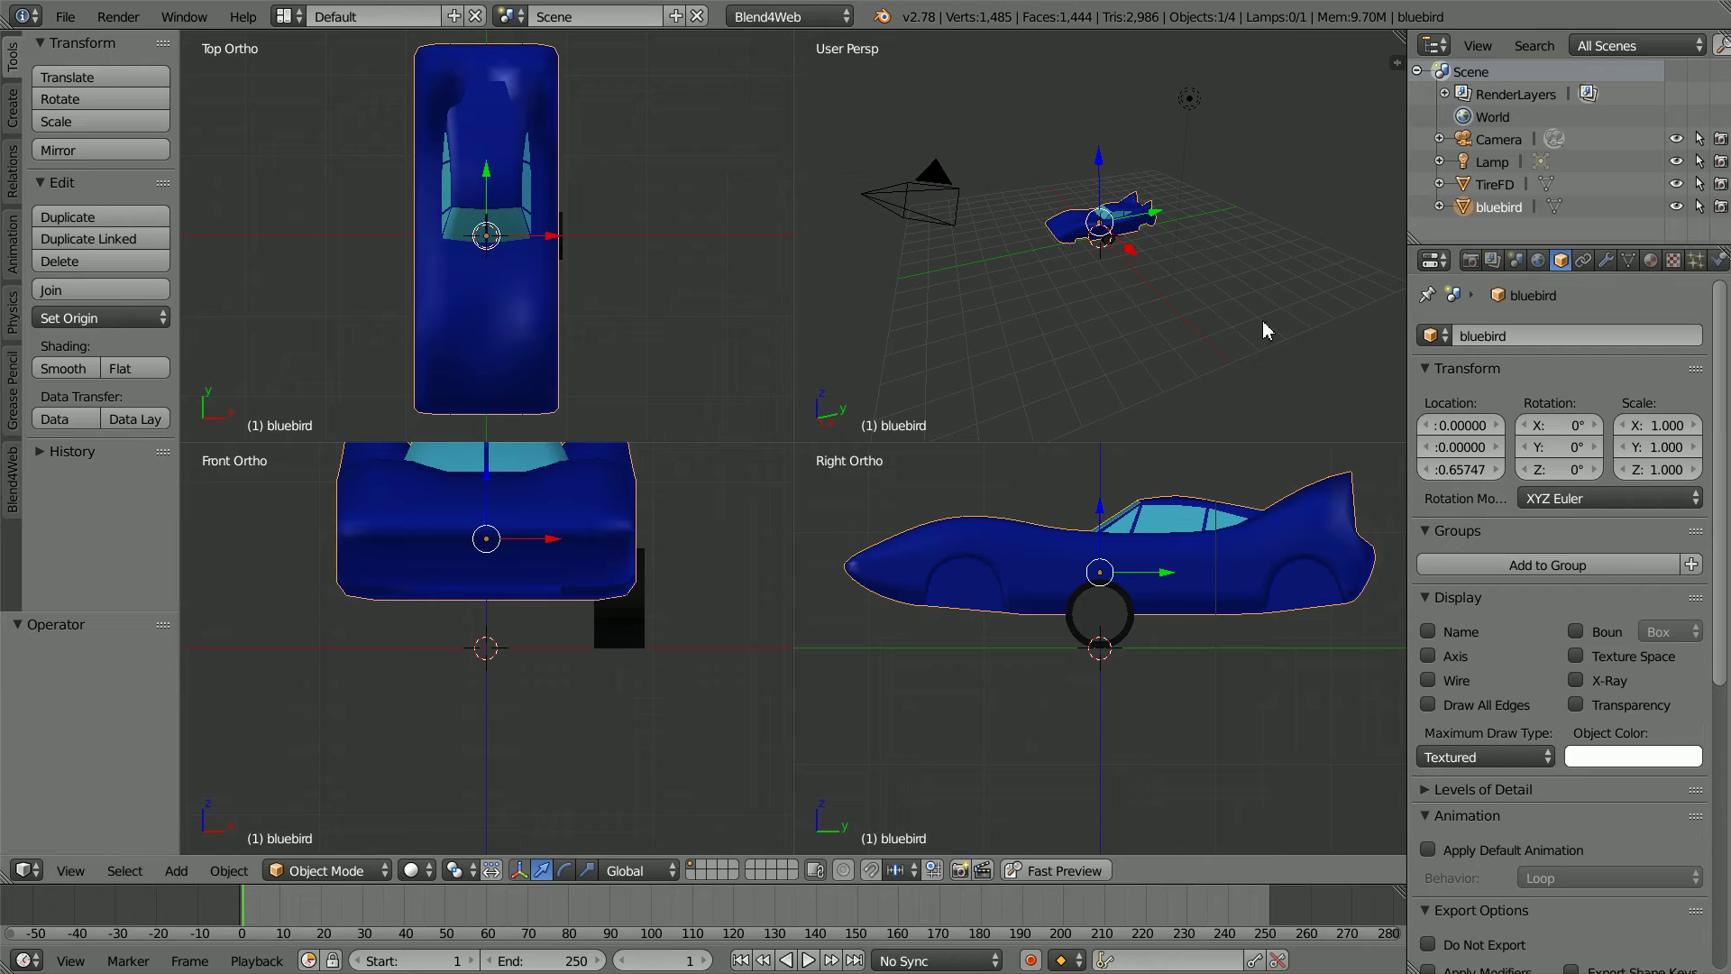
click(1719, 261)
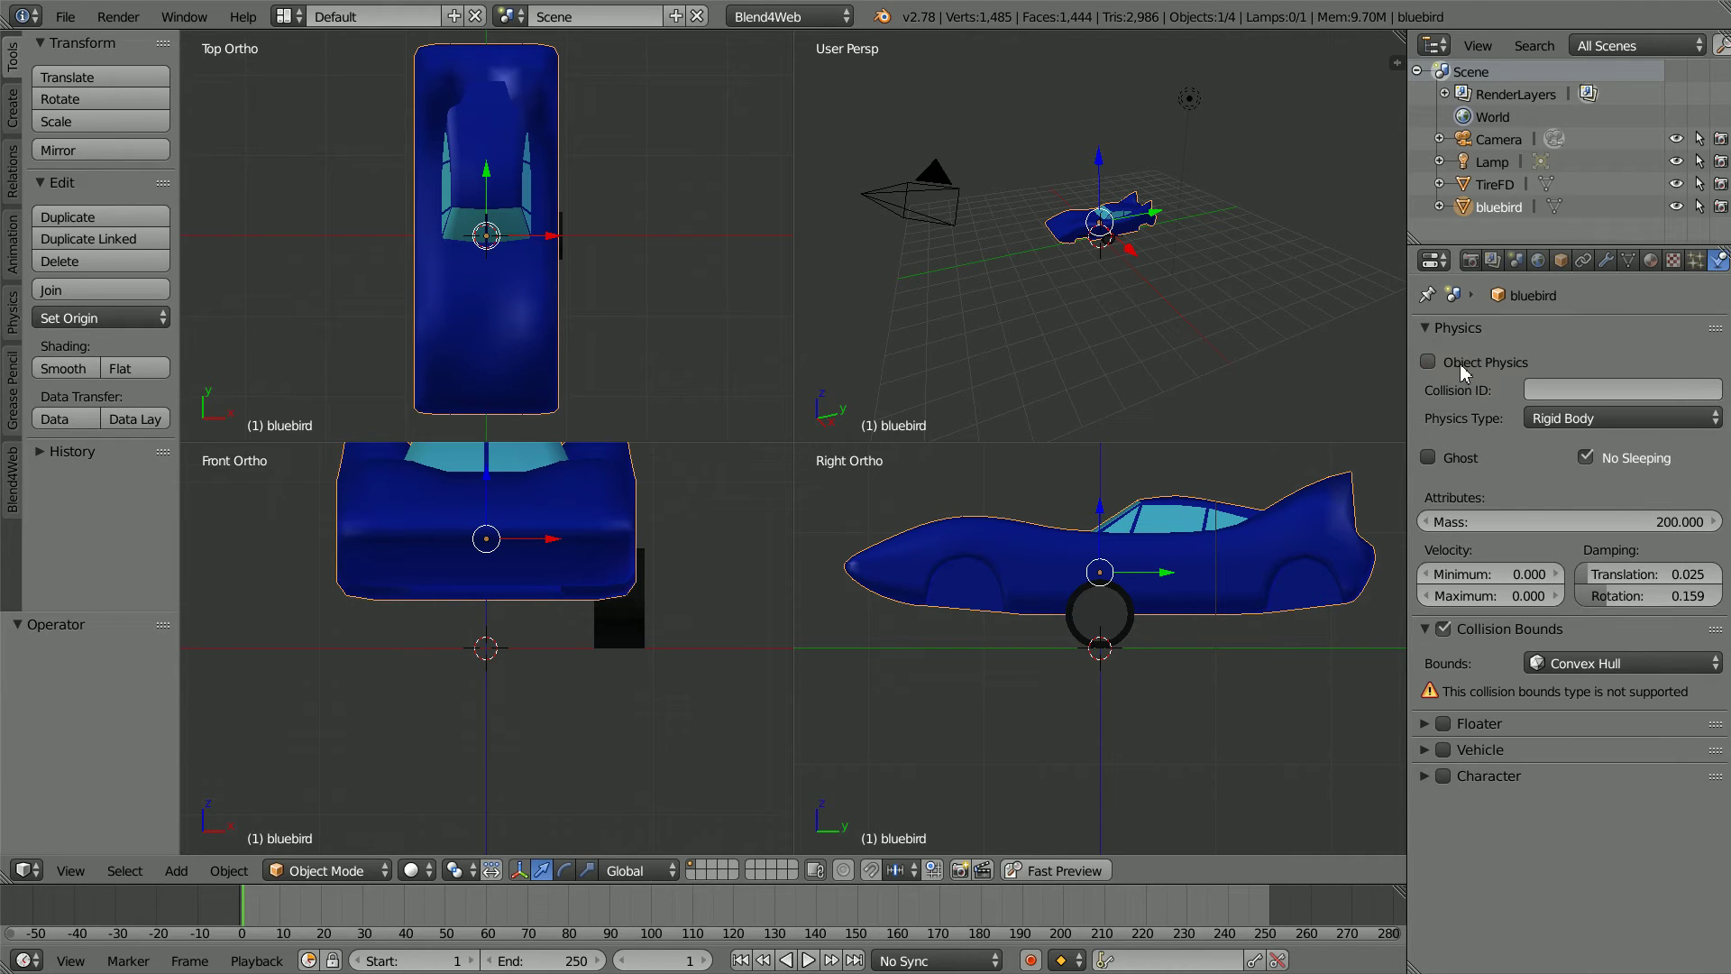
click(1429, 363)
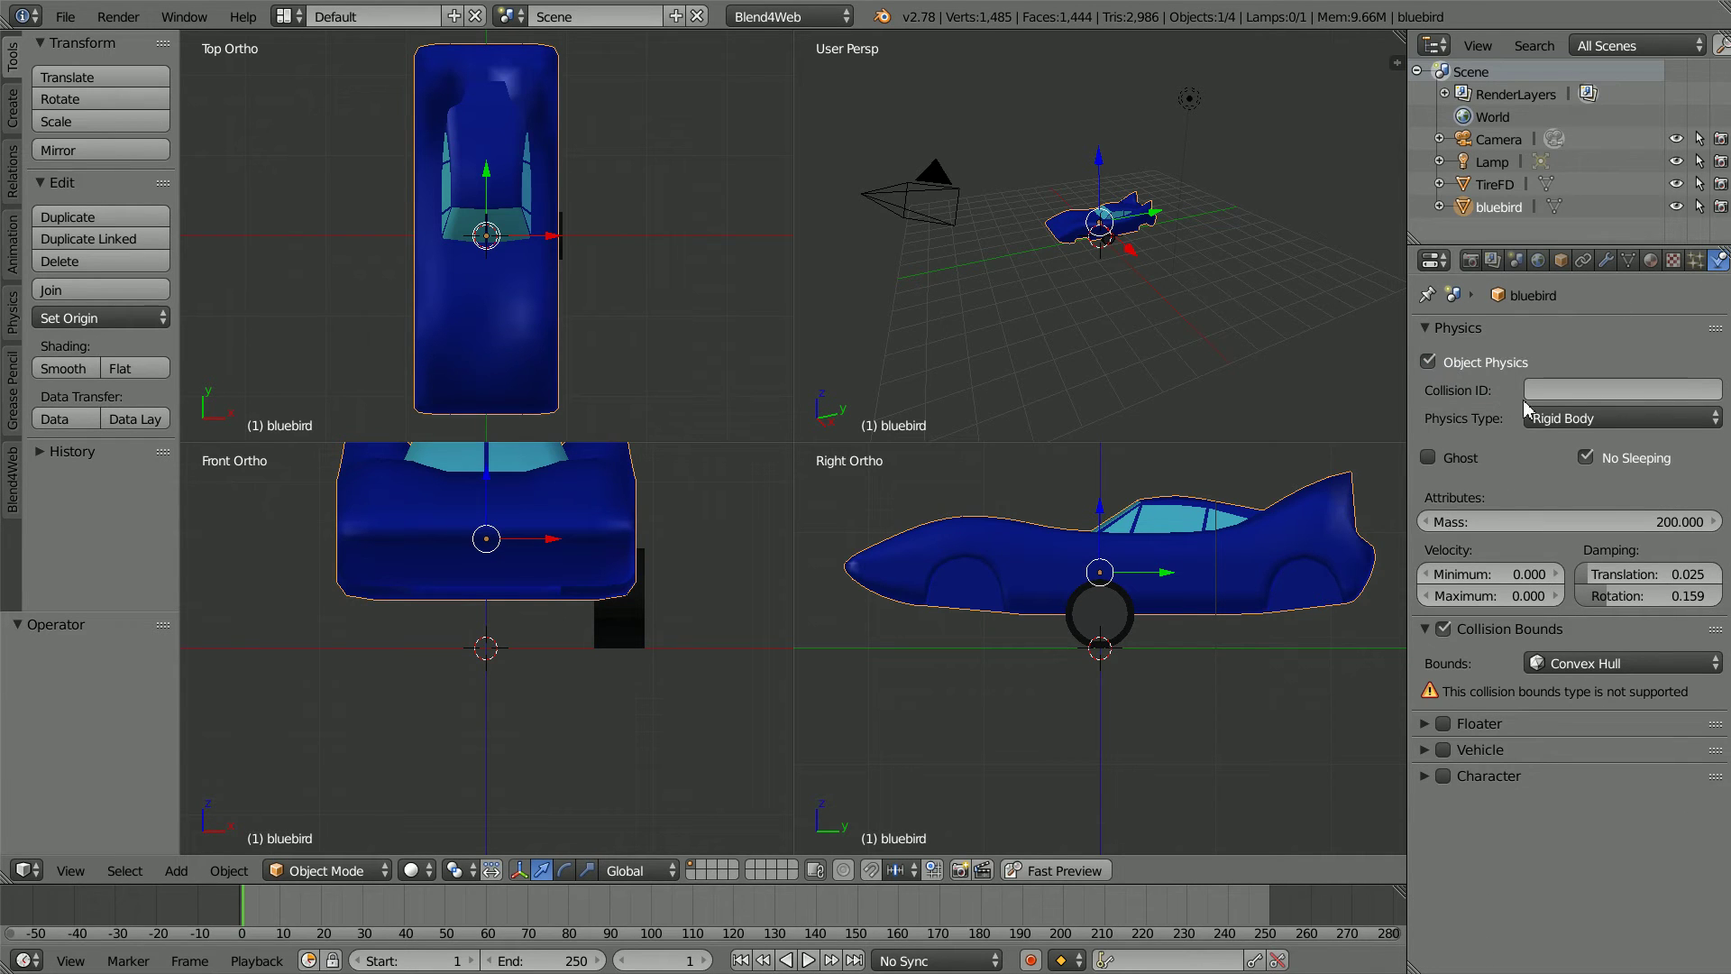
click(1567, 420)
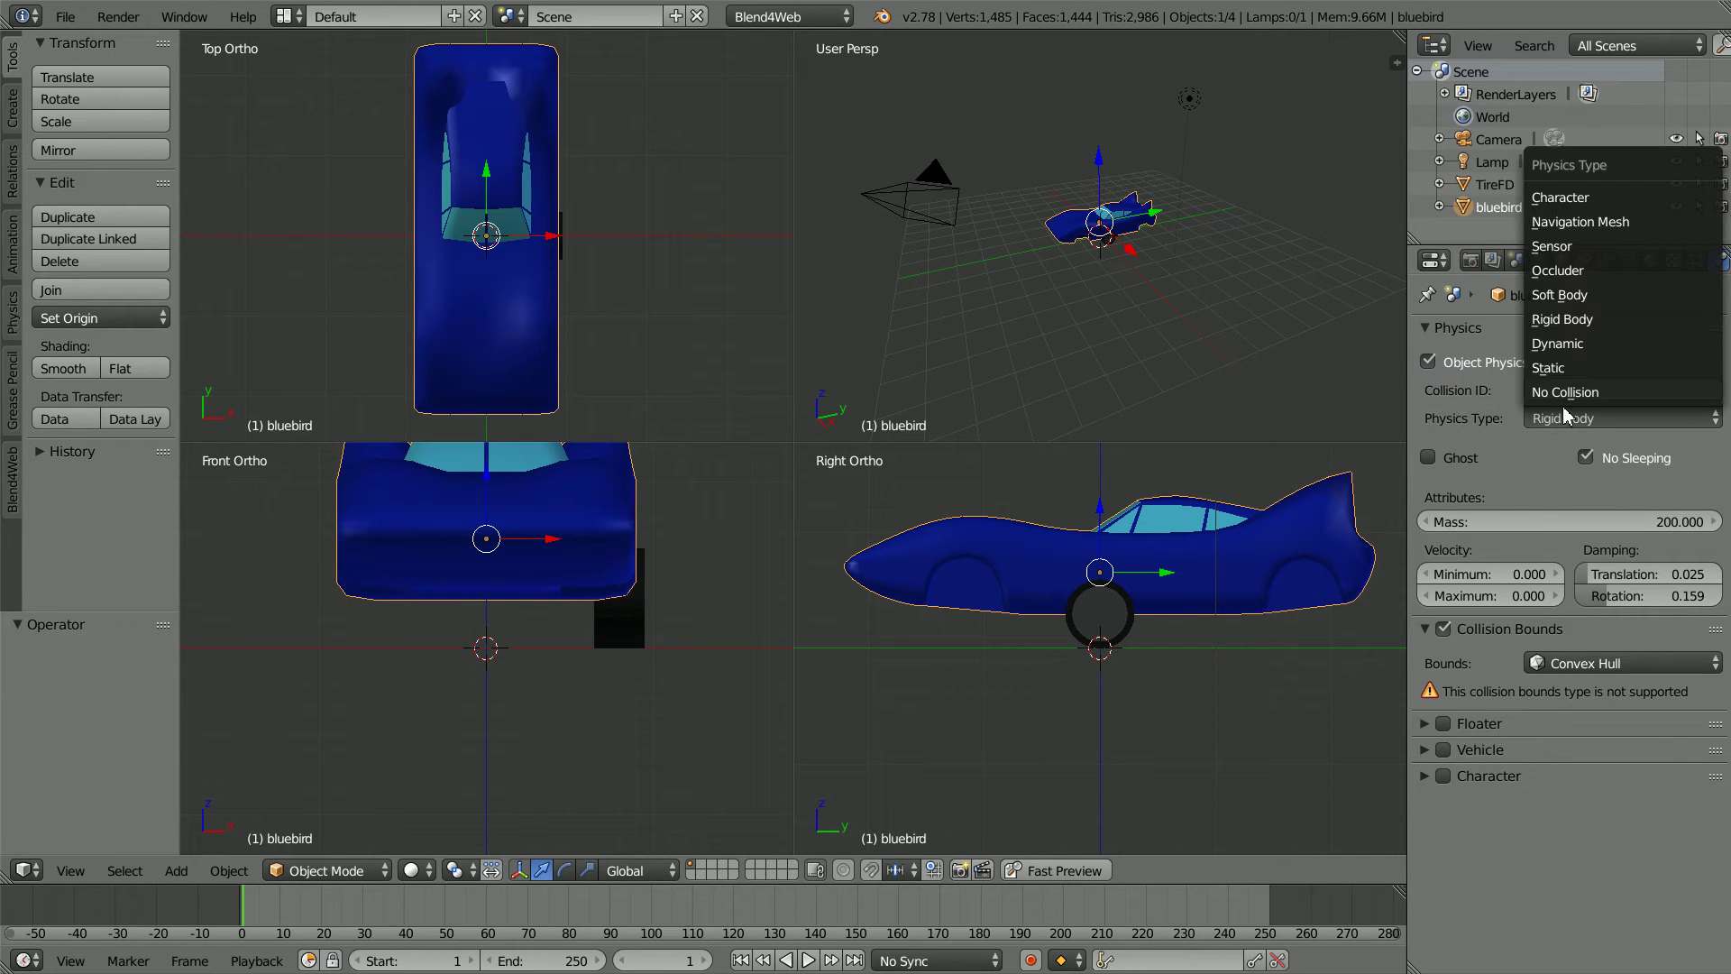
click(1615, 321)
Set the car body's mass to 600 and its collision bounds to Box
click(1636, 512)
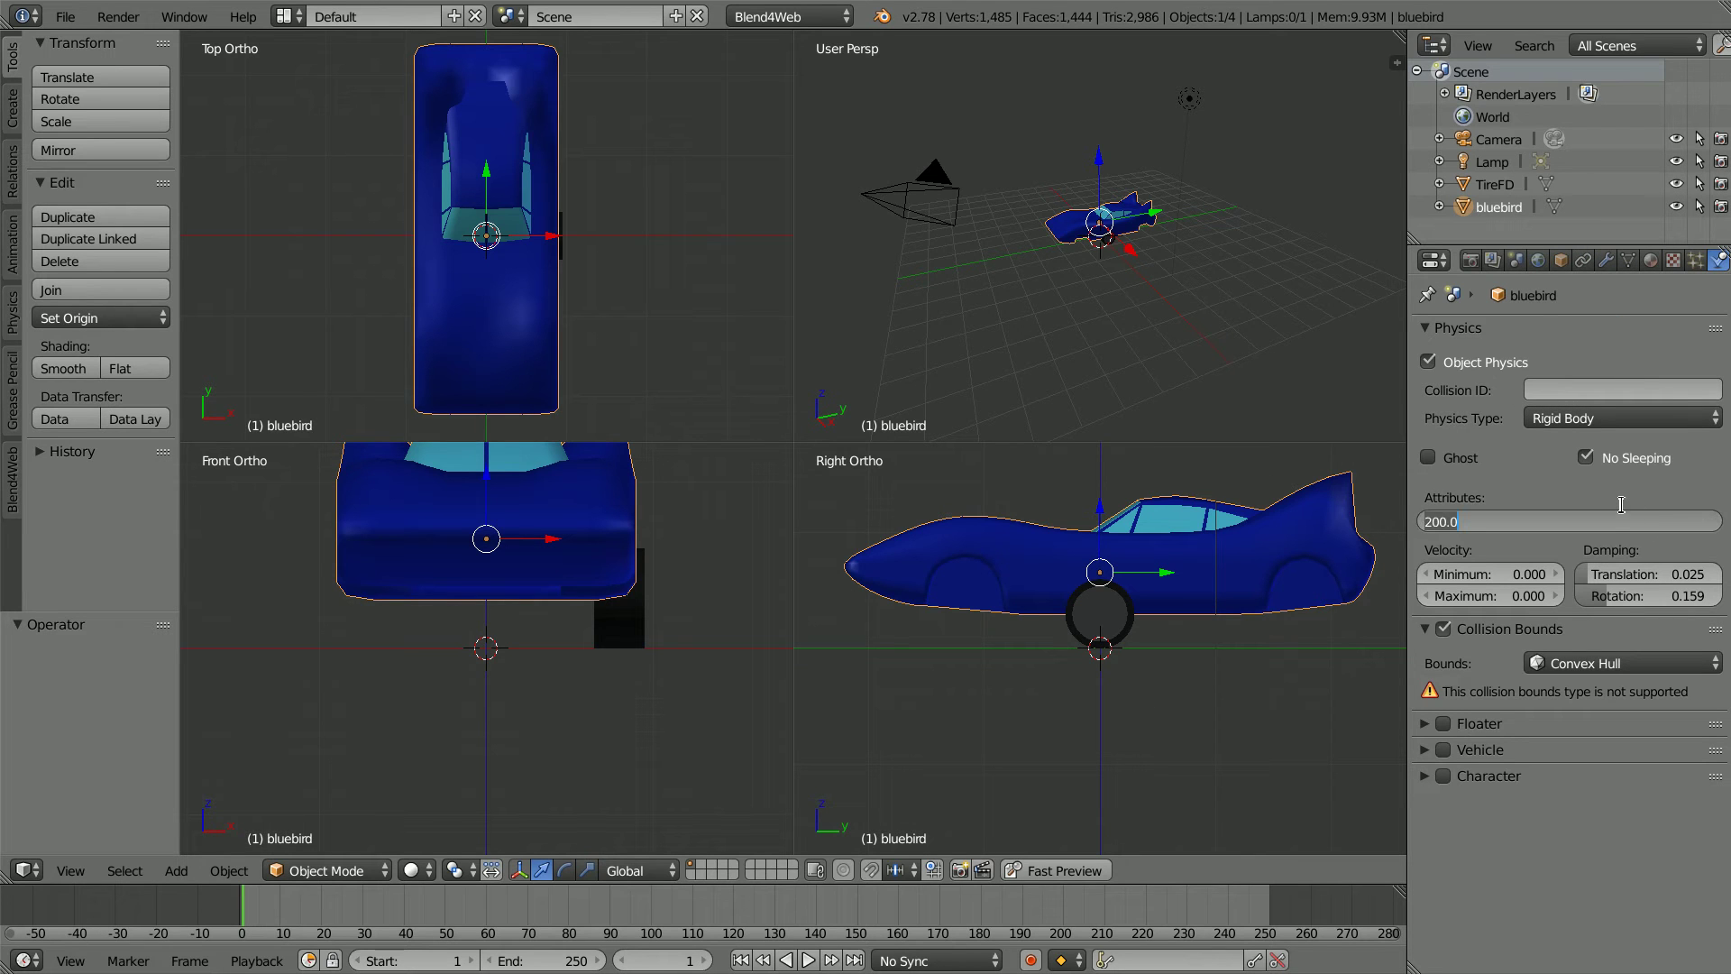
text(600)
key(Return)
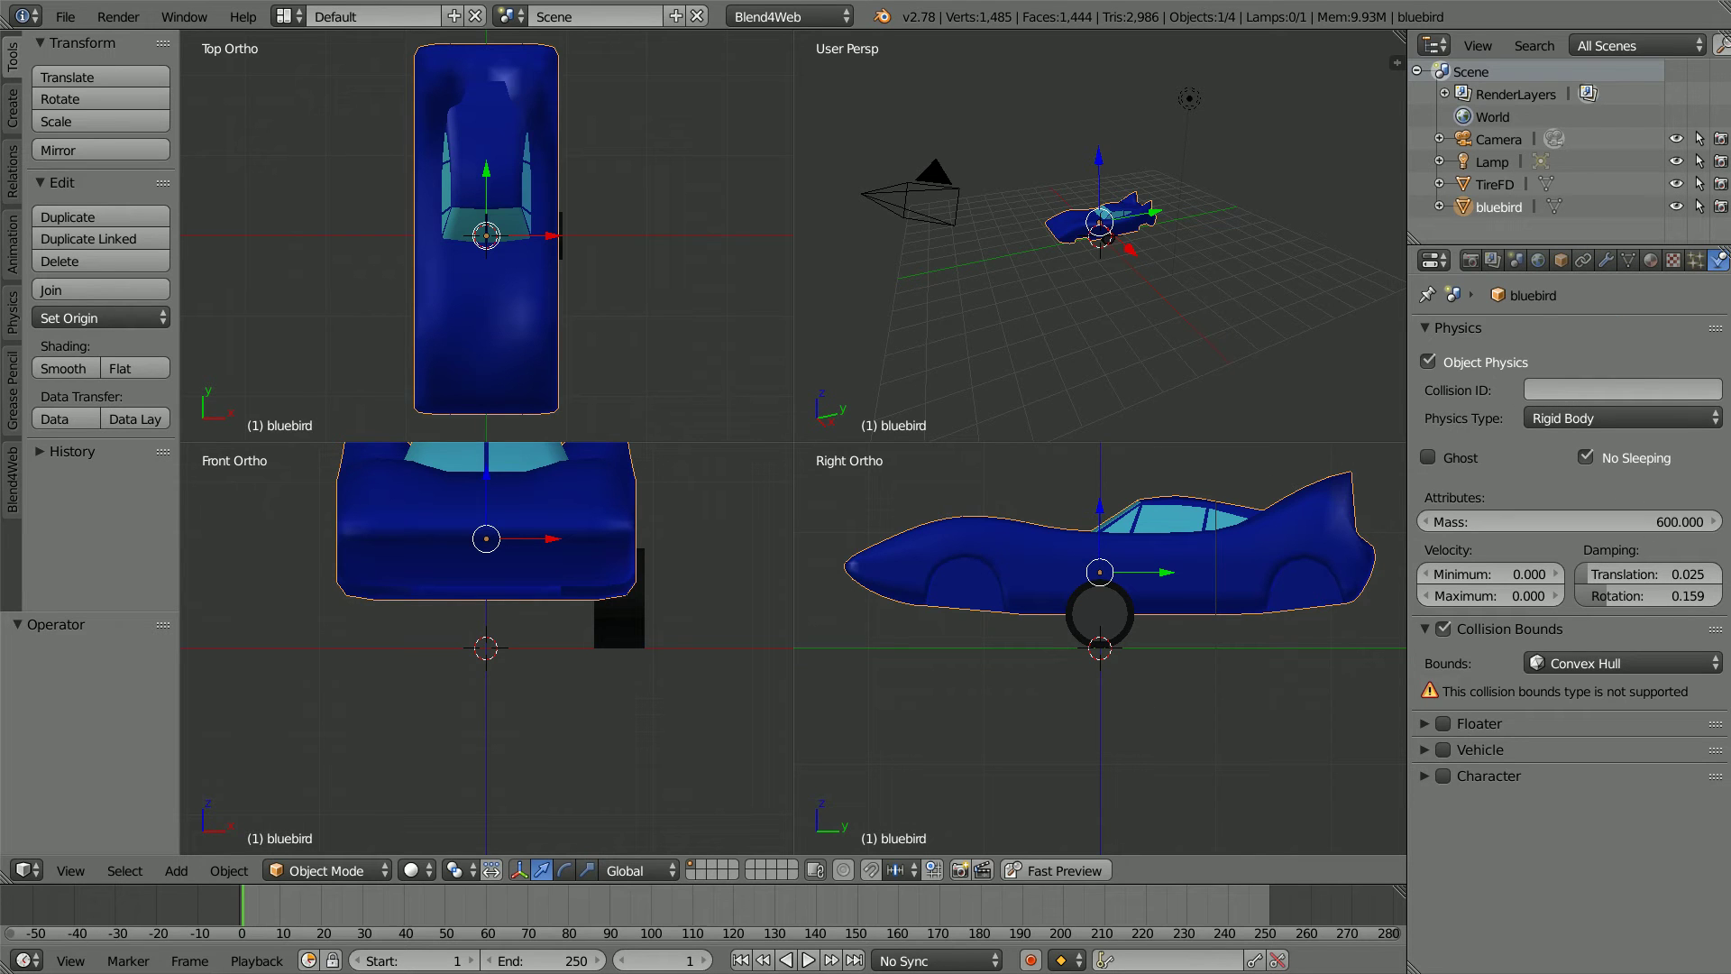
click(1594, 668)
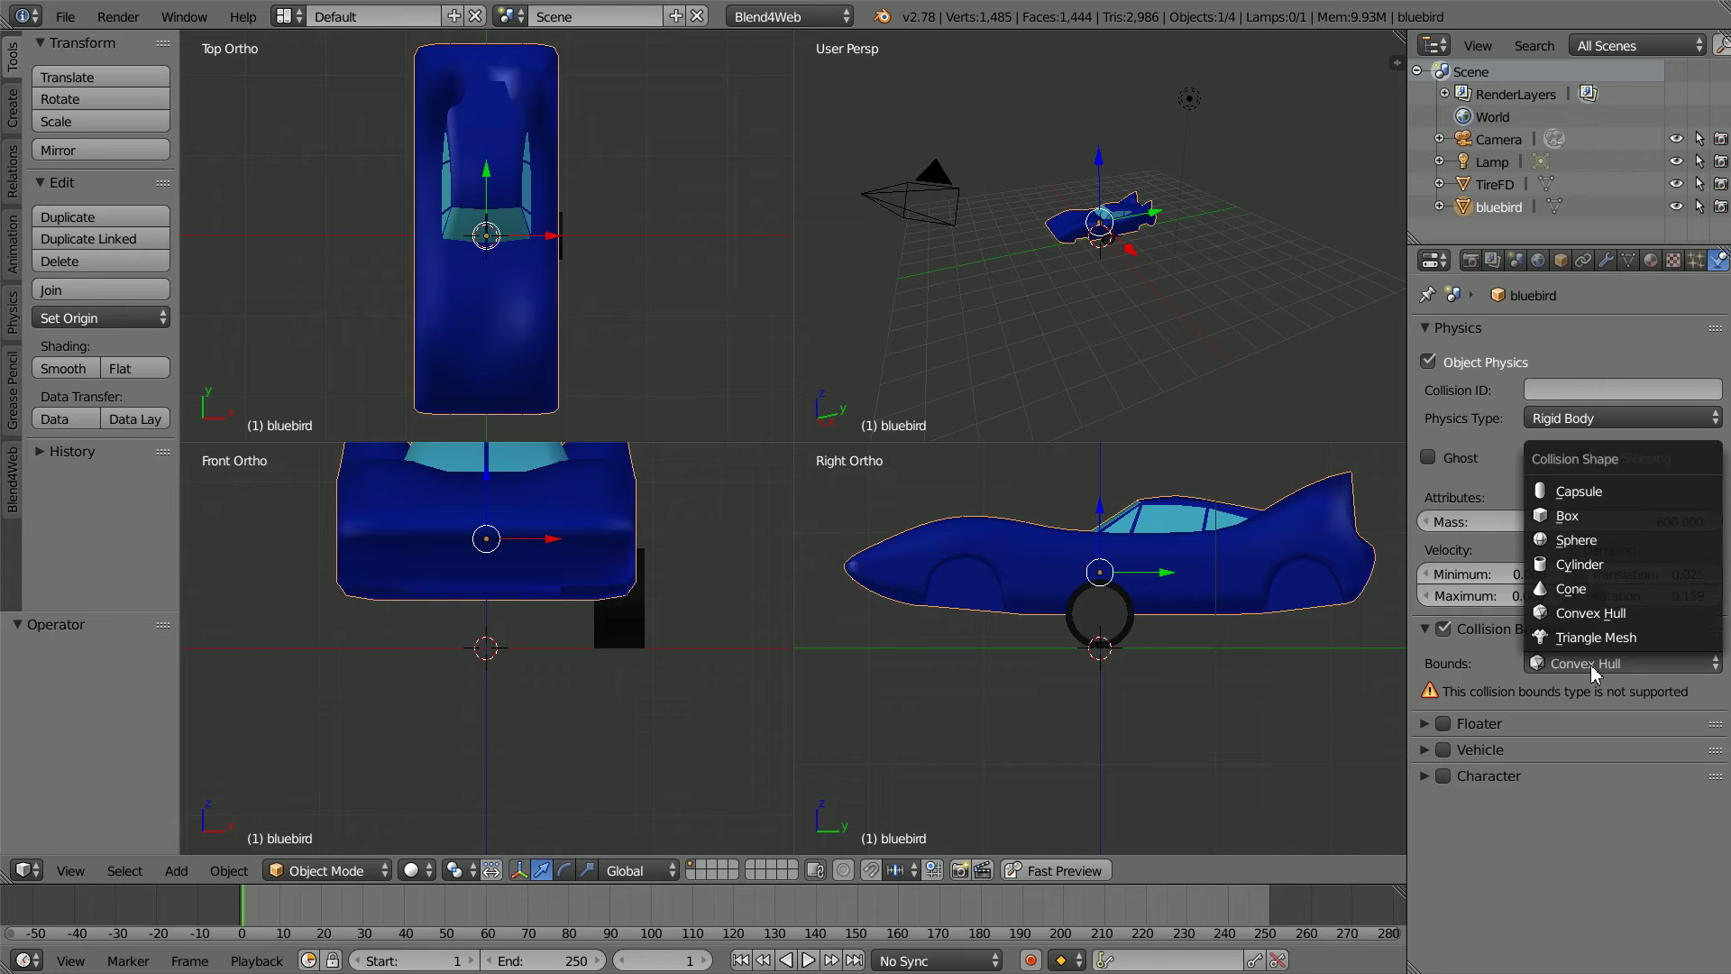
click(1544, 518)
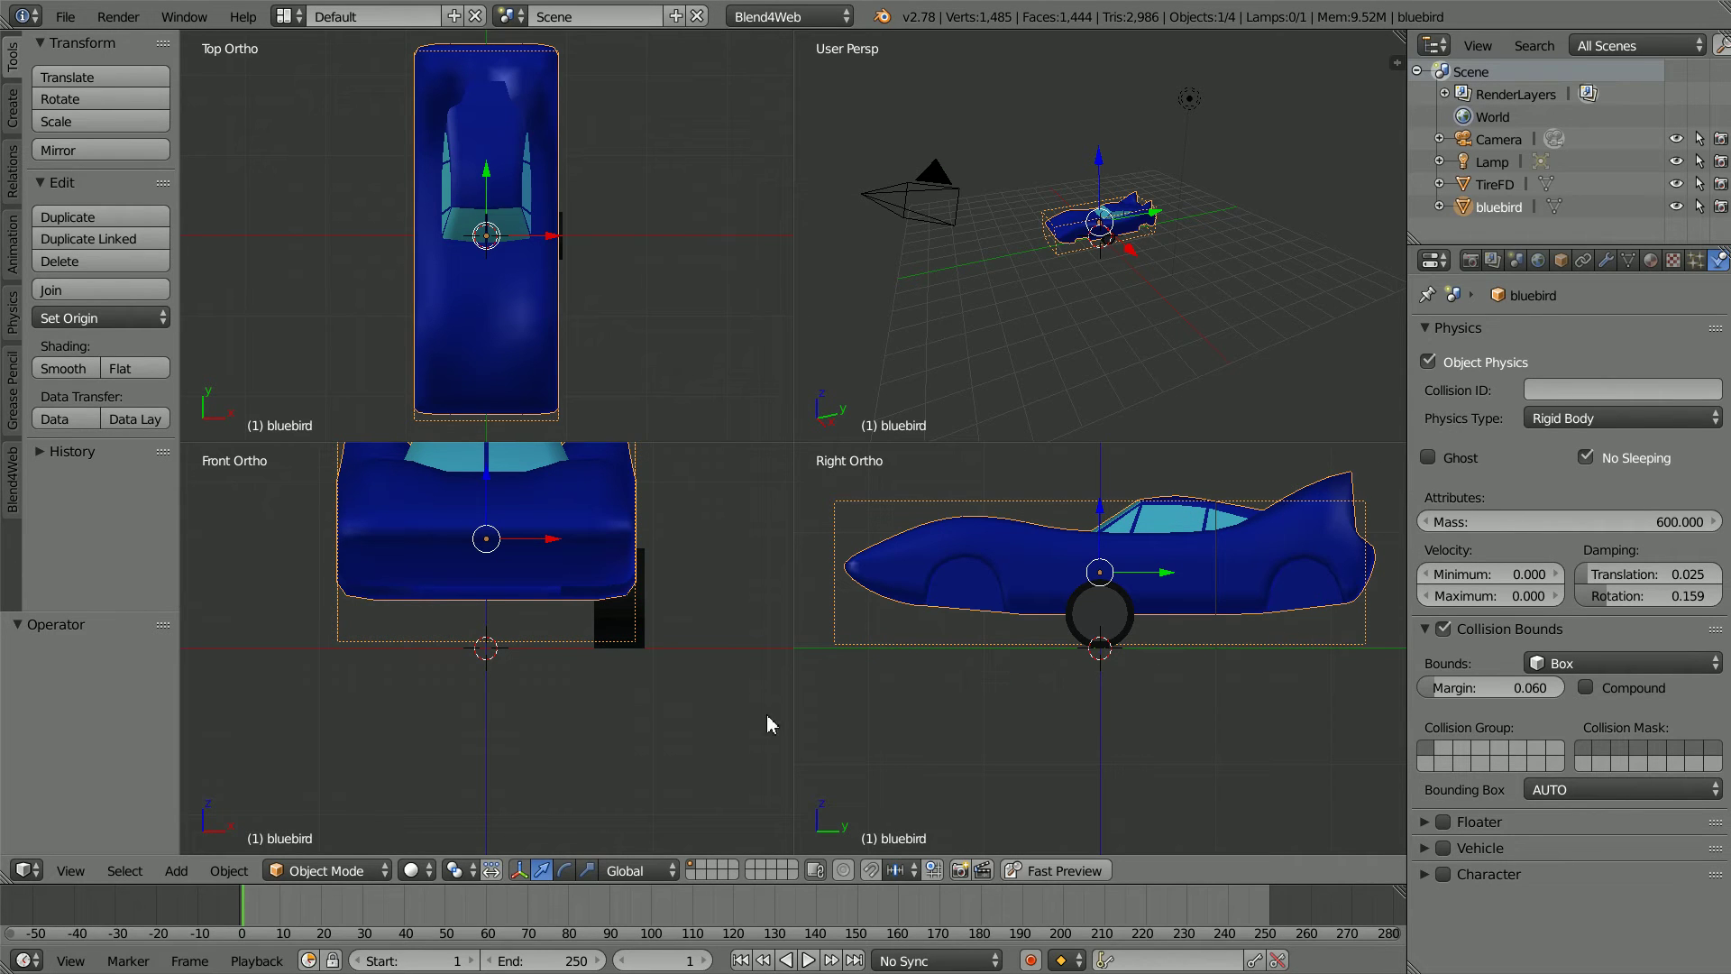
click(238, 874)
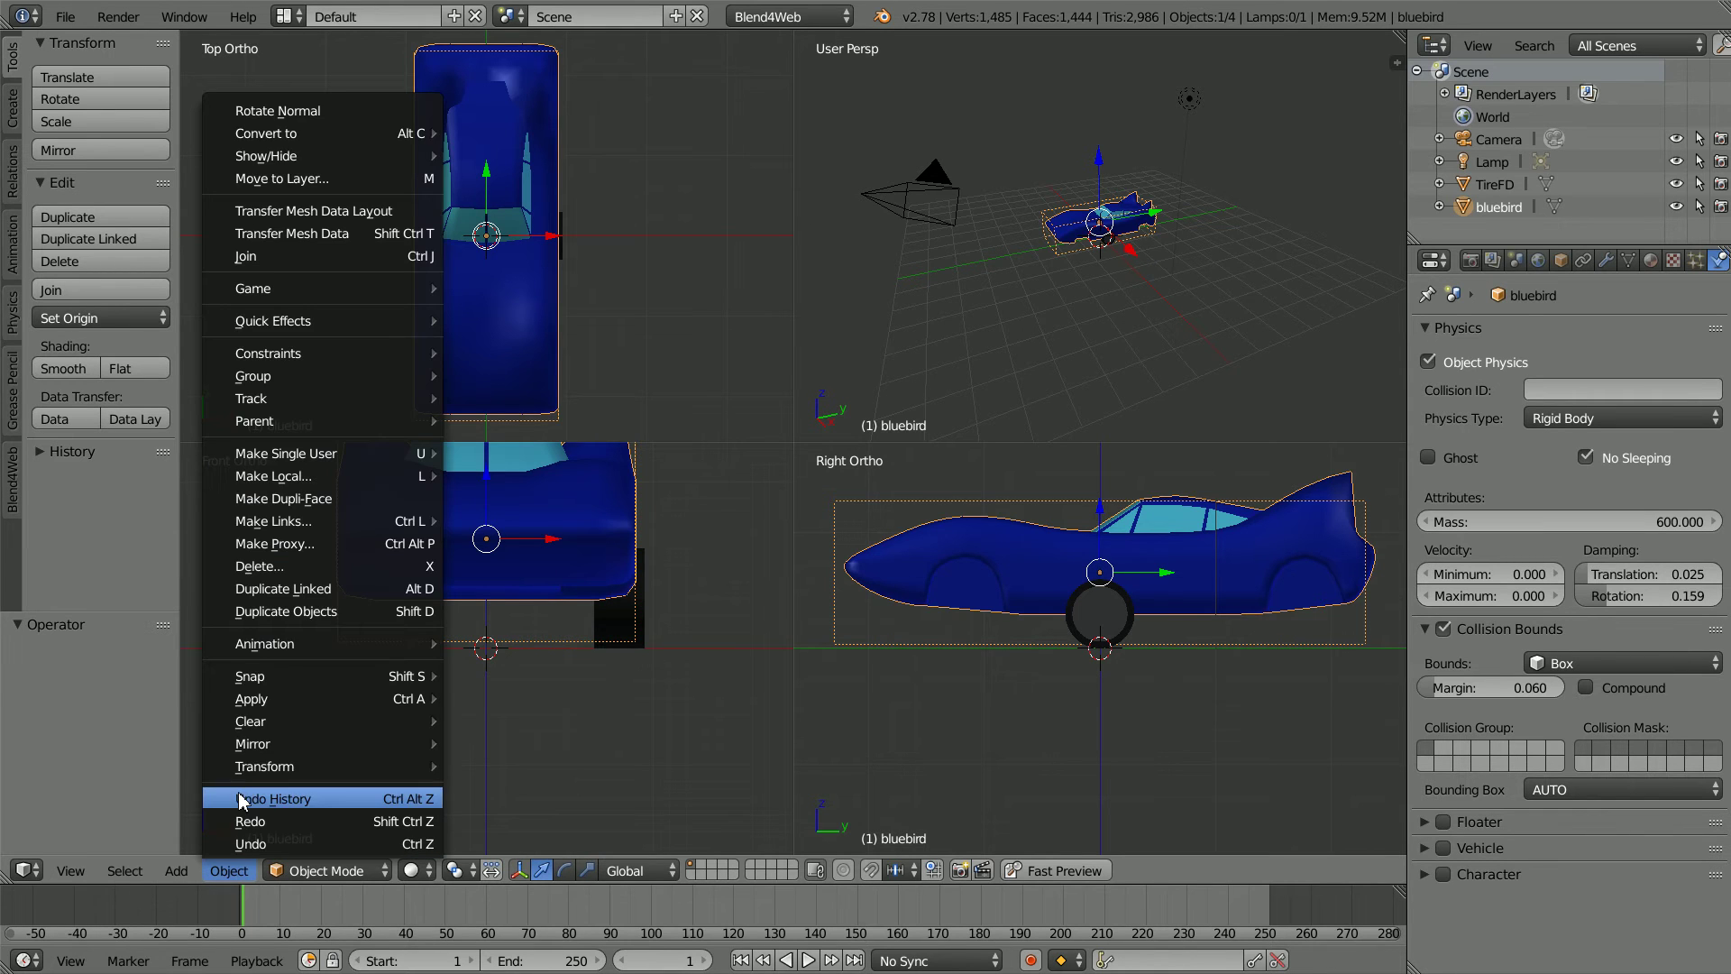
Apply Geometry to Origin to the car body and set the viewport to an orthographic bottom view
mouse_move(277, 773)
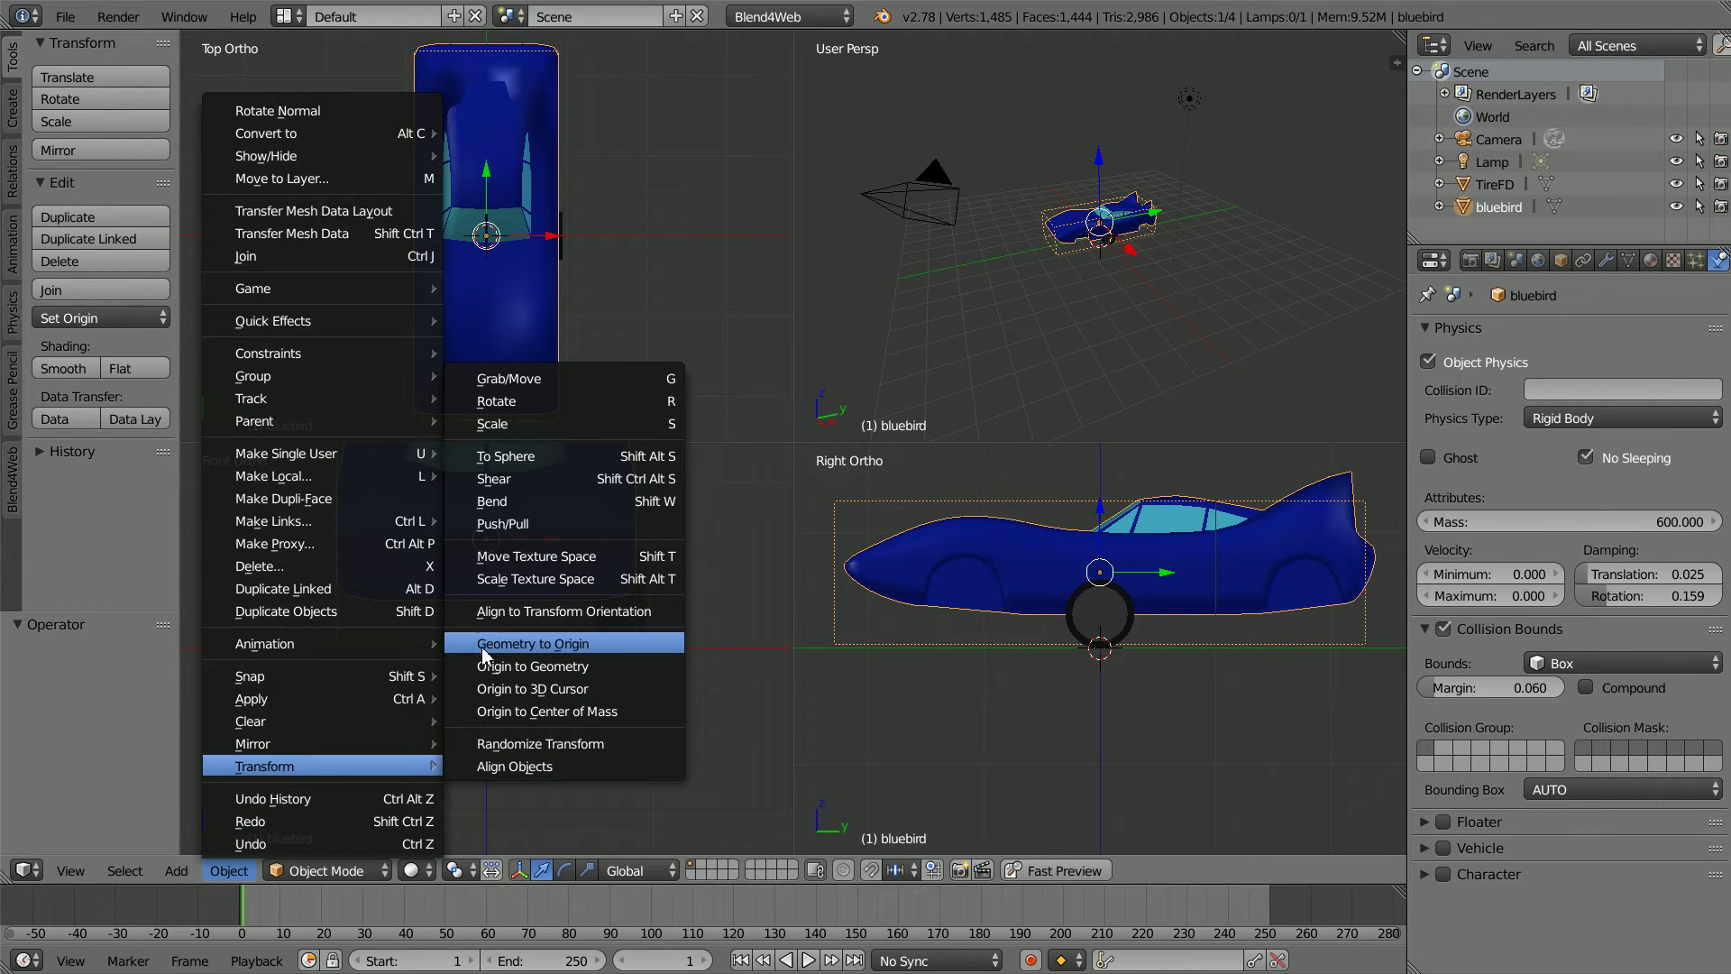
click(622, 648)
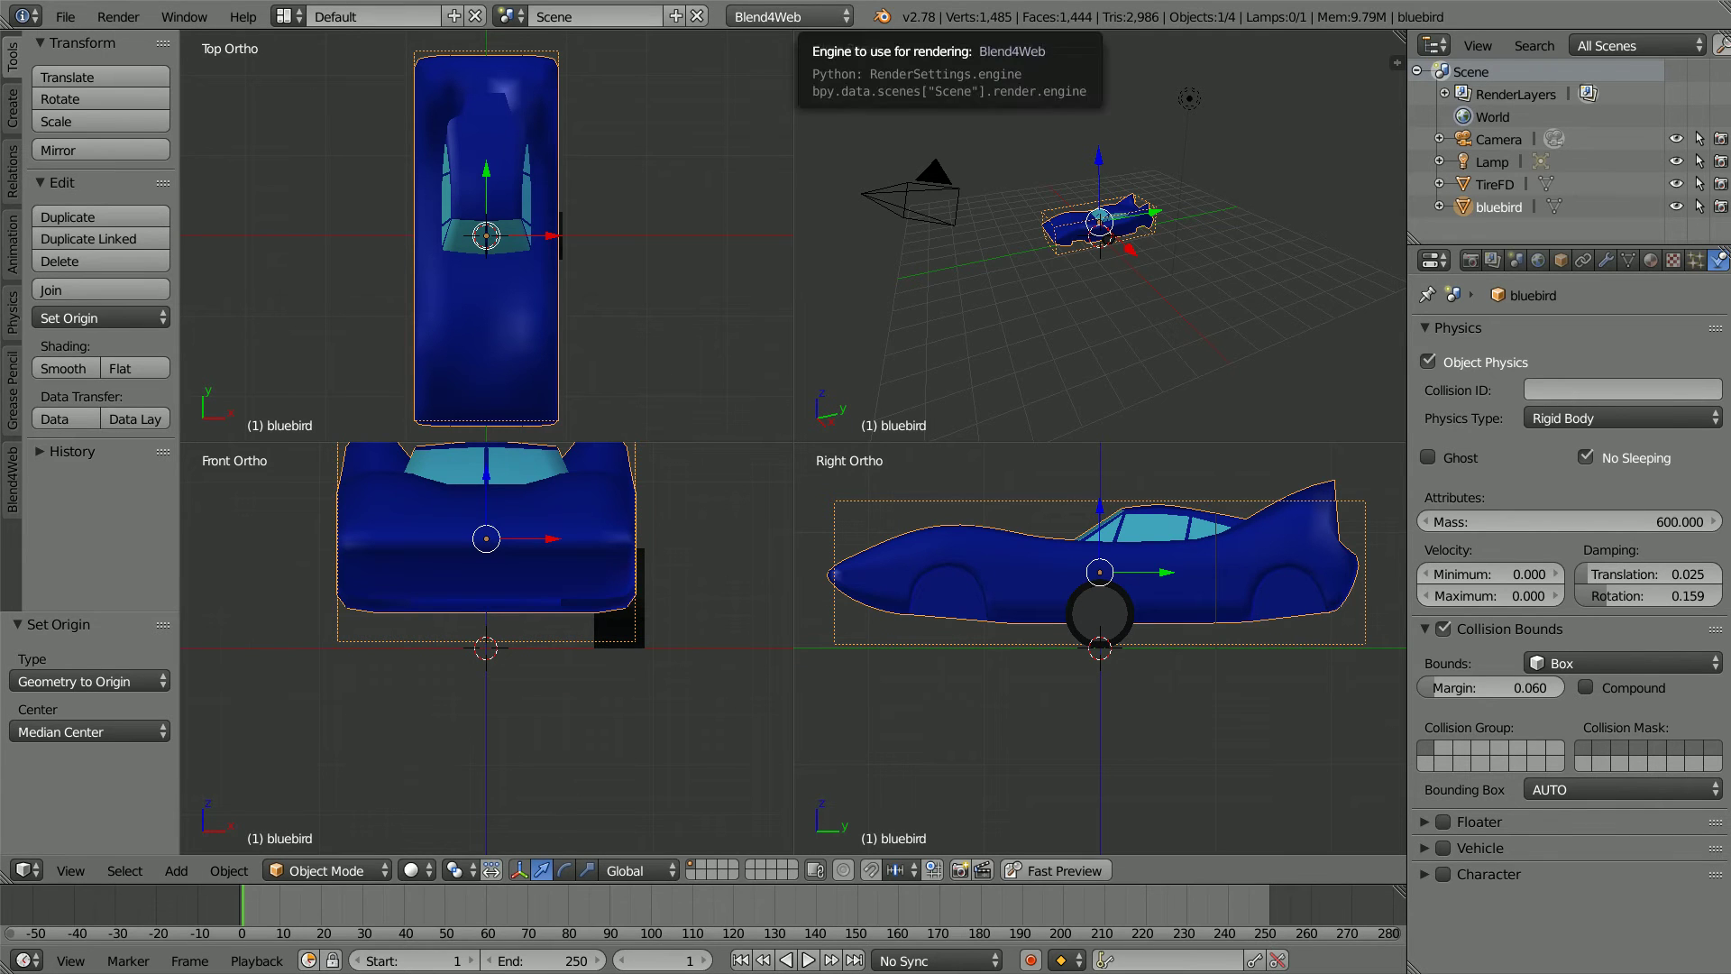
click(70, 870)
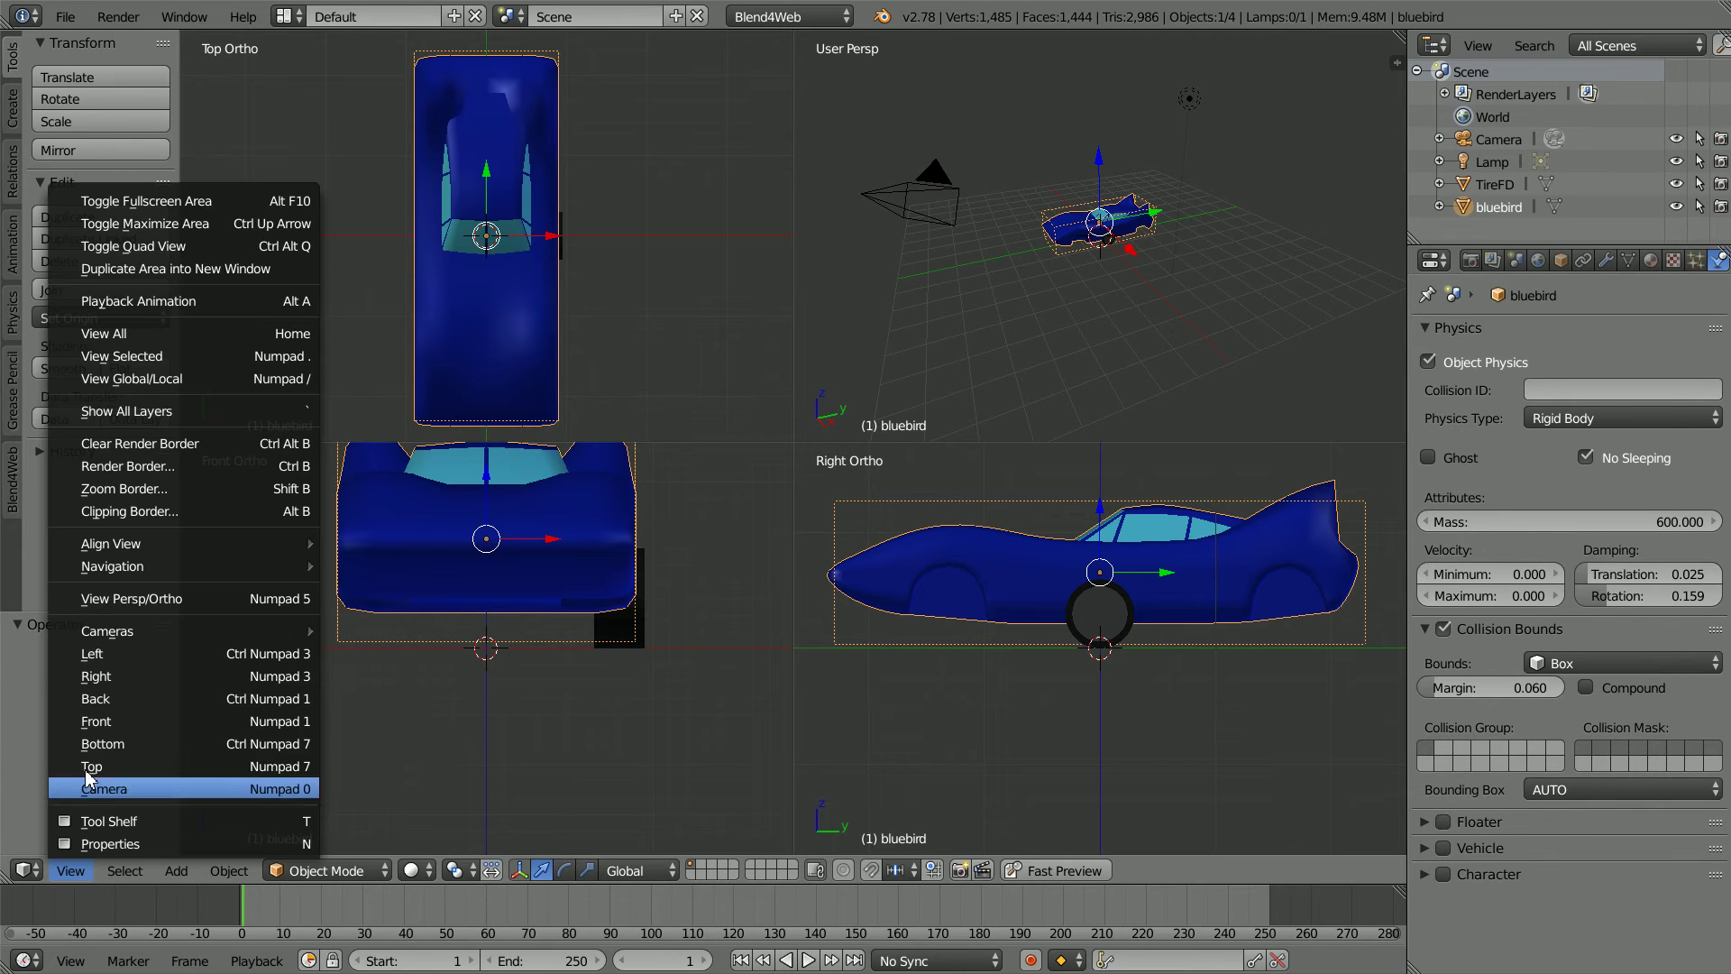
click(150, 743)
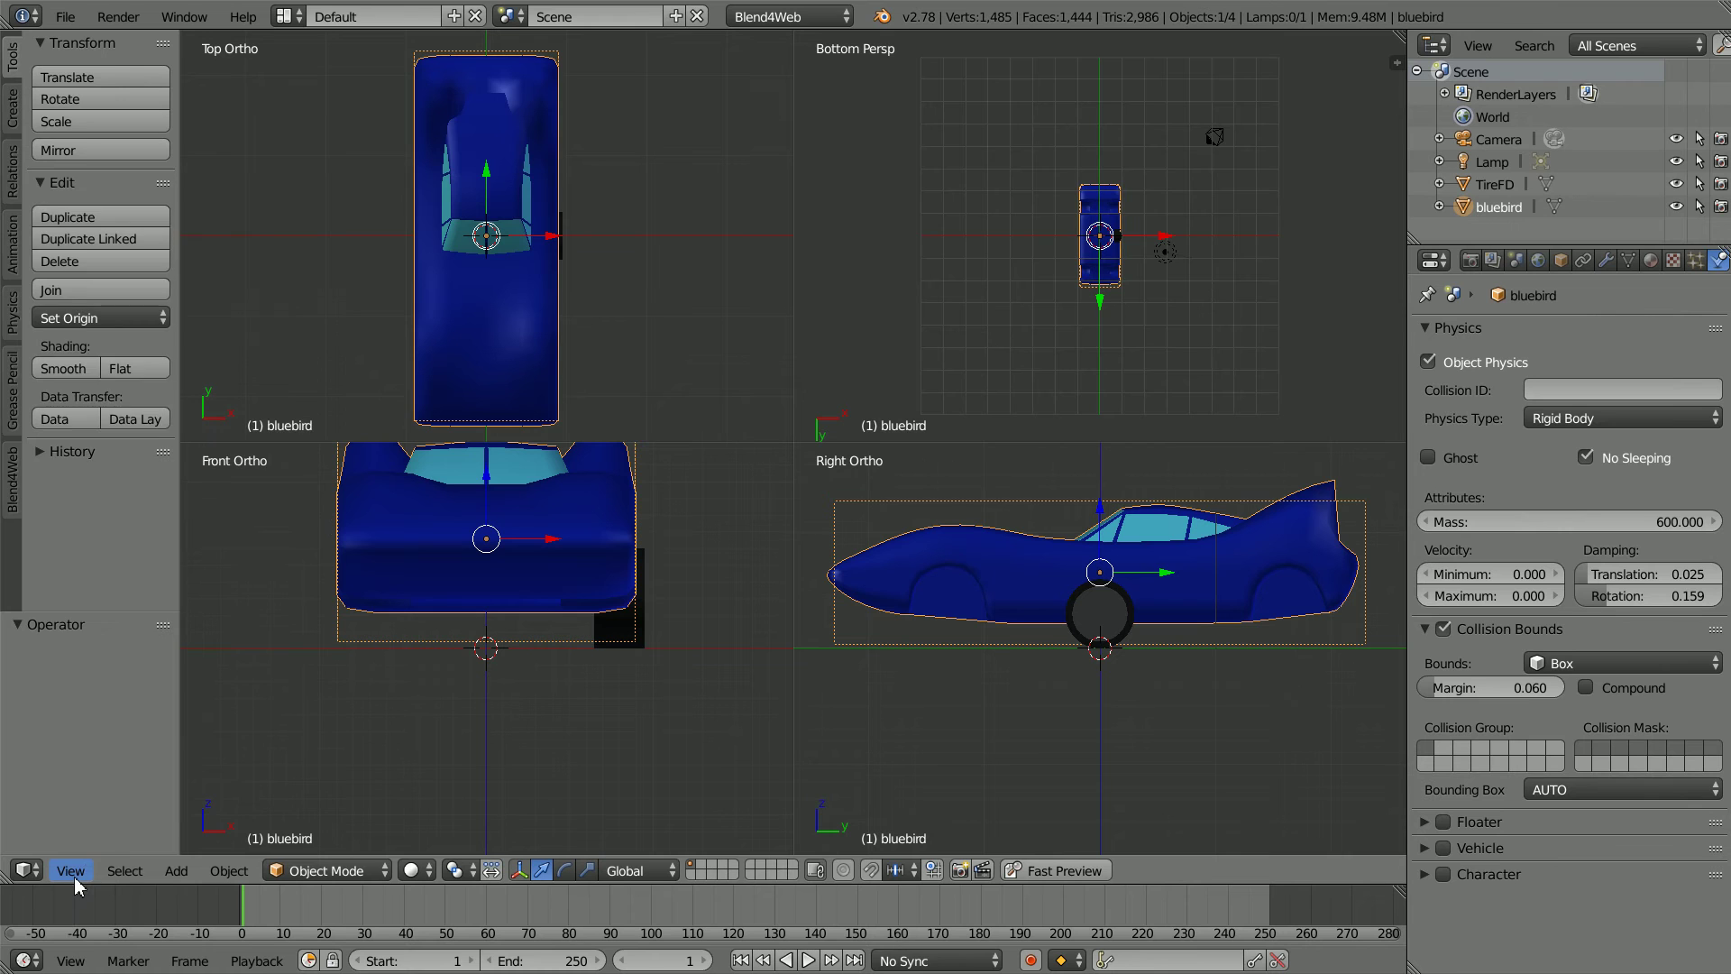
click(70, 870)
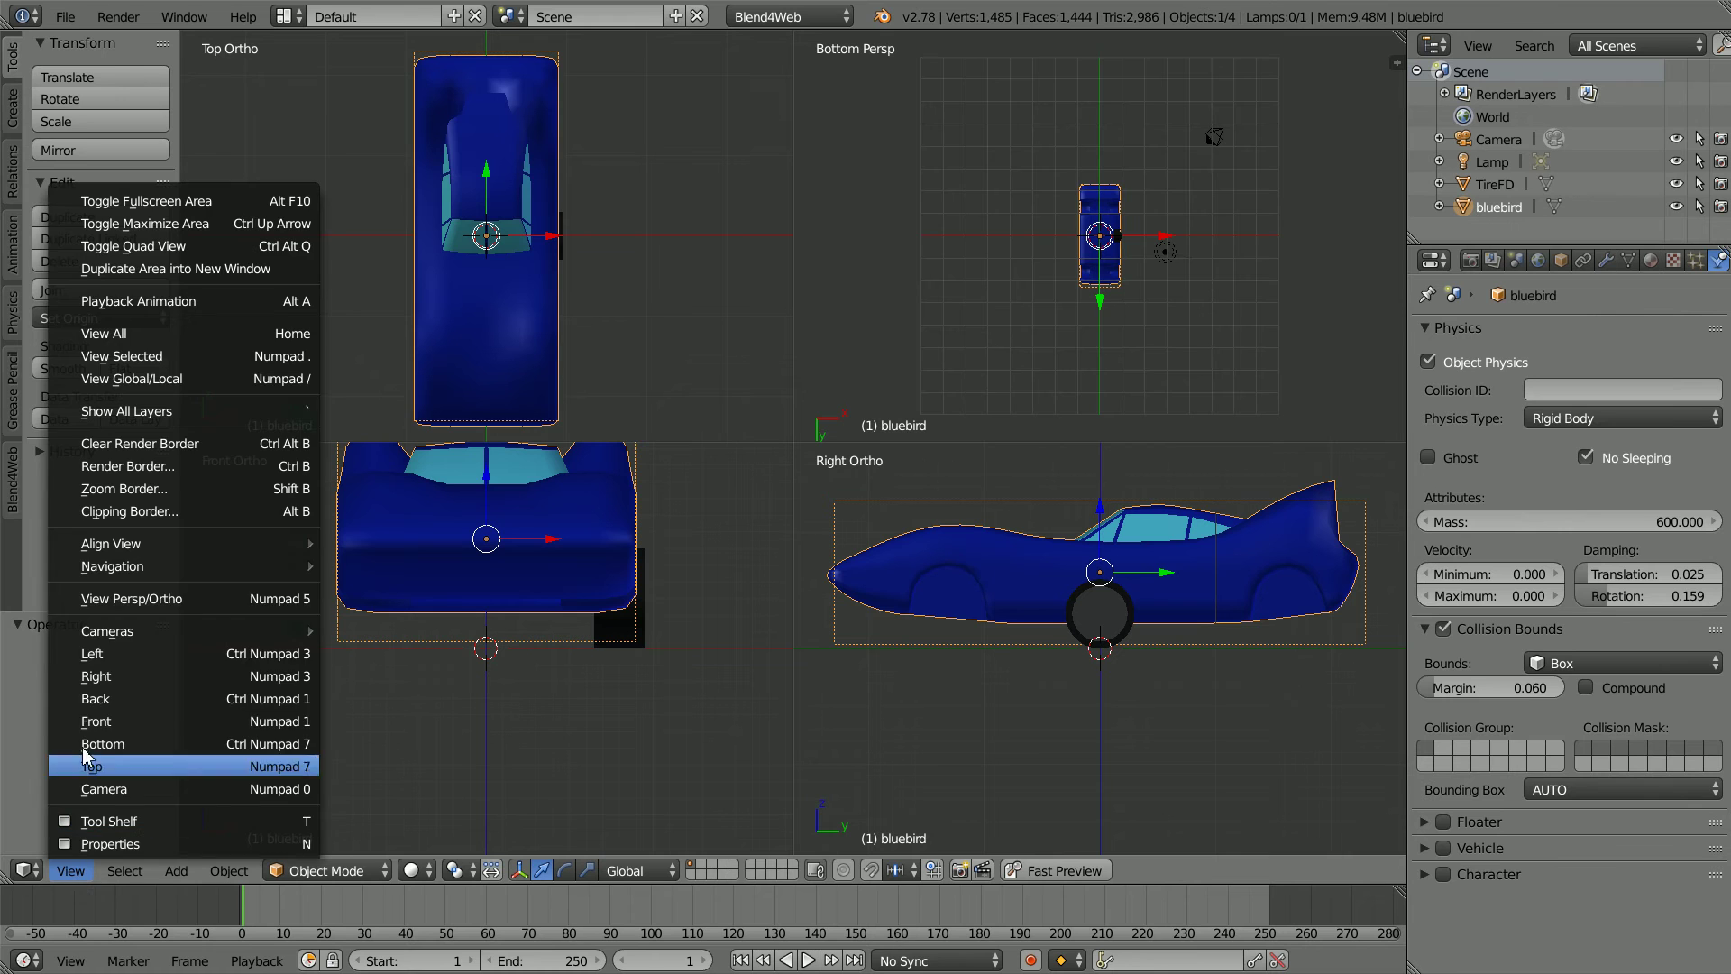
click(238, 603)
scroll(959, 343, up, 7)
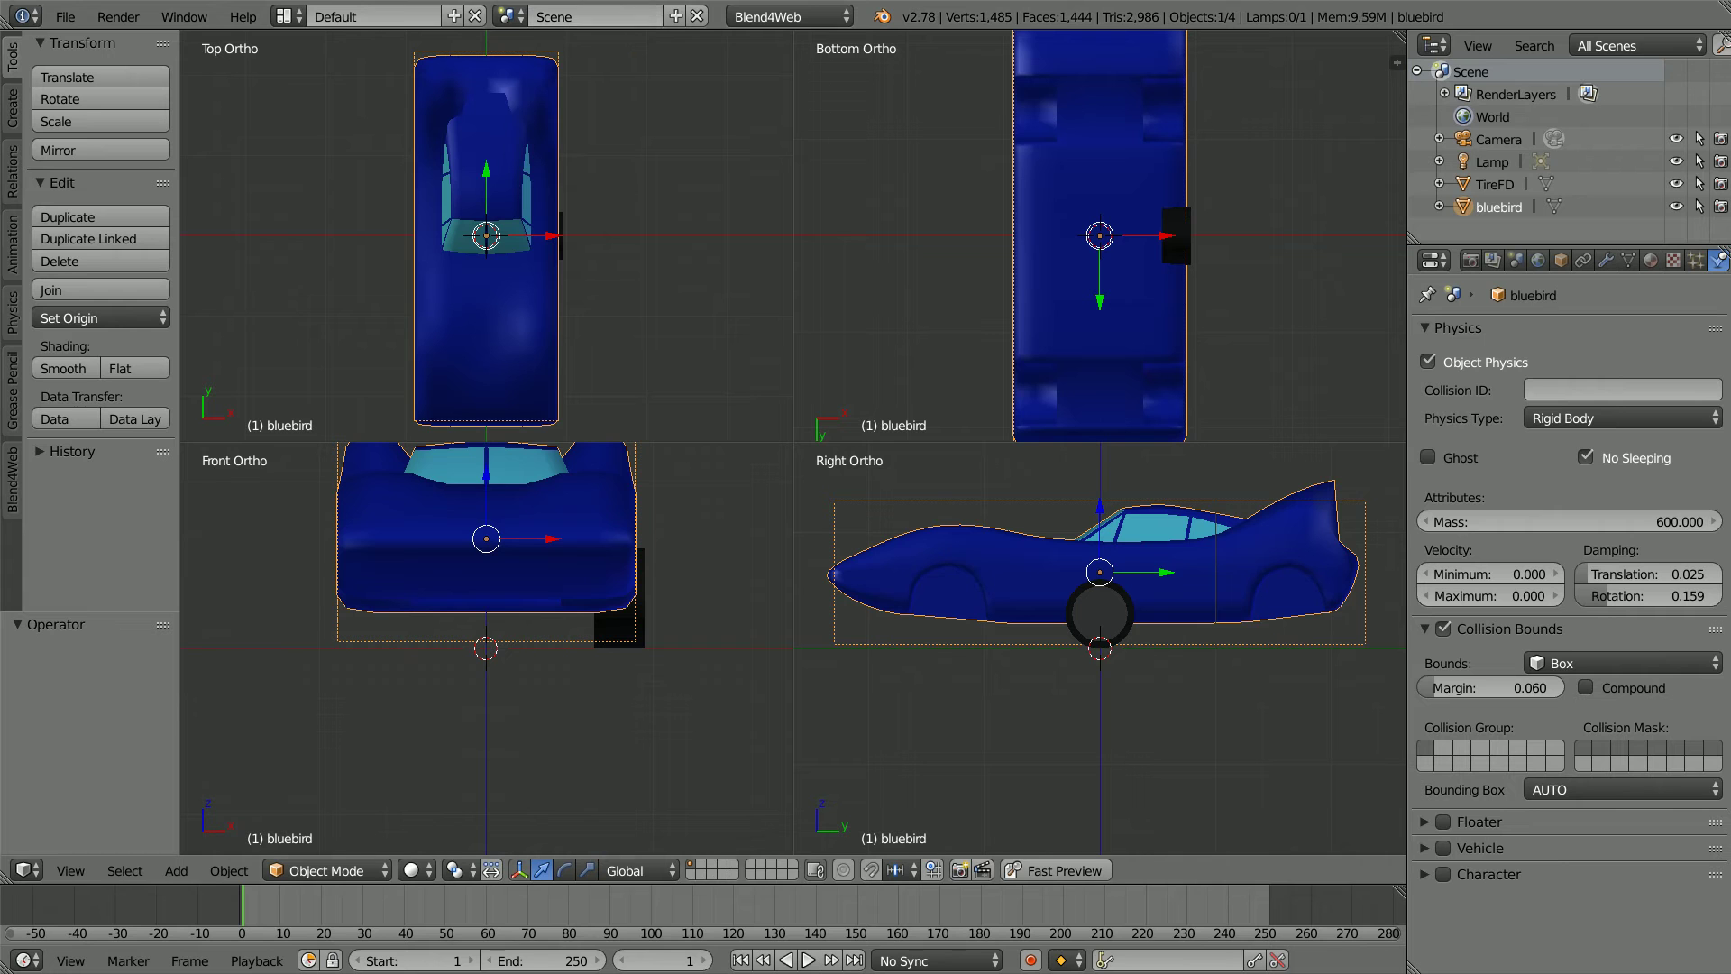
click(1561, 260)
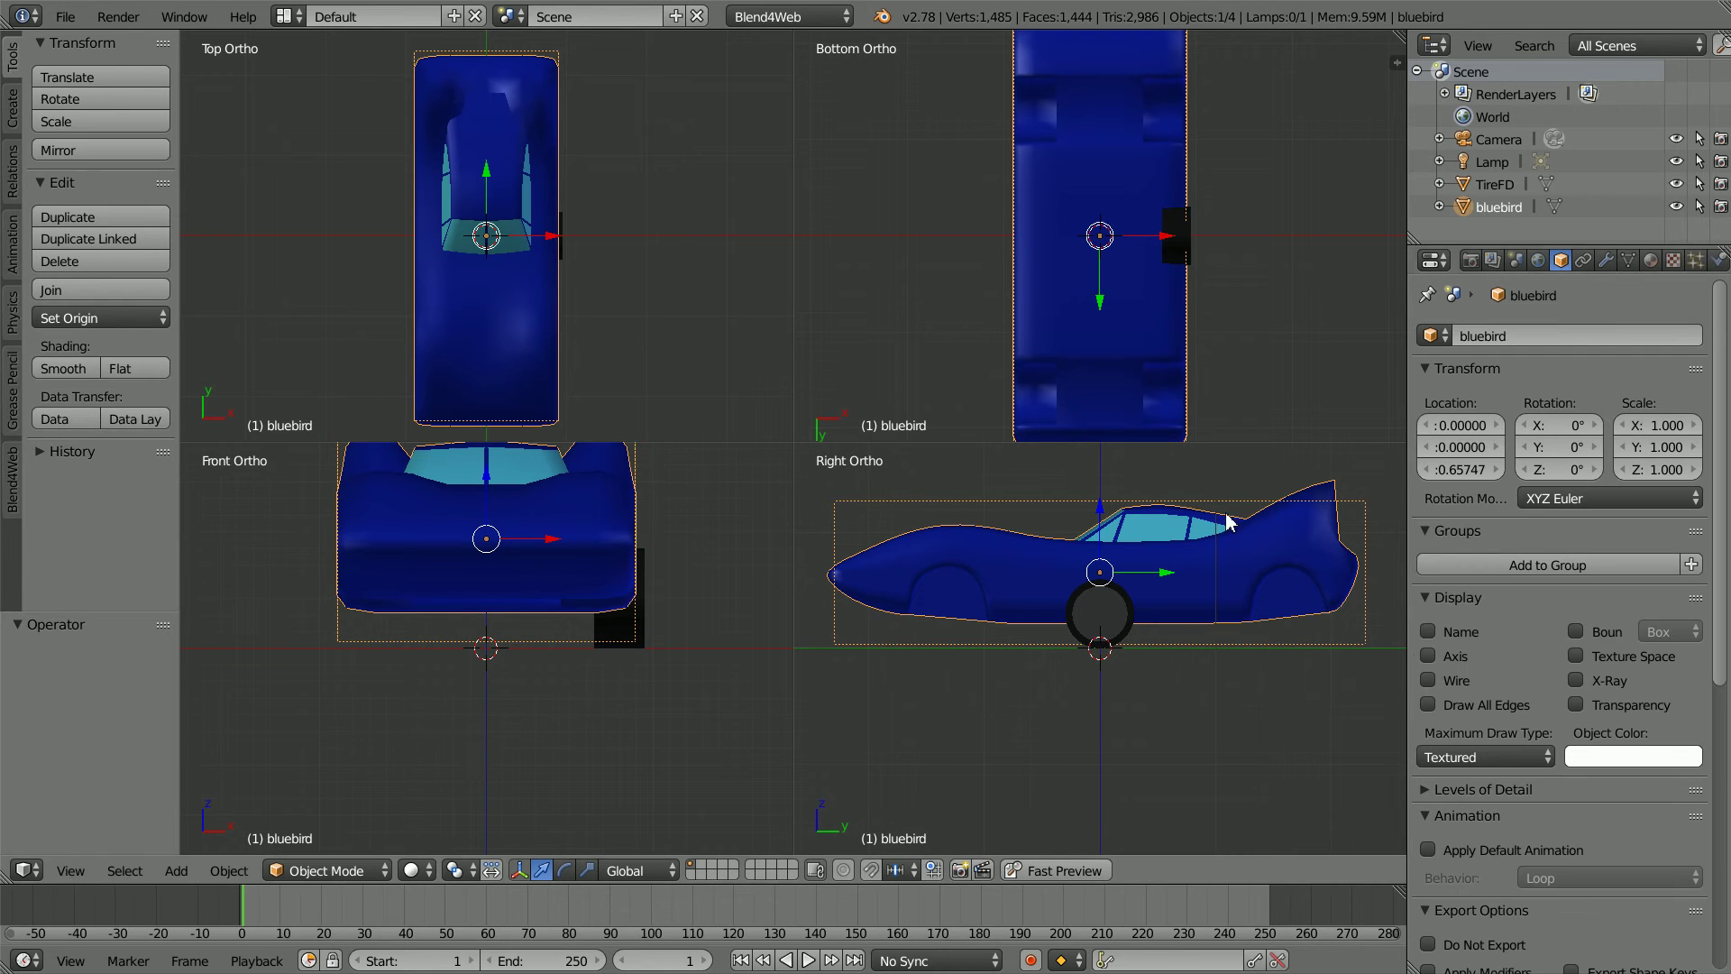
Move TireFD forward along Y and set its Y location to -1.32
right_click(1115, 622)
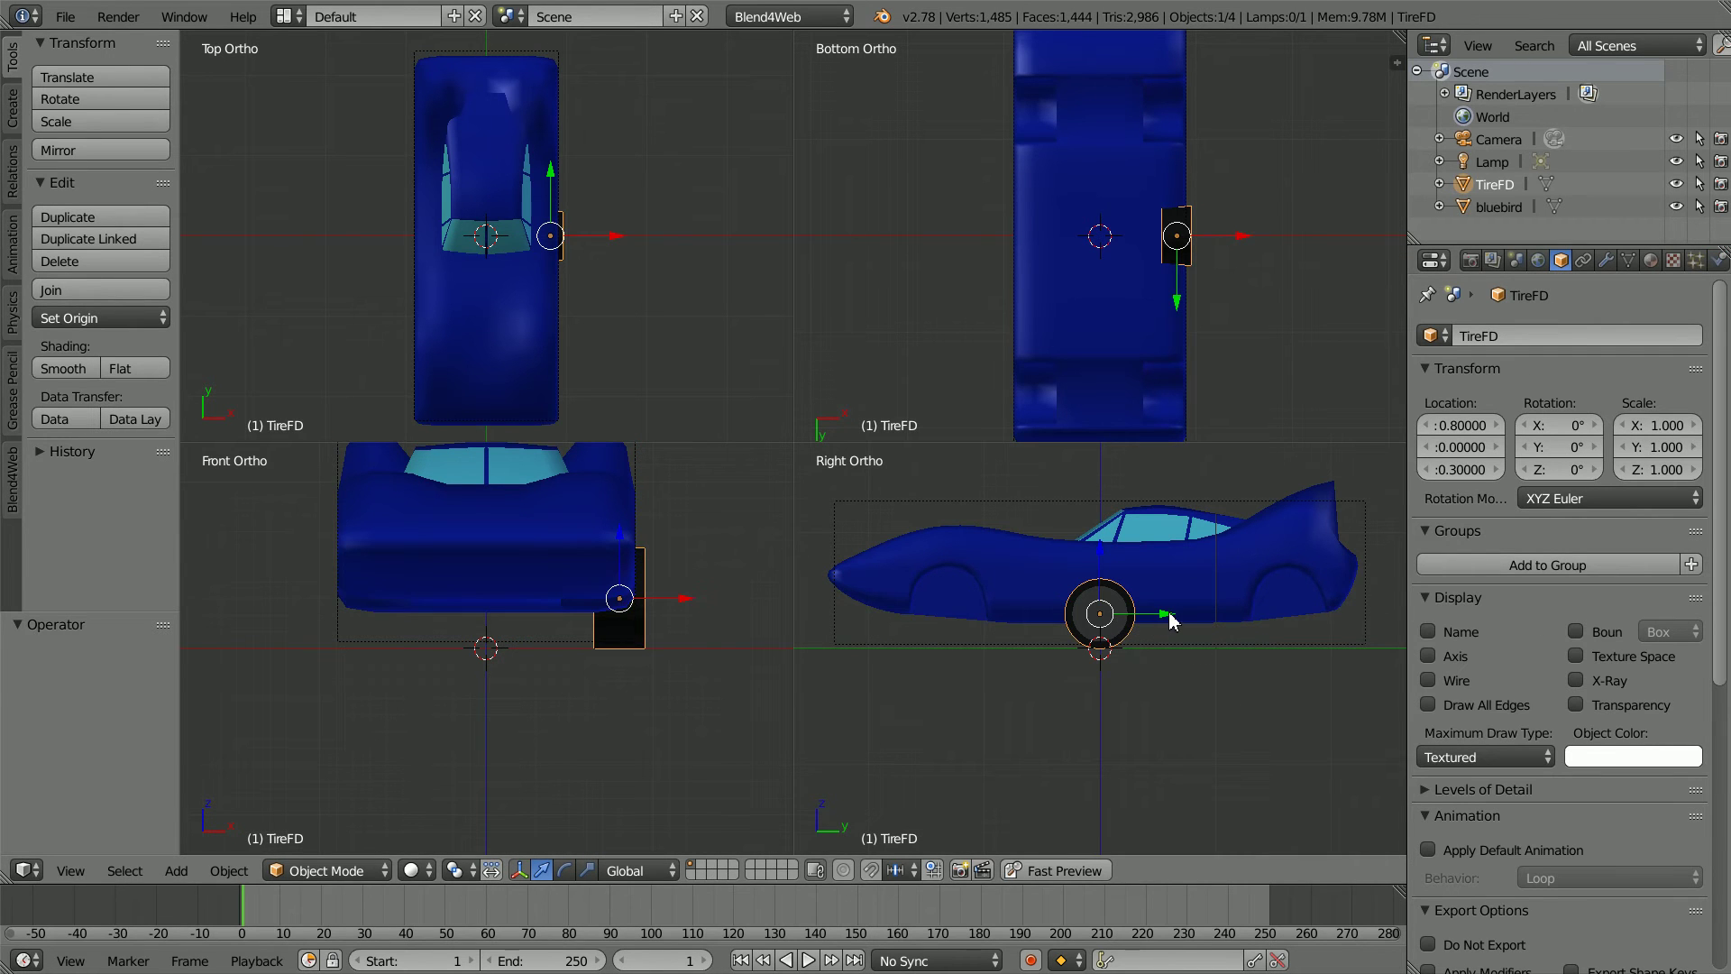
key(g)
key(y)
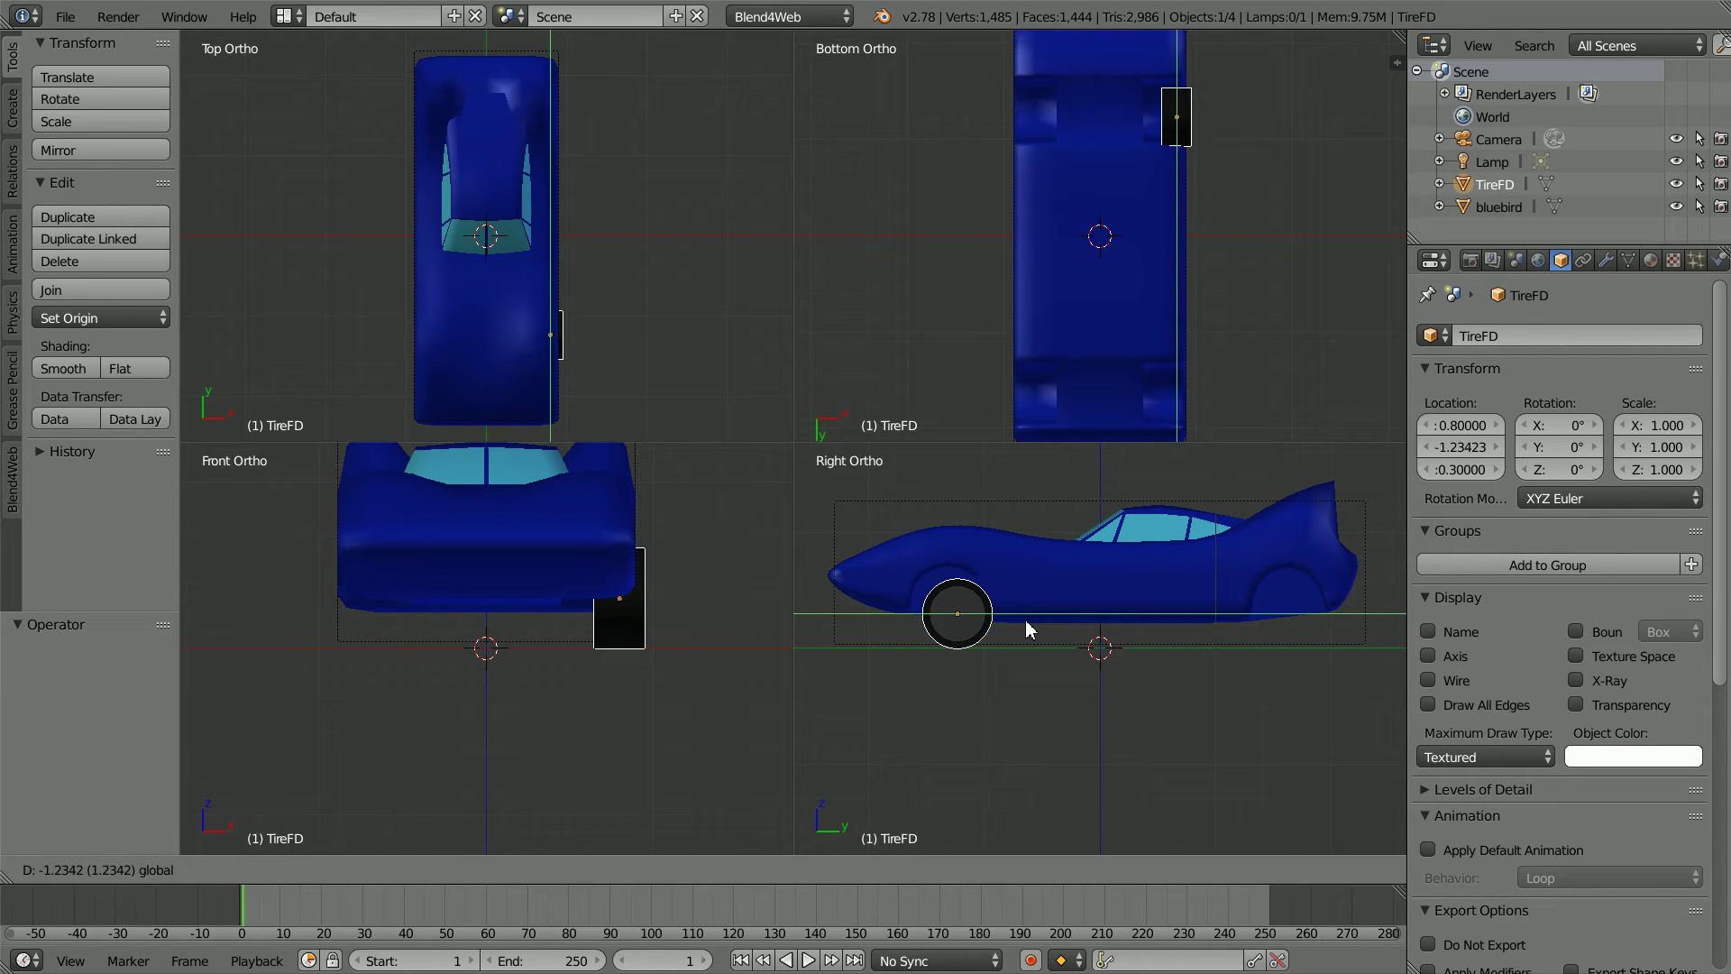
click(1020, 628)
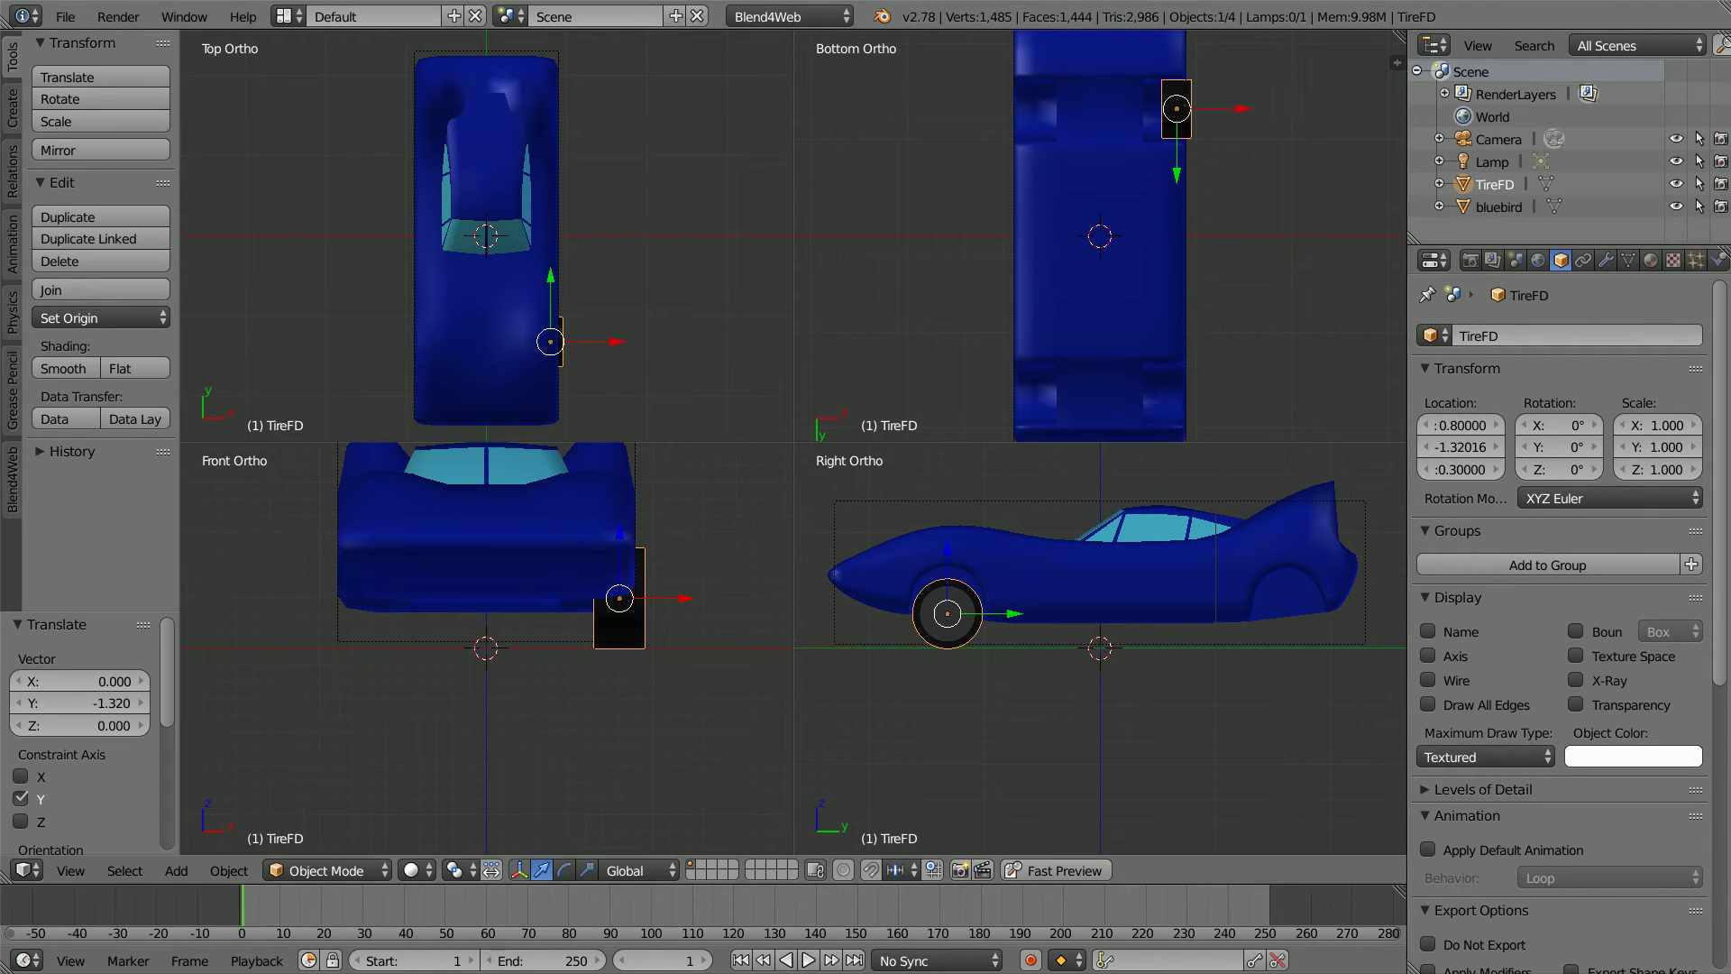
click(1463, 447)
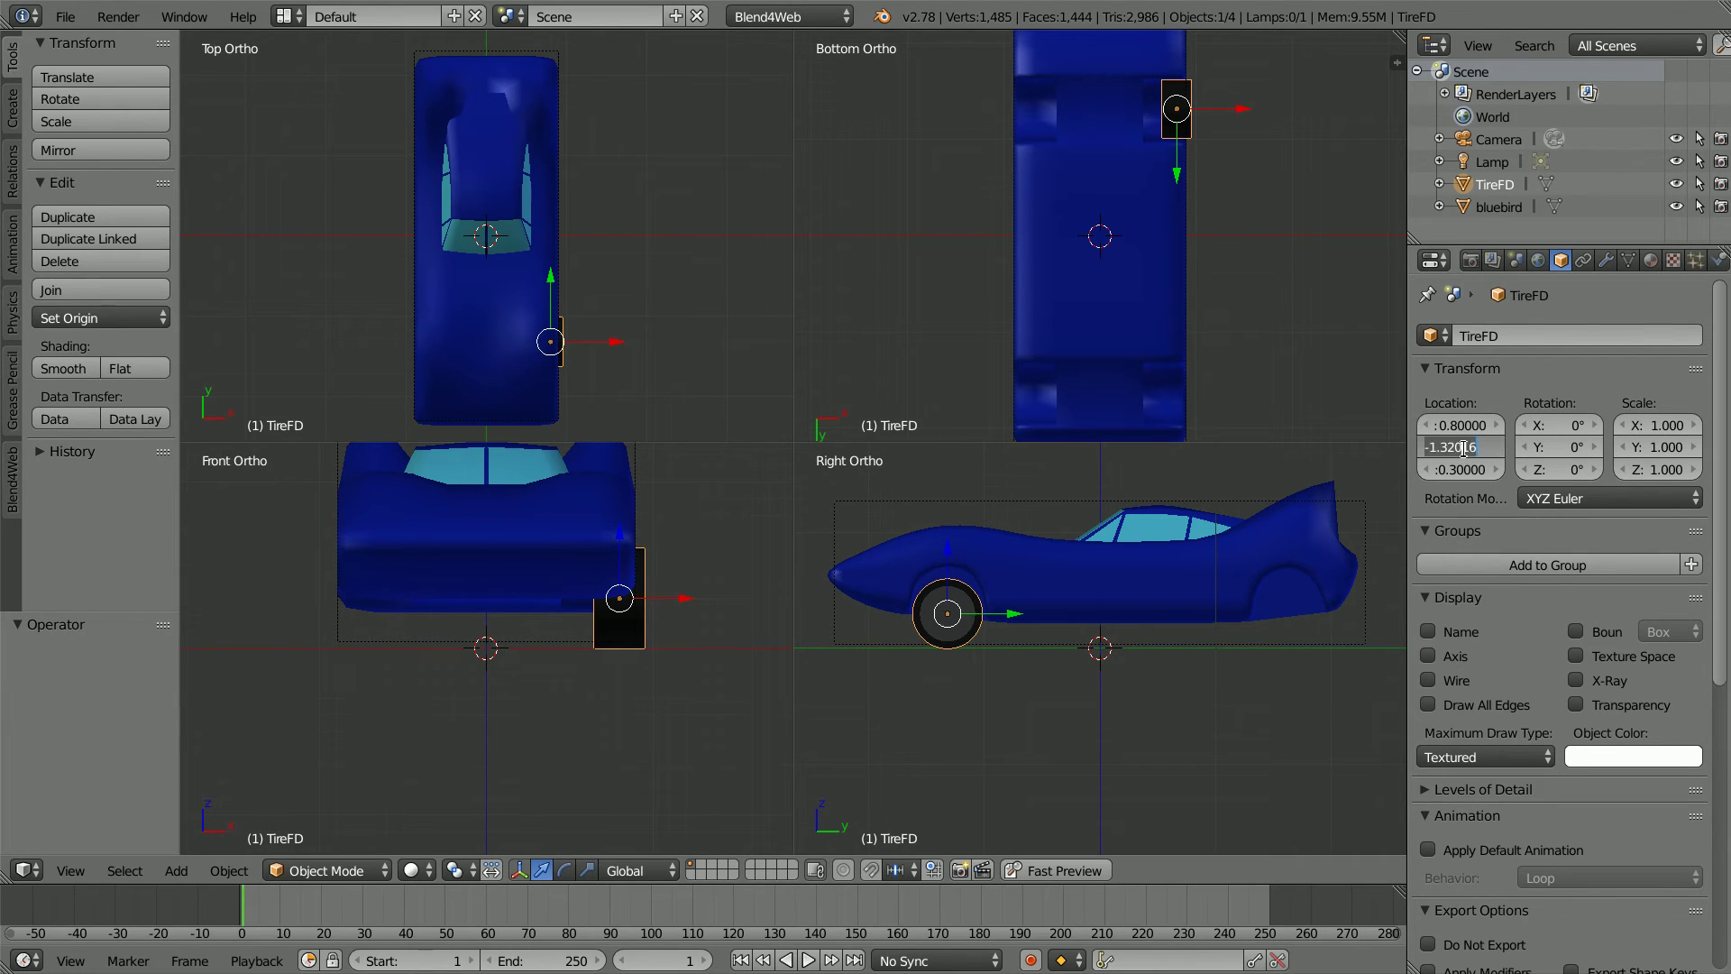
click(1486, 449)
key(Return)
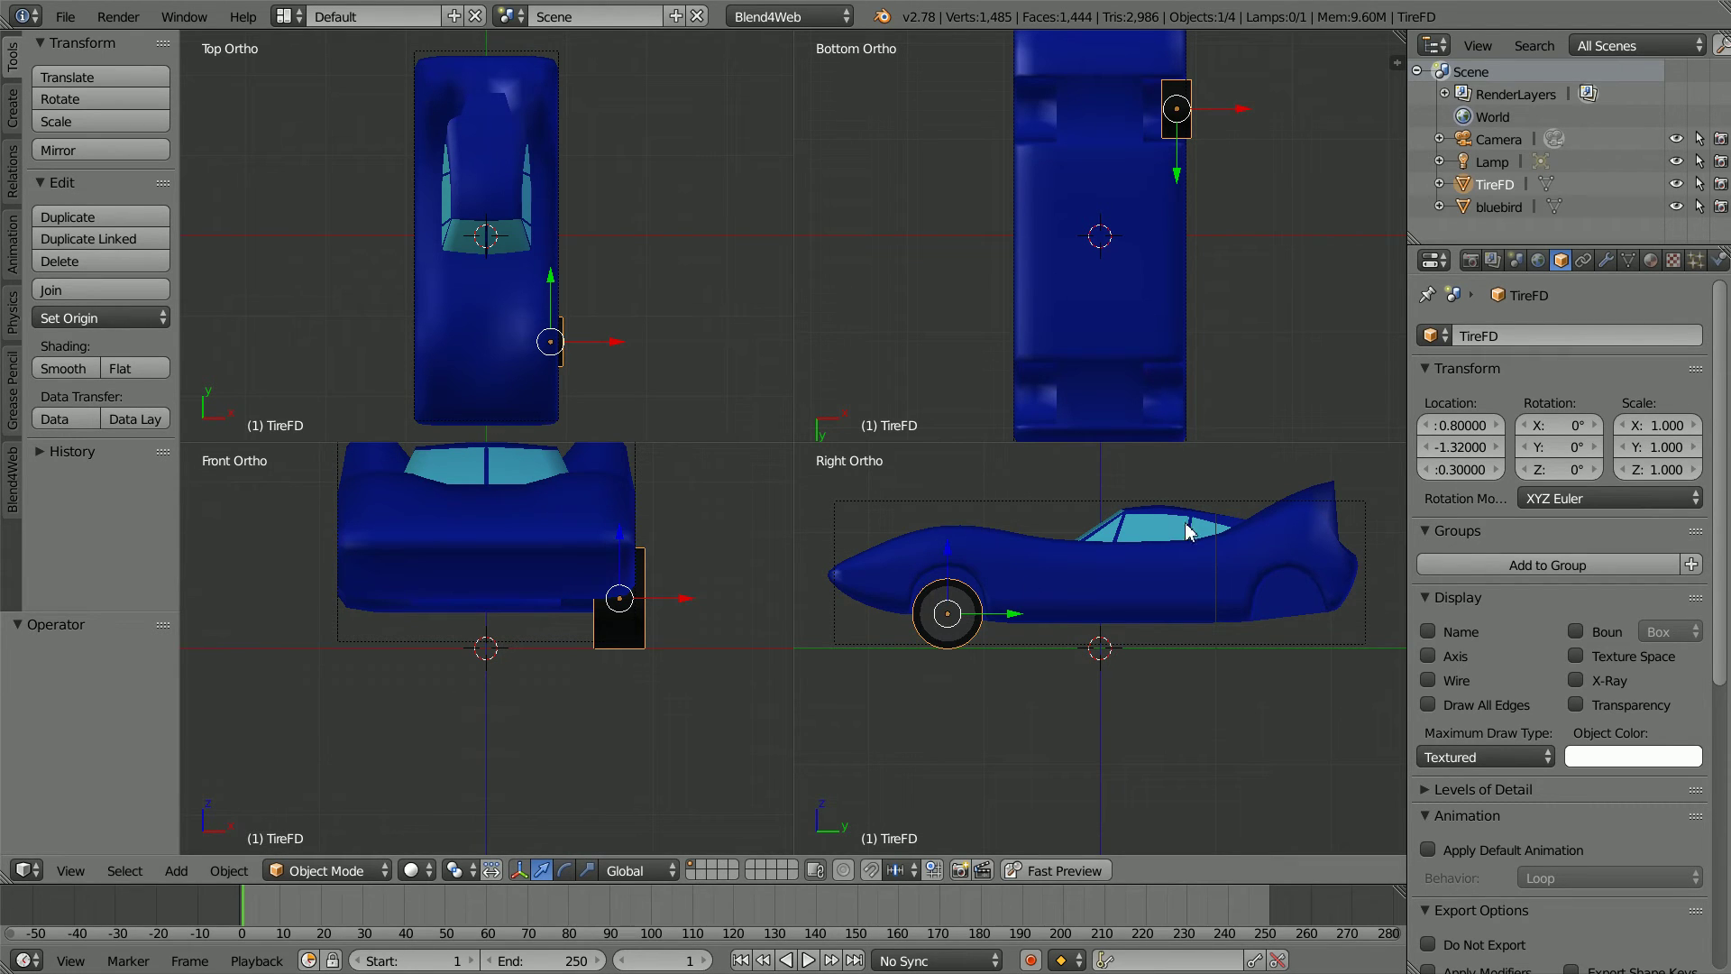
Enable object physics on the tire with No Collision type and assign it to vehicle 'car'
click(1719, 262)
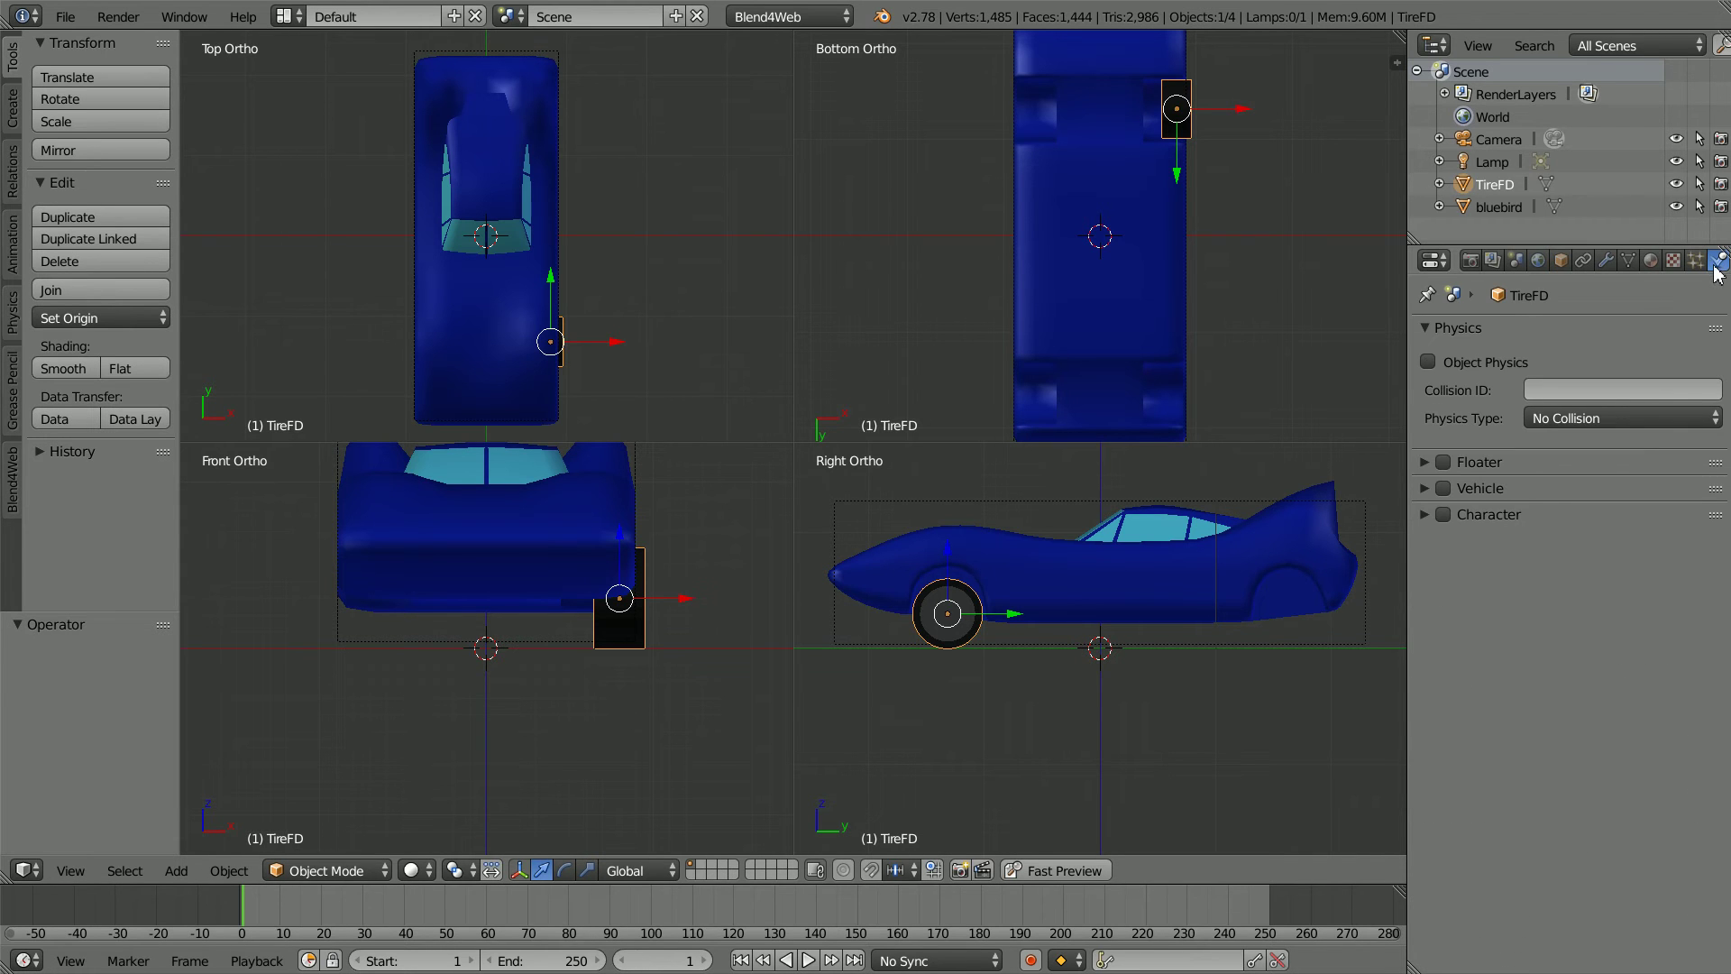
click(1443, 364)
click(1544, 417)
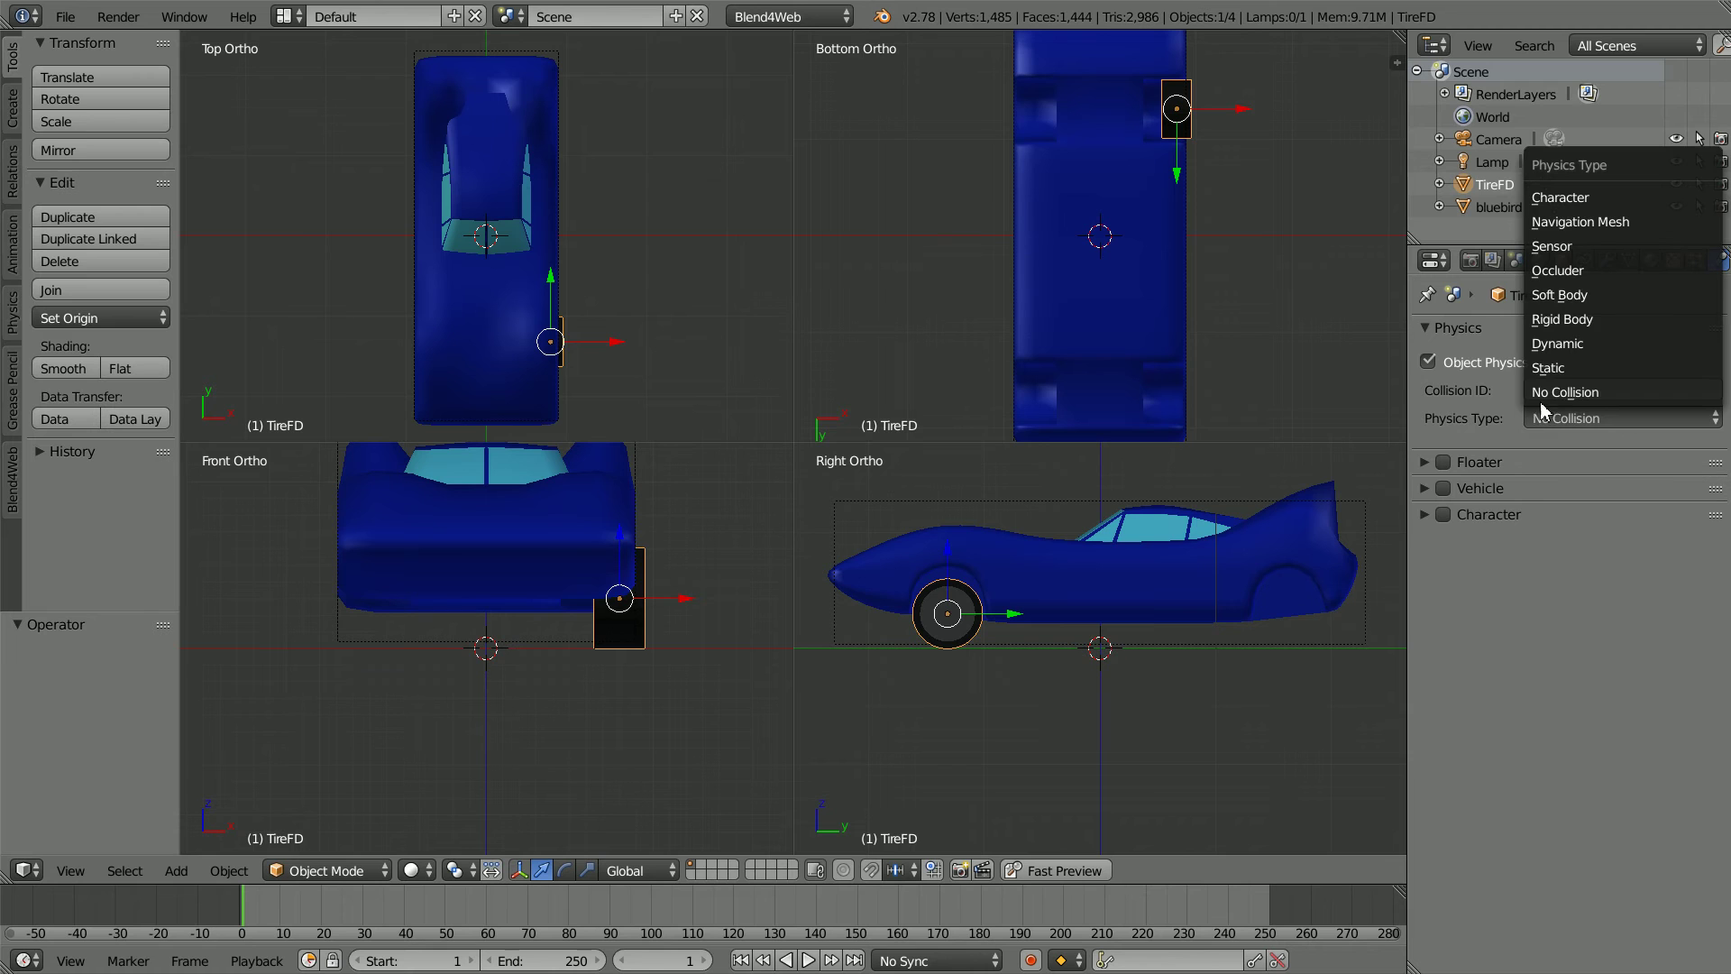
click(1639, 397)
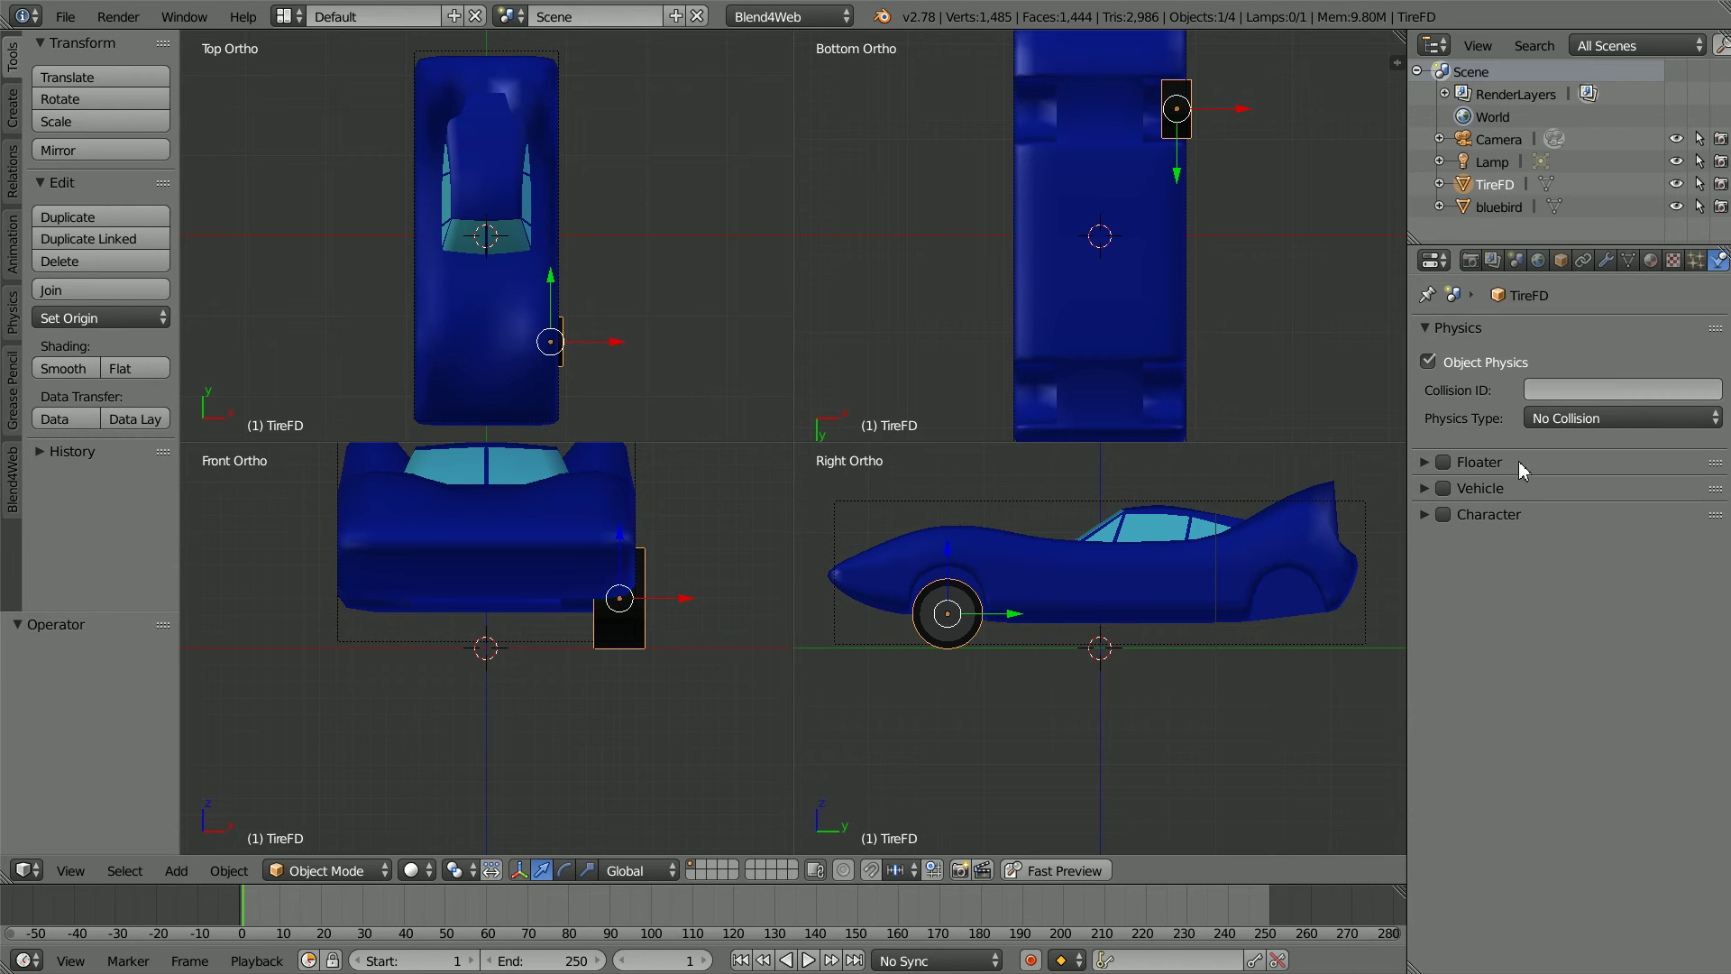
click(1443, 488)
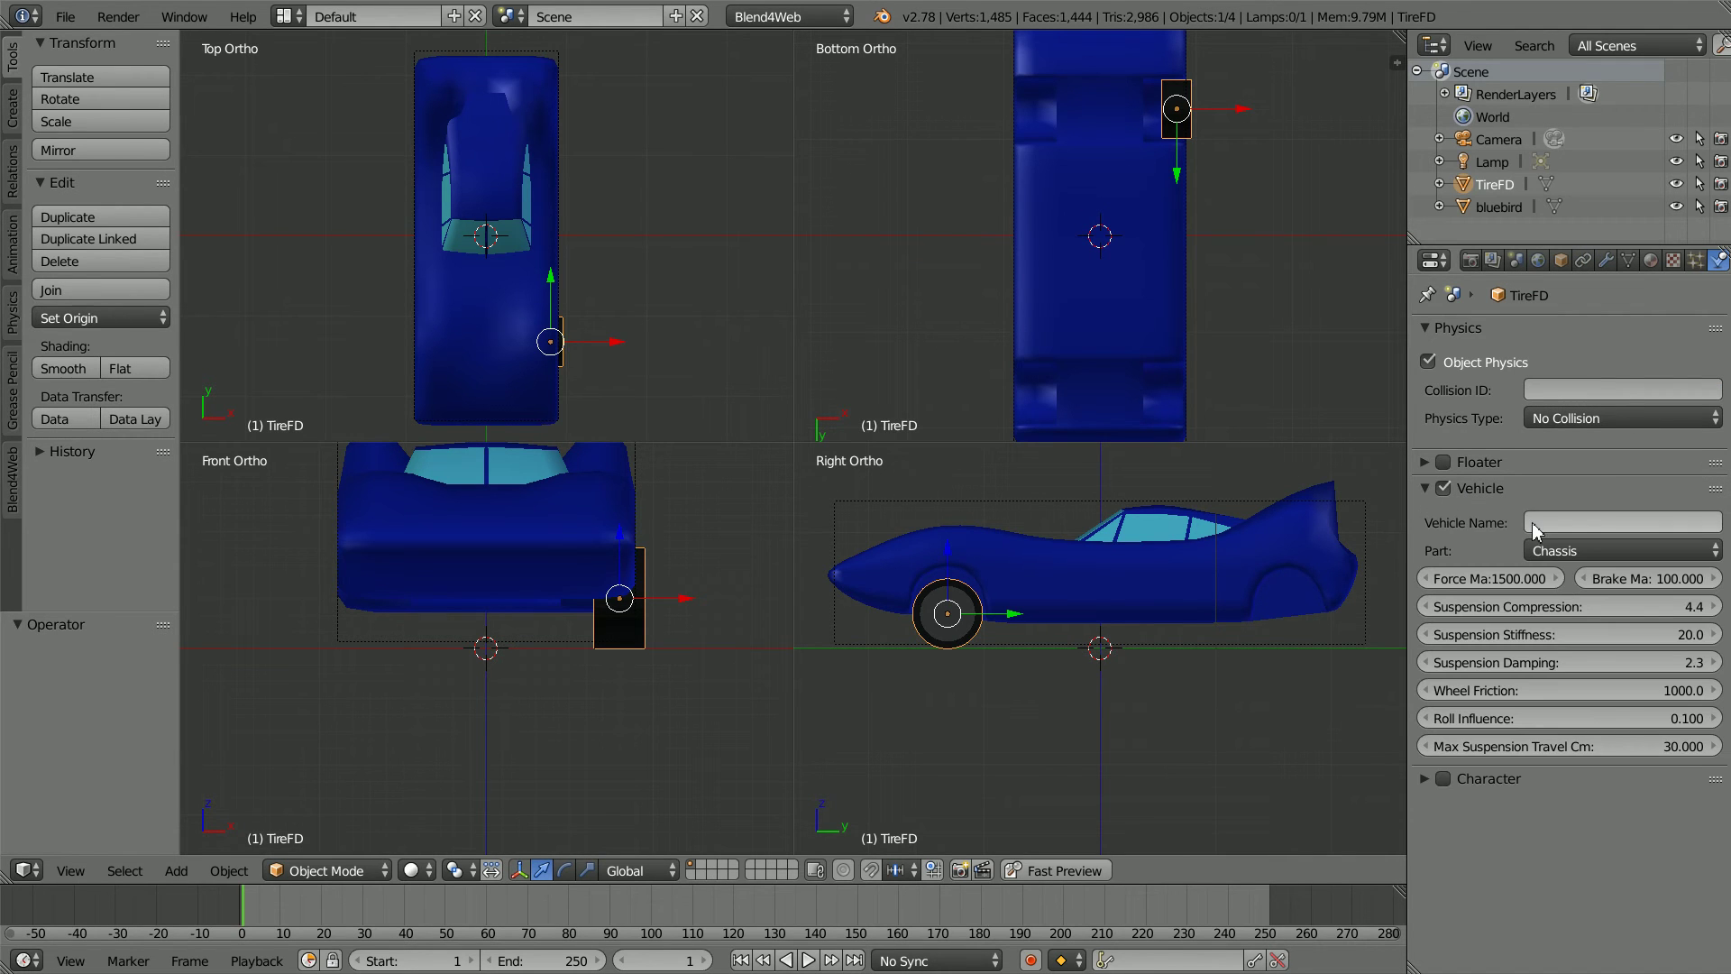
click(1533, 522)
text(car)
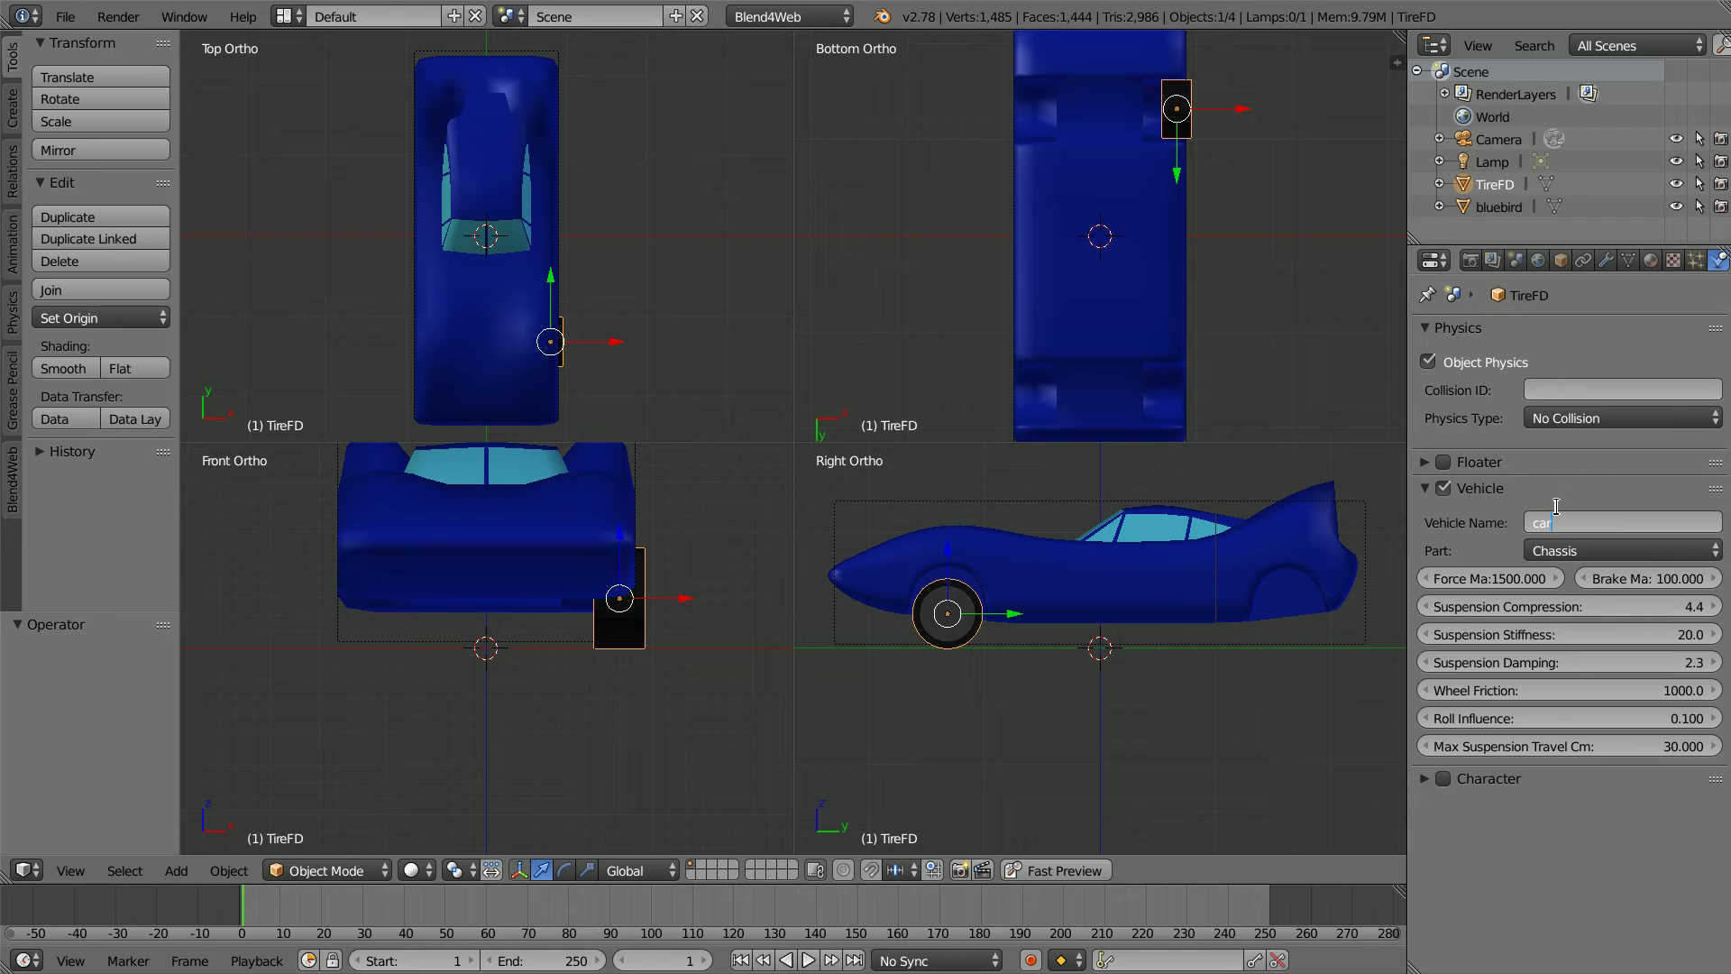
key(Return)
Set the tire's vehicle part to Front Left Wheel and rename it TireFL
click(1567, 551)
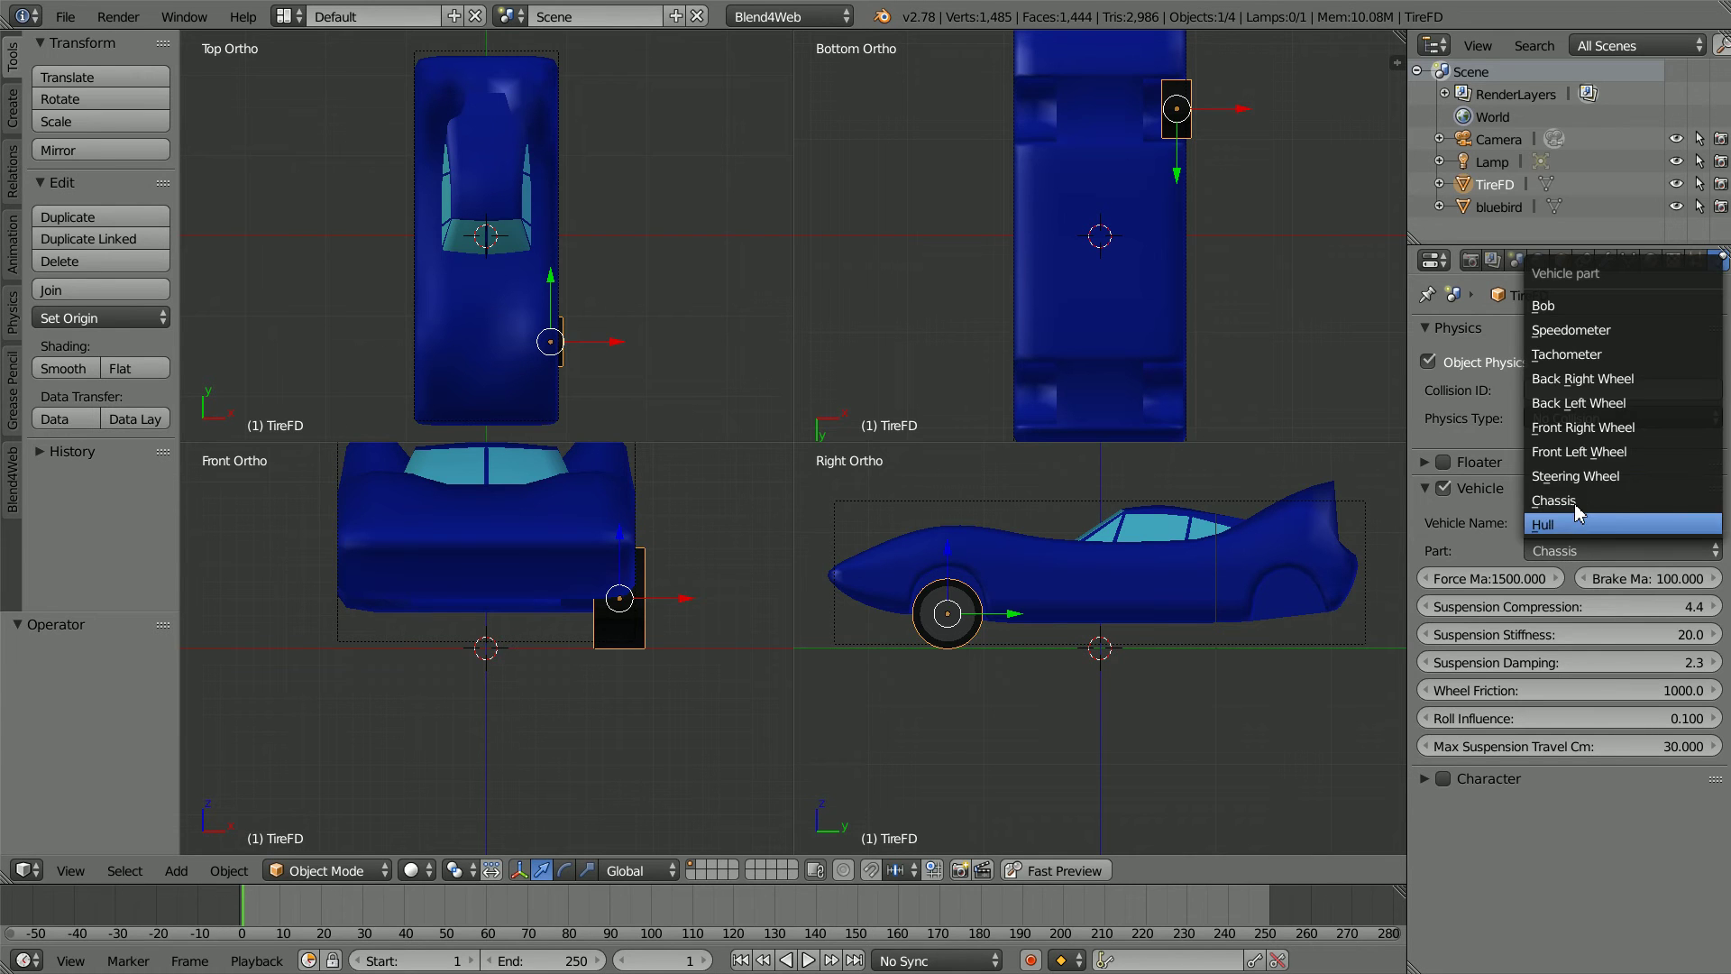
click(1614, 451)
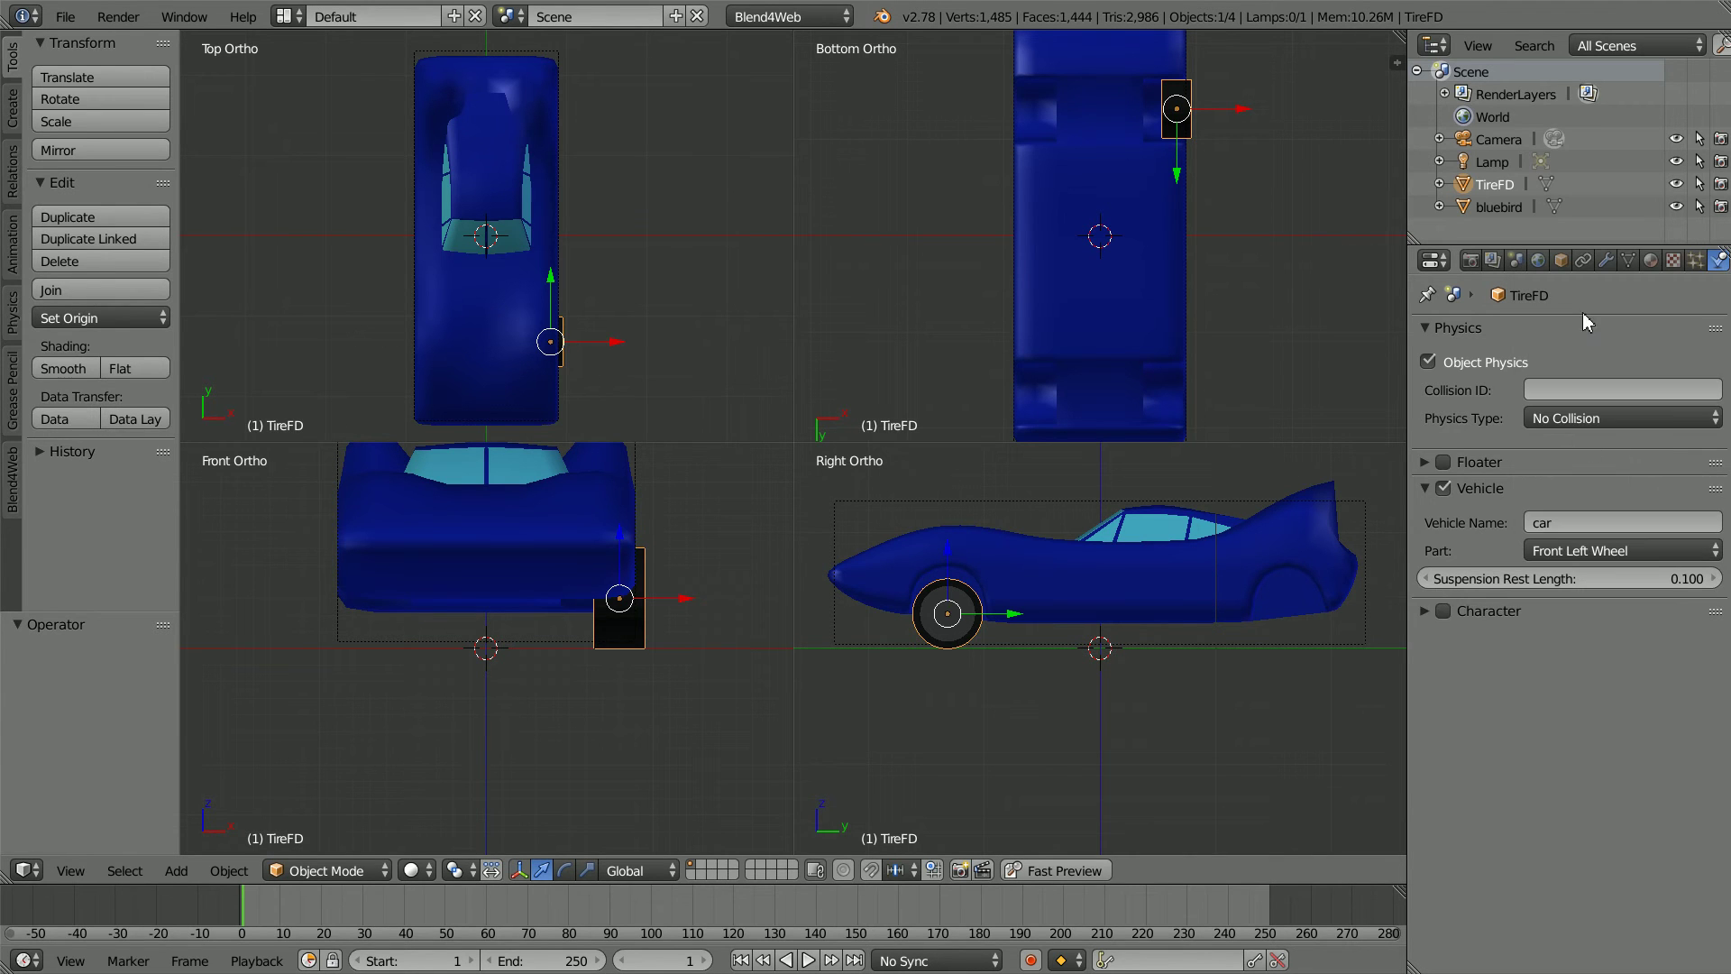
click(1567, 264)
click(1512, 337)
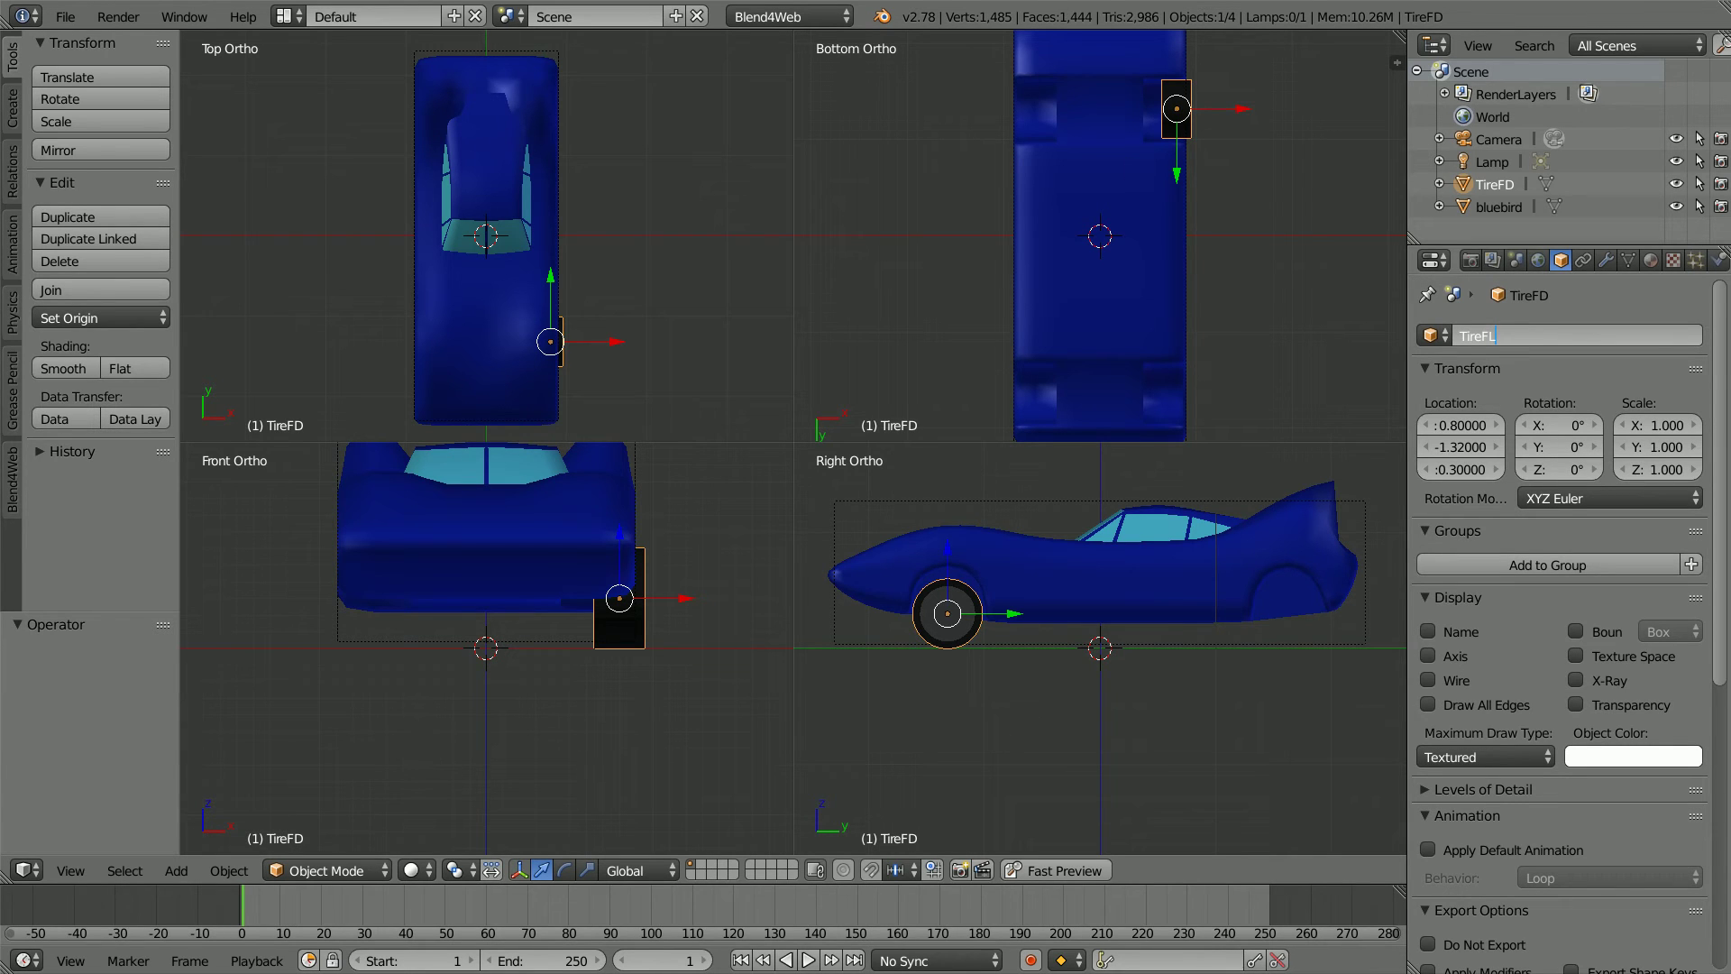
key(Return)
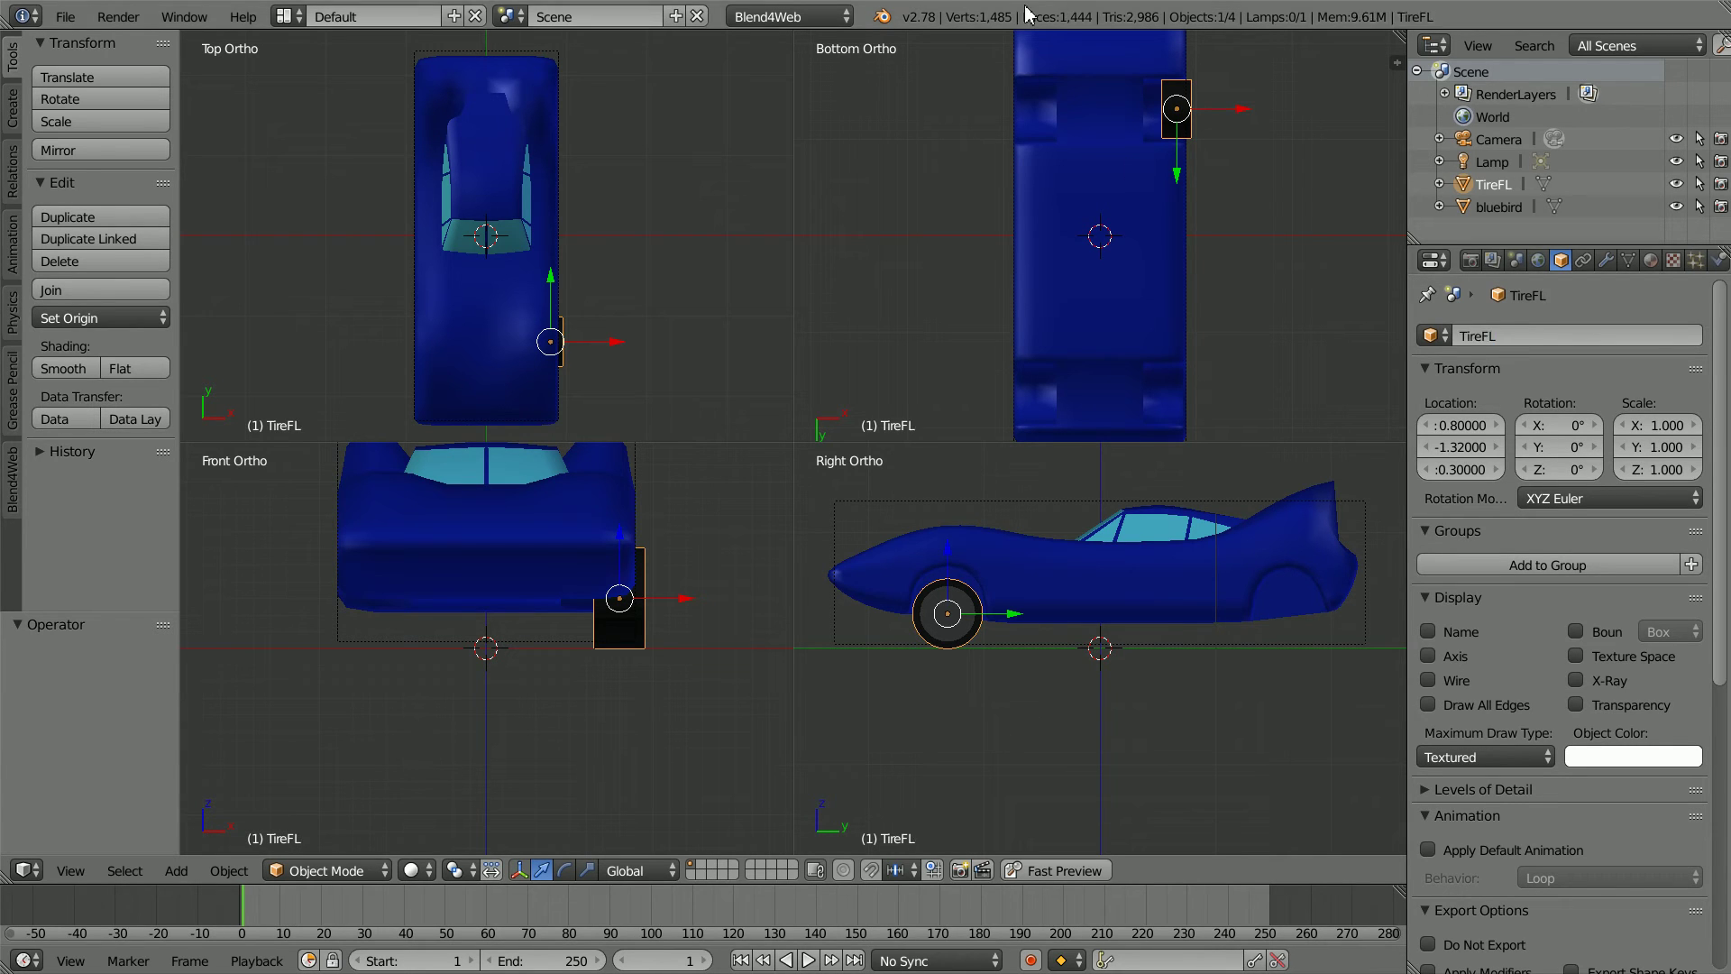
Duplicate the front left tire and place the copy at Y 1.64 under the rear arch
key(shift+d)
right_click(987, 668)
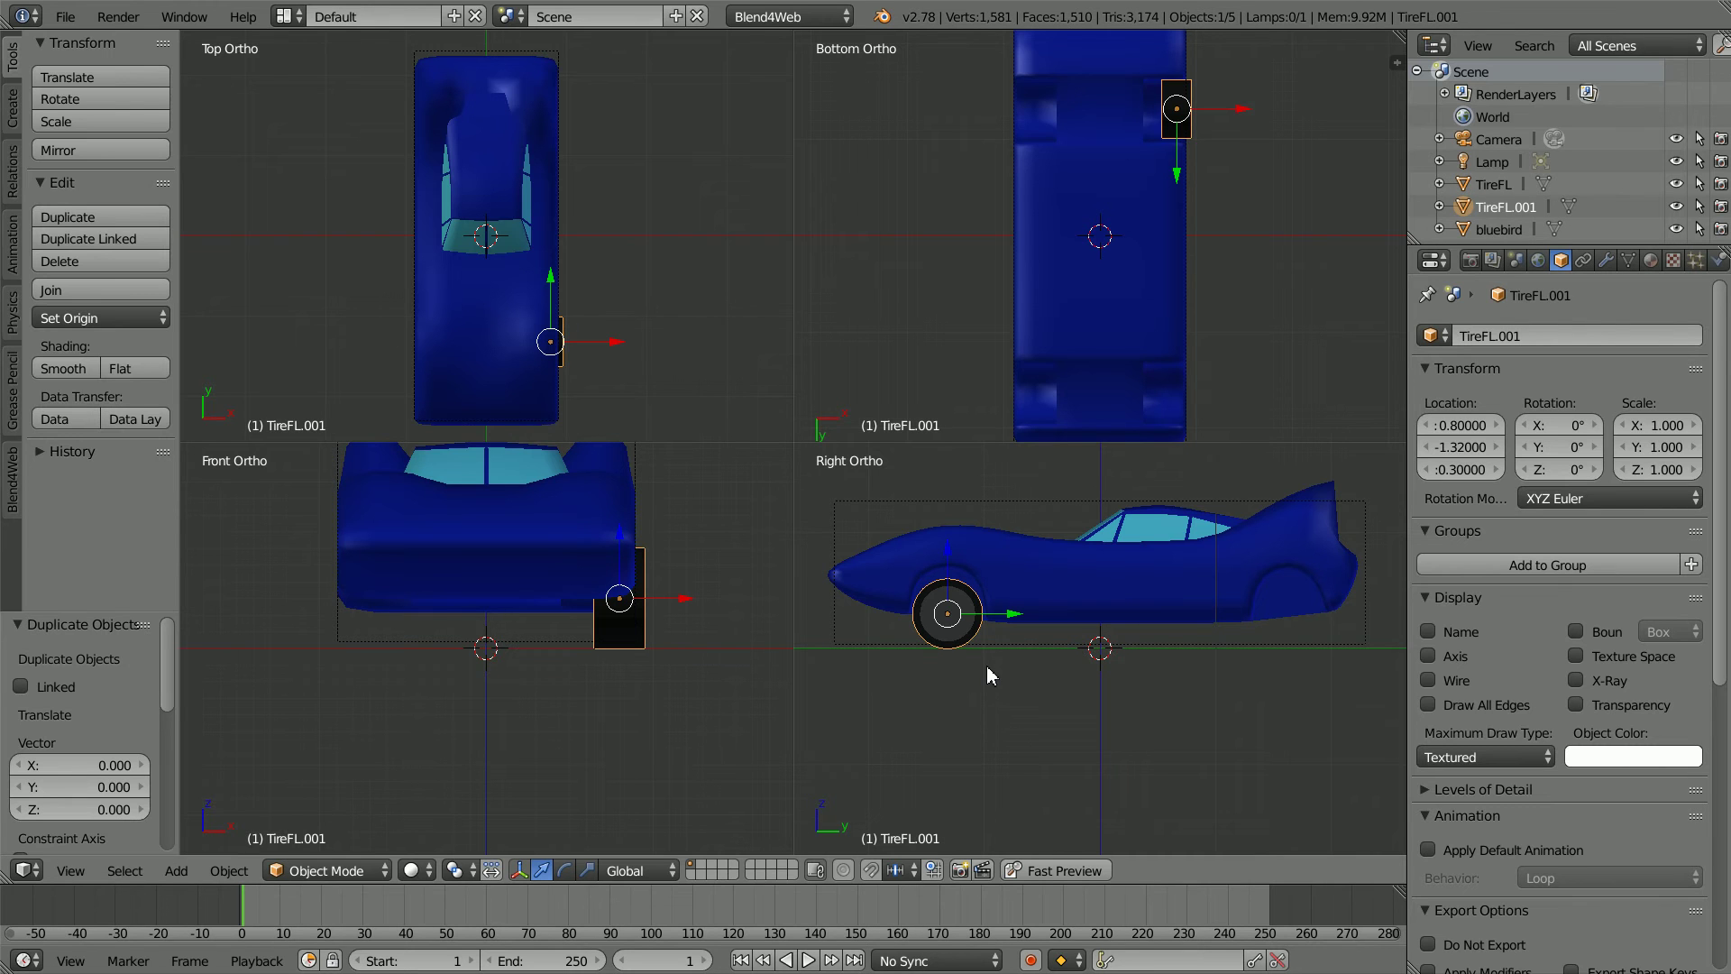
key(g)
key(y)
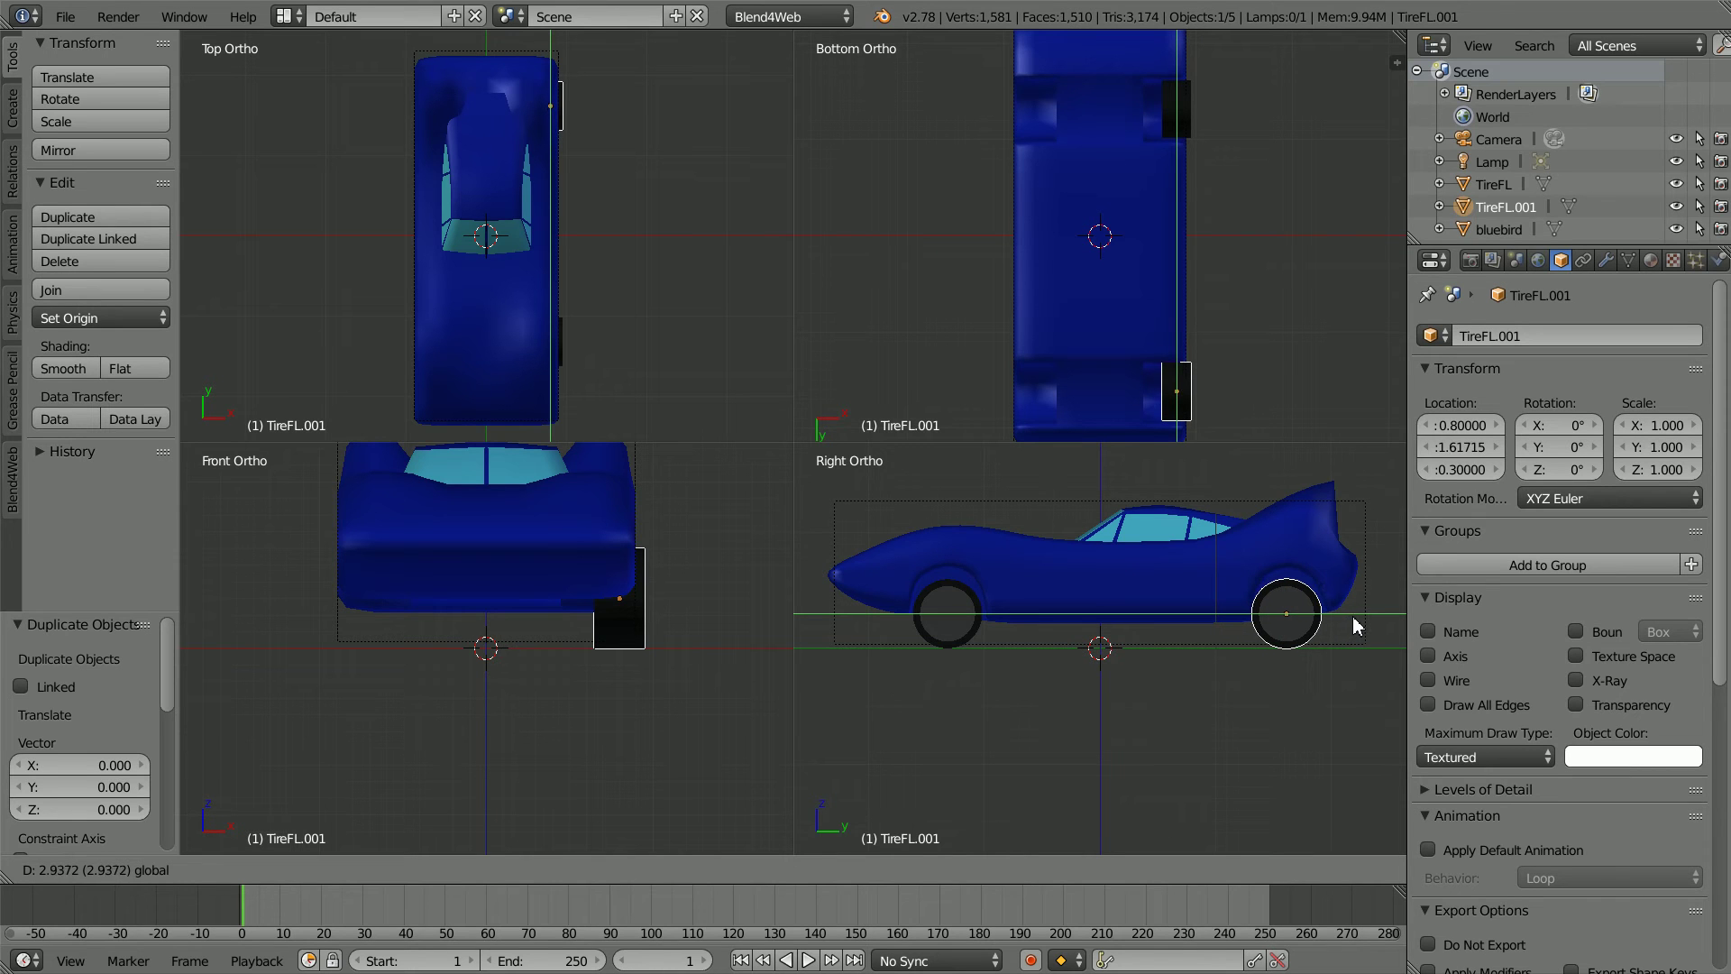
click(1358, 624)
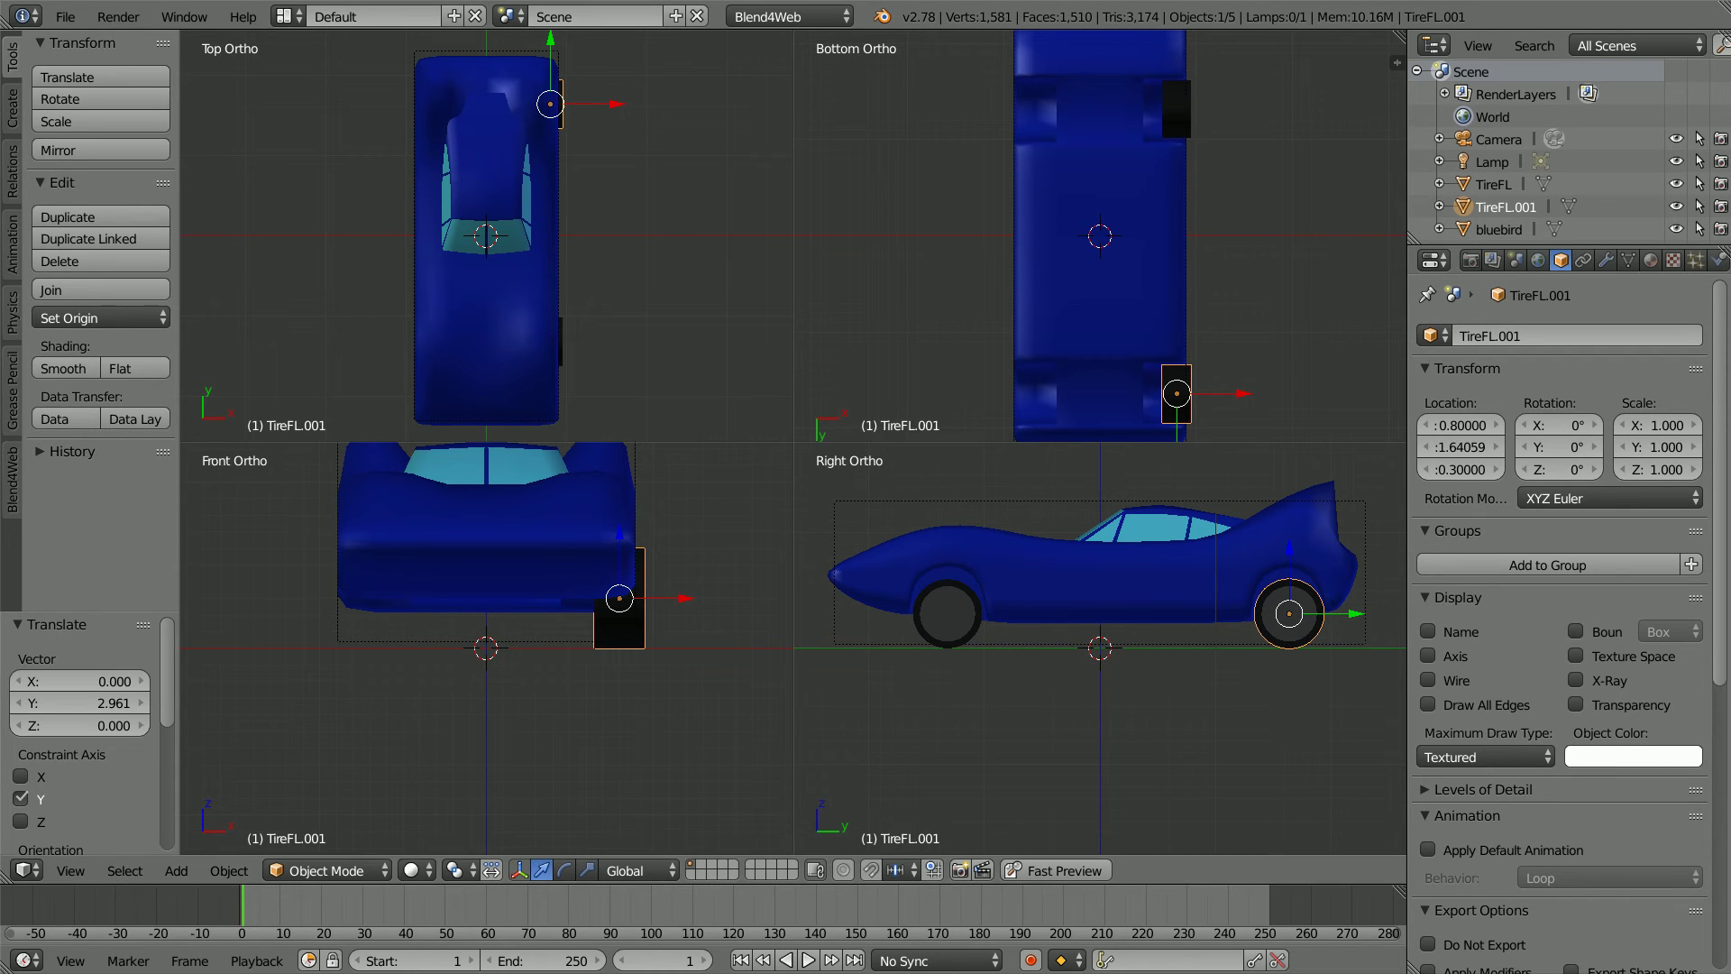
click(1455, 447)
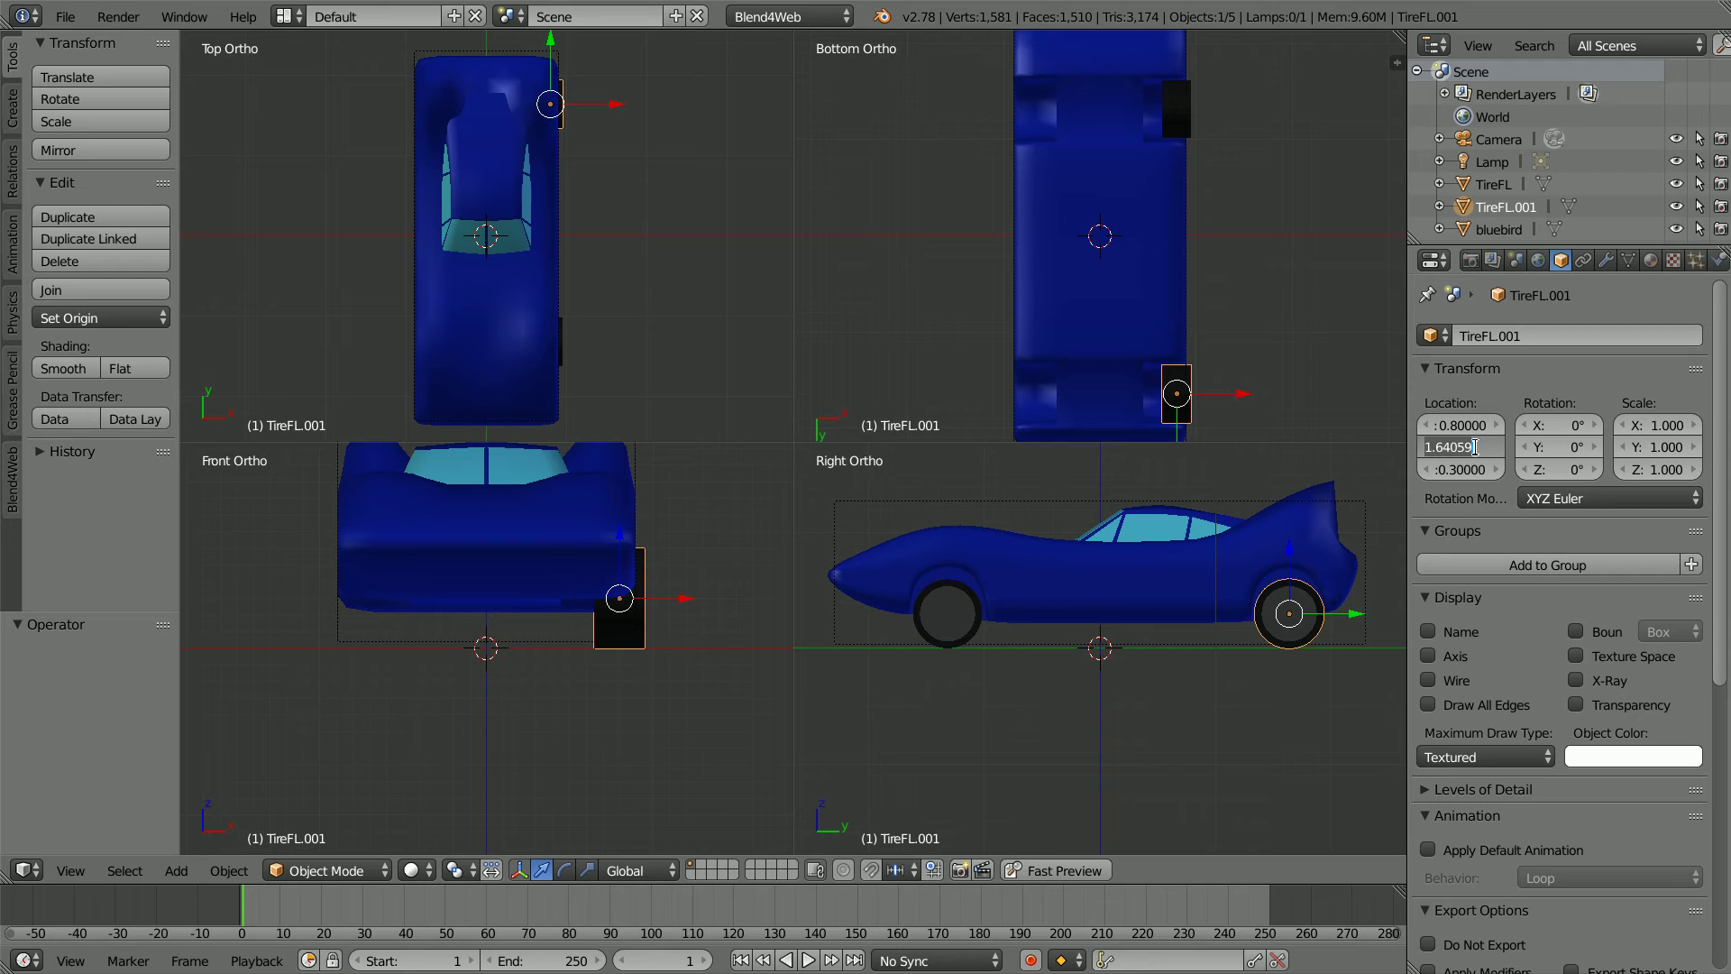
click(1475, 447)
key(Return)
Rename the duplicate TireBL and set its vehicle part to Back Left Wheel
click(1539, 337)
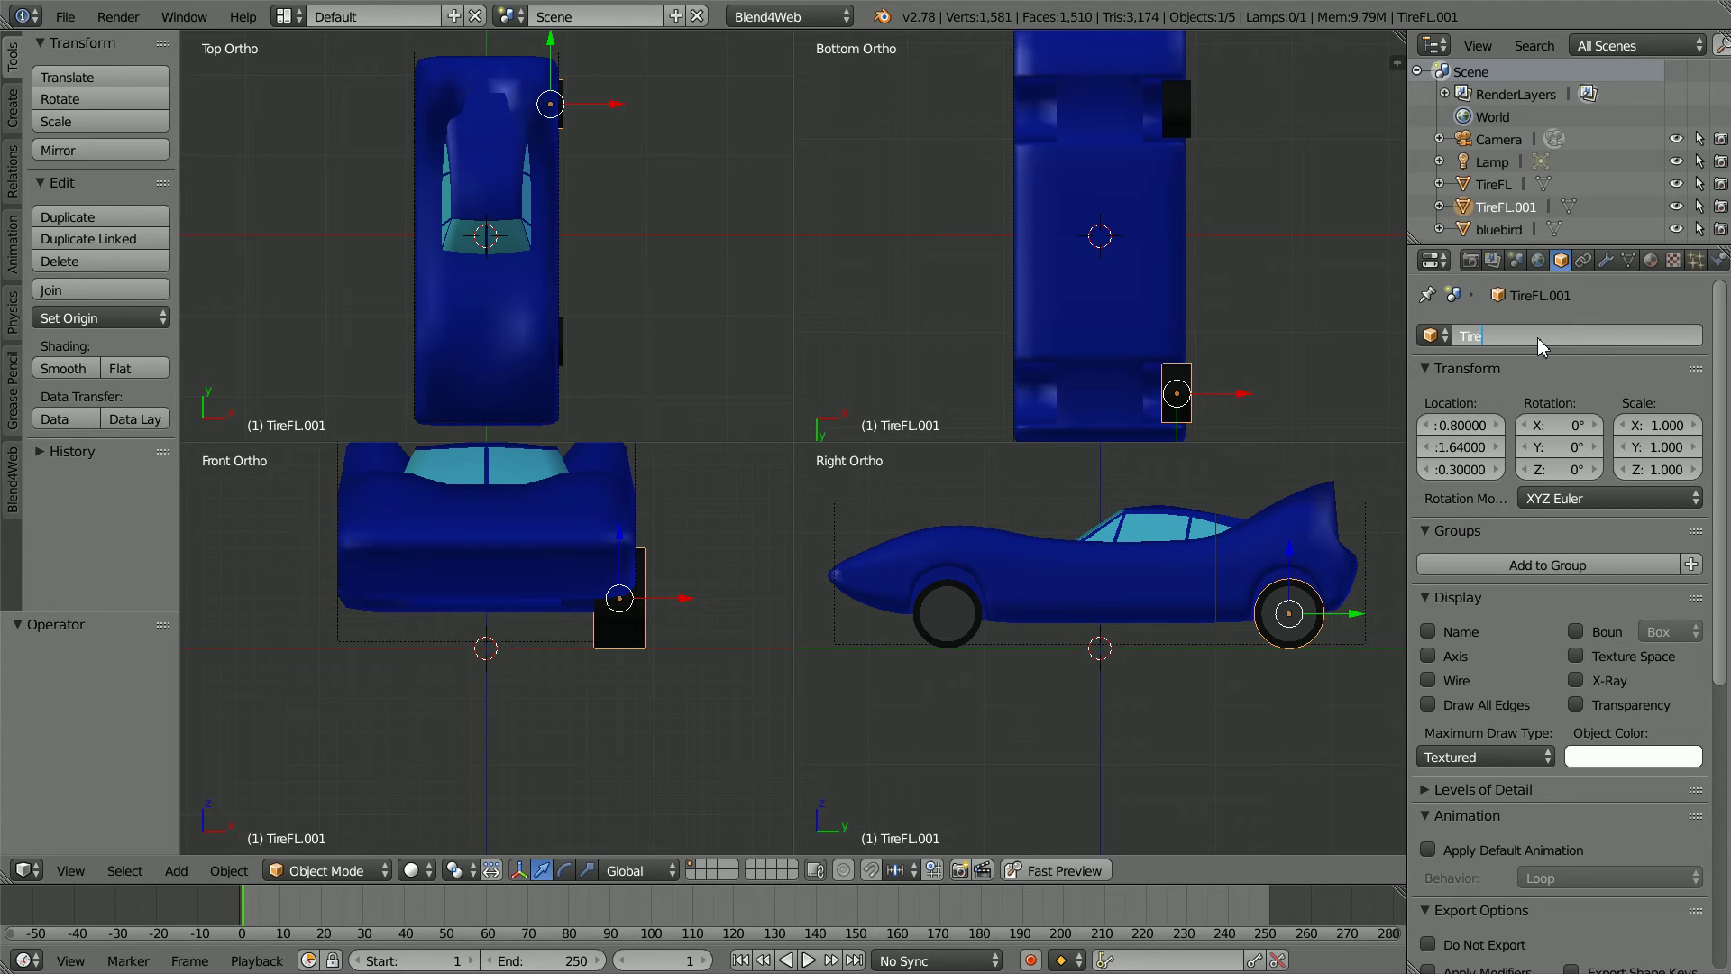
text(TireBL)
key(Return)
click(1719, 260)
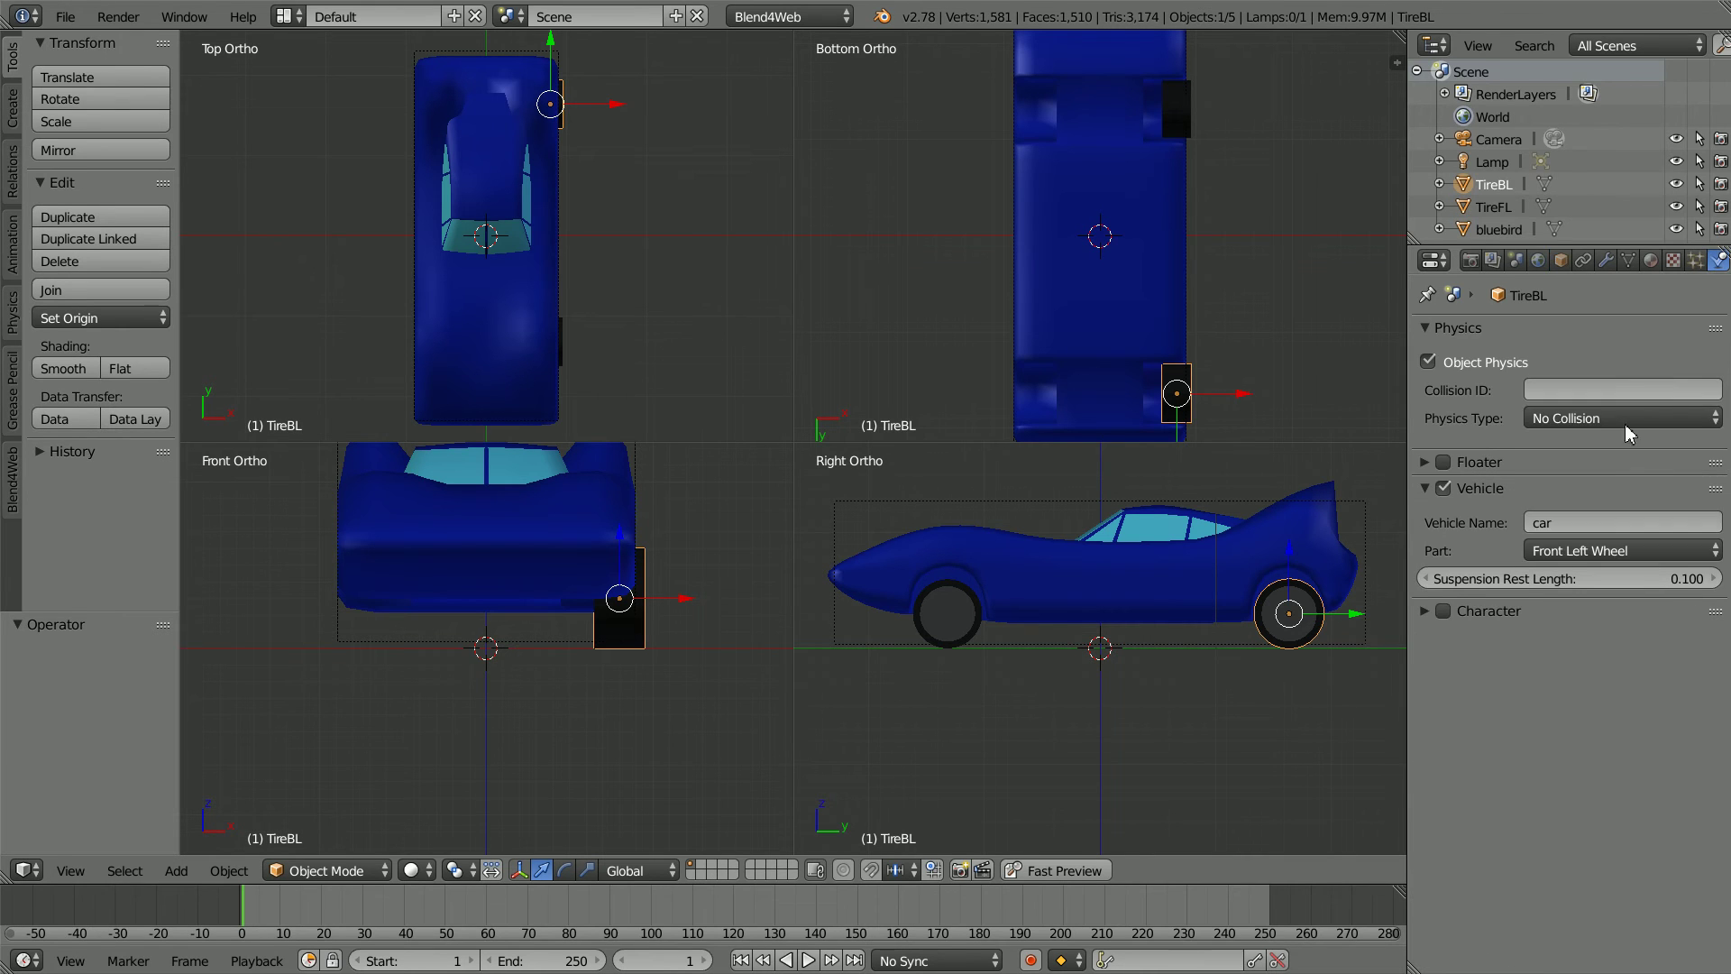
click(1560, 548)
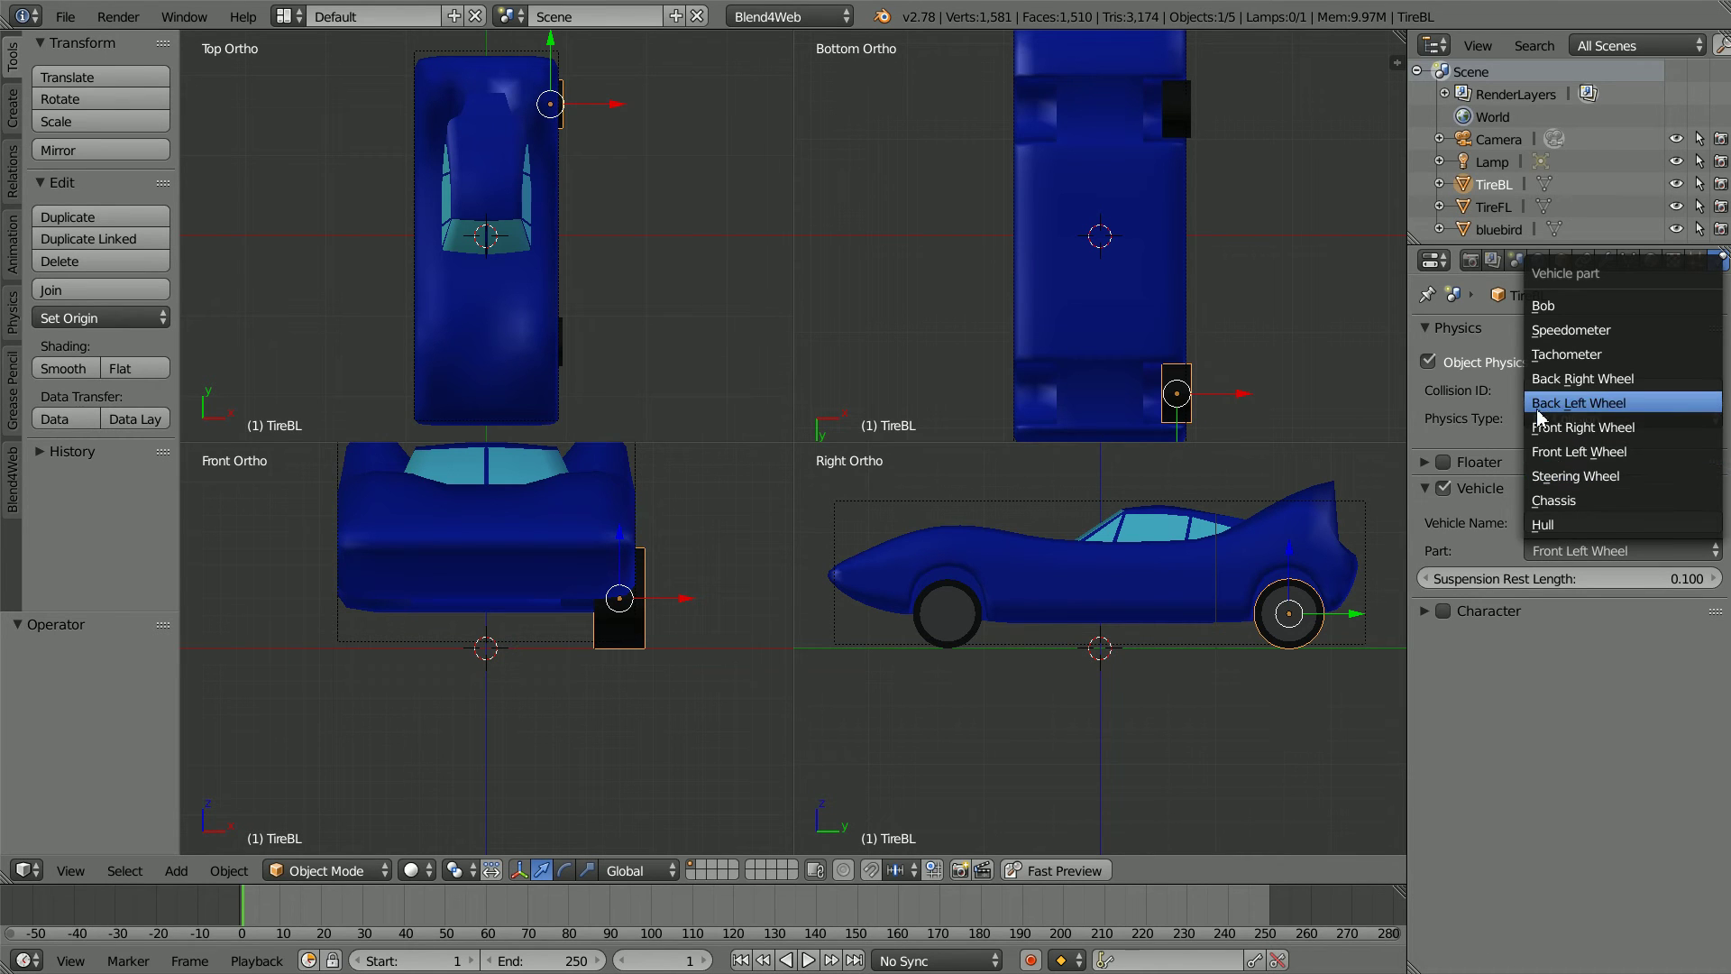
click(1641, 400)
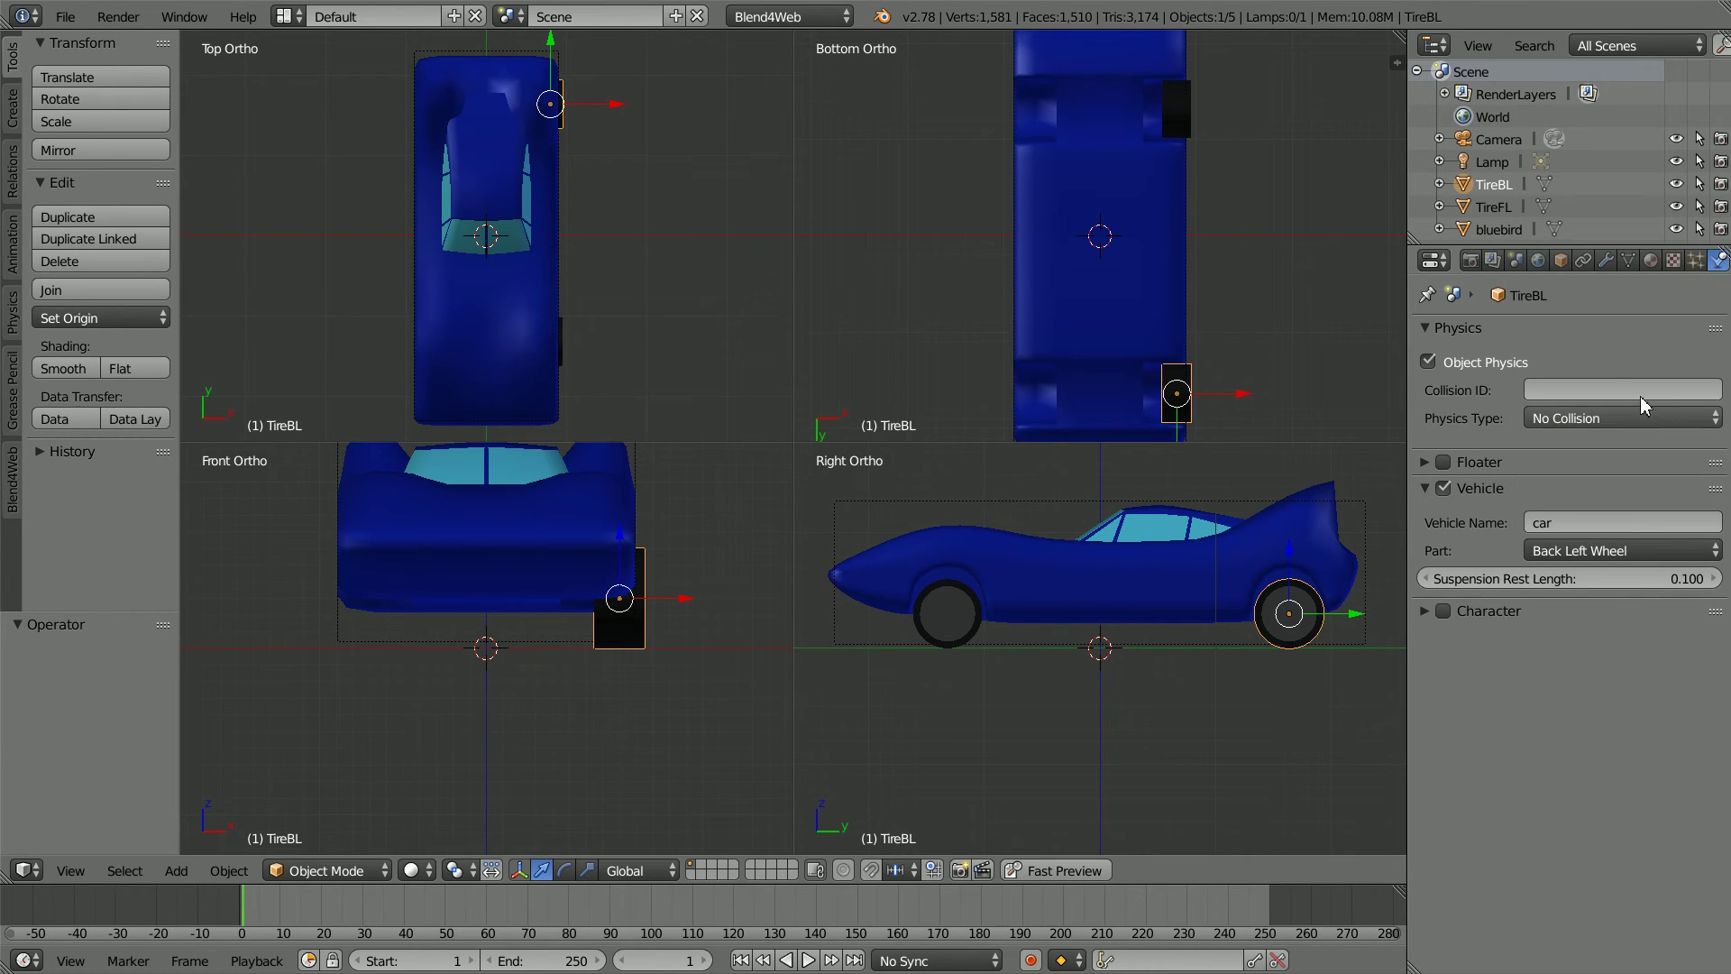
click(1561, 261)
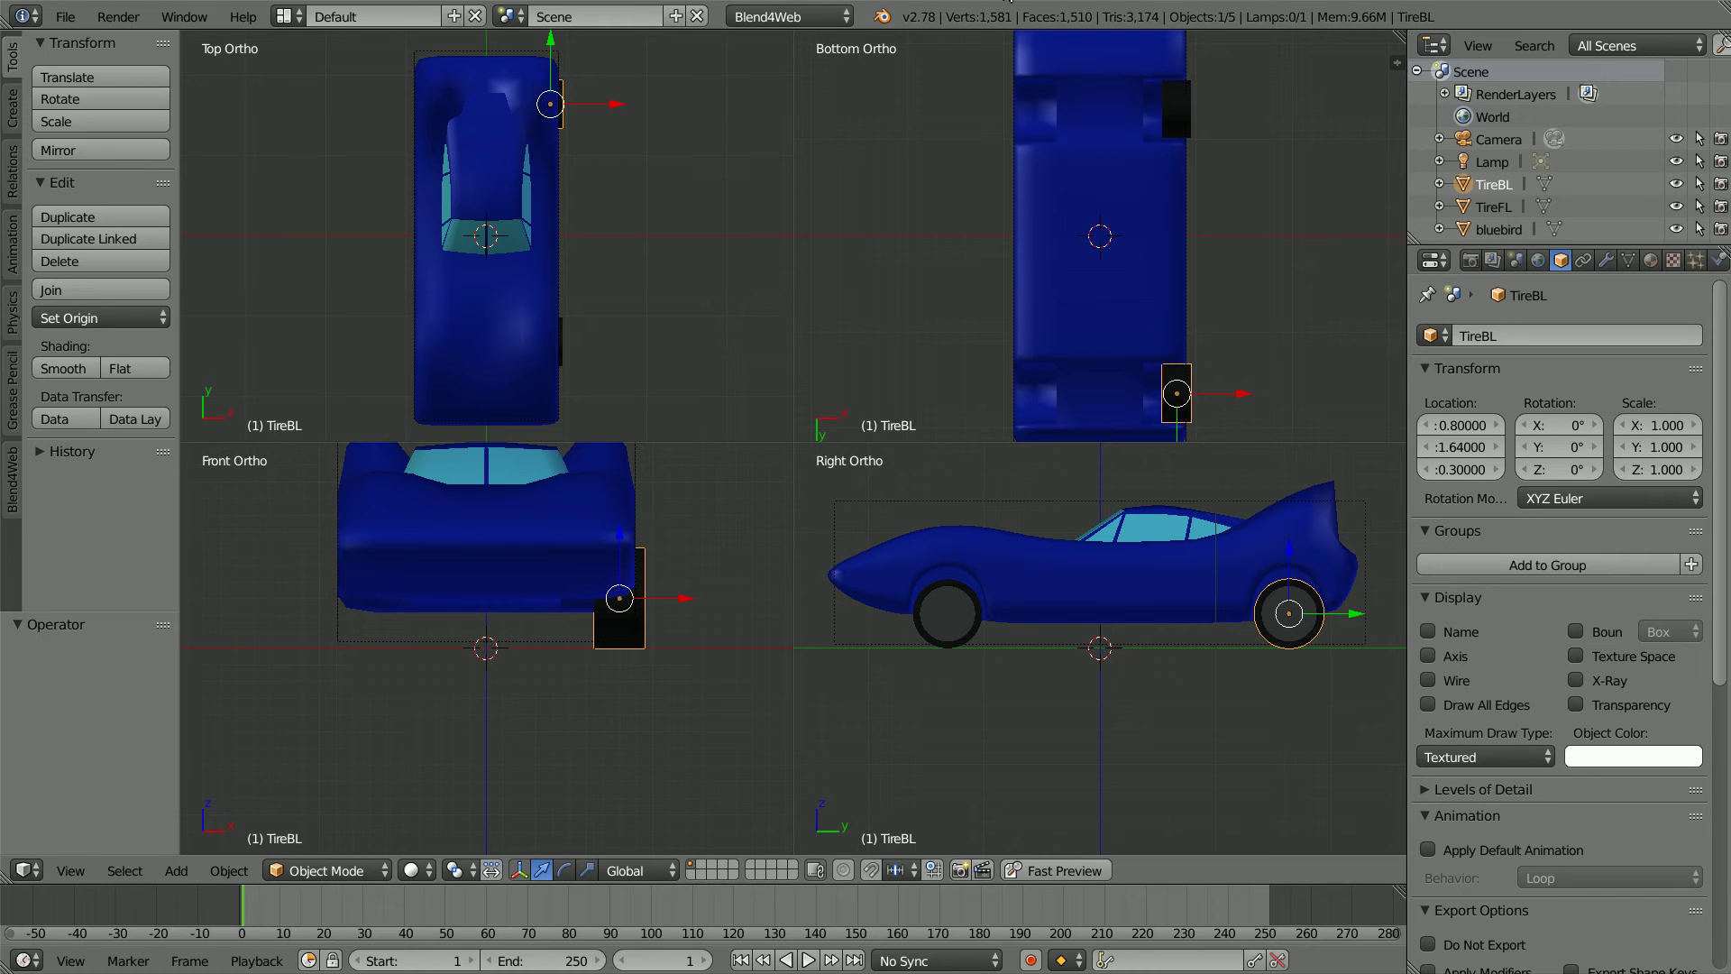
Duplicate the back left tire in place and set the copy's Location X to -0.8
key(shift+d)
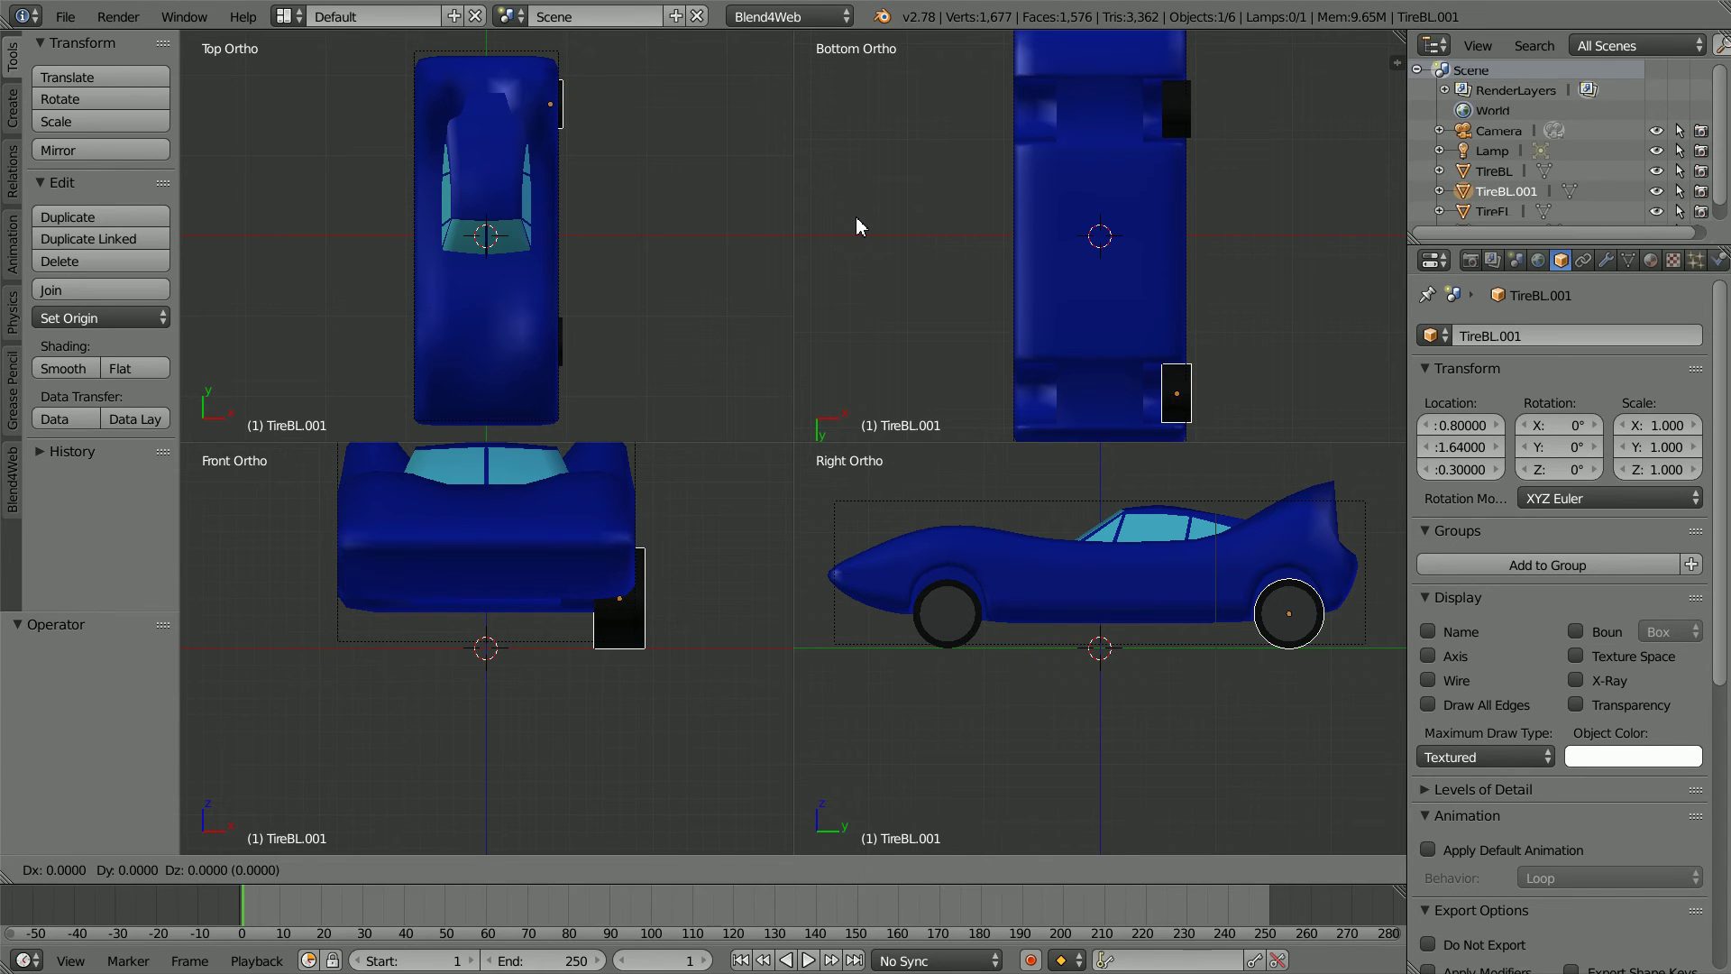
right_click(857, 226)
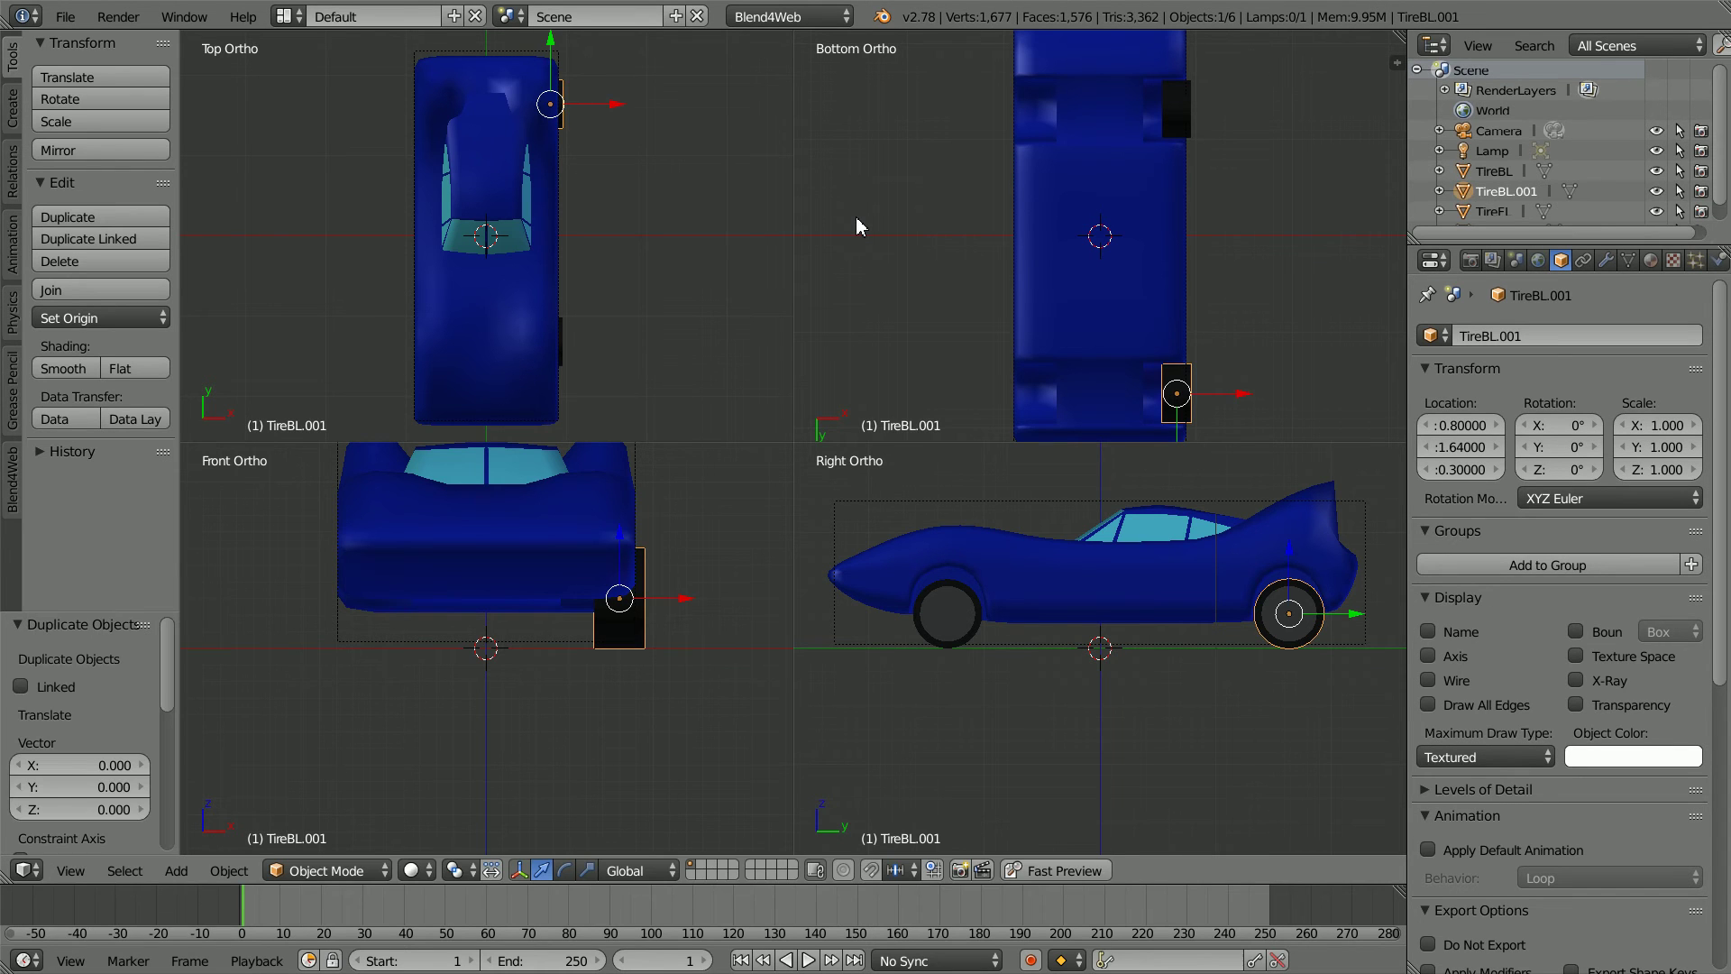
click(1428, 431)
click(1429, 431)
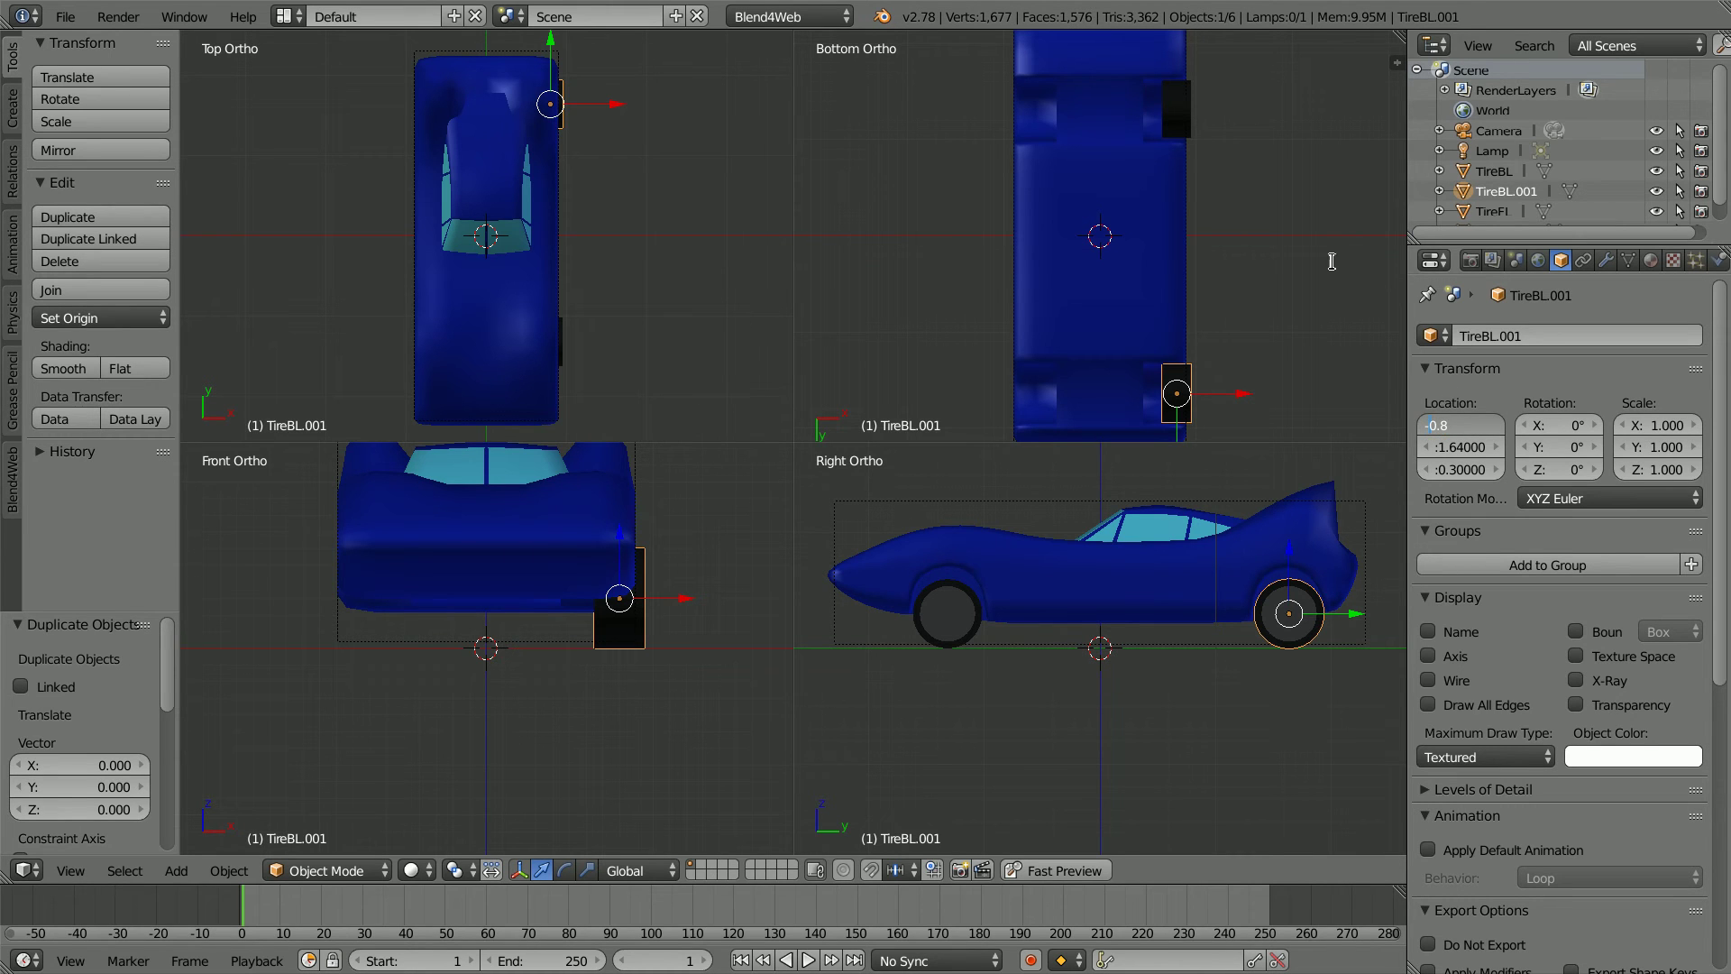
key(Return)
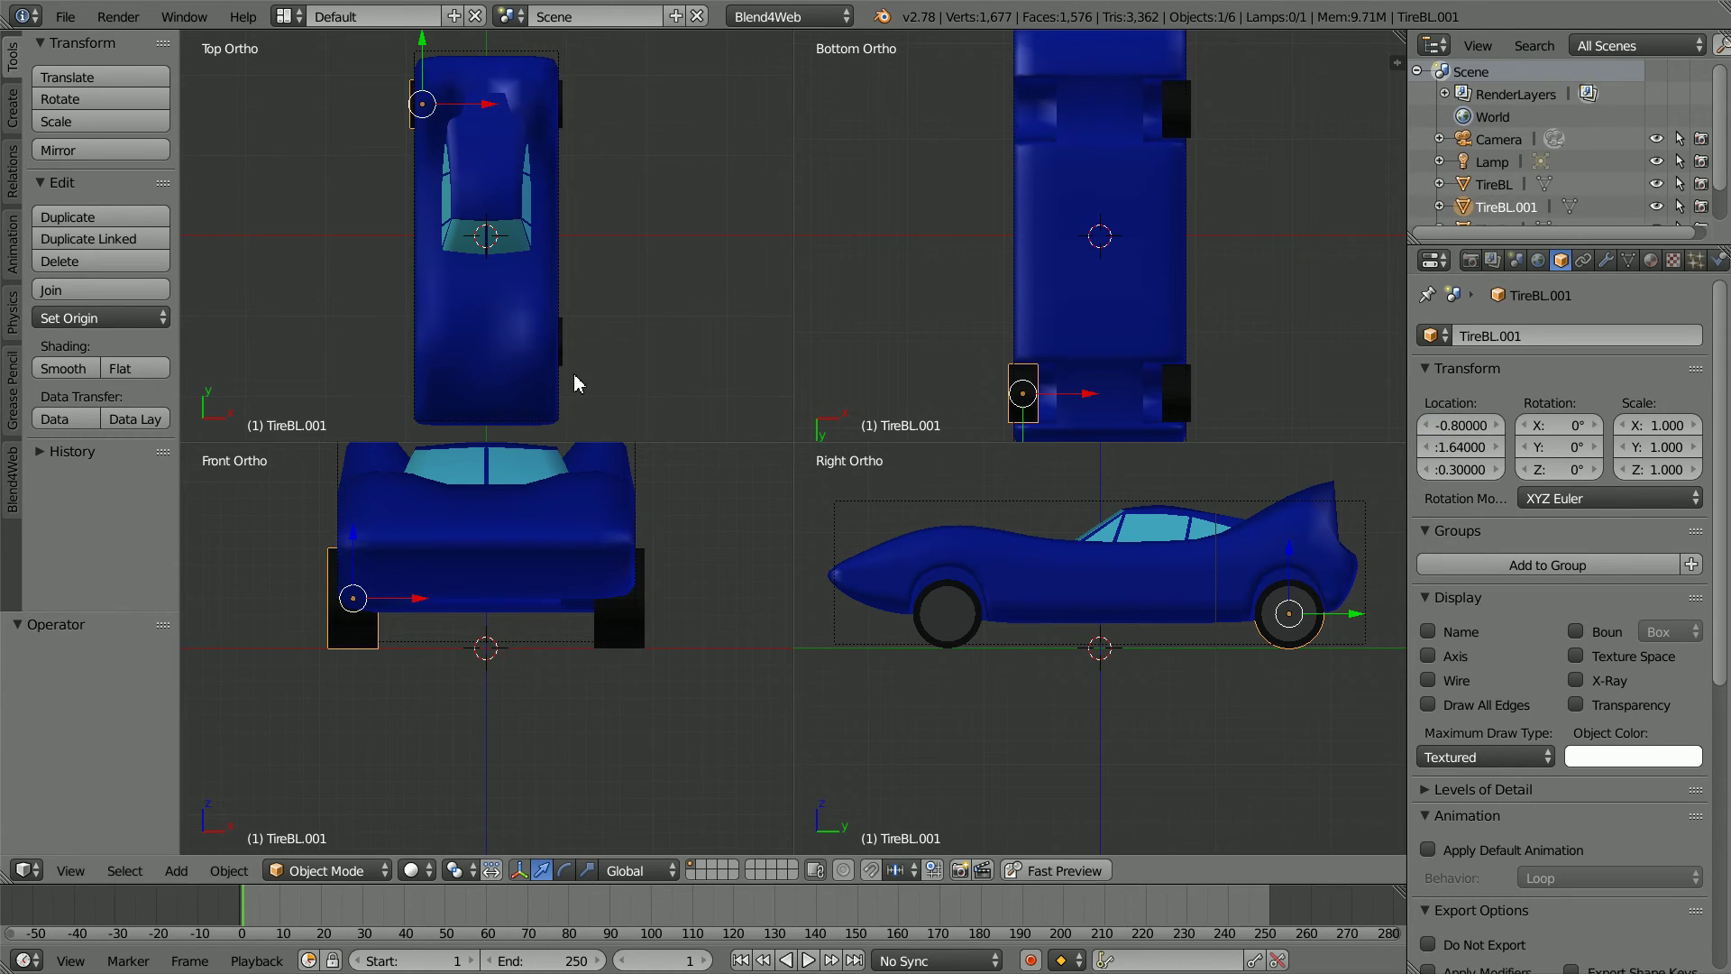
click(70, 870)
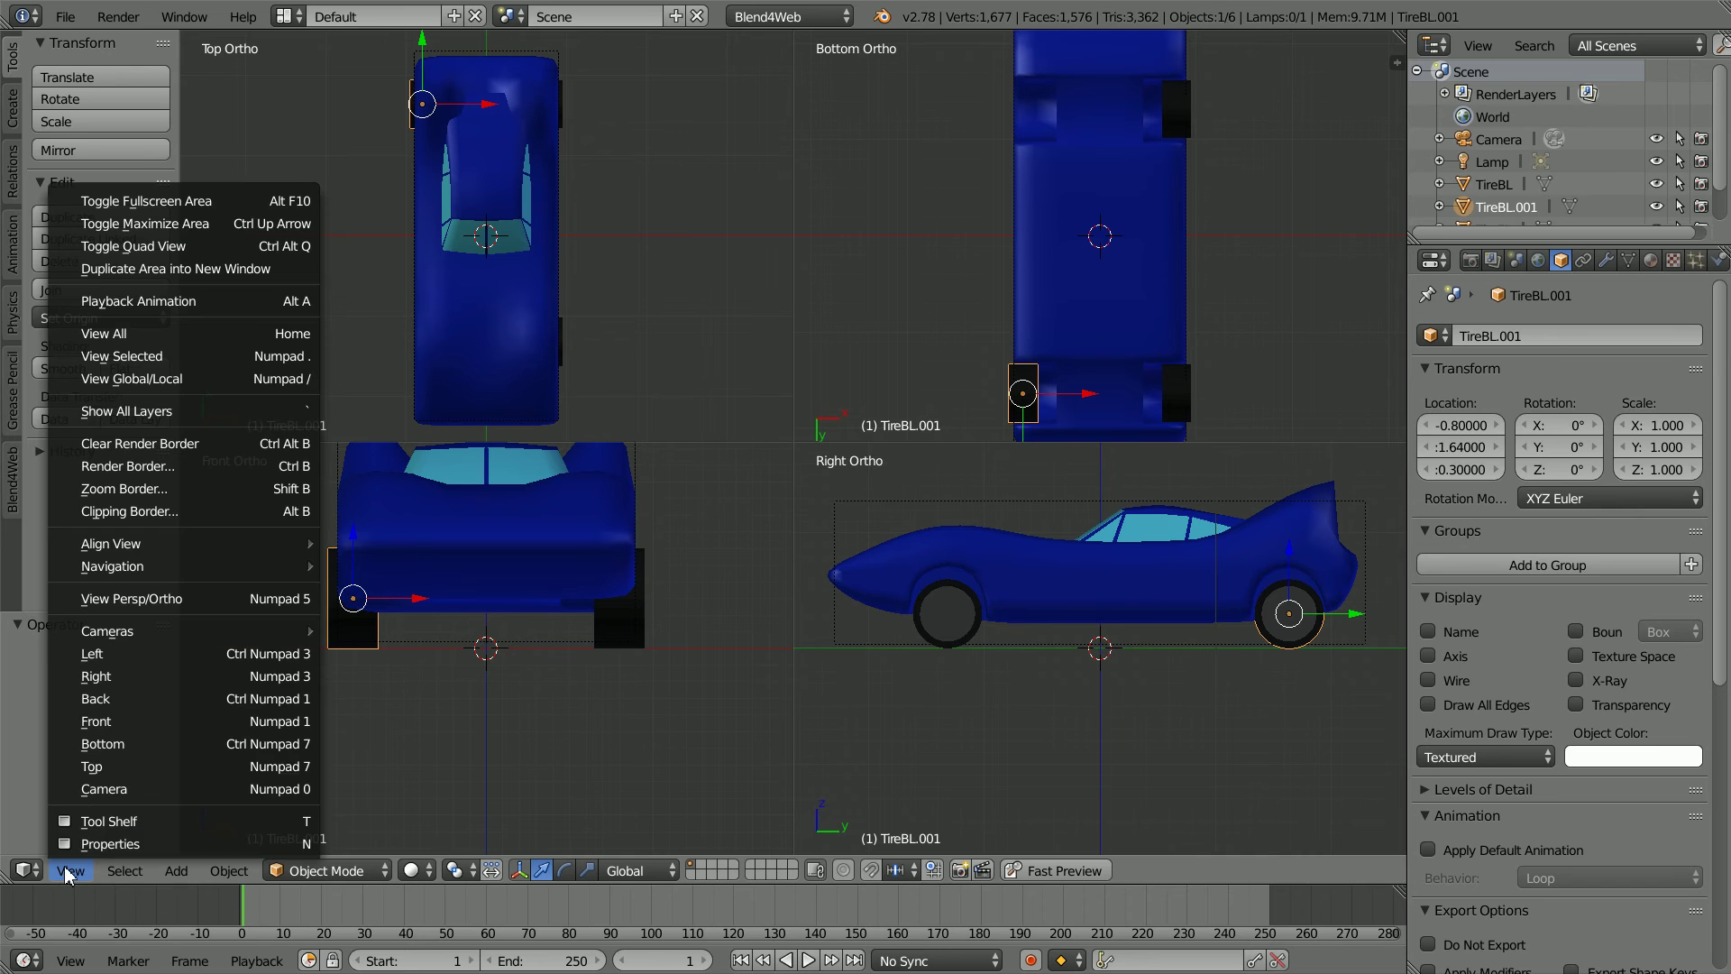
Show the car from the Left view and rotate the copied tire 180° around Z
click(206, 657)
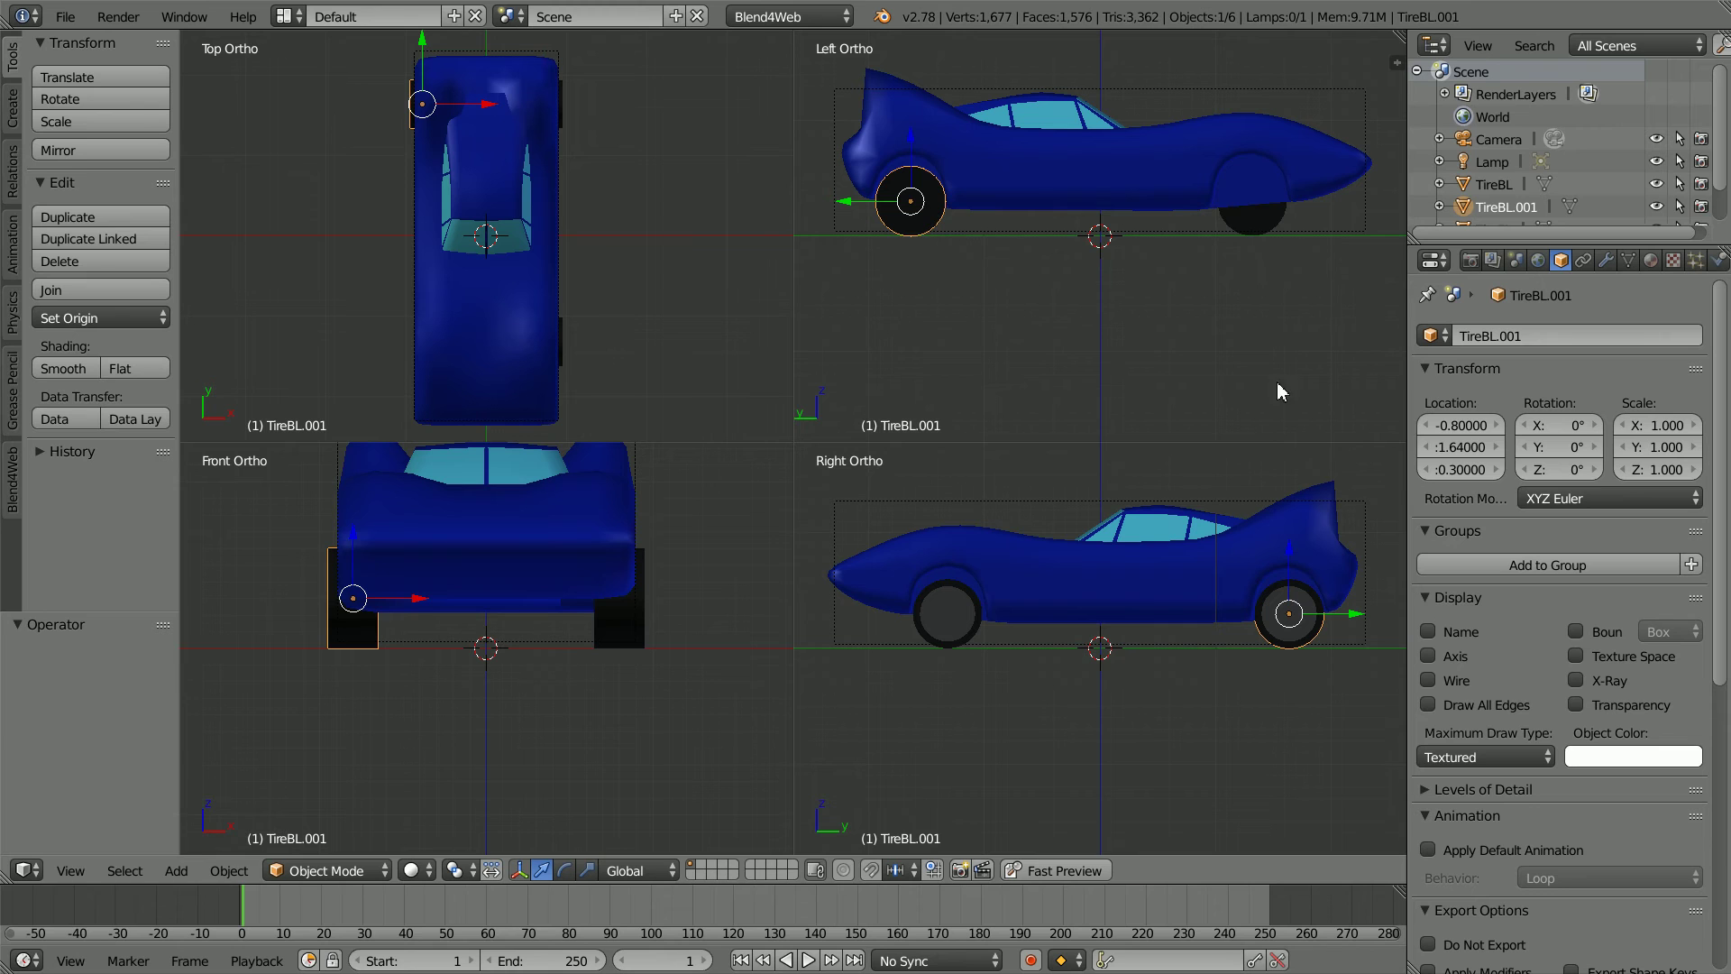
click(1542, 469)
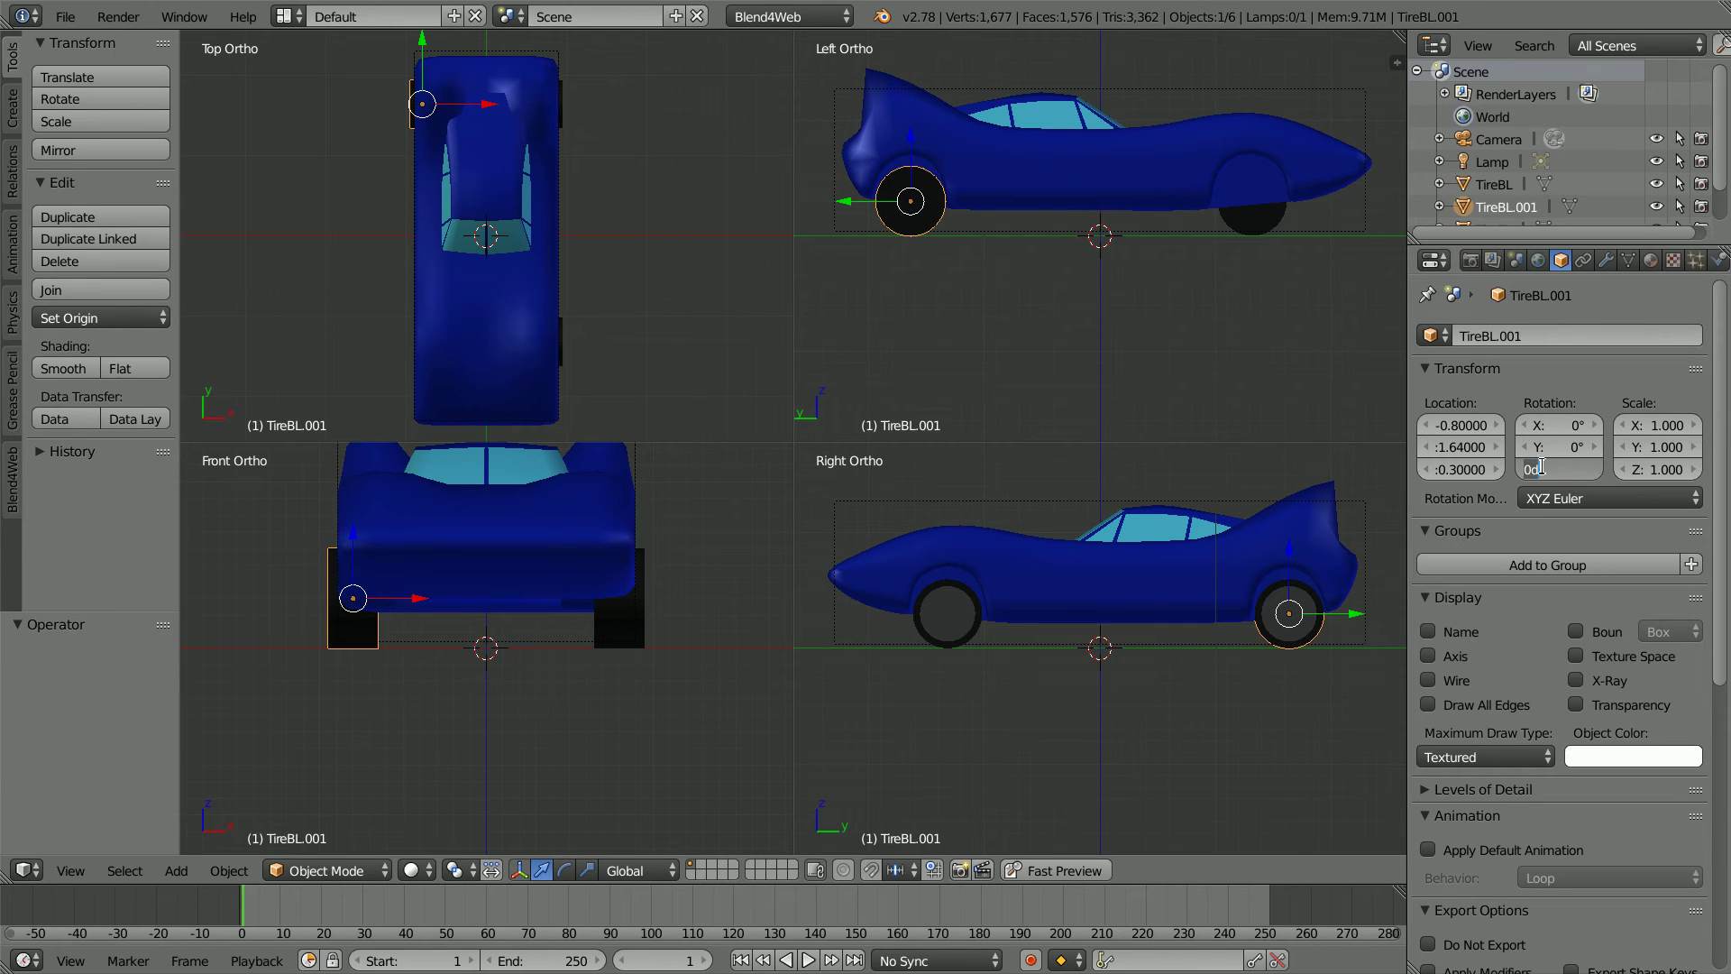
text(180)
key(Return)
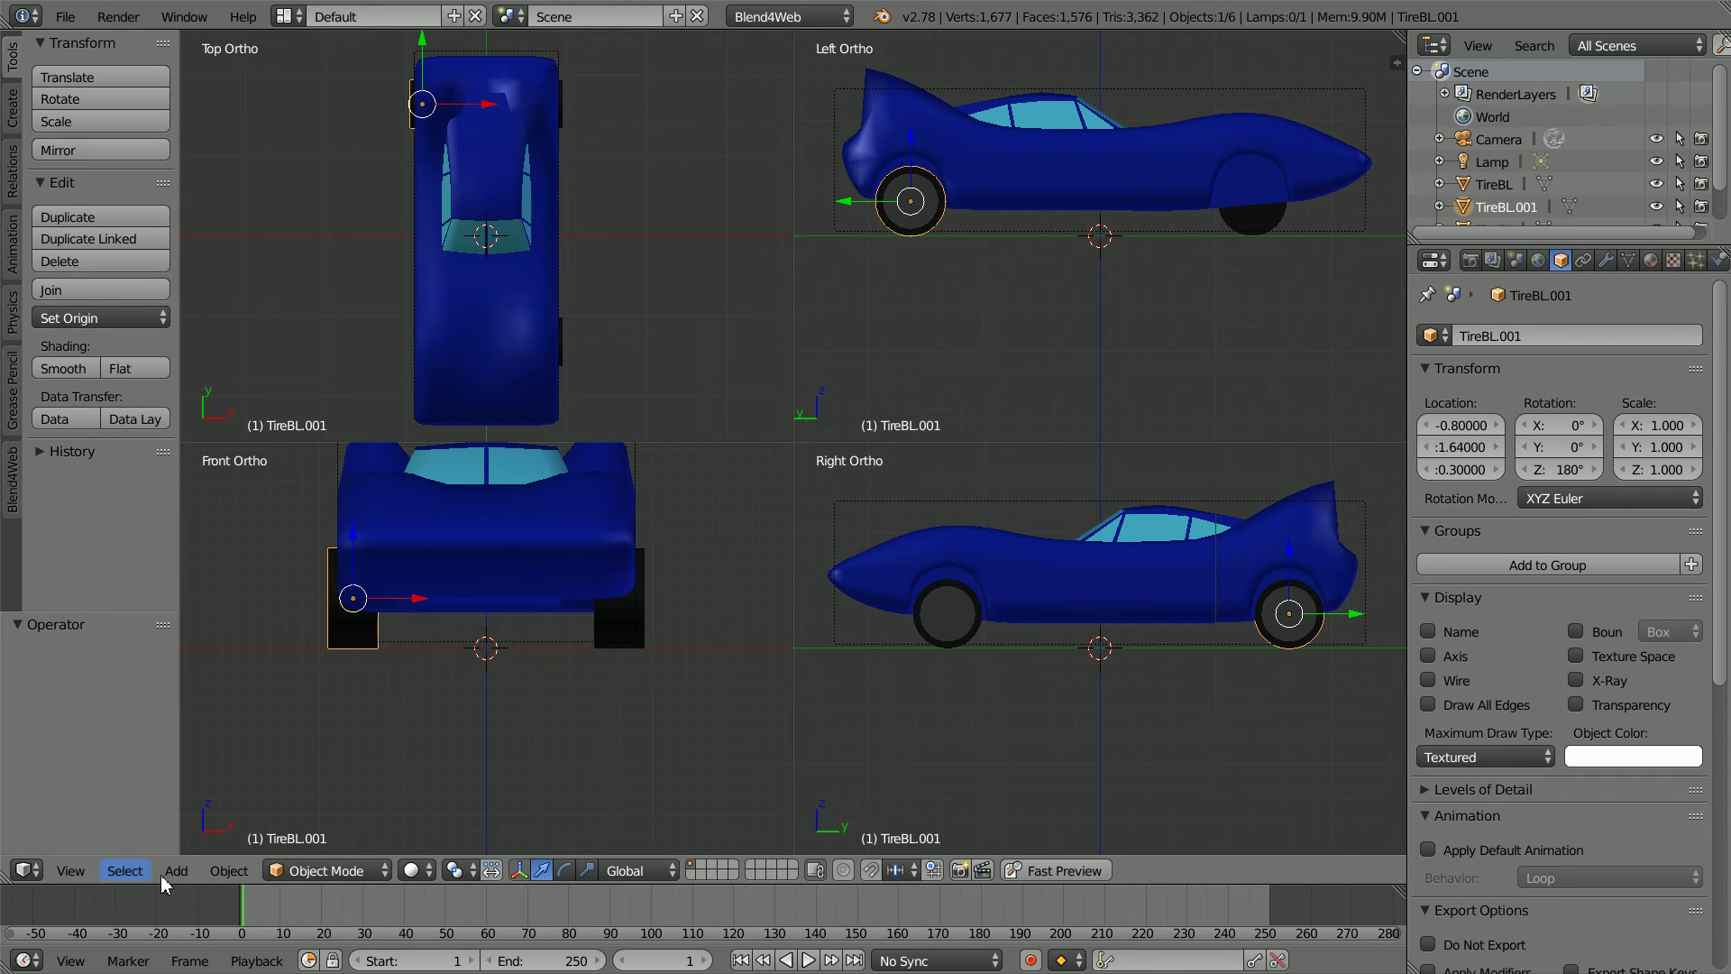
Apply the copied tire's rotation so it reads 0°
click(229, 870)
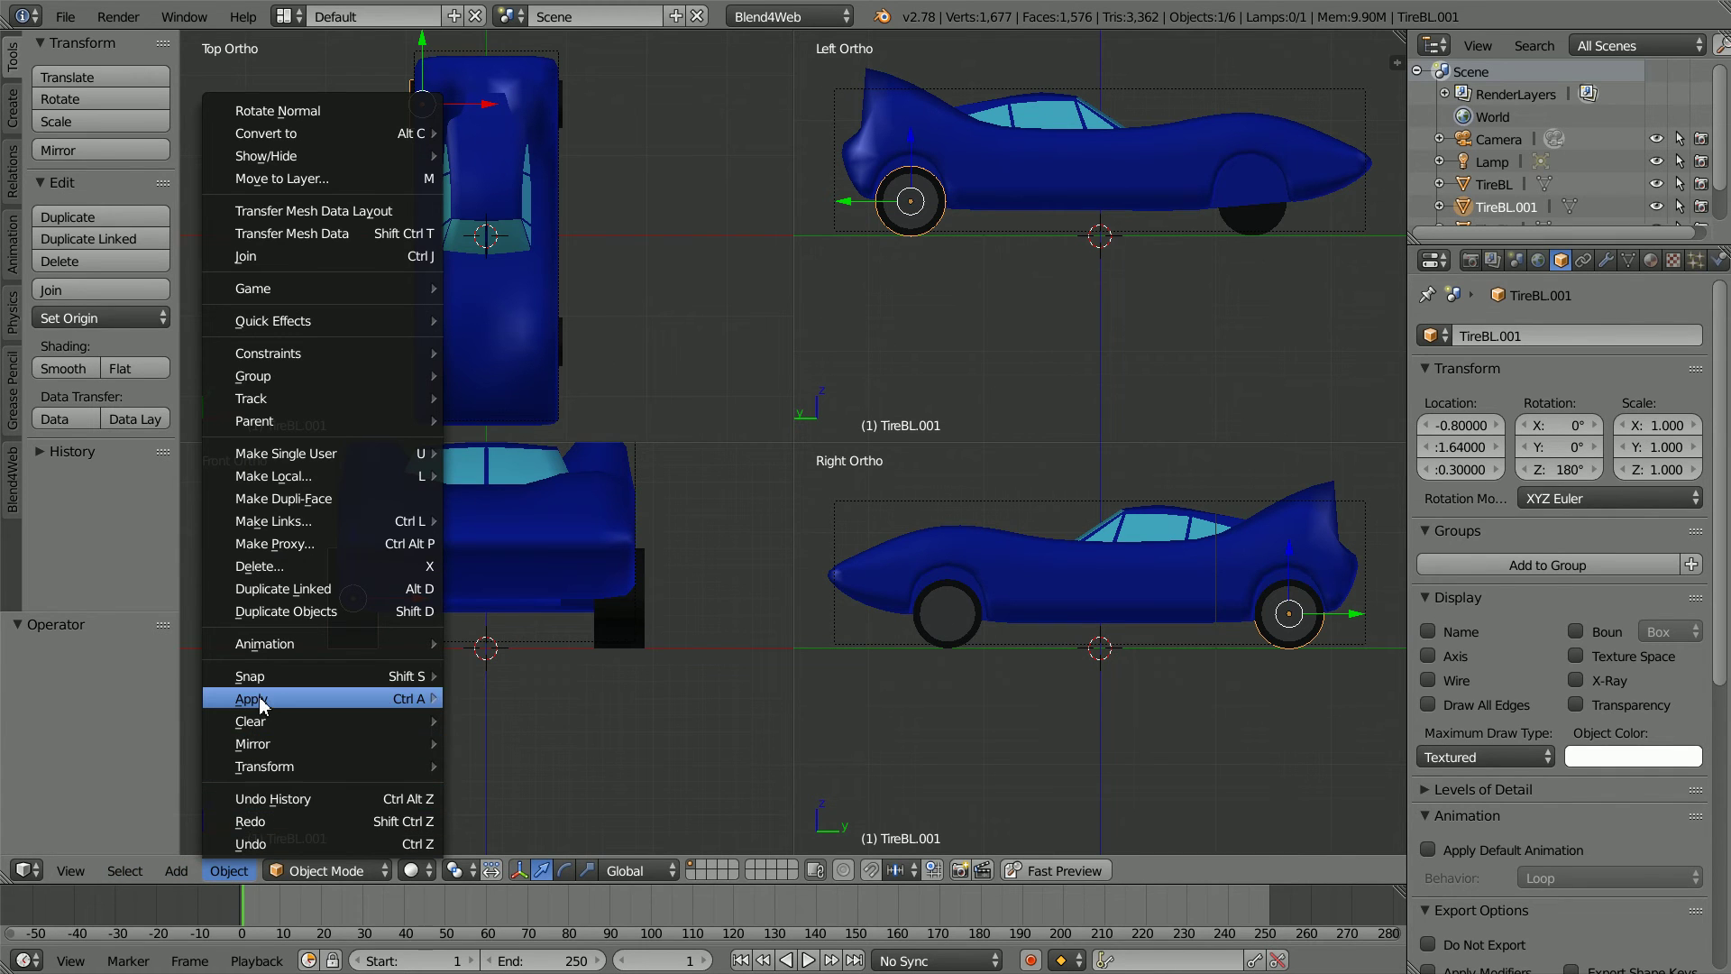
mouse_move(262, 706)
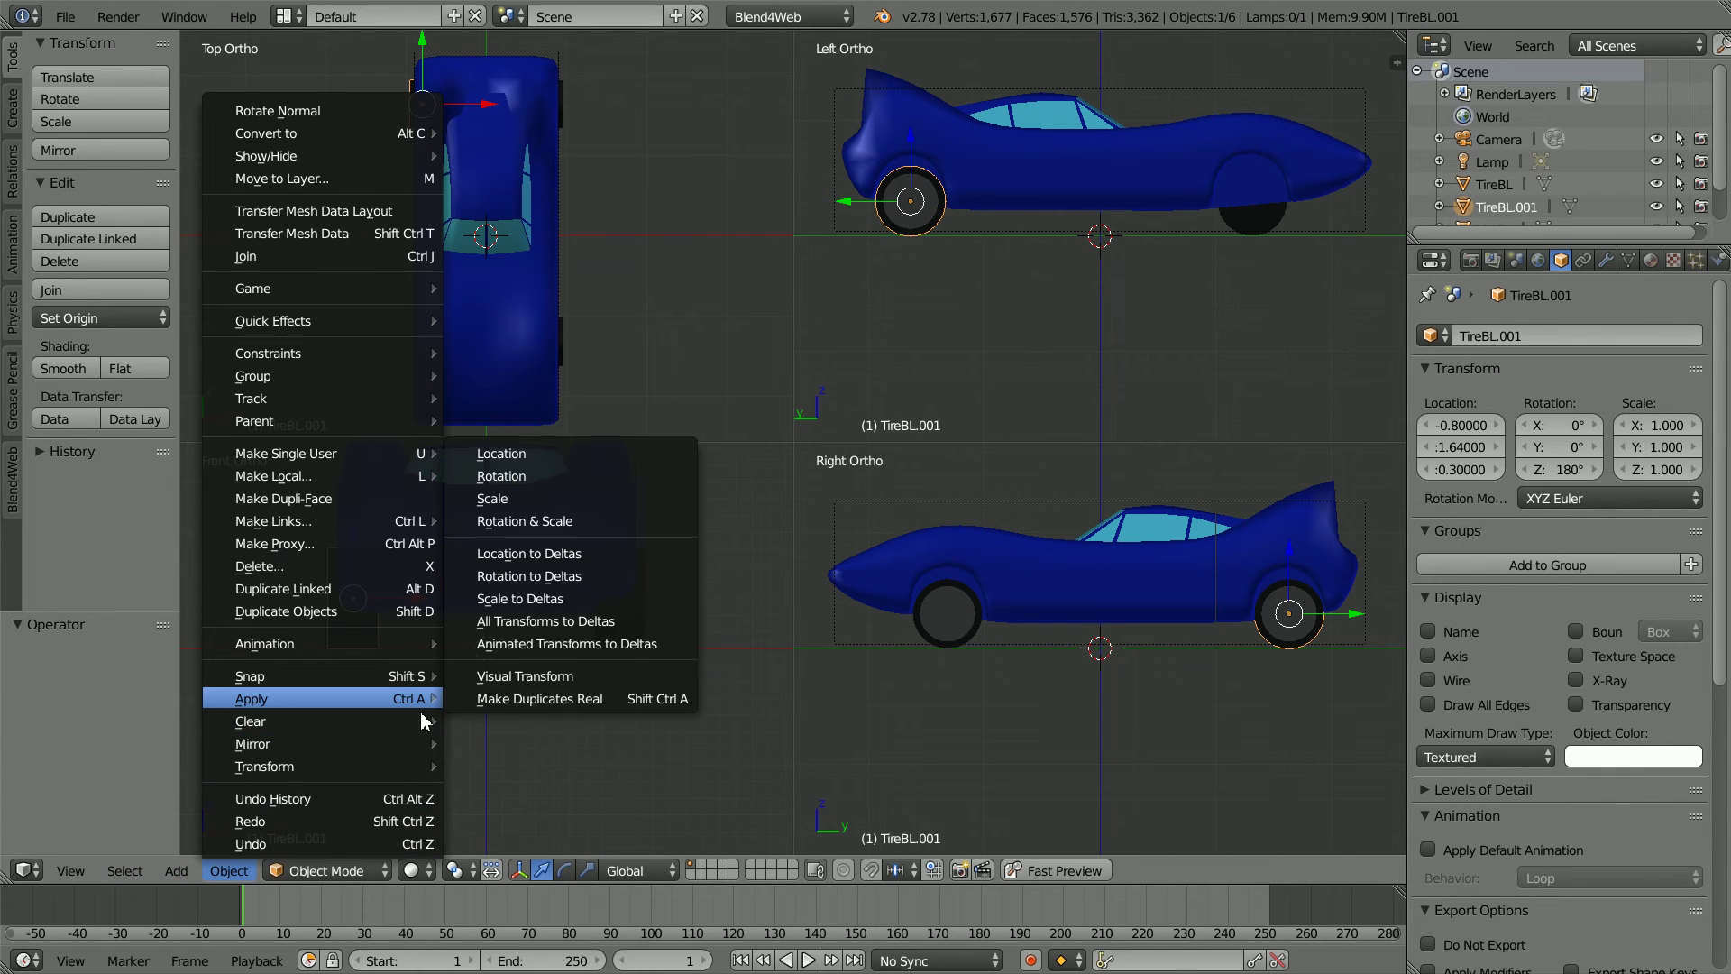
click(547, 478)
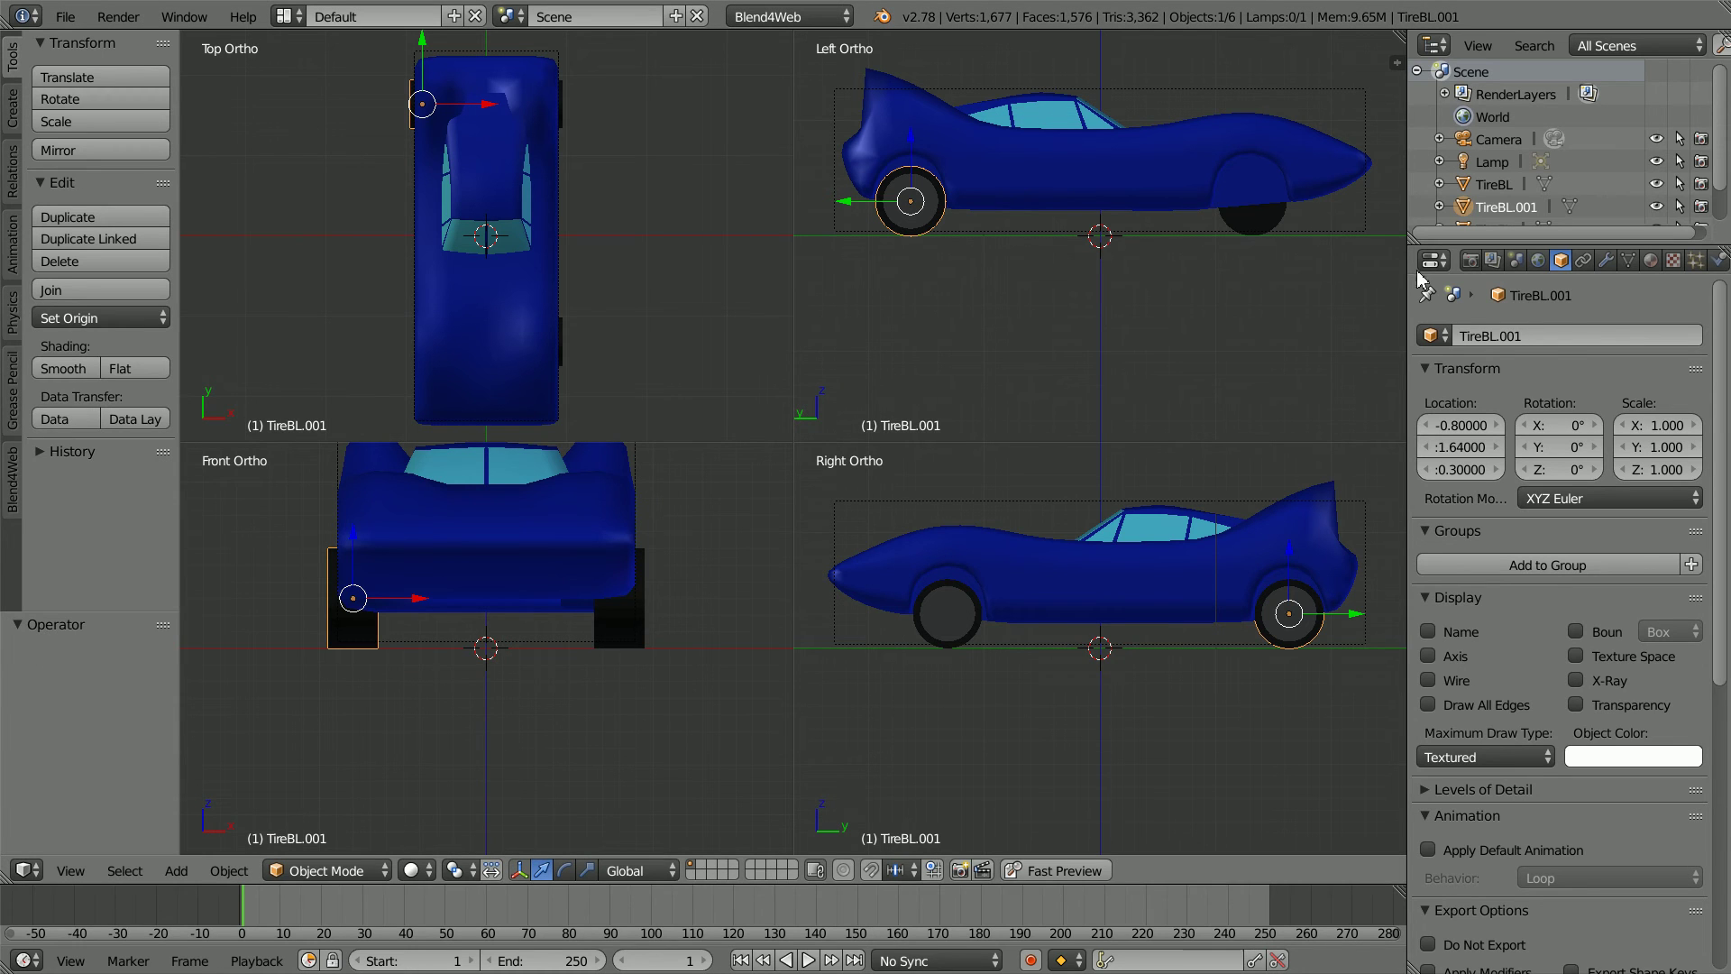
click(1541, 338)
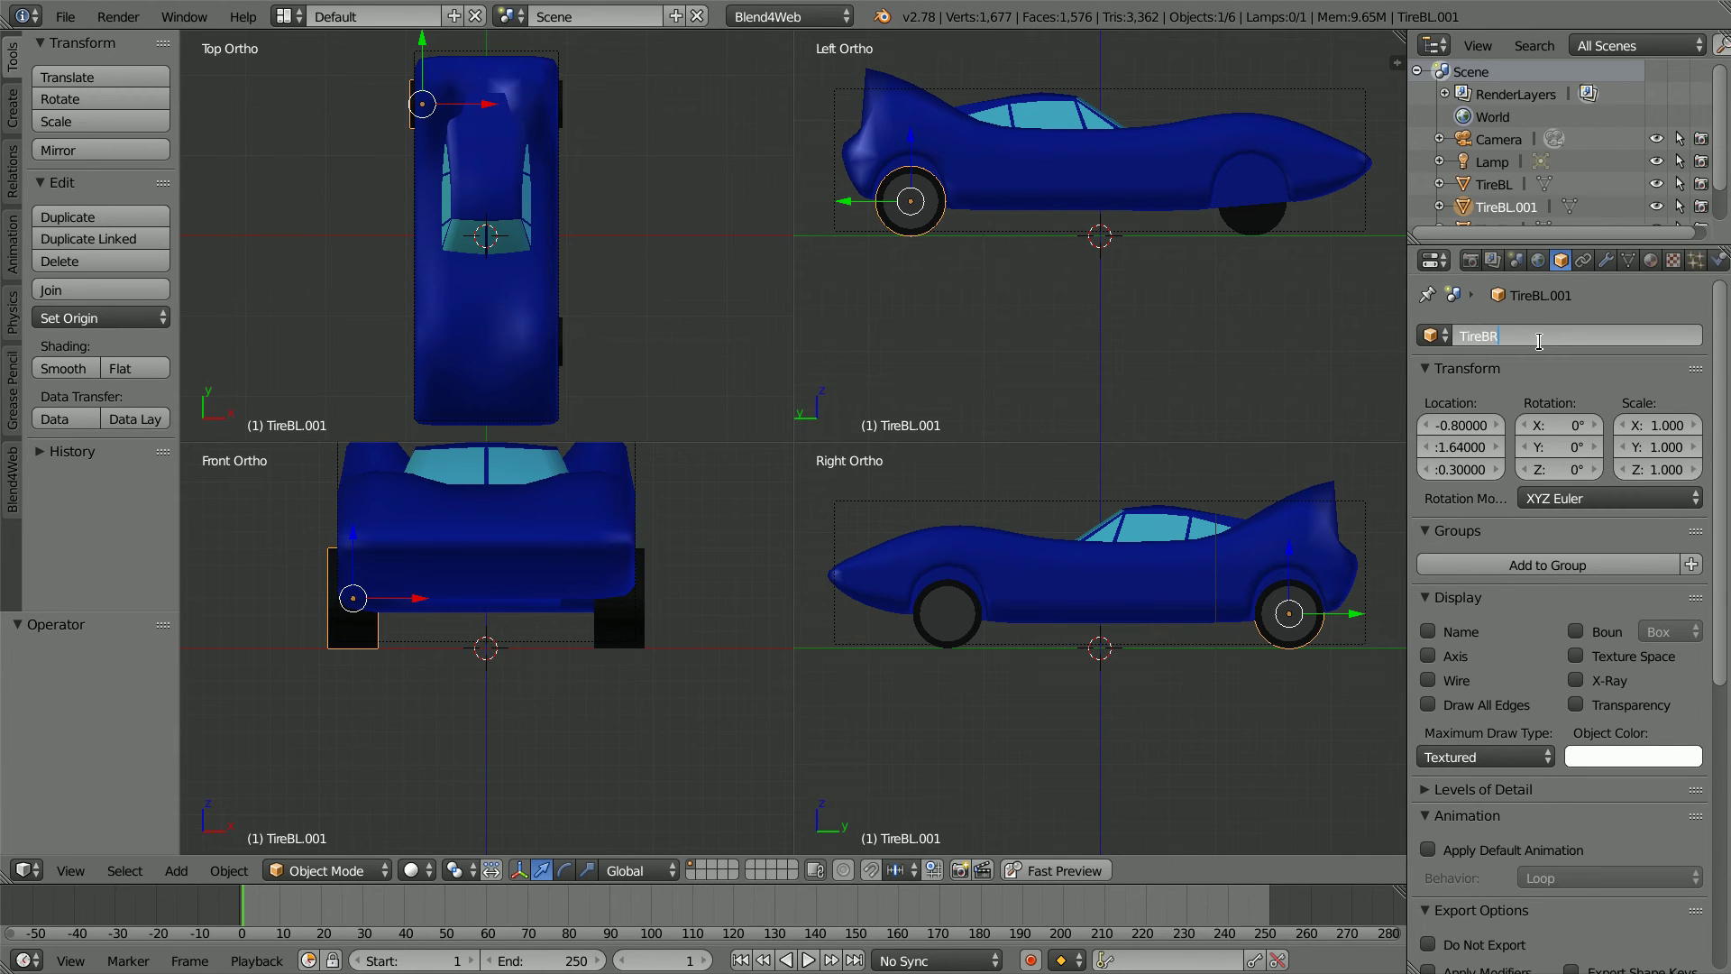
Name the copy TireBR and set its vehicle part to Back Right Wheel
click(1718, 260)
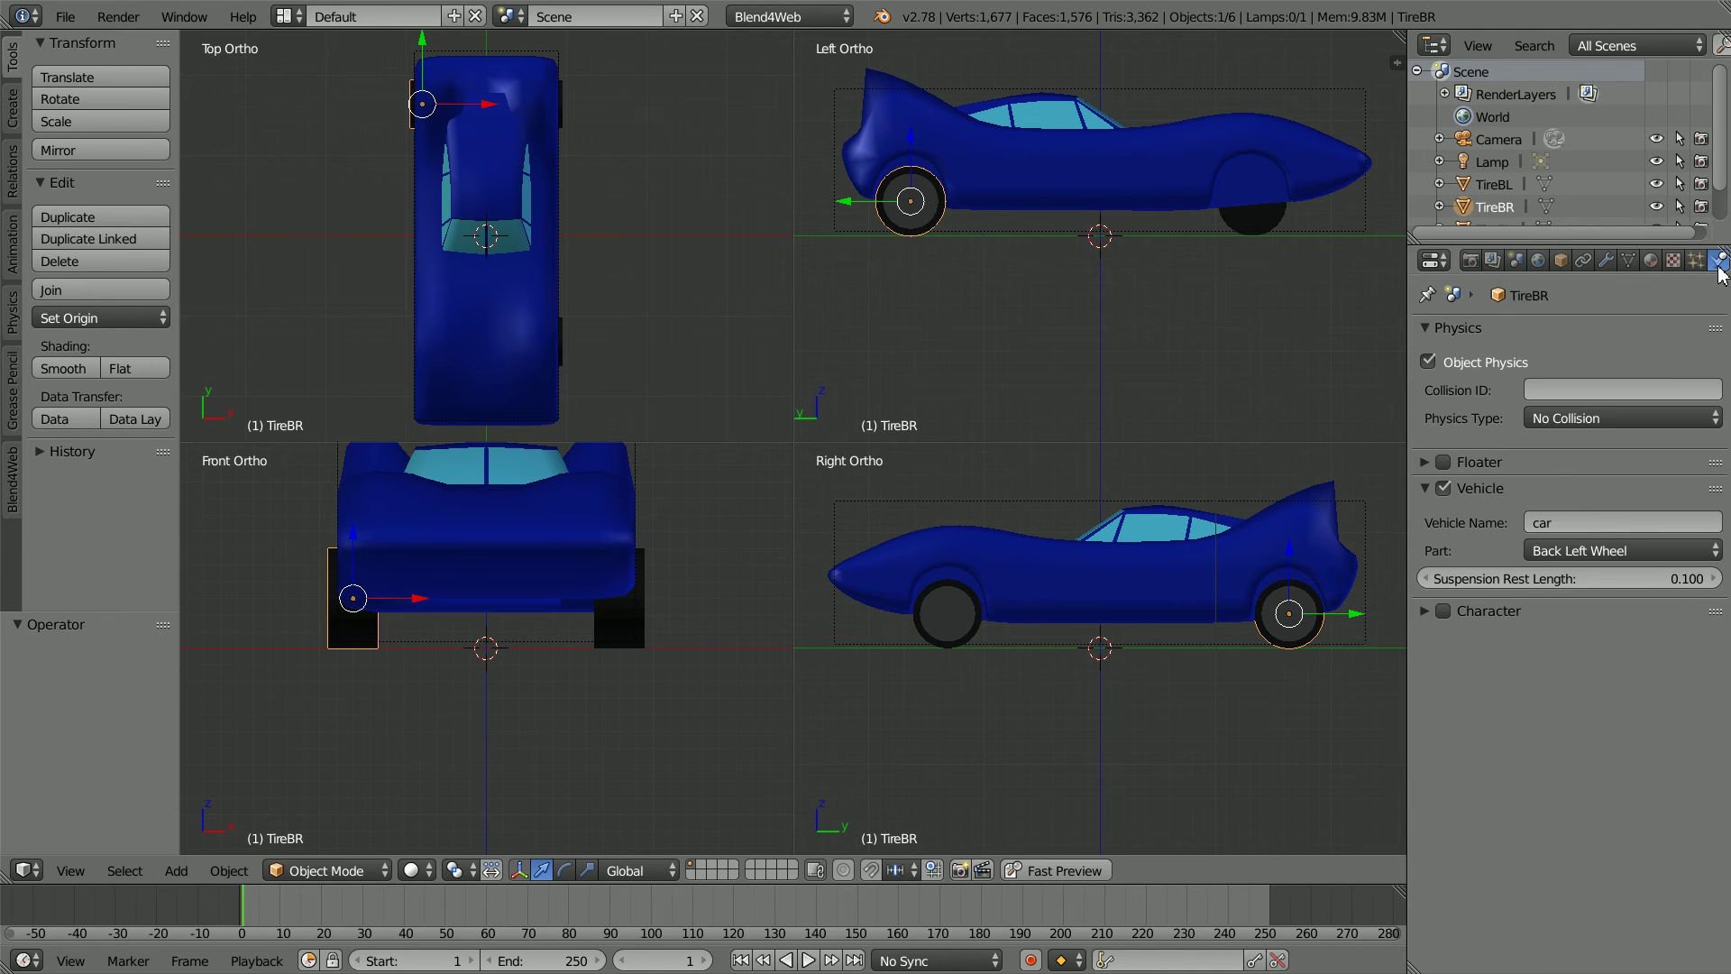
click(1598, 551)
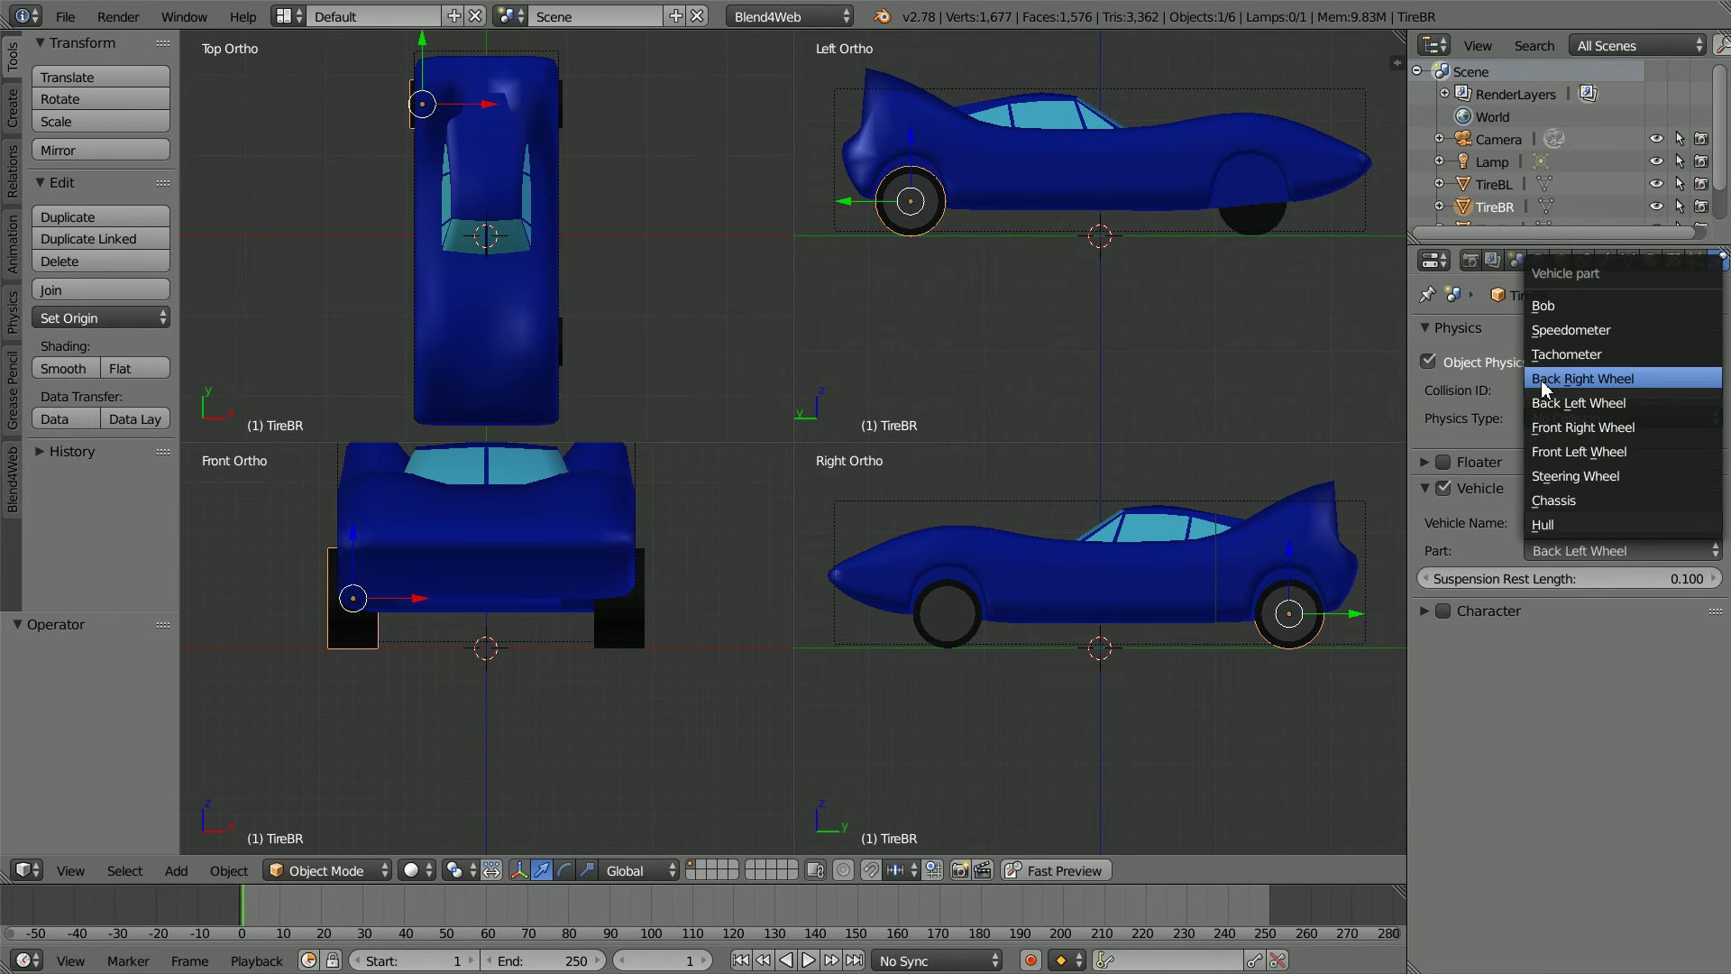
click(1656, 379)
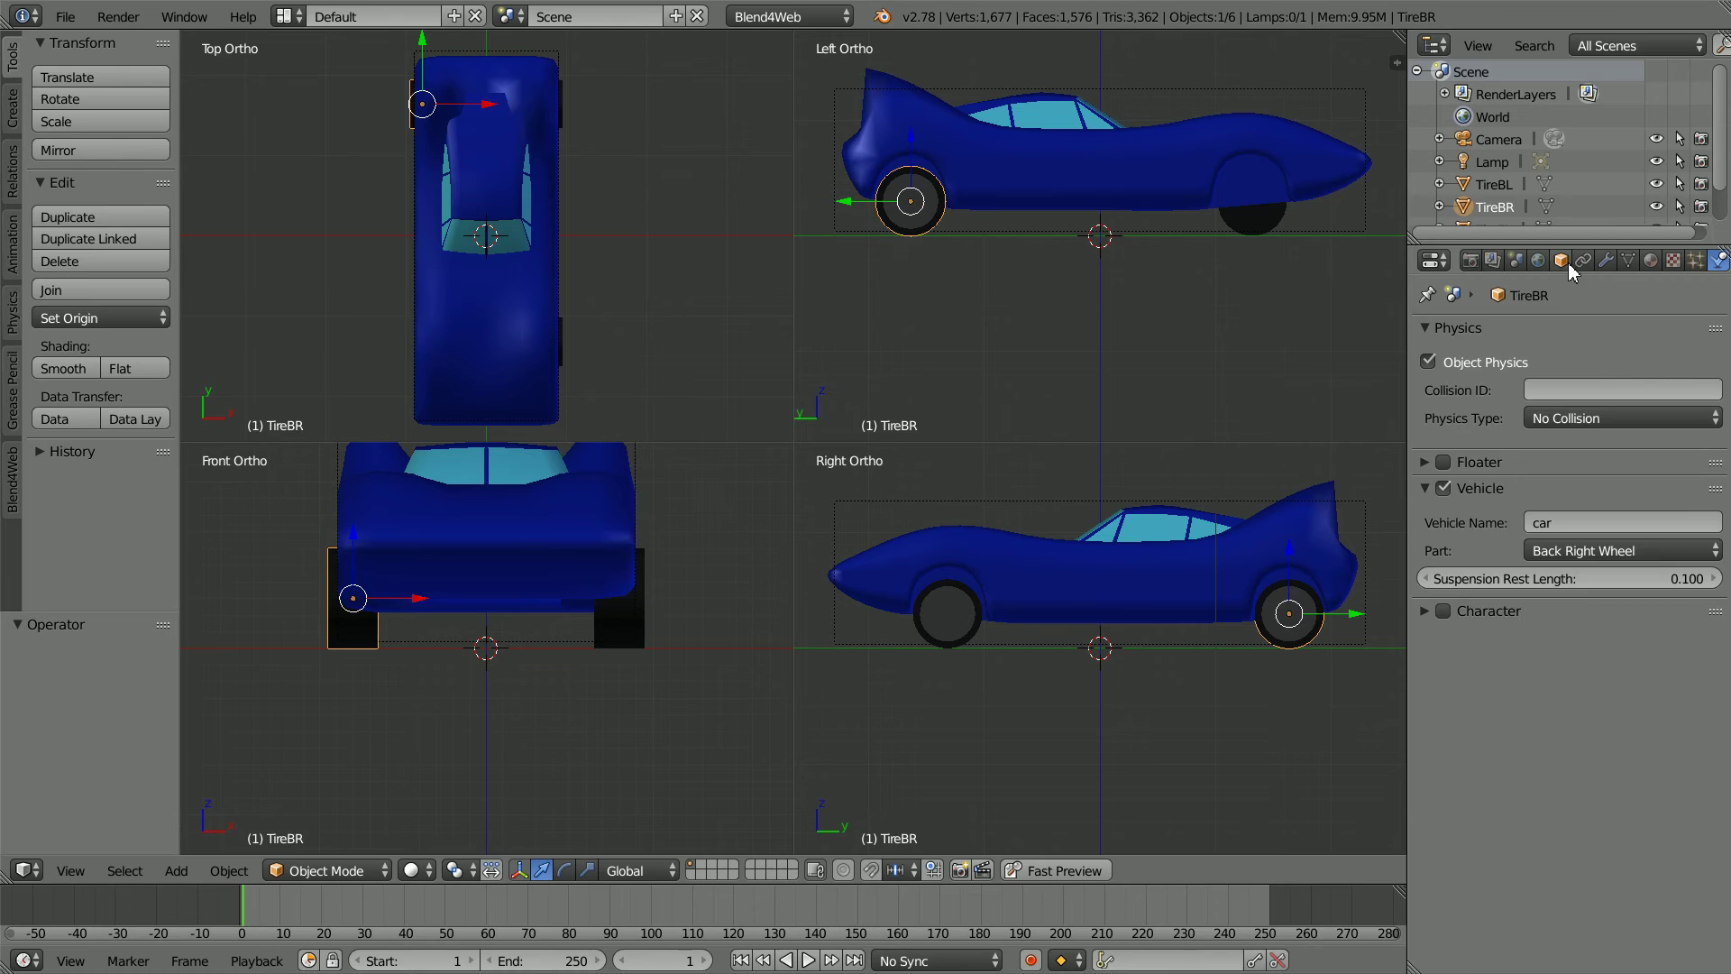
click(1561, 261)
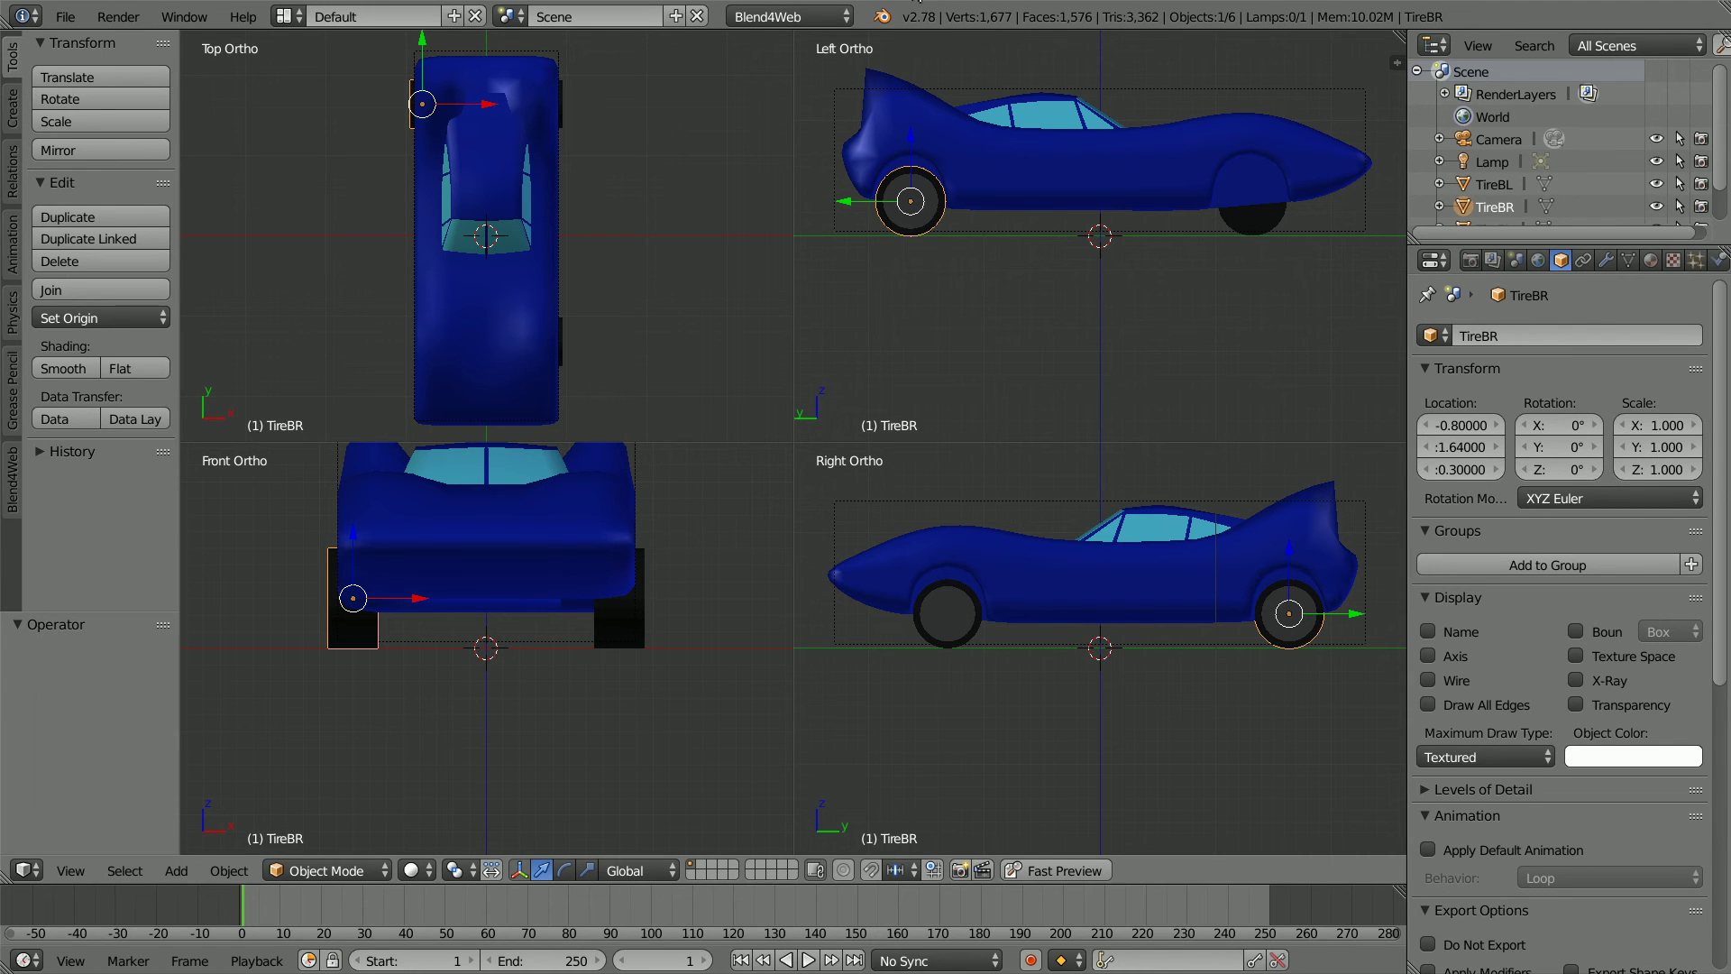
Duplicate TireBR in place and move the copy to Location Y -1.32
key(shift+d)
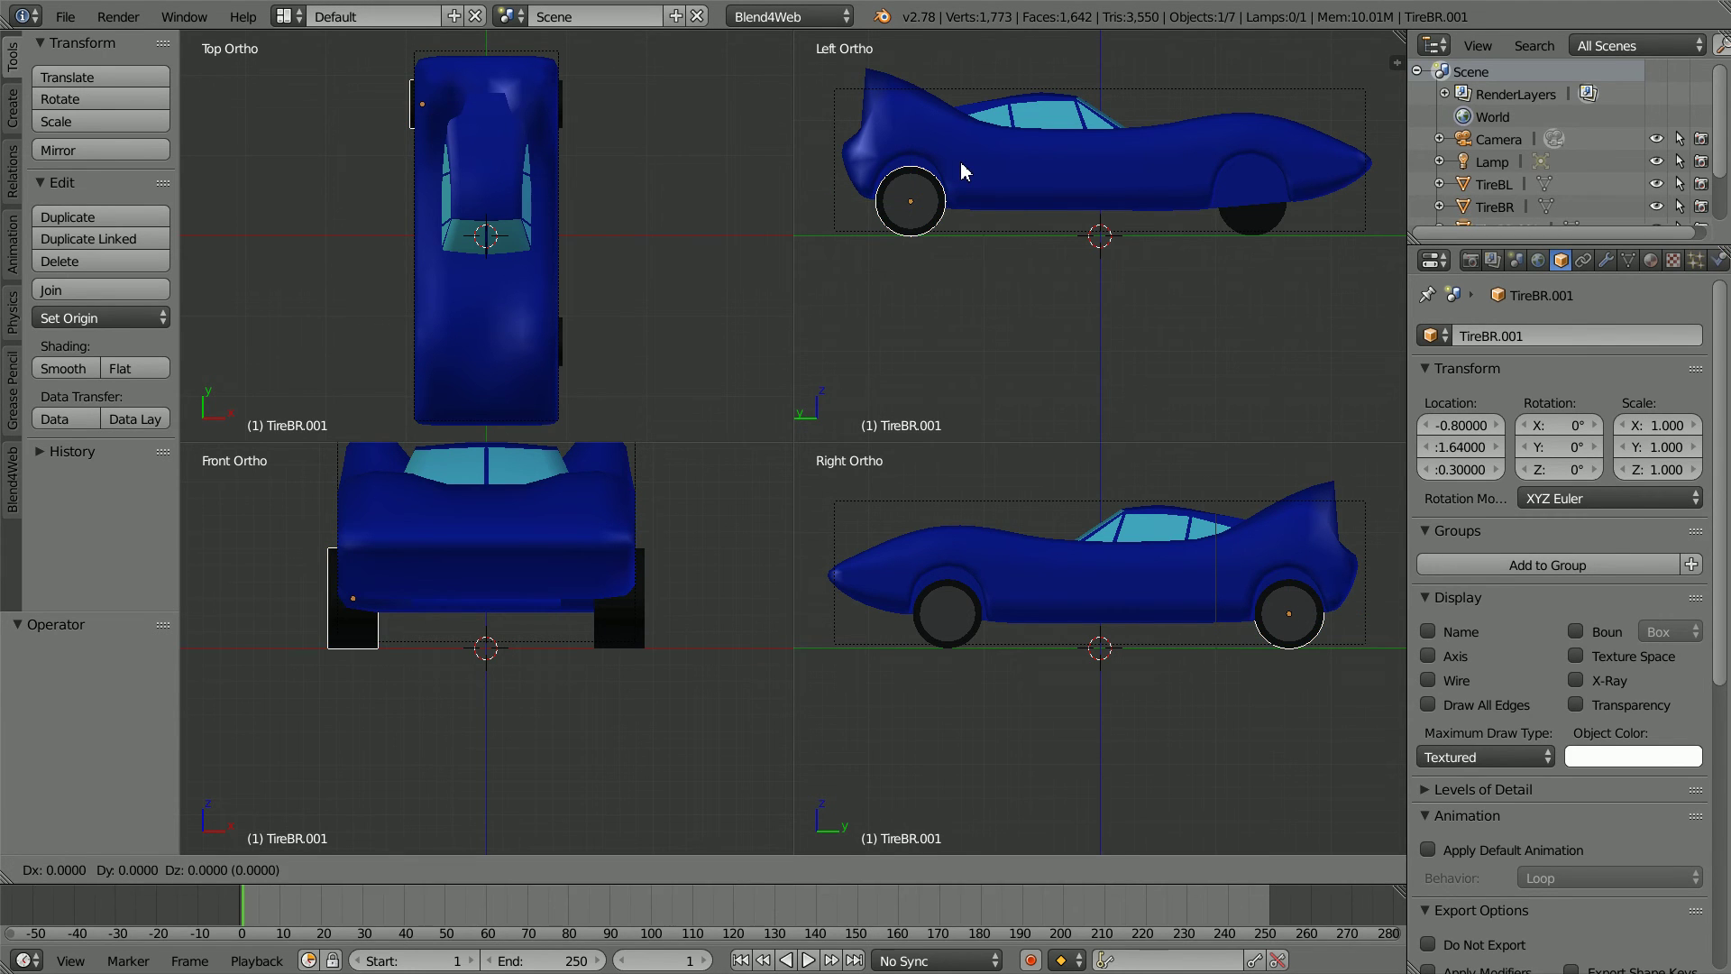
key(Escape)
click(1461, 448)
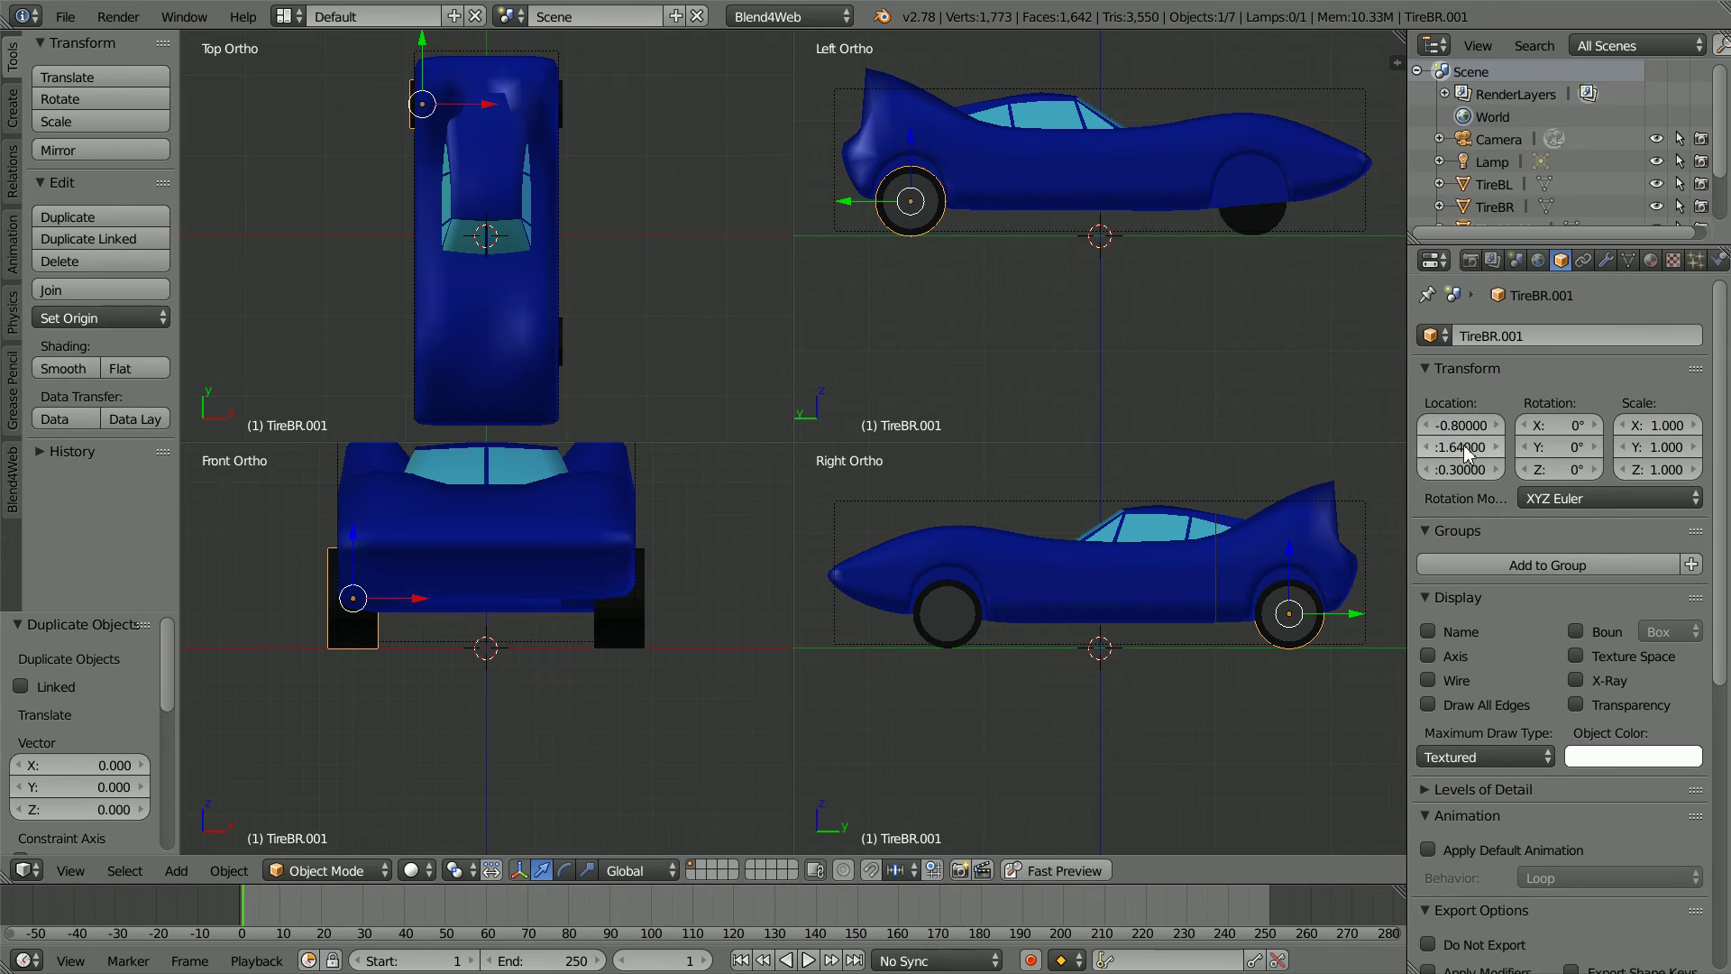
key(BackSpace)
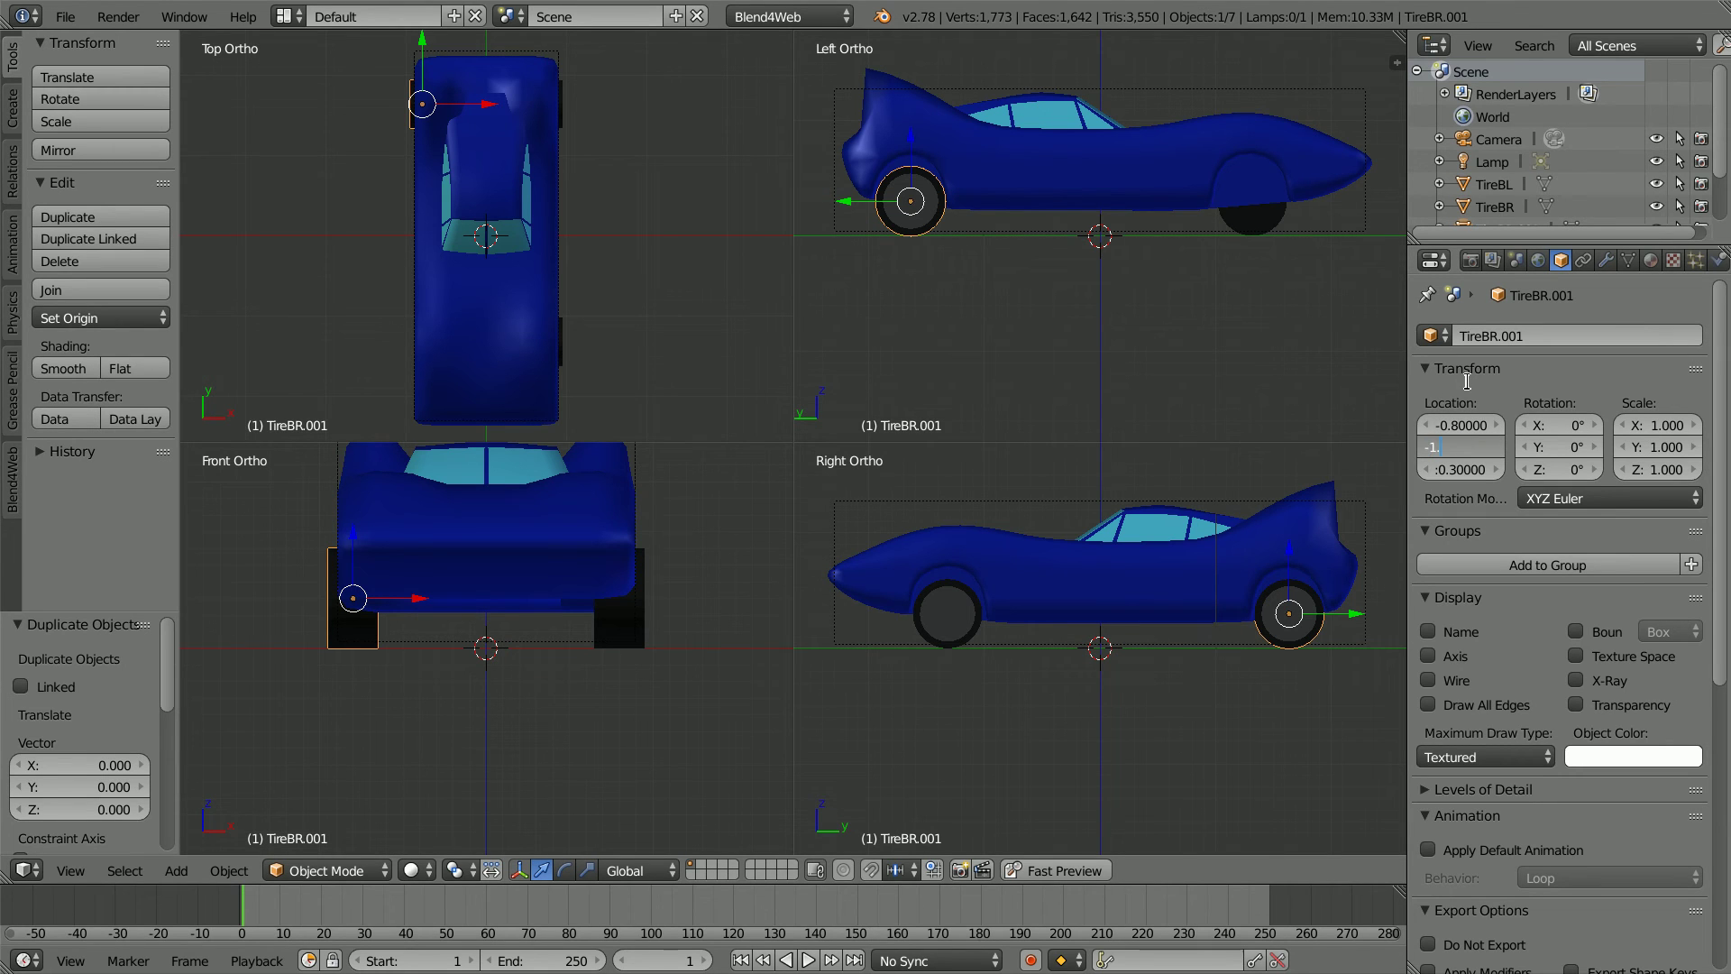
text(-1.32)
key(Return)
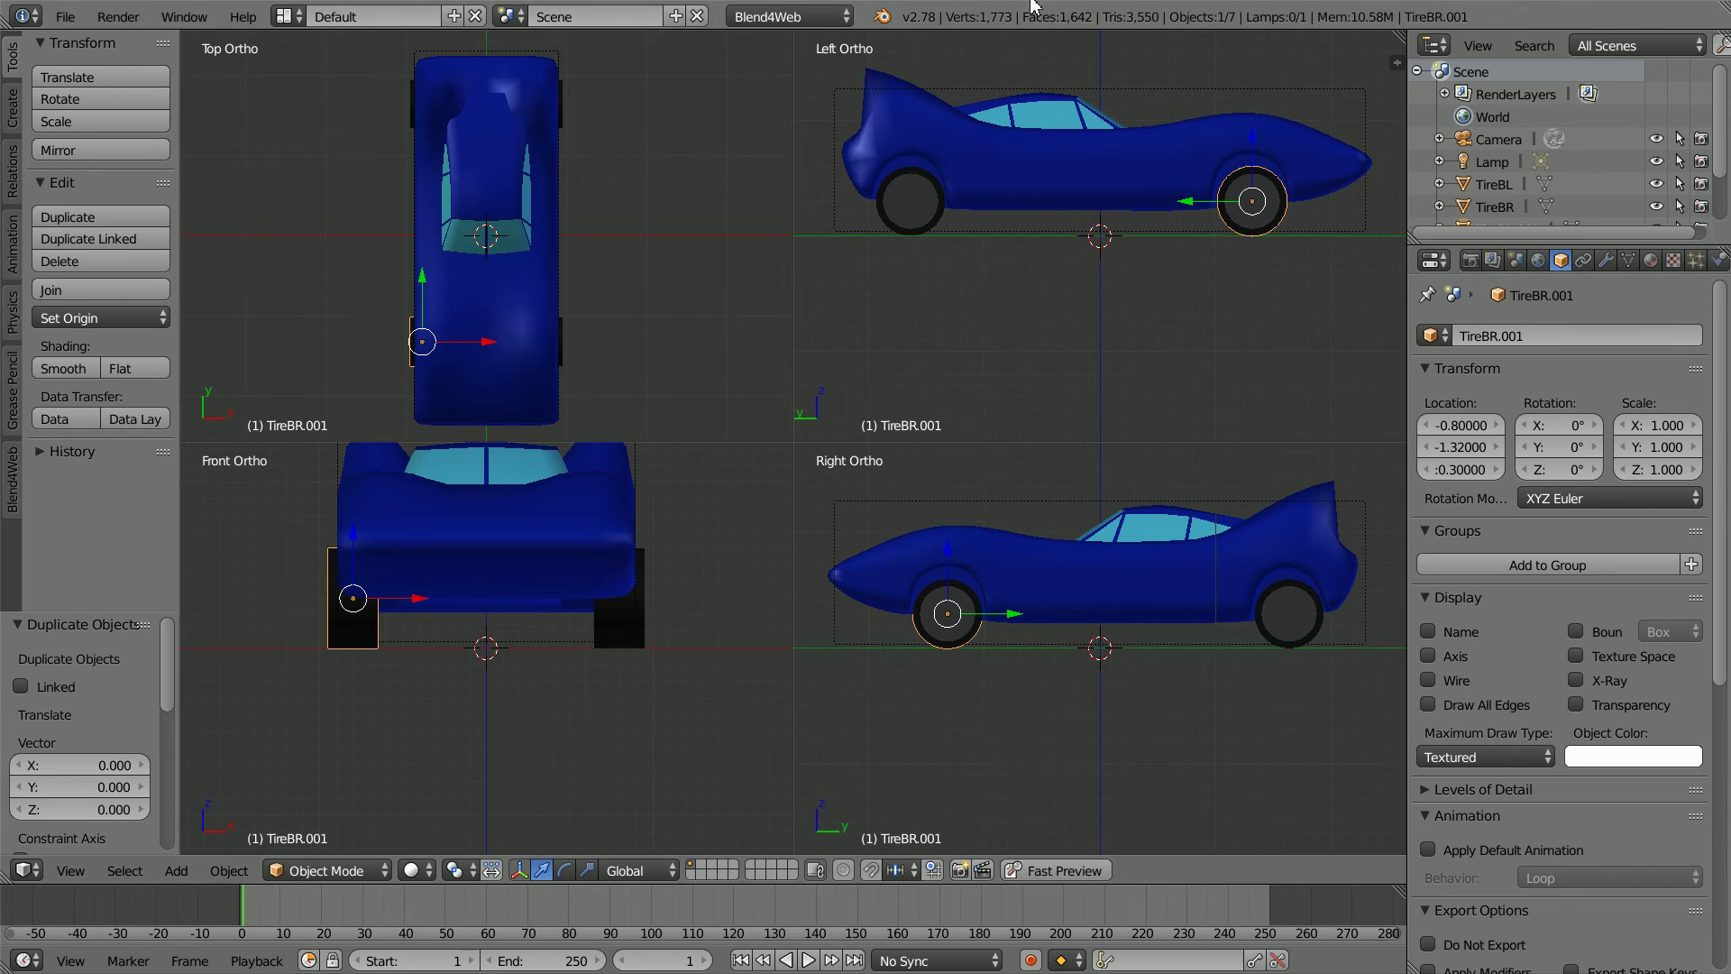
Rename the front copy TireFR and set its vehicle part to Front Right Wheel
click(1536, 337)
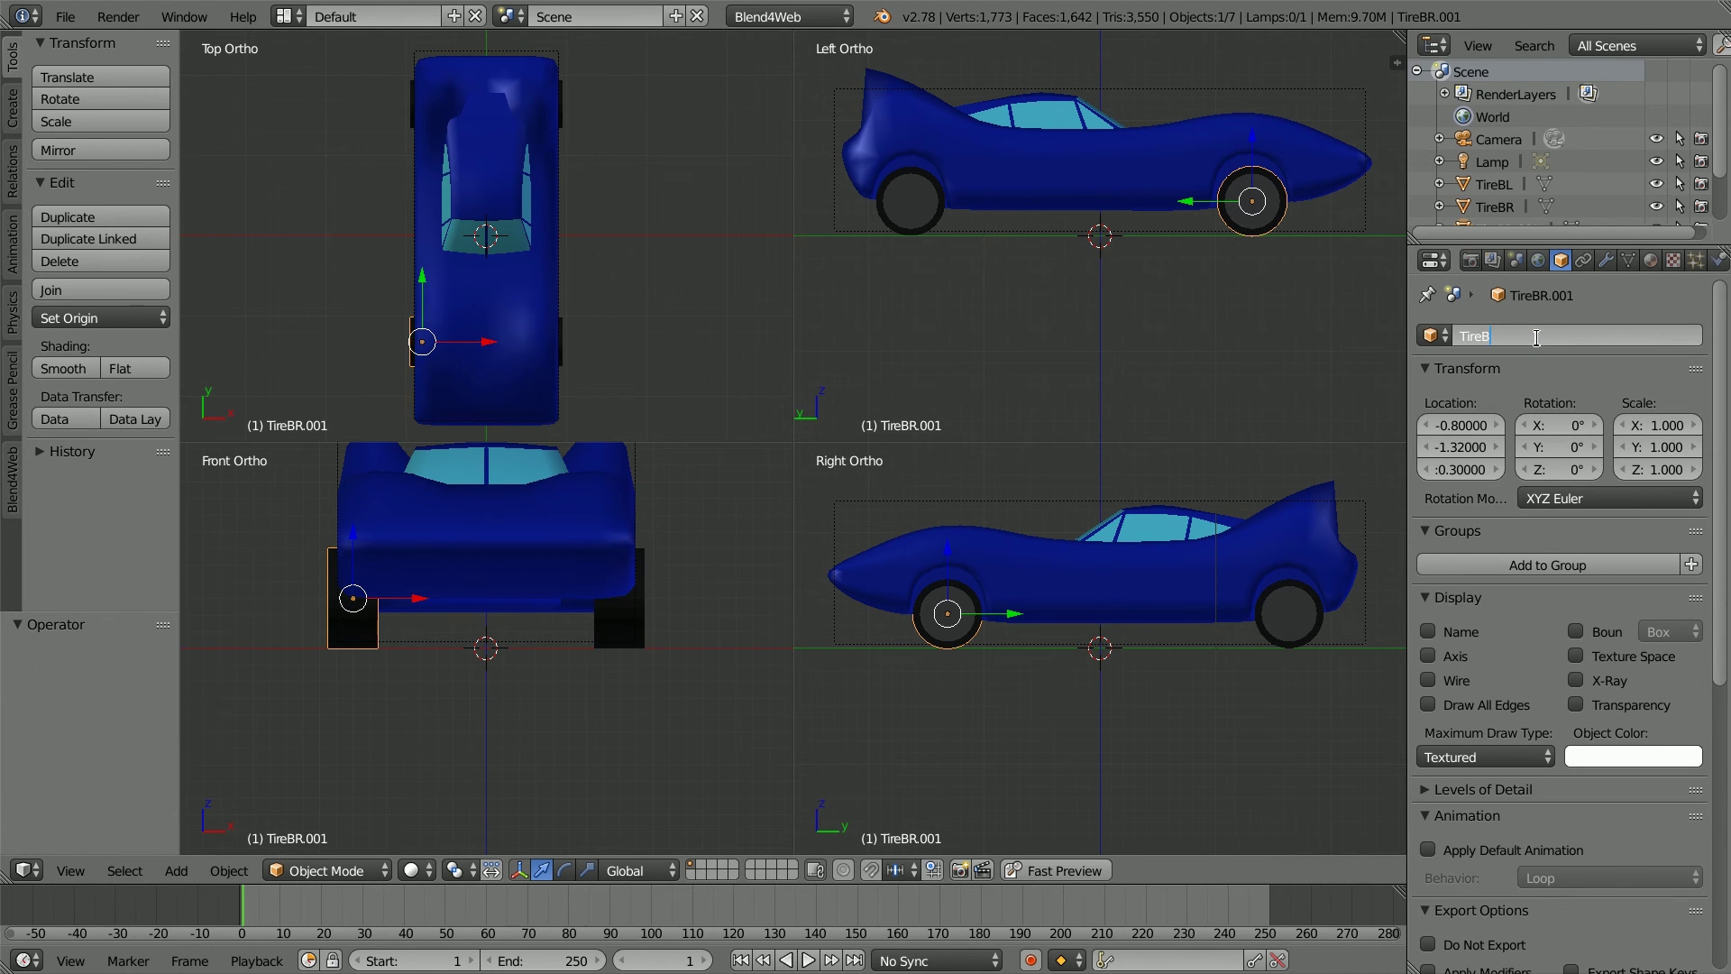
text(TireFR)
click(1719, 262)
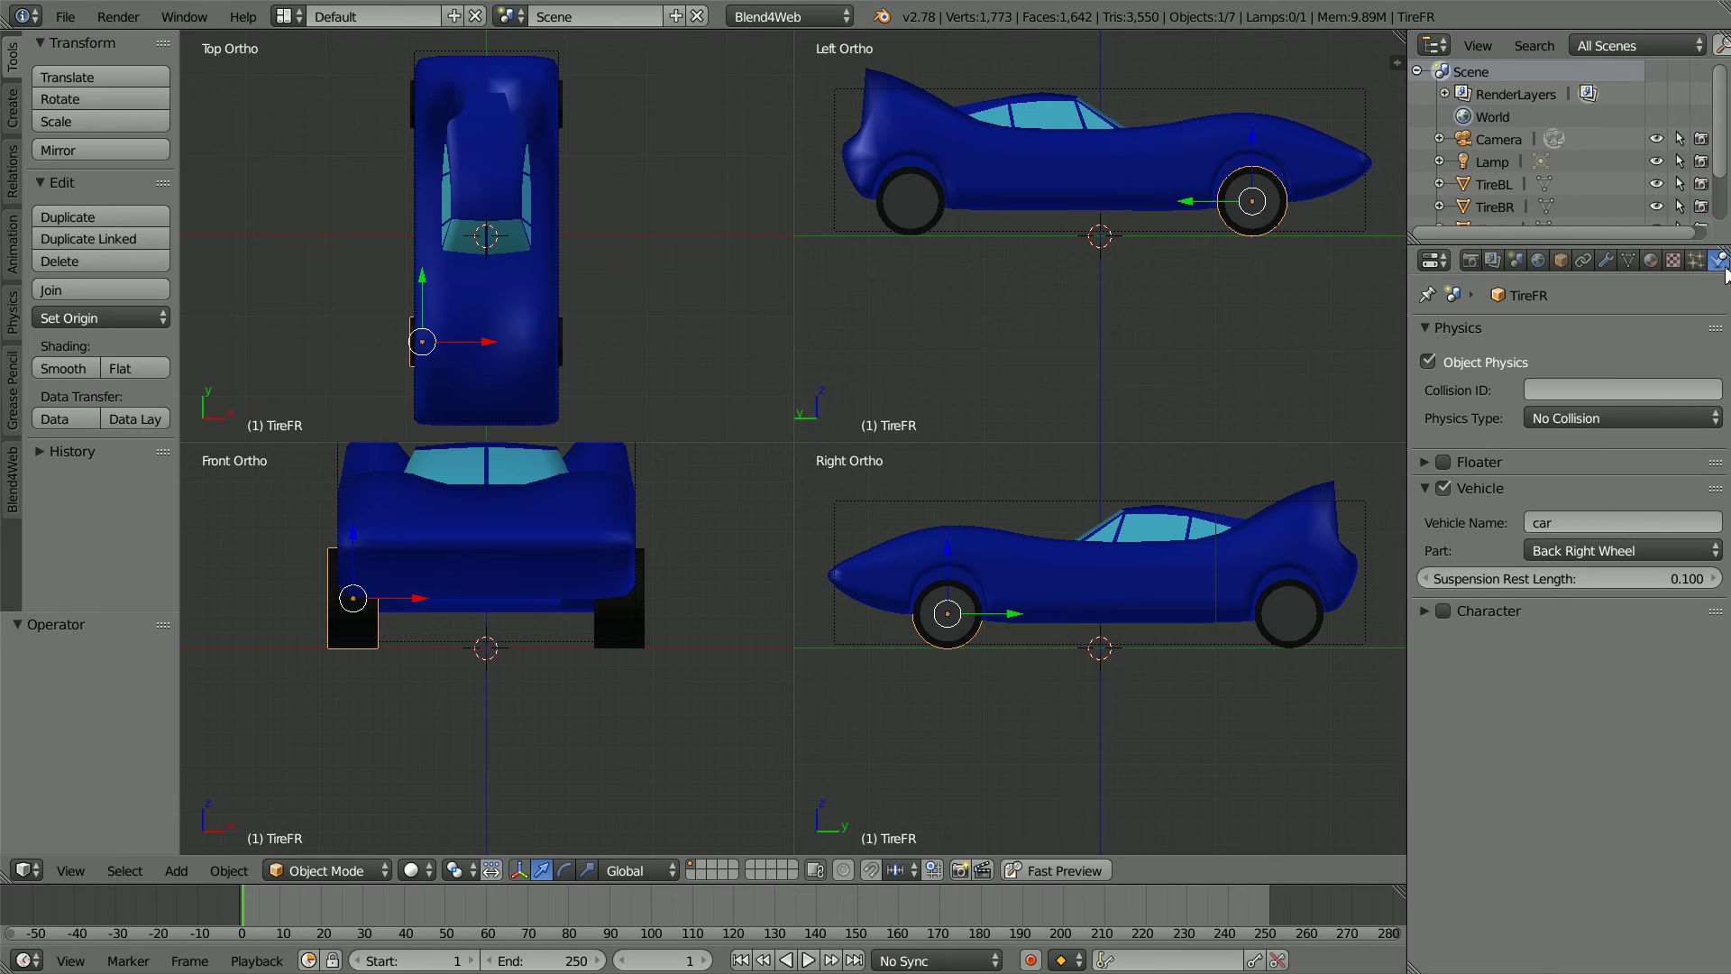
click(1578, 552)
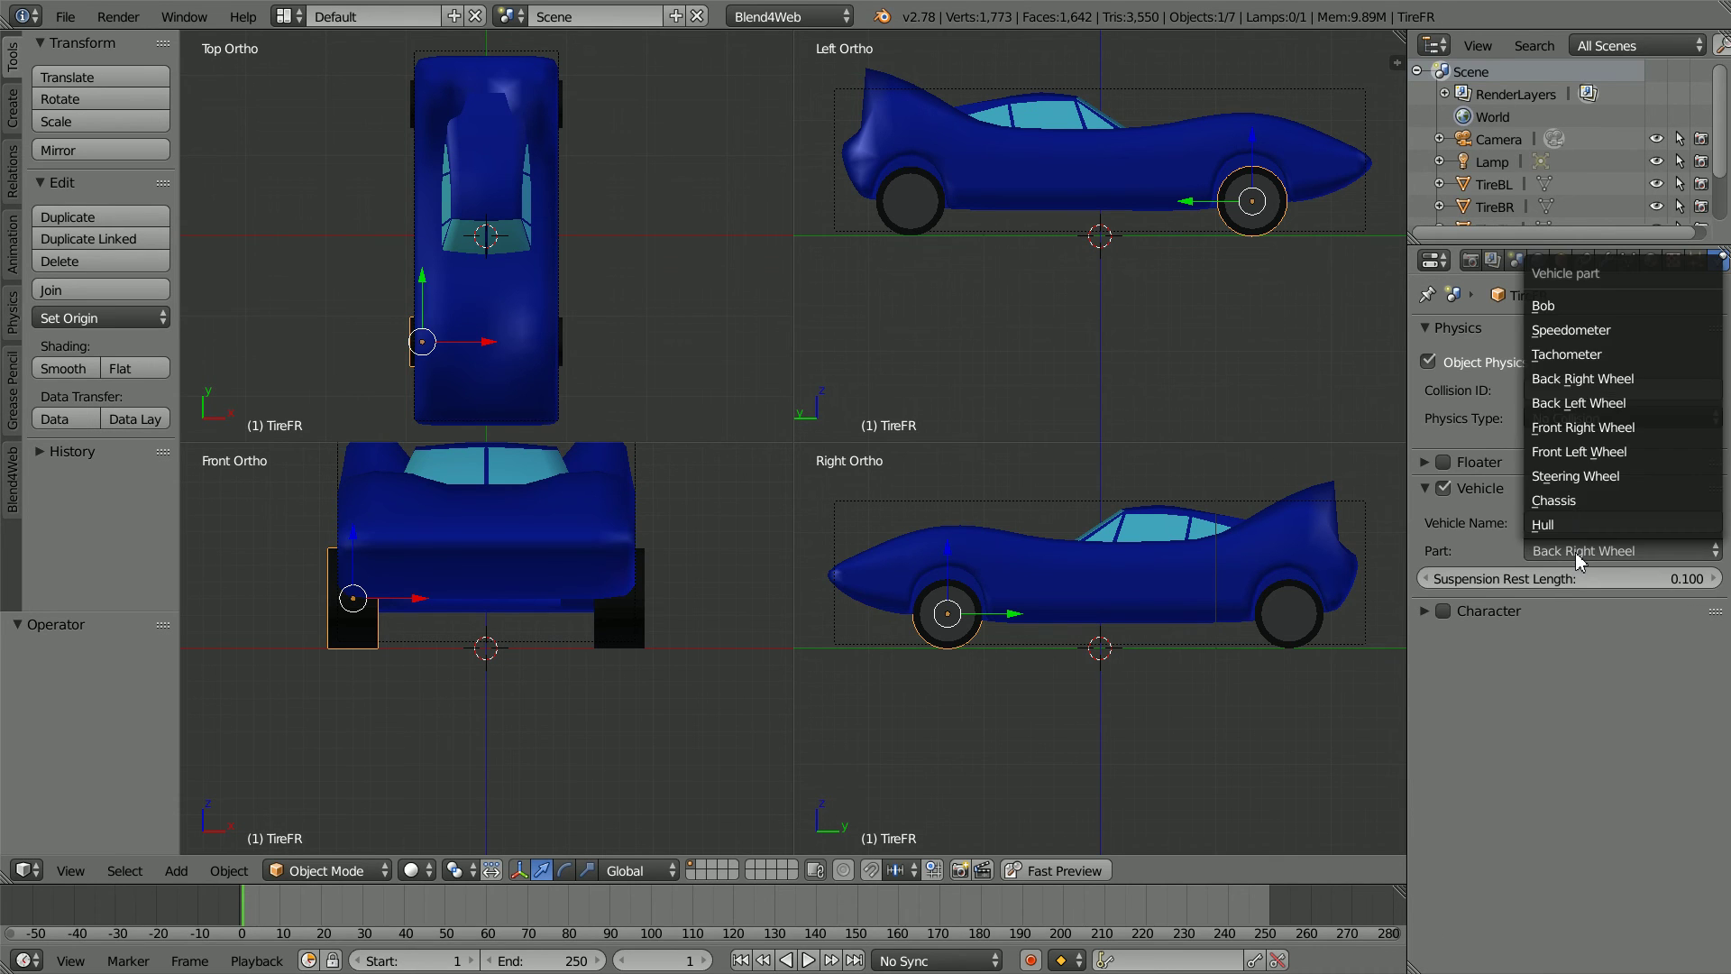
click(1667, 438)
click(1561, 261)
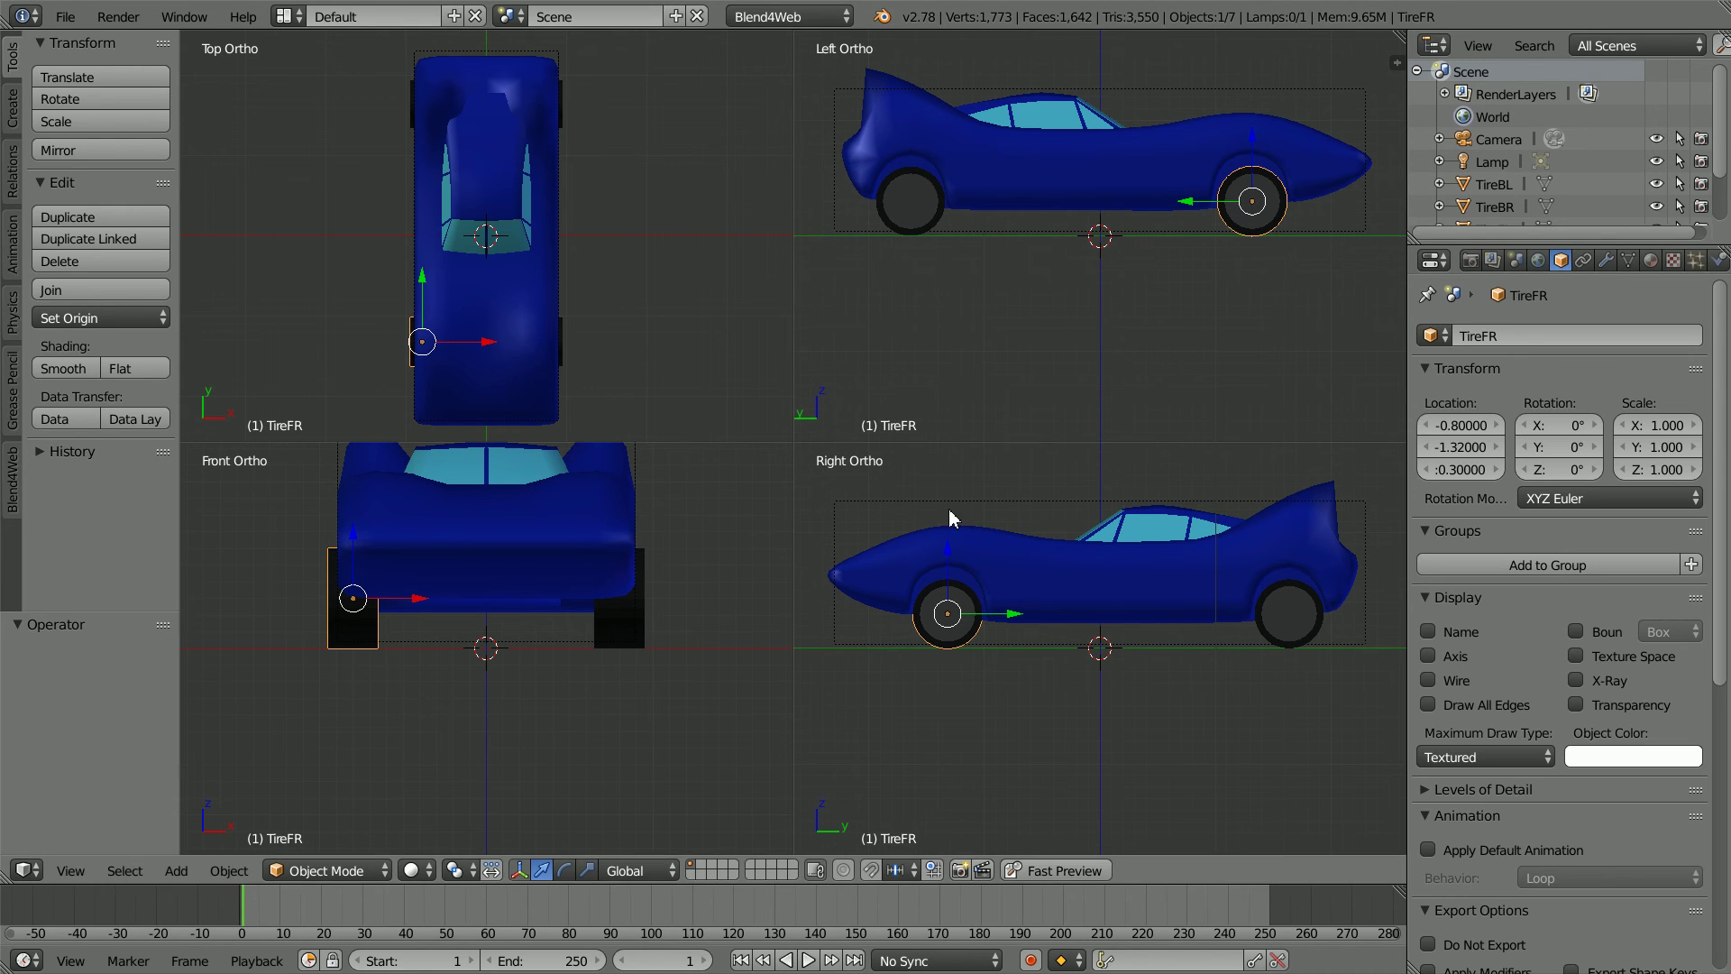
Select the bluebird body, set its vehicle name to 'car' and keep part Chassis
right_click(1122, 598)
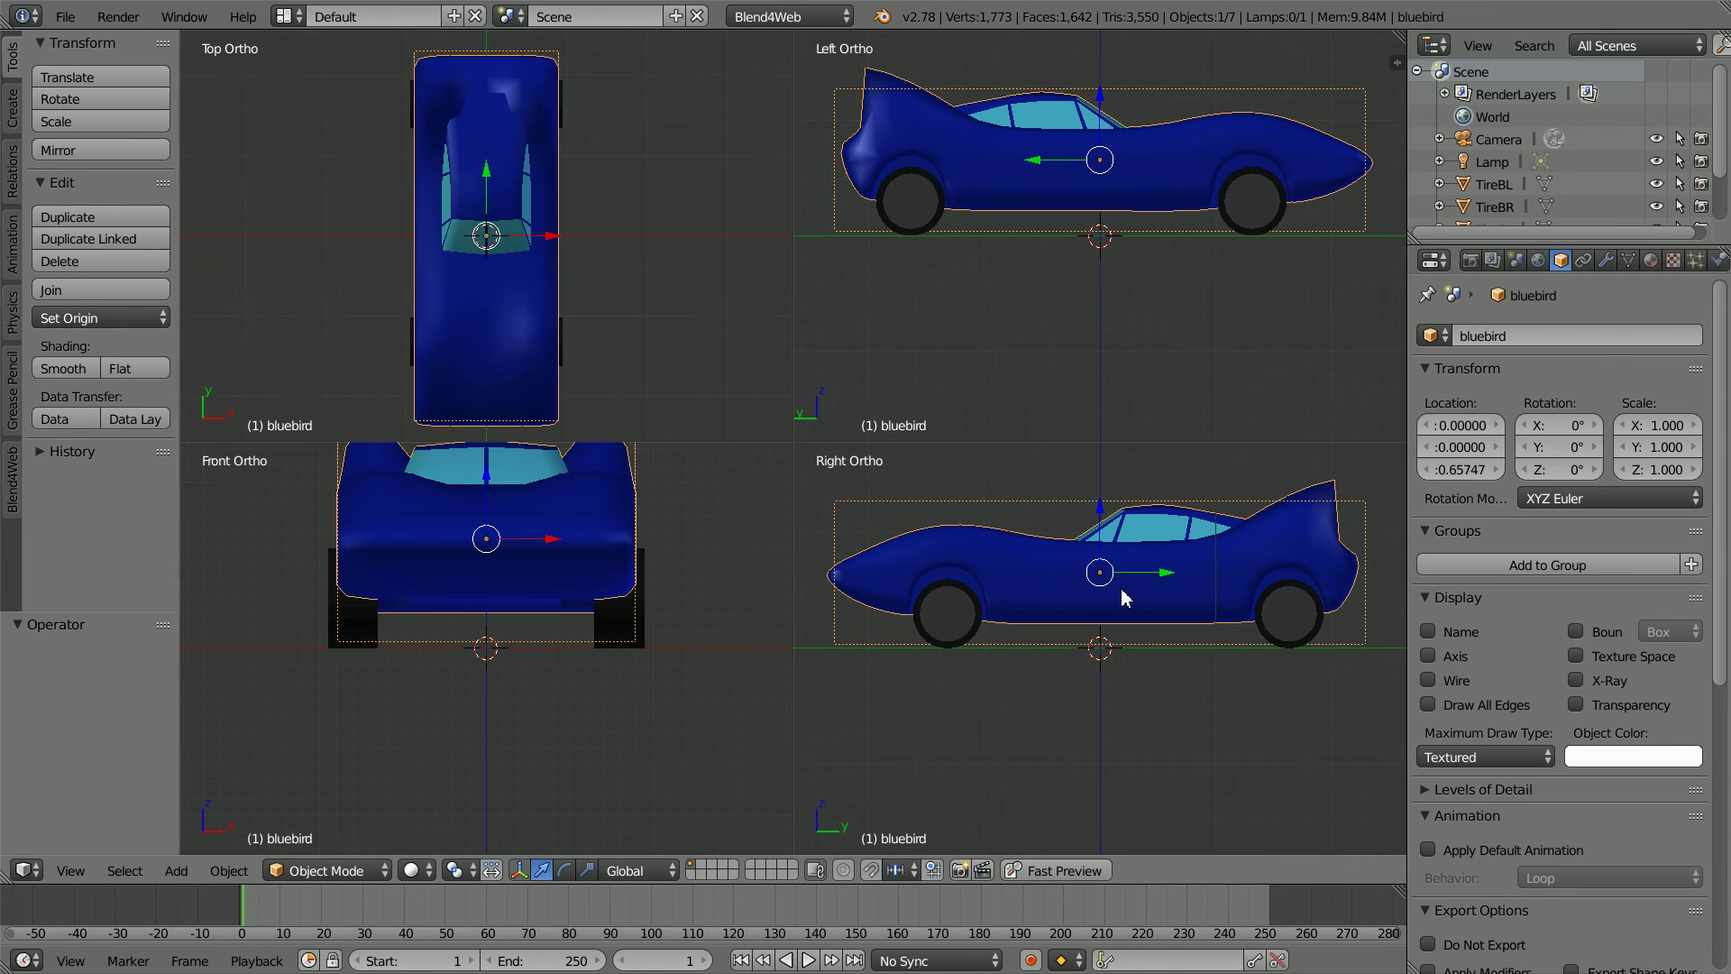
click(1721, 262)
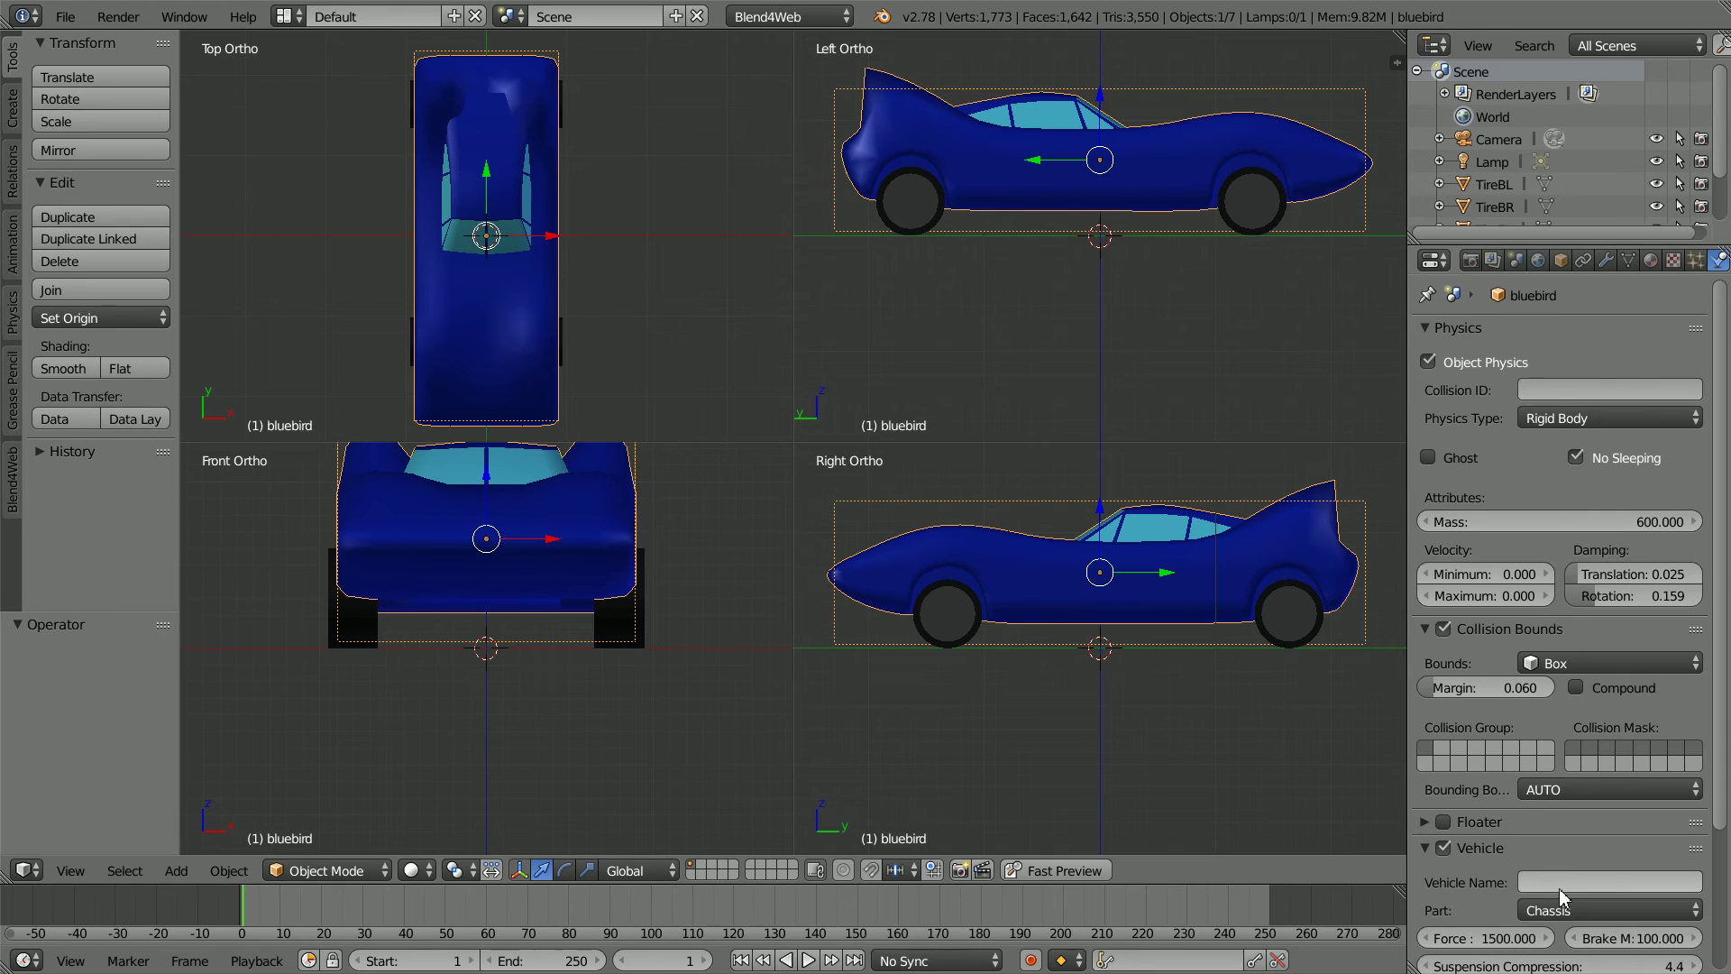
click(1555, 883)
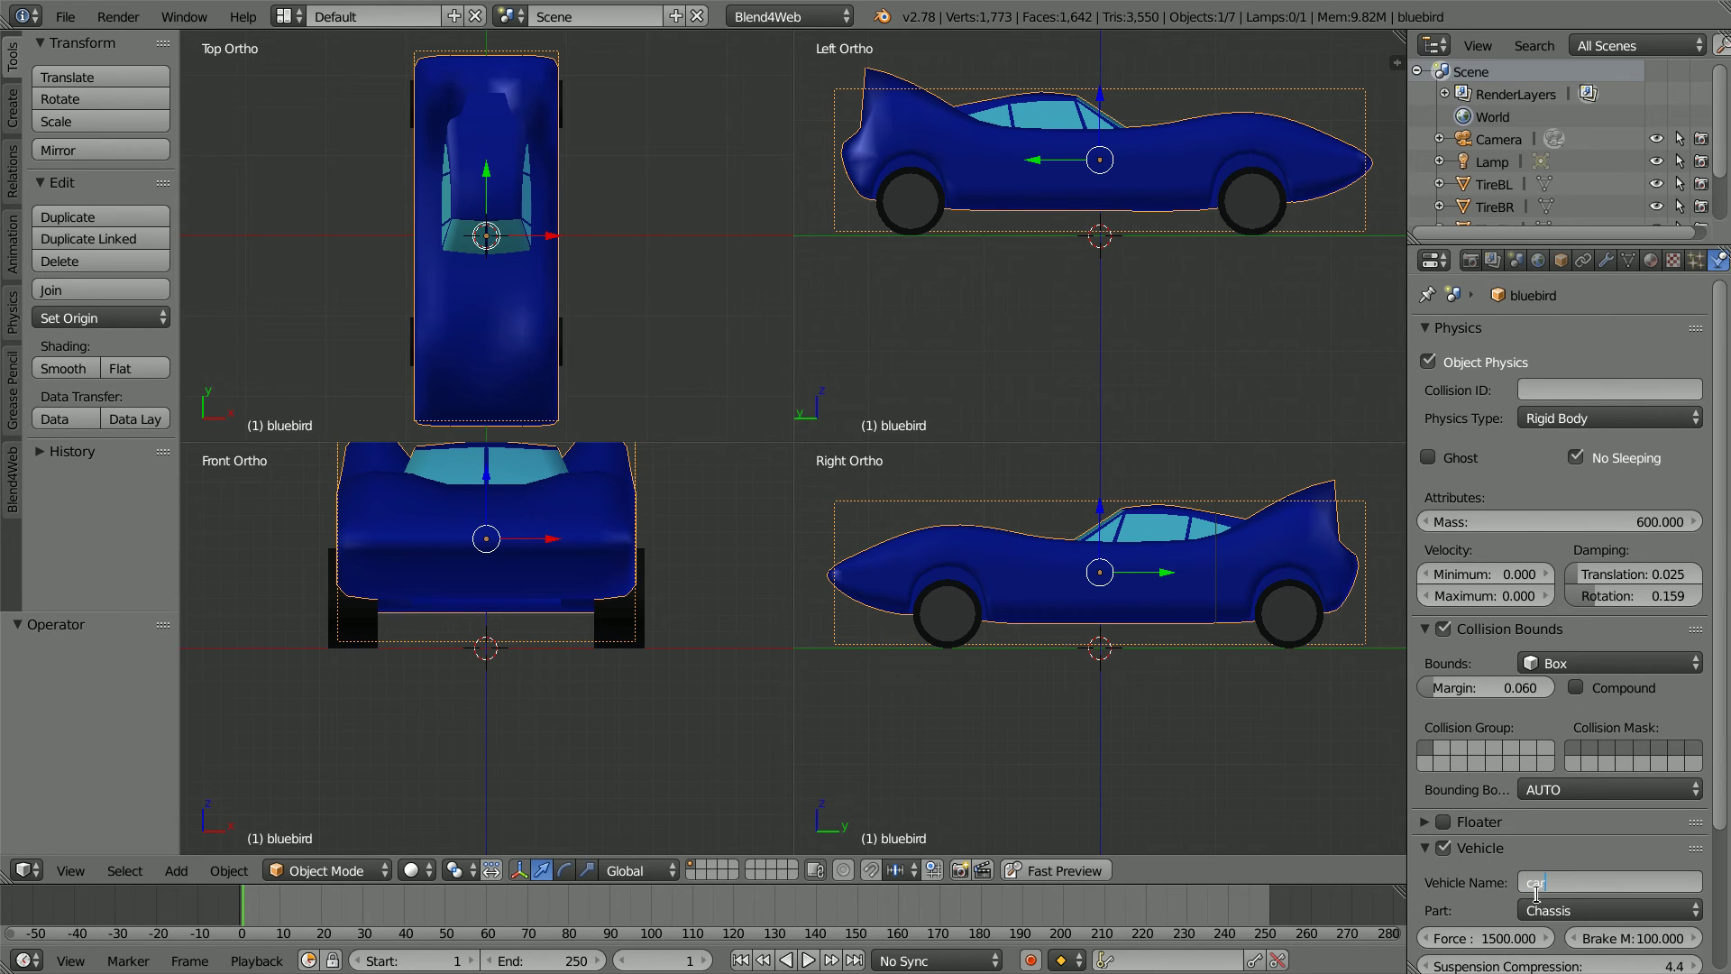
key(Return)
click(1570, 913)
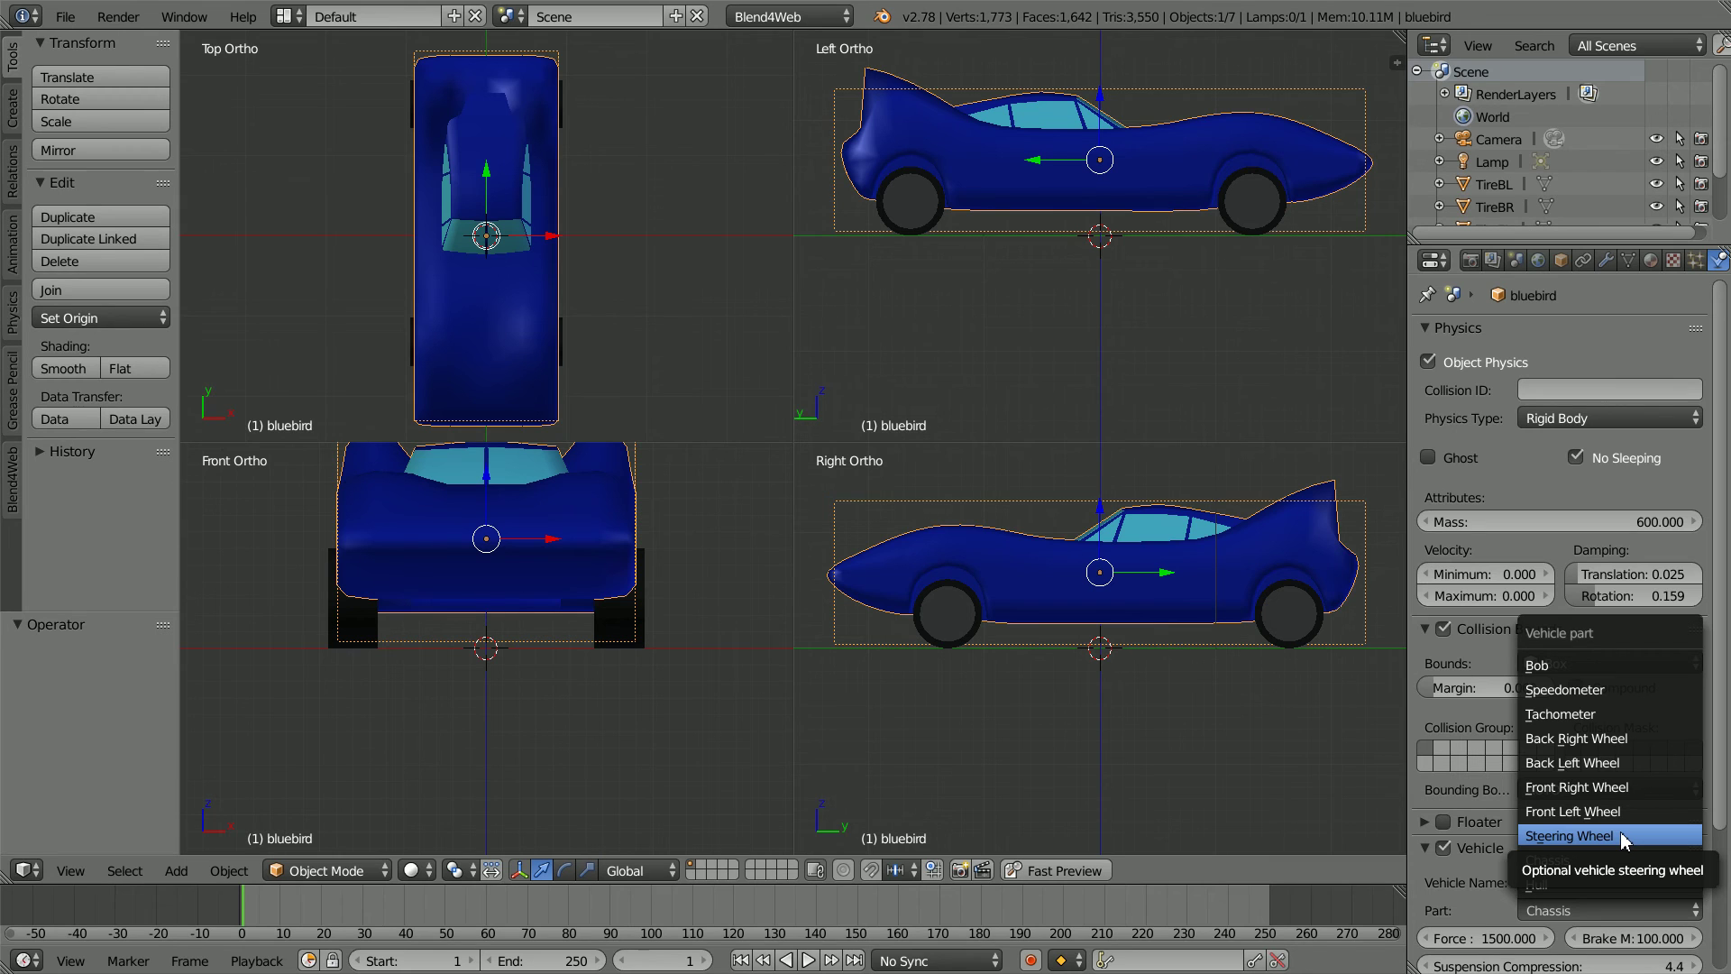
click(1615, 860)
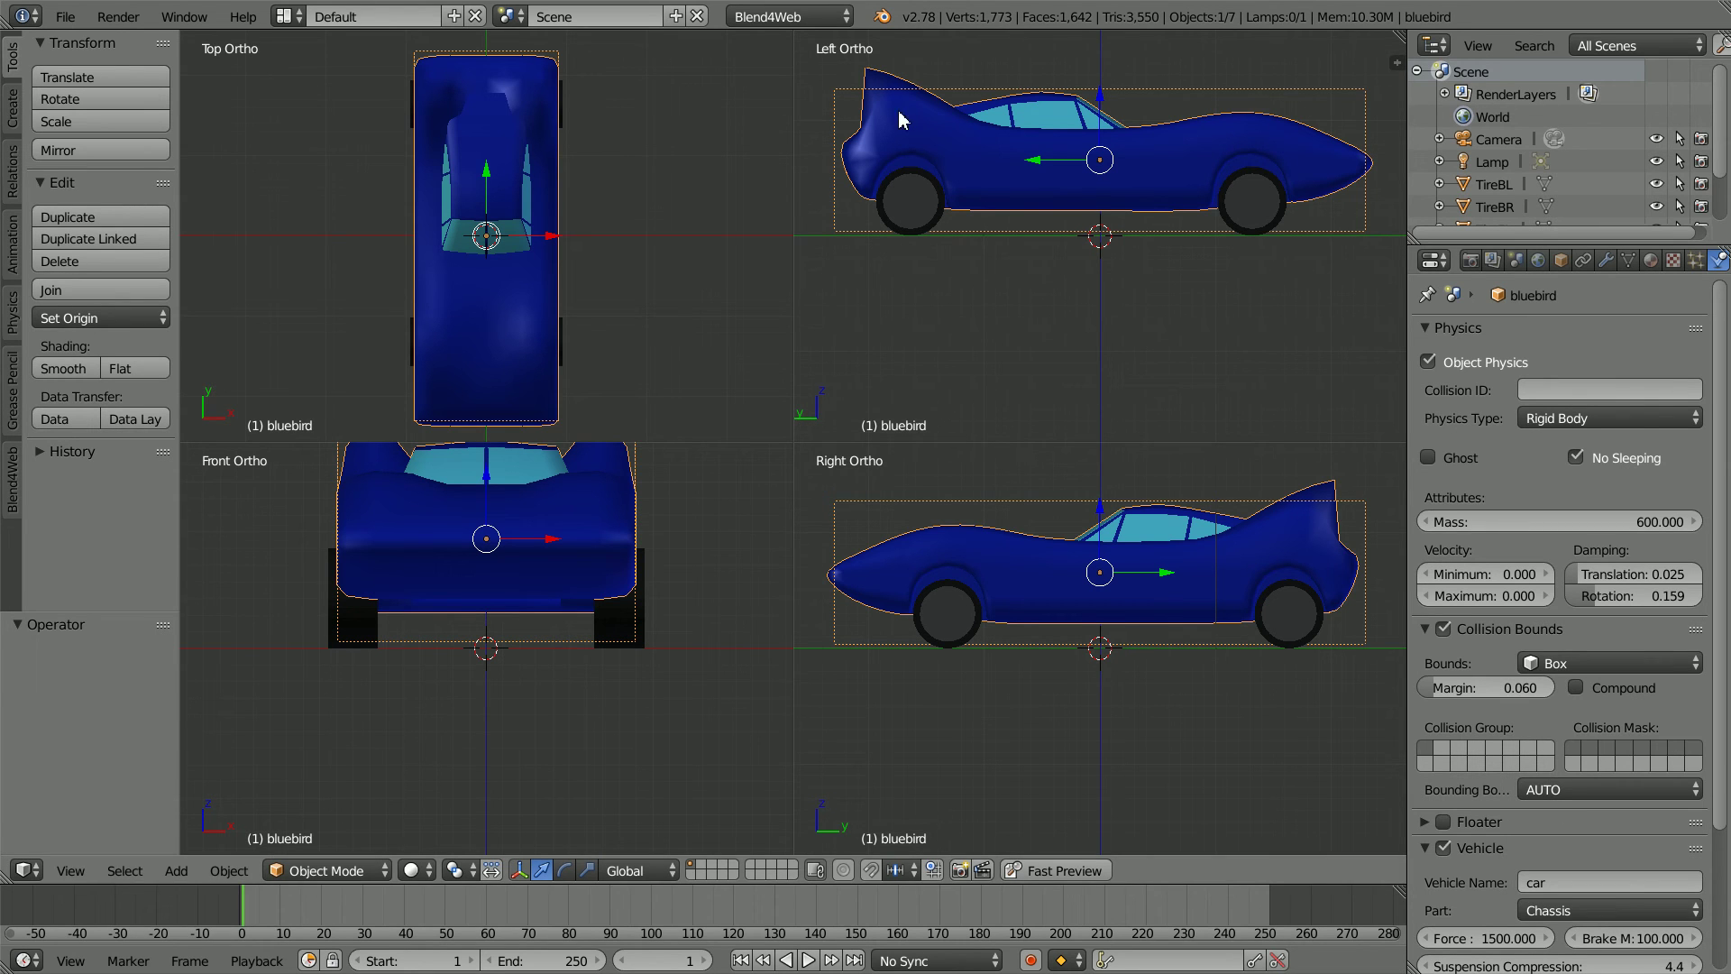
Add a cube, scale it to 0.2 and raise it inside the car body
click(176, 871)
mouse_move(200, 846)
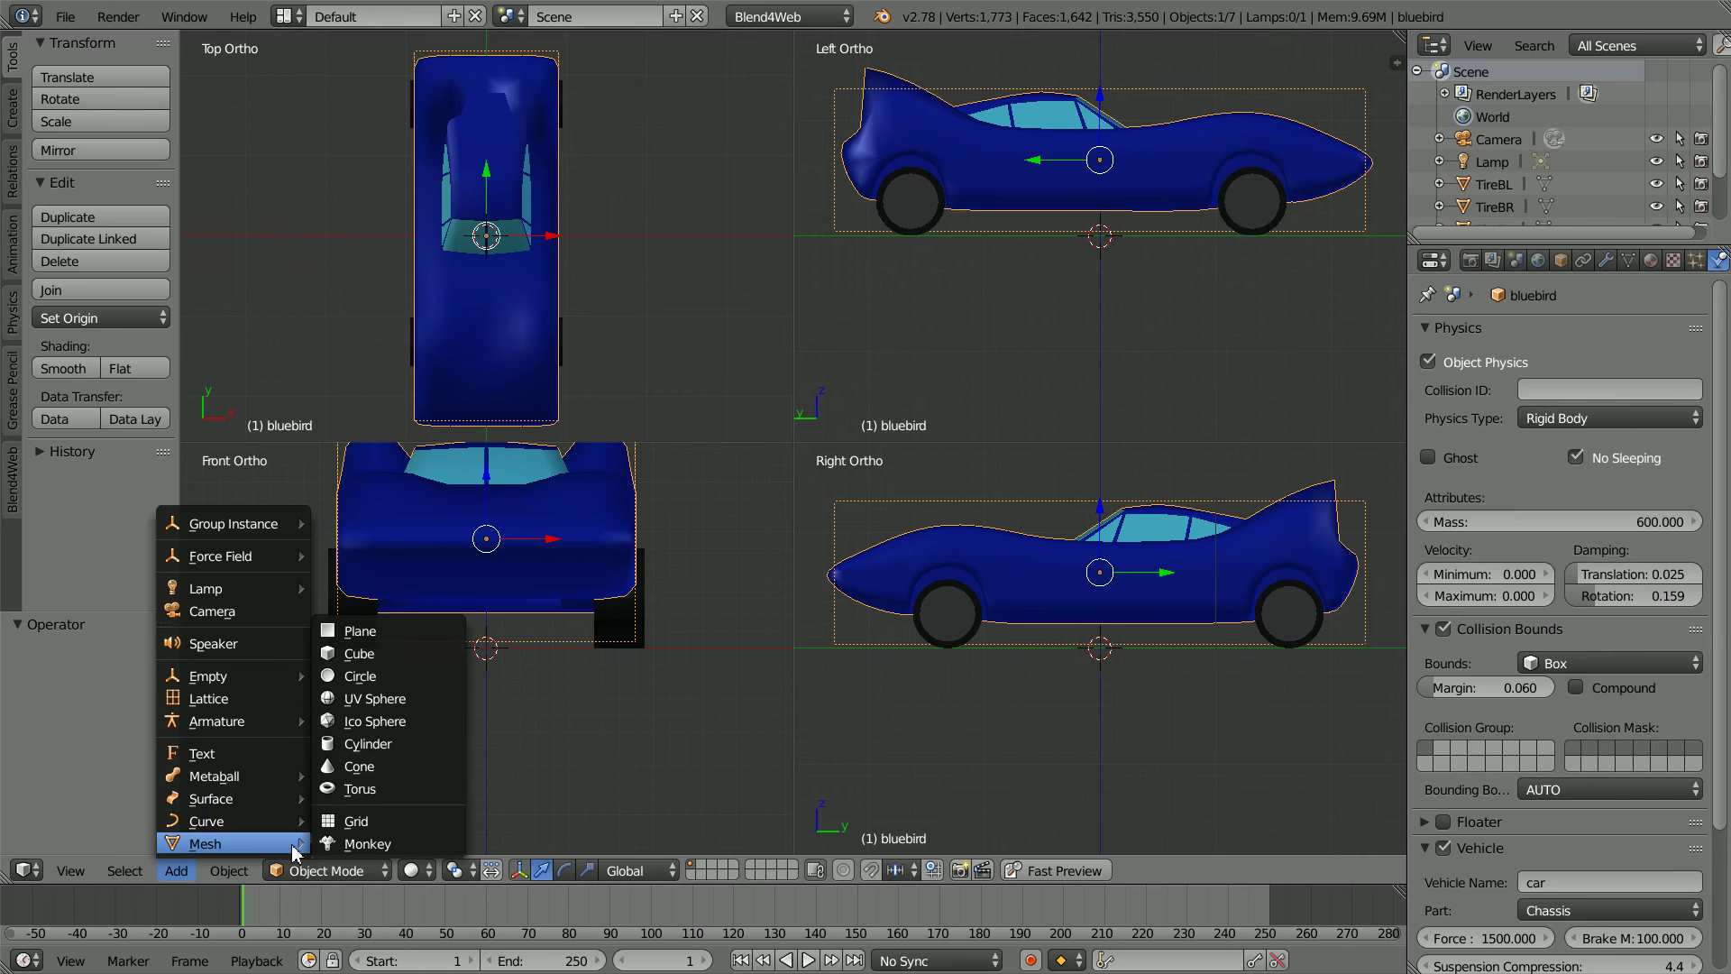
click(391, 661)
key(s)
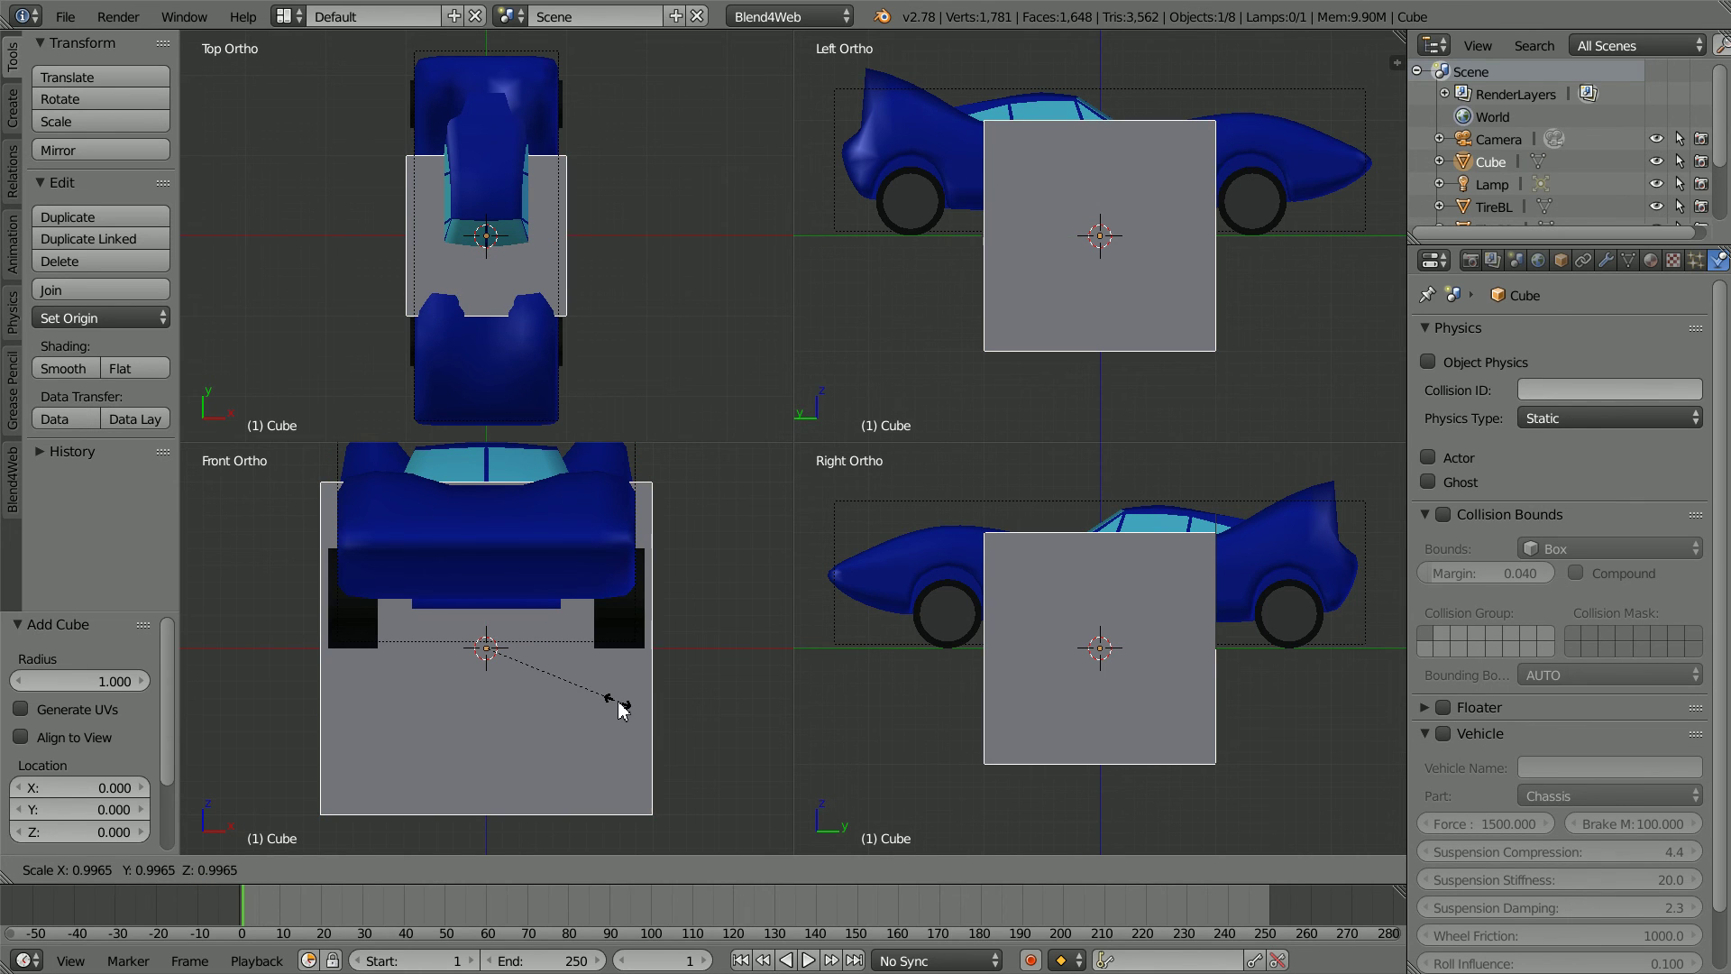
text(.2)
key(Return)
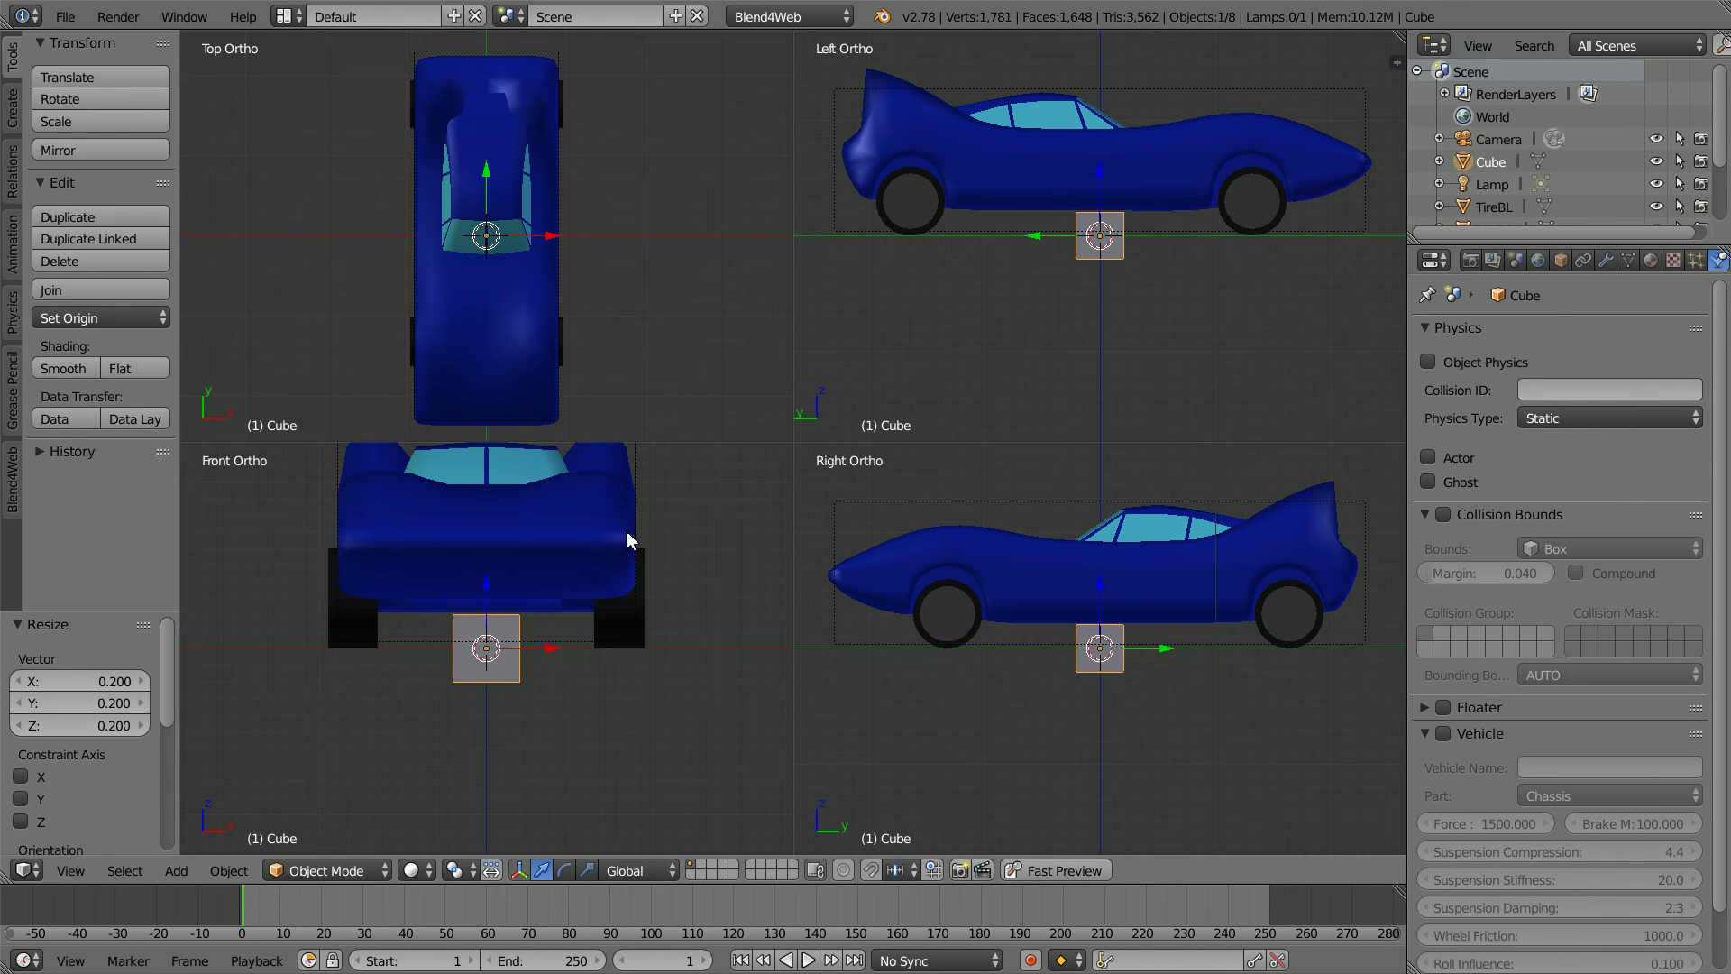
drag(1105, 593, 1105, 526)
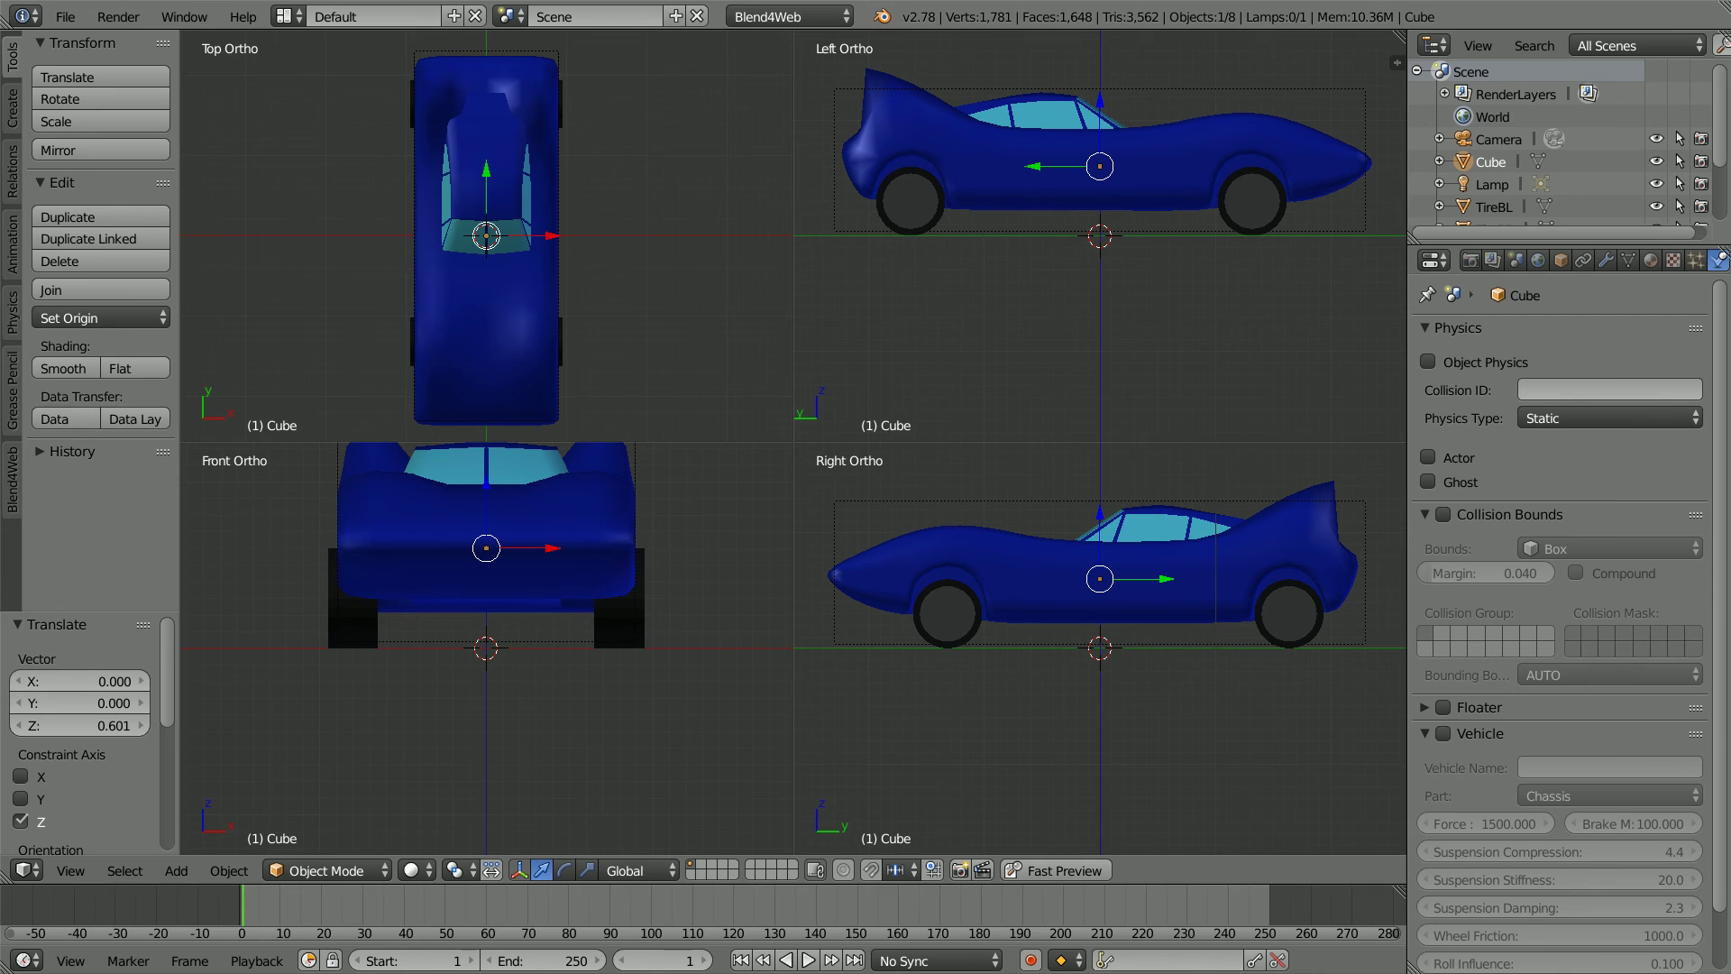
Give the cube No Collision physics and make it vehicle 'car' Steering Wheel part
click(1431, 363)
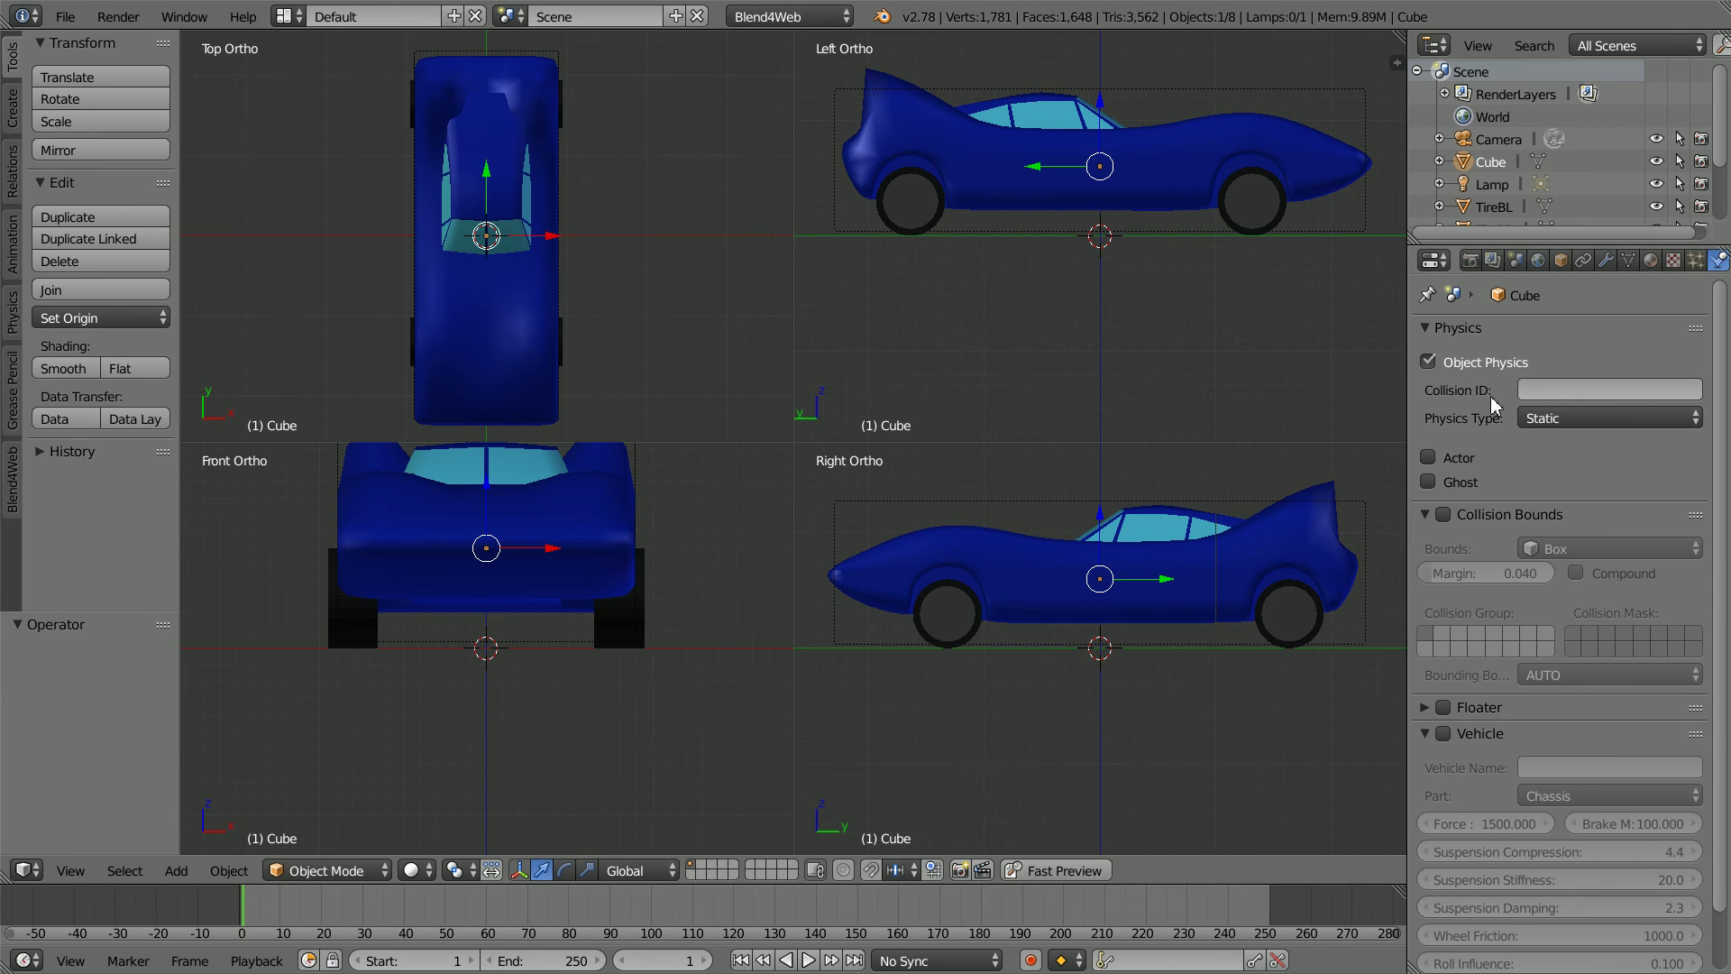
click(1561, 418)
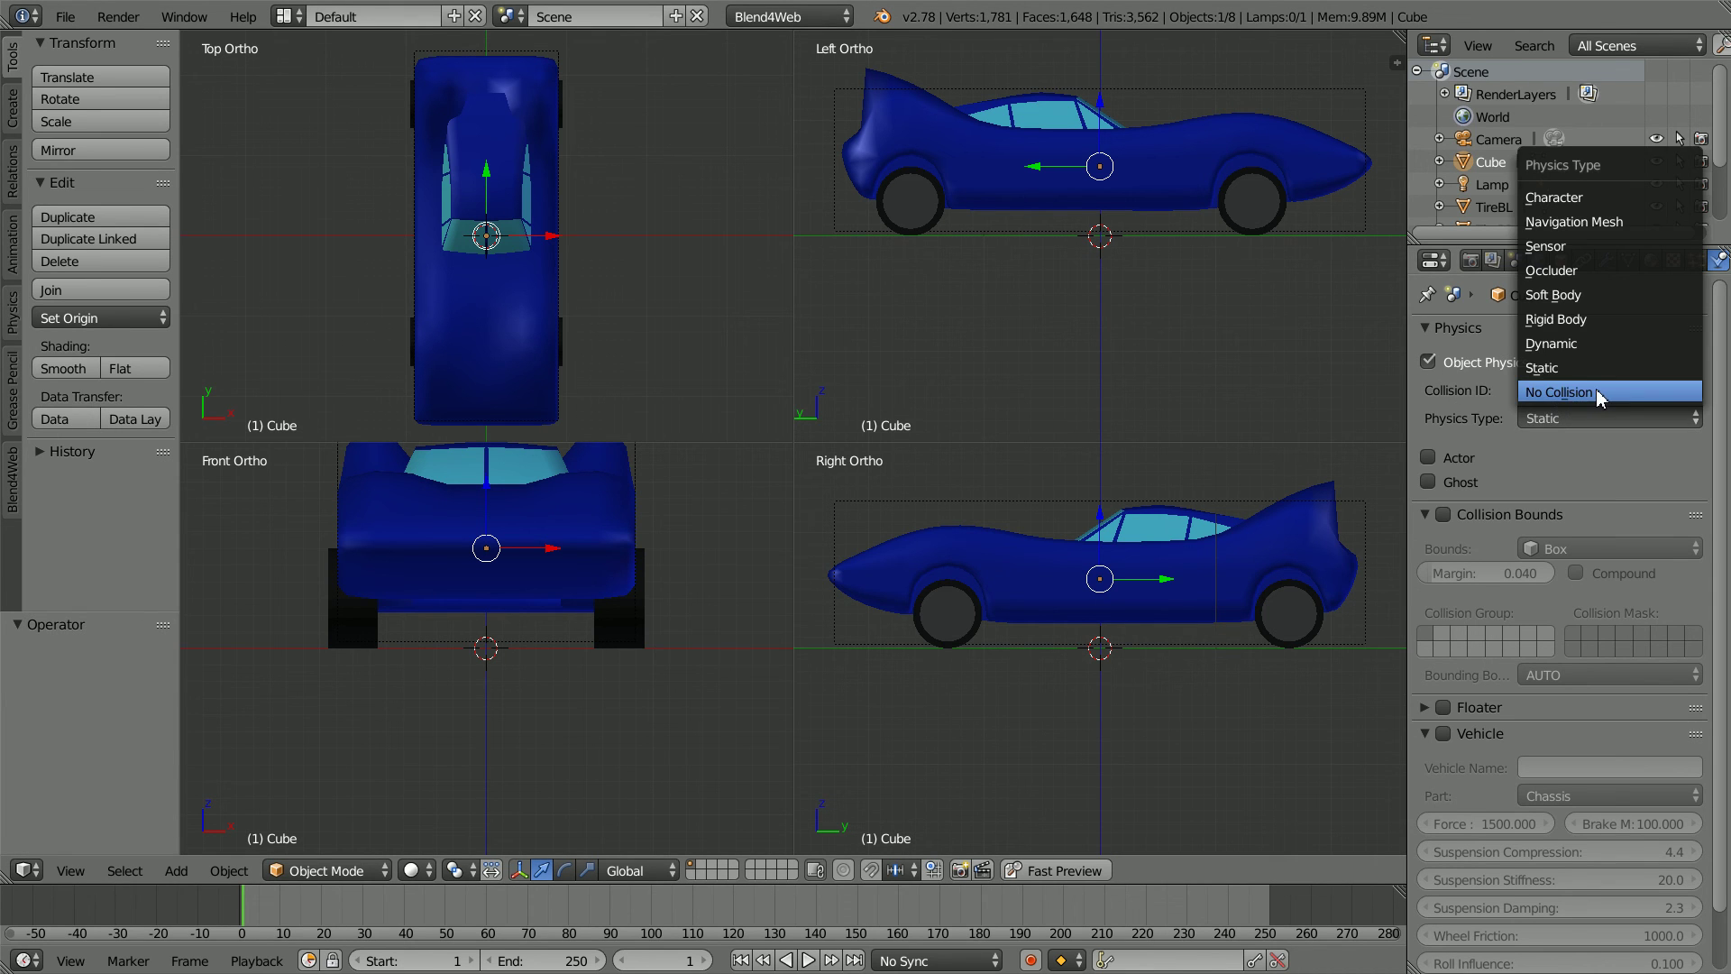
click(1560, 392)
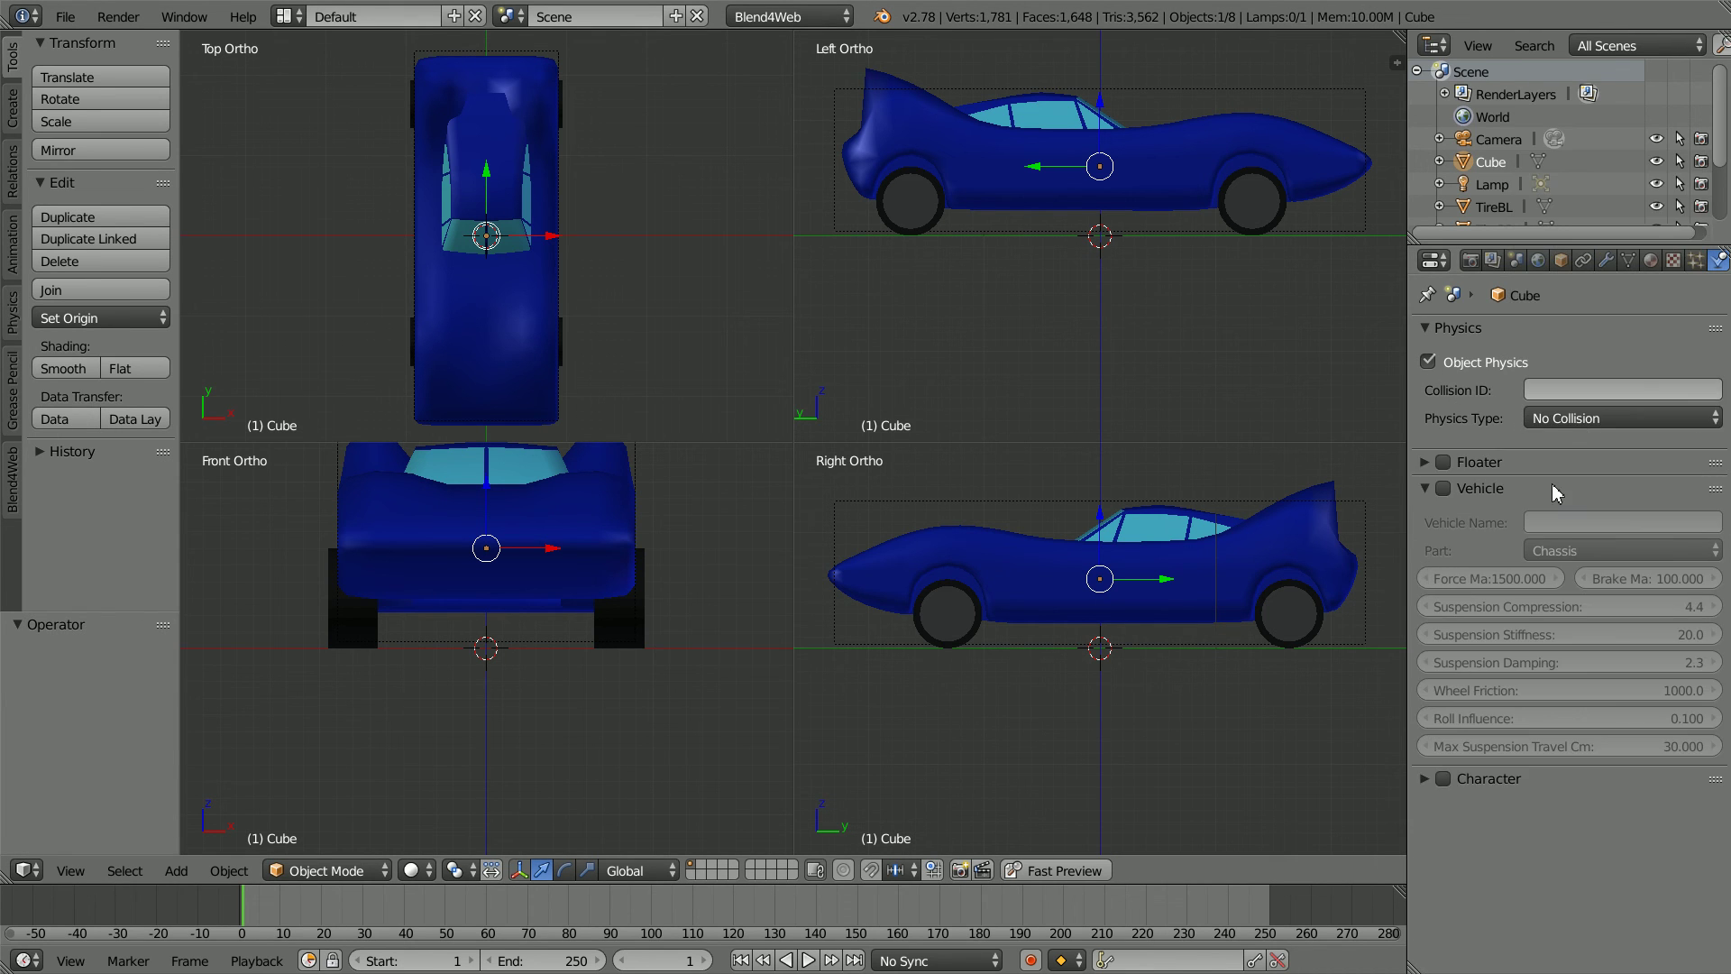
click(1444, 488)
click(1542, 527)
text(car)
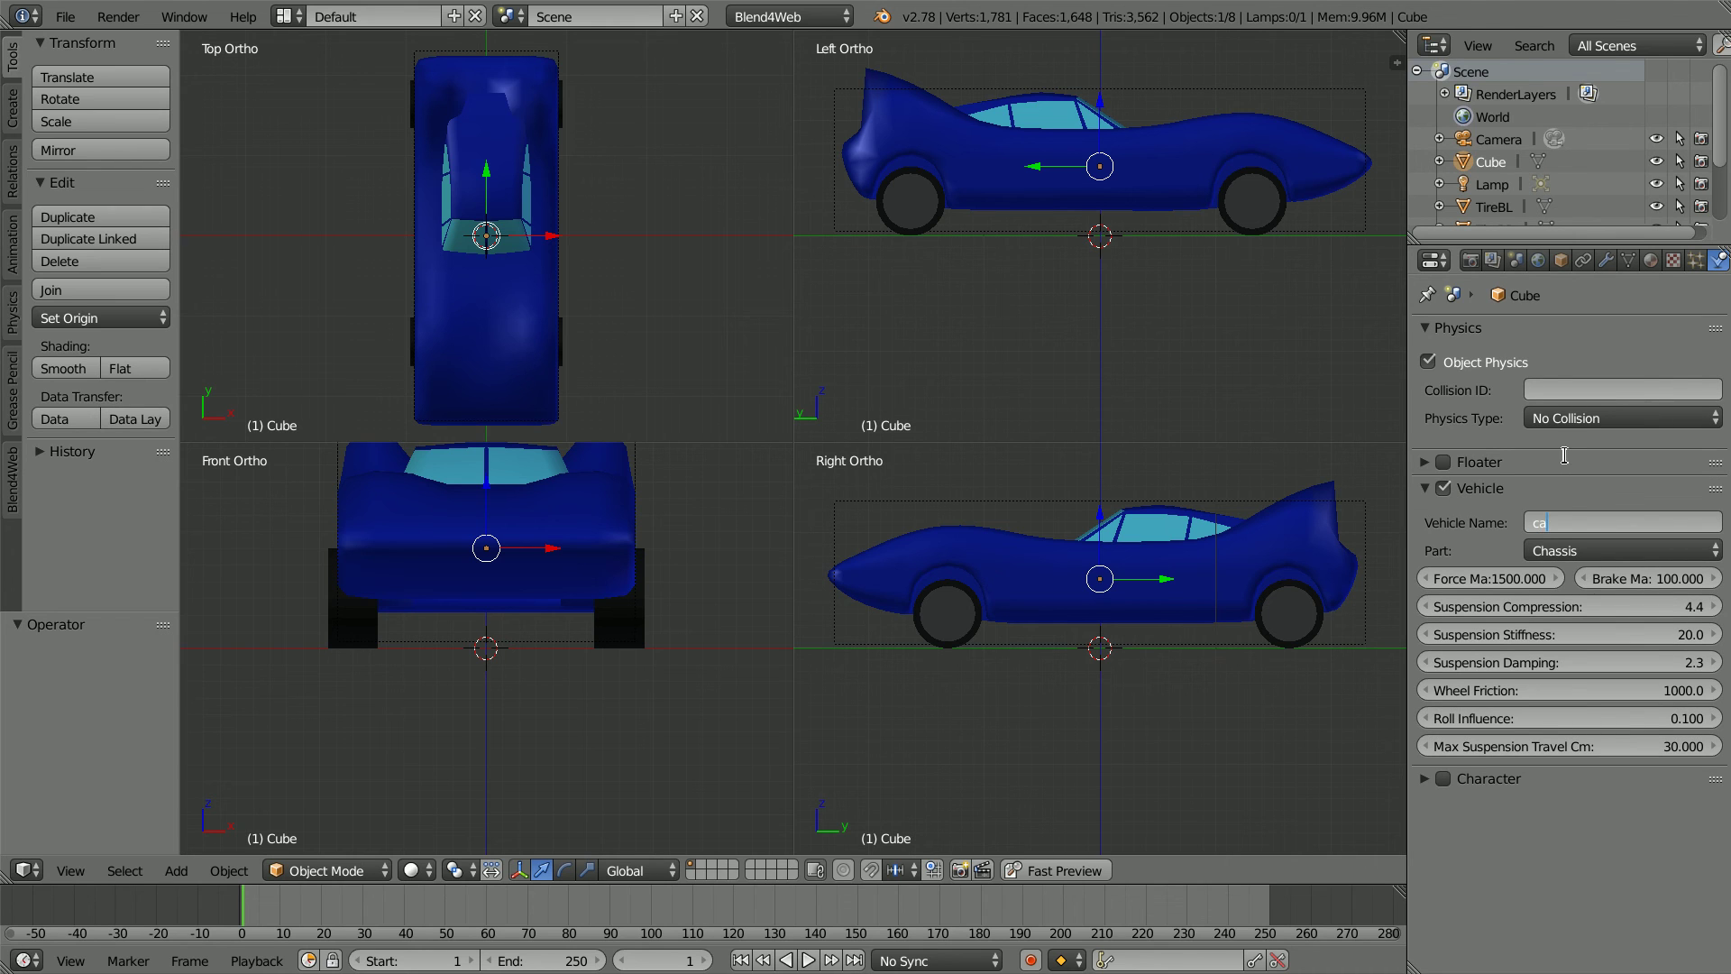
click(1565, 552)
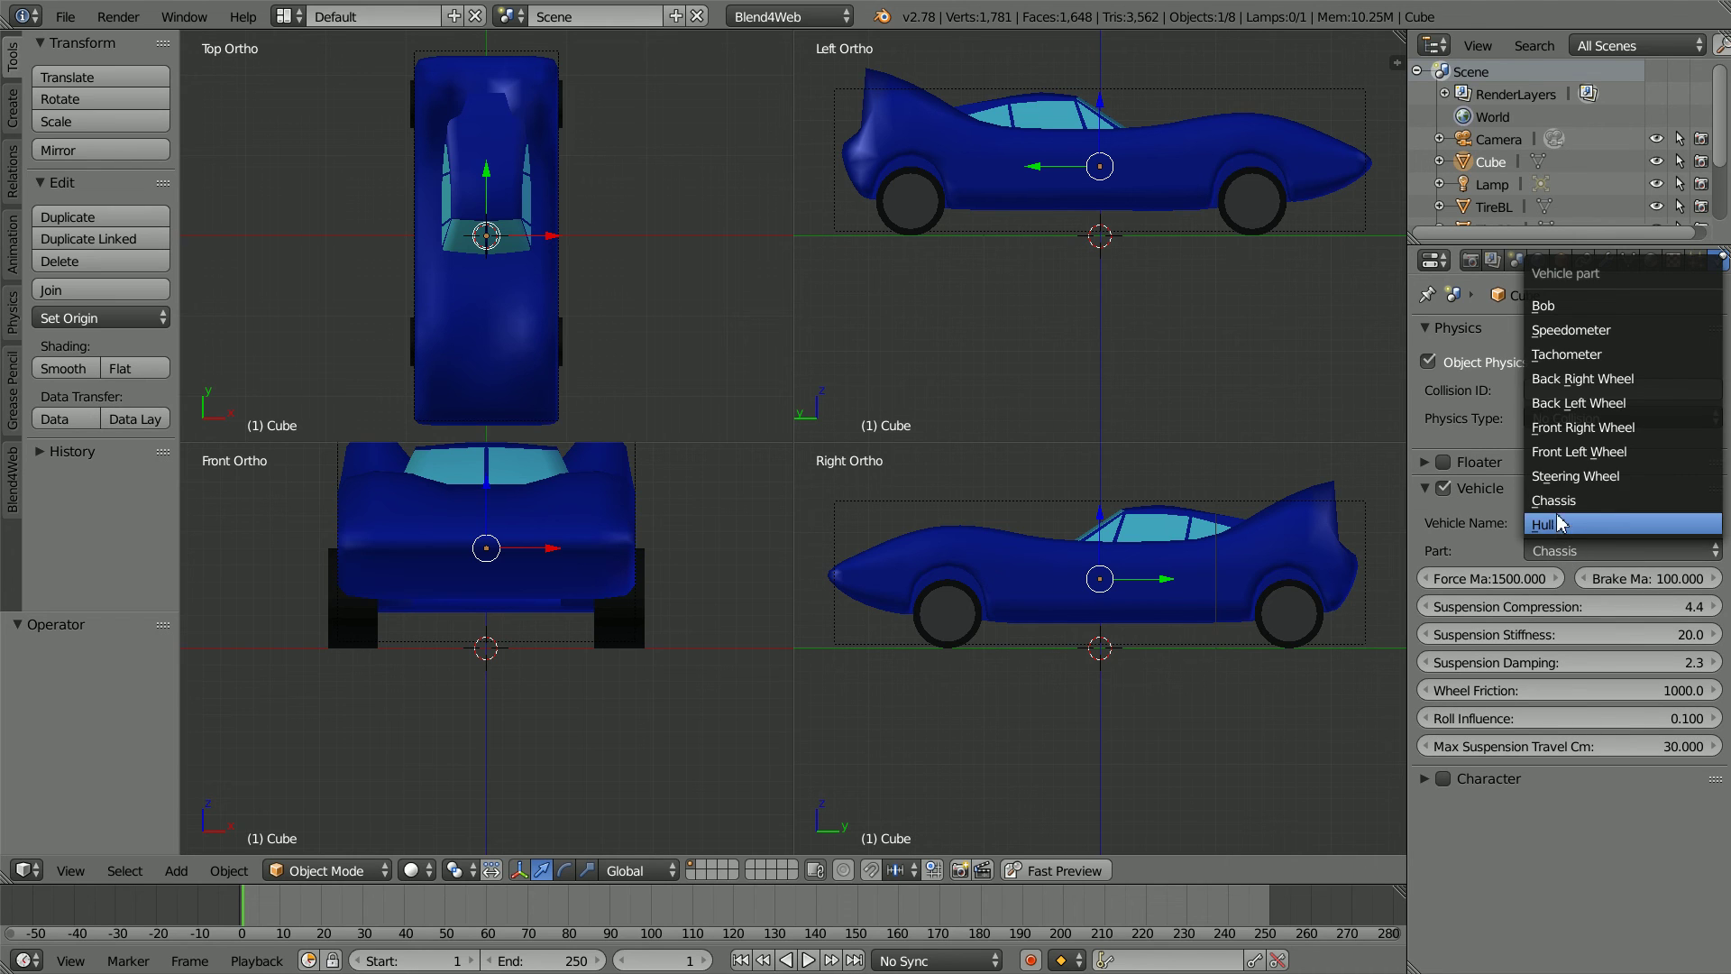
click(1614, 477)
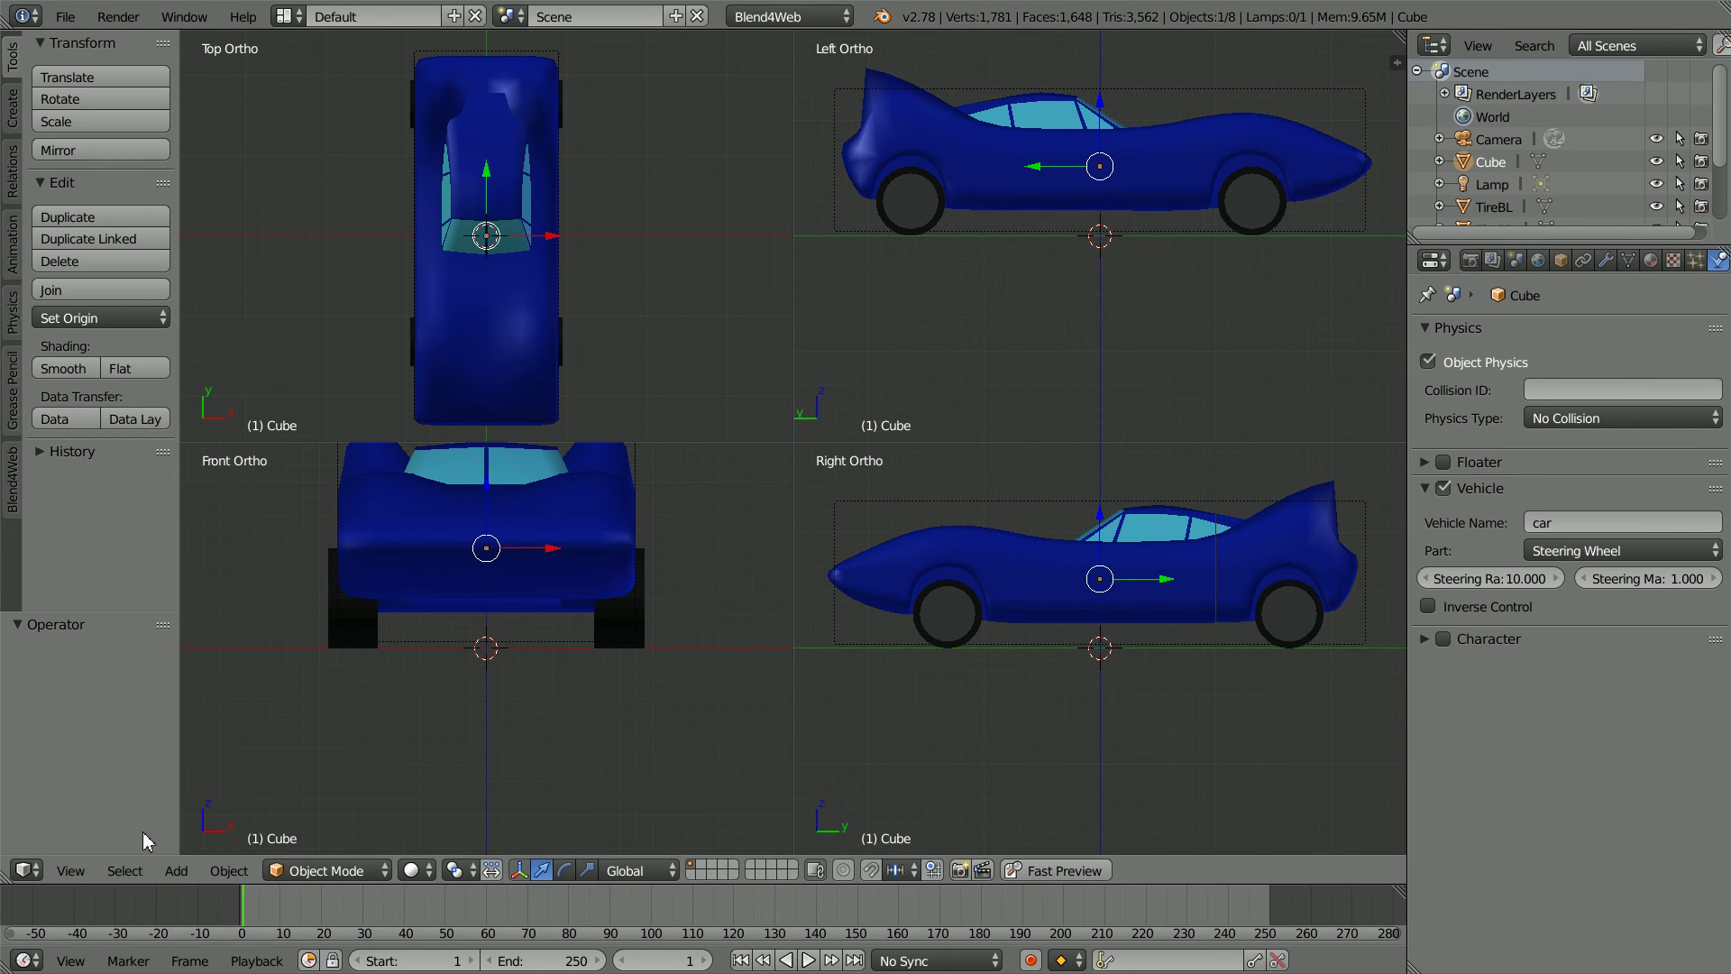
Add a plane scaled 40 times and enable its object physics and collision bounds
click(177, 873)
mouse_move(207, 843)
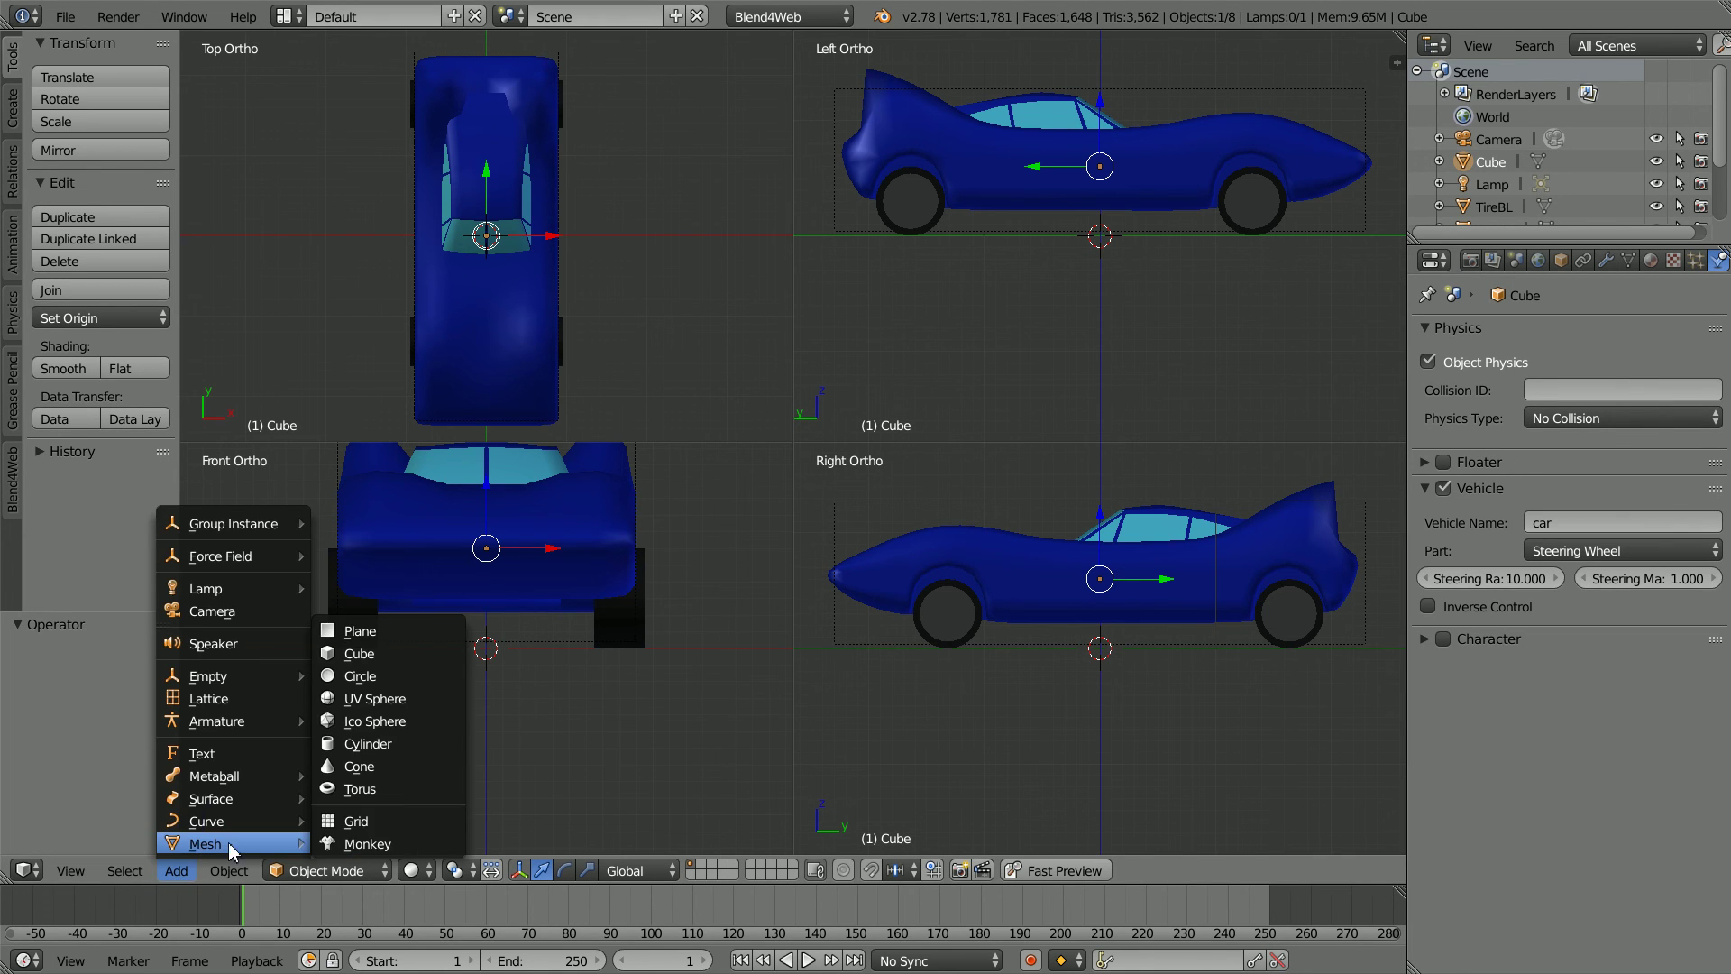
click(393, 635)
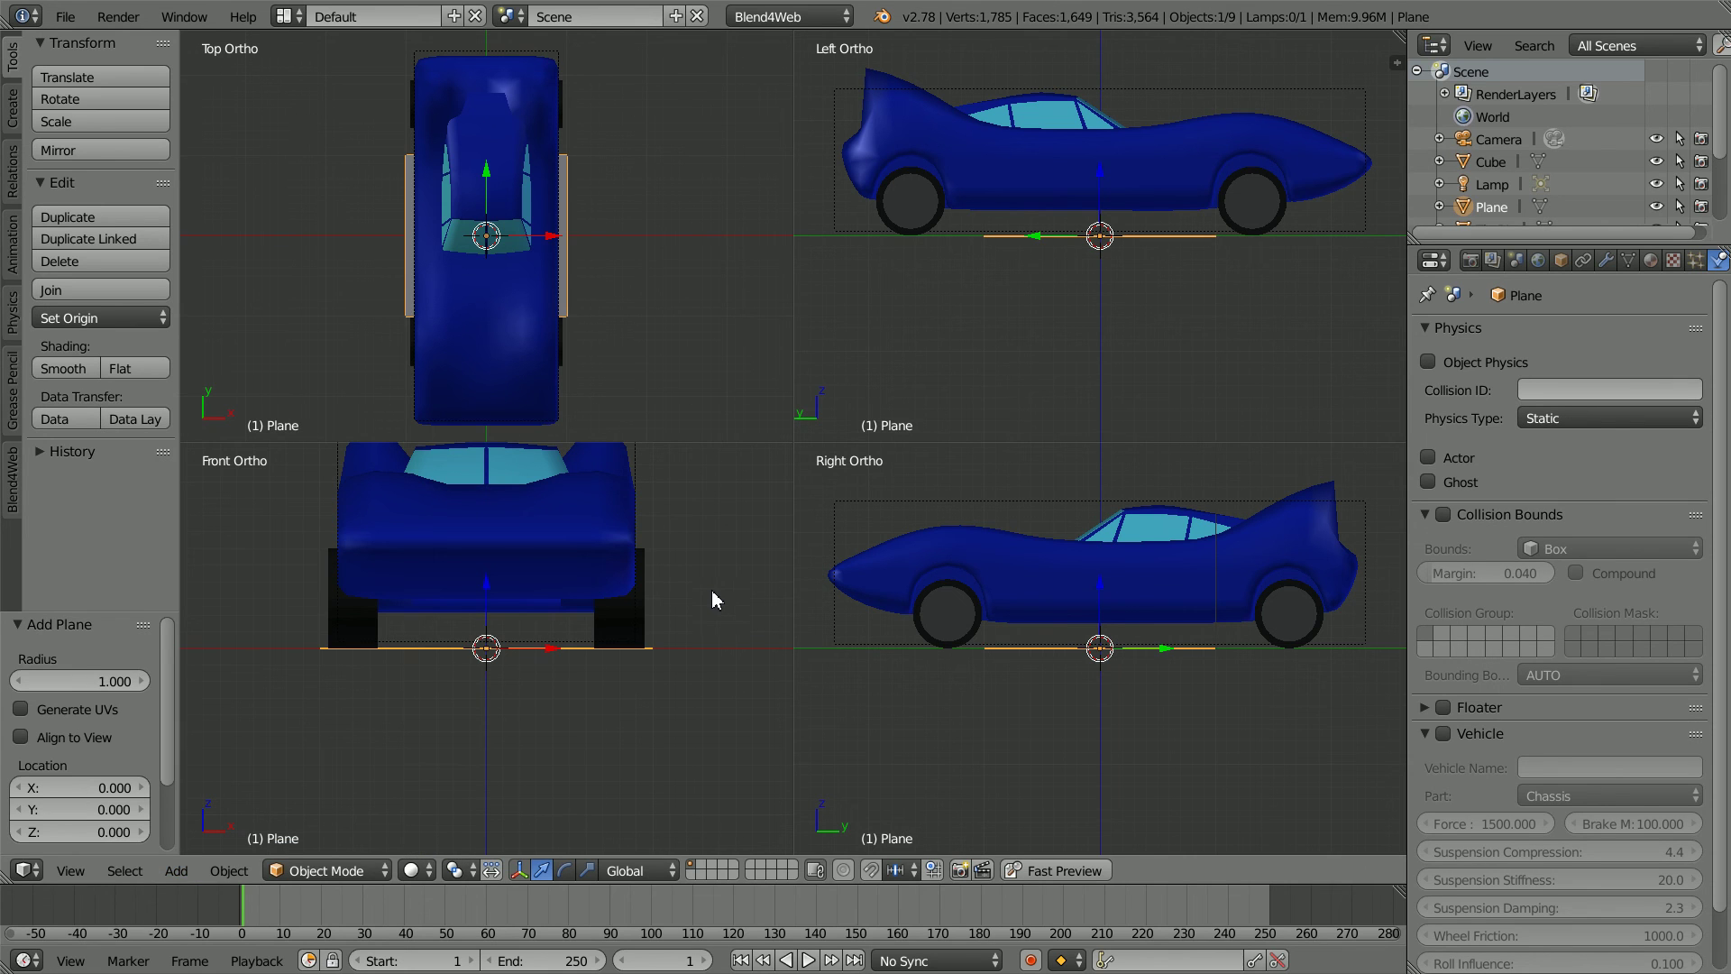
key(s)
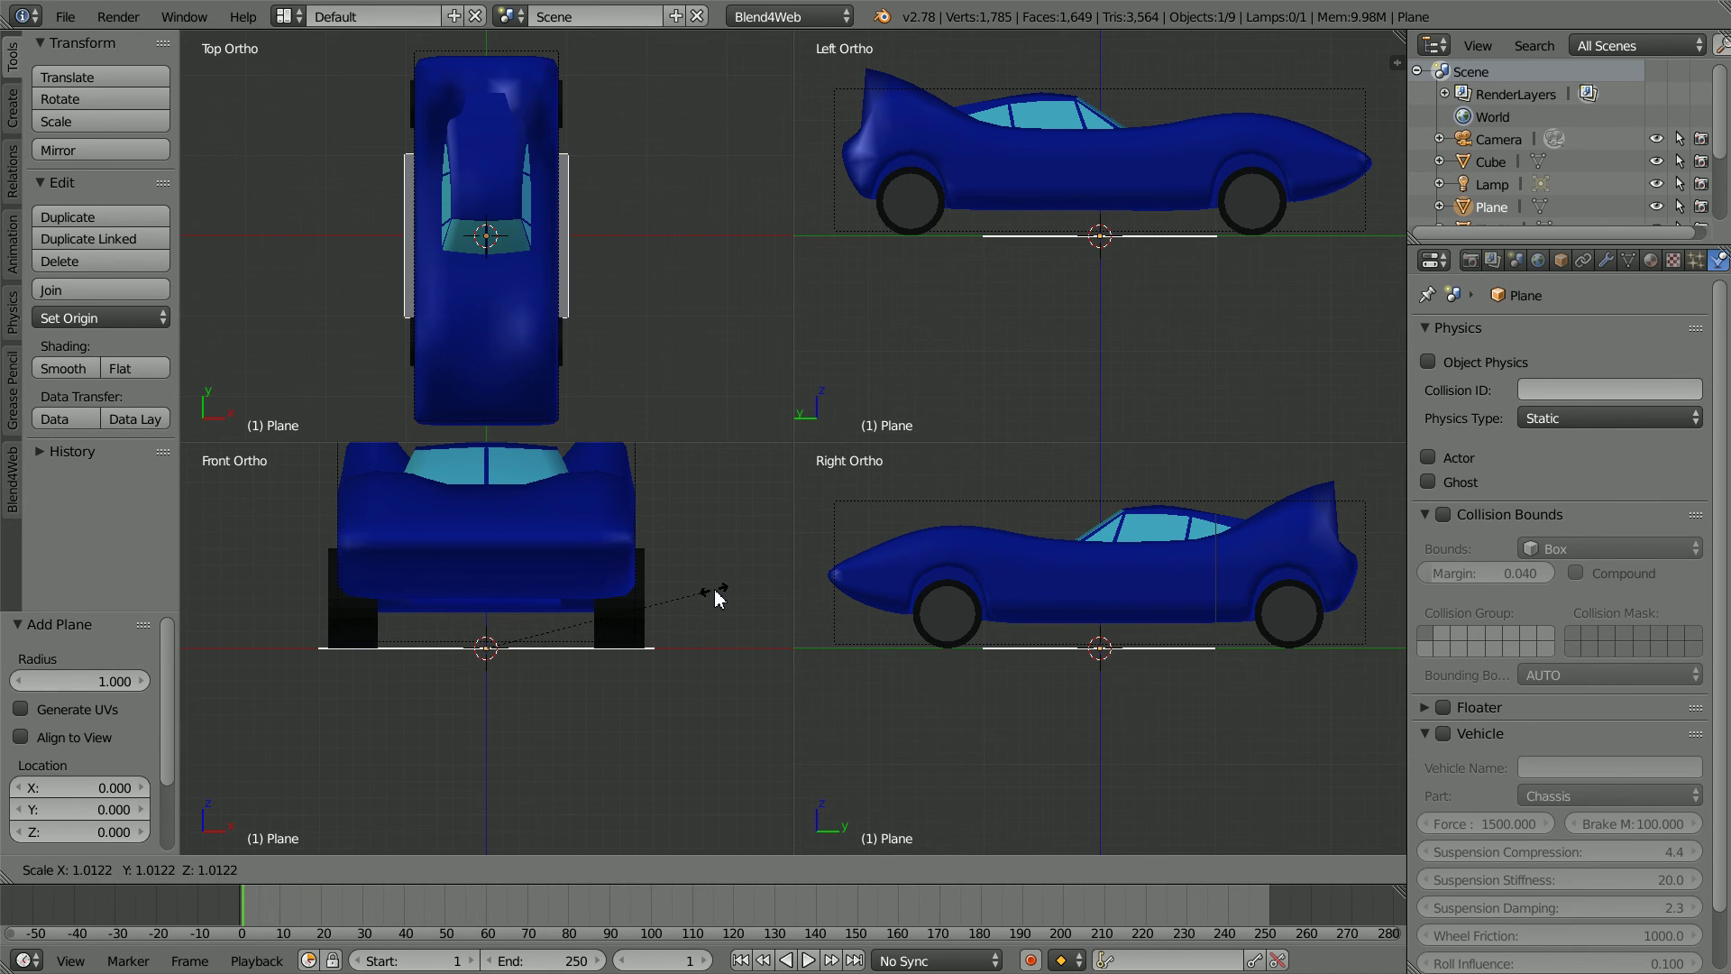
text(40)
key(Return)
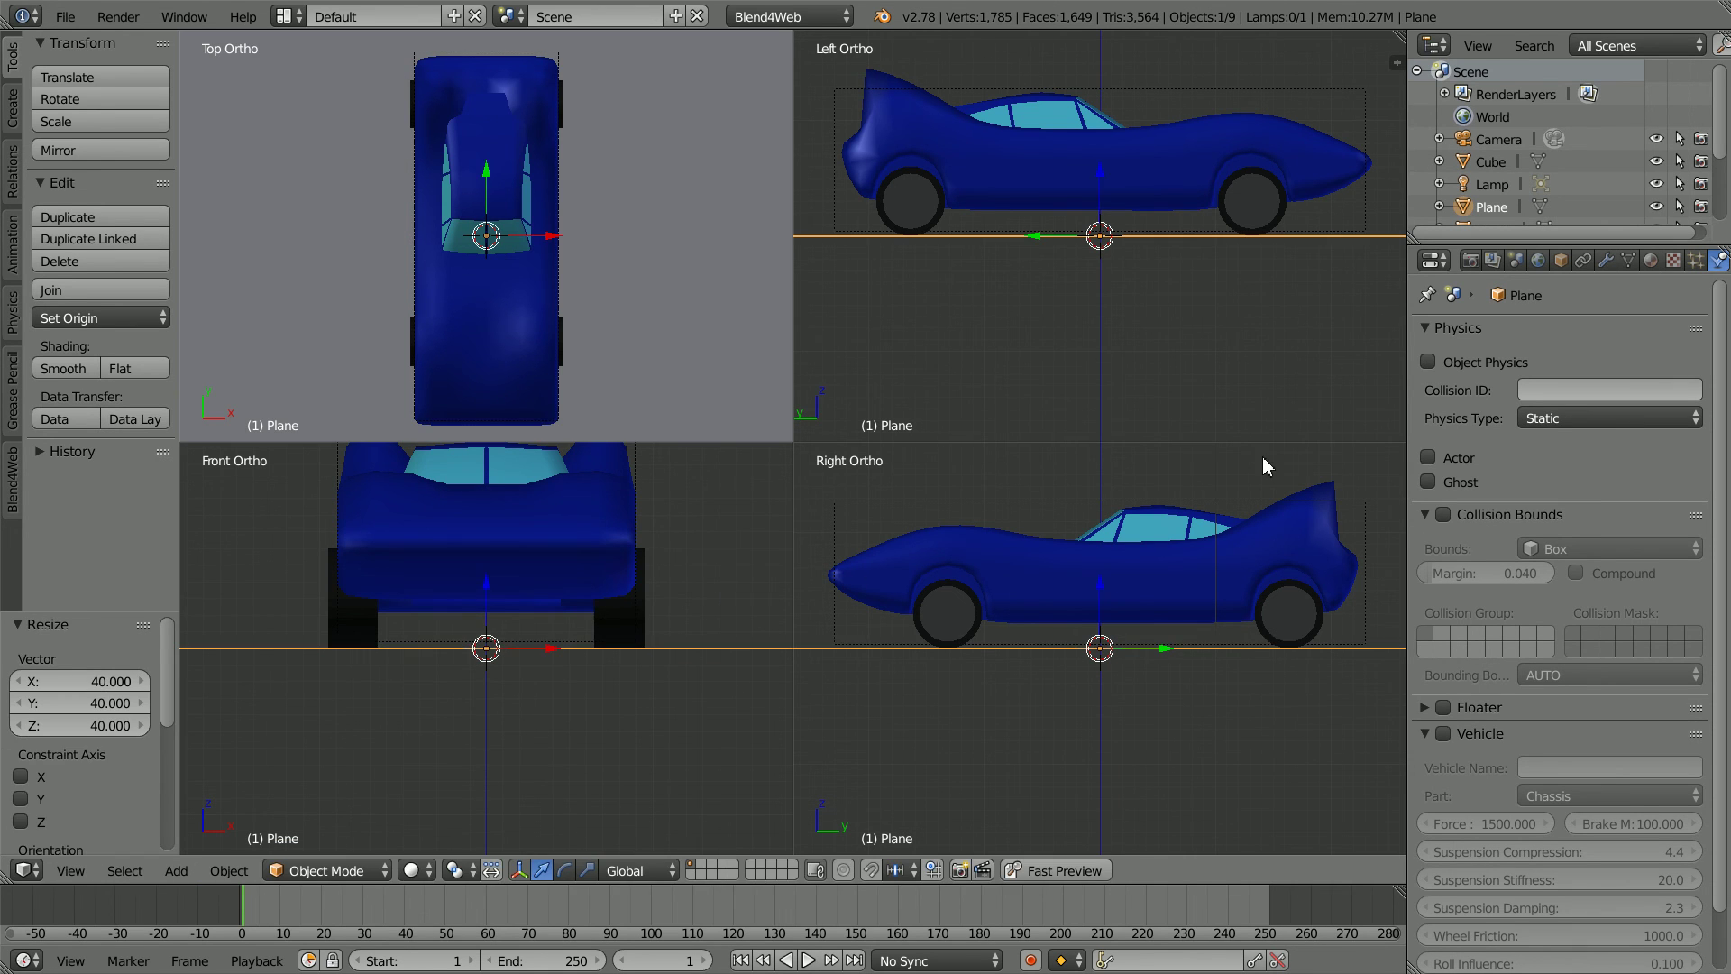
click(1428, 361)
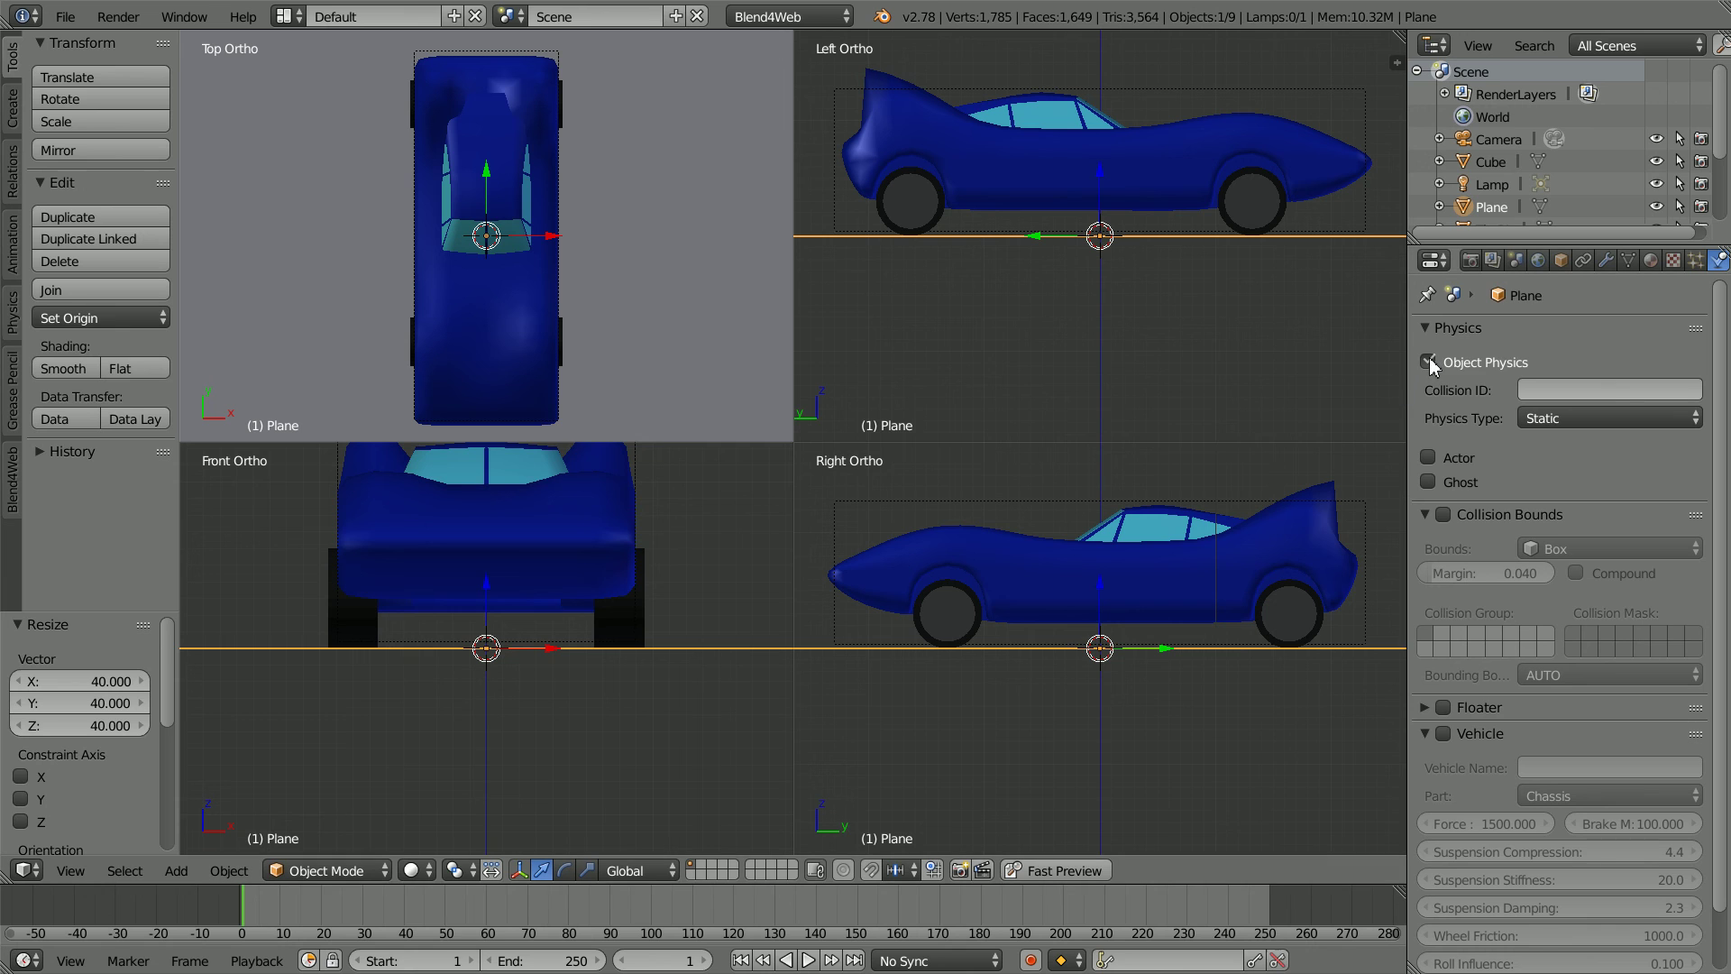
click(1445, 516)
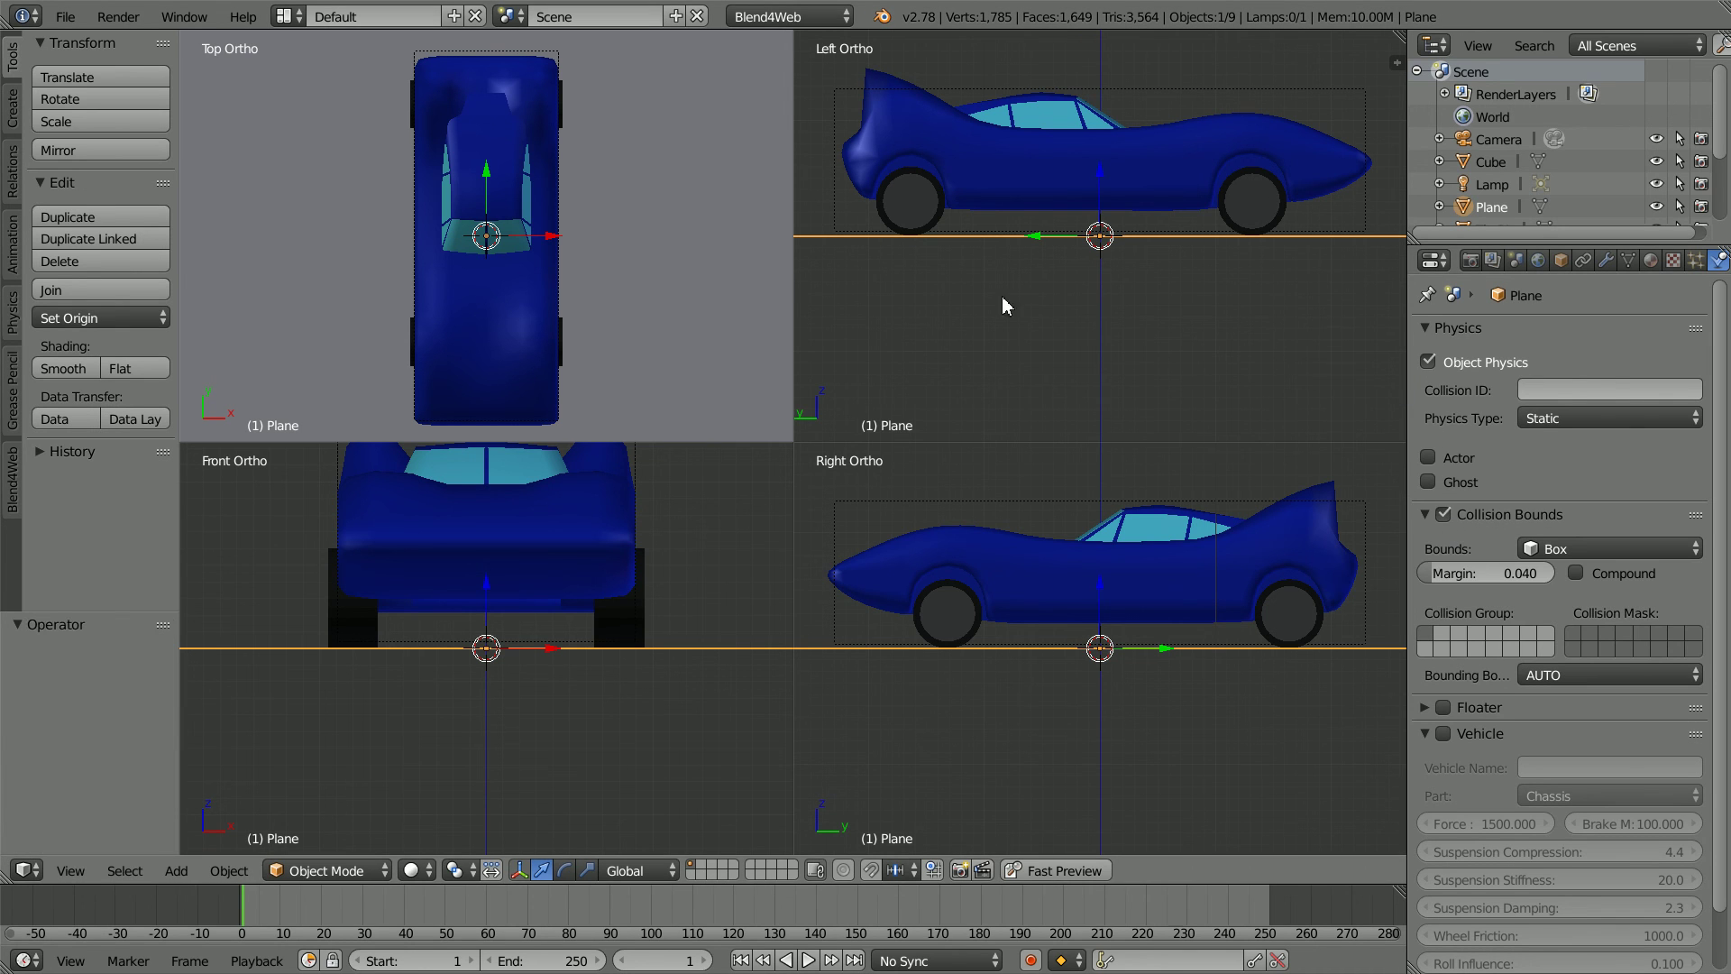
Launch Fast Preview and select the bluebird car in the viewer to control it
click(1092, 871)
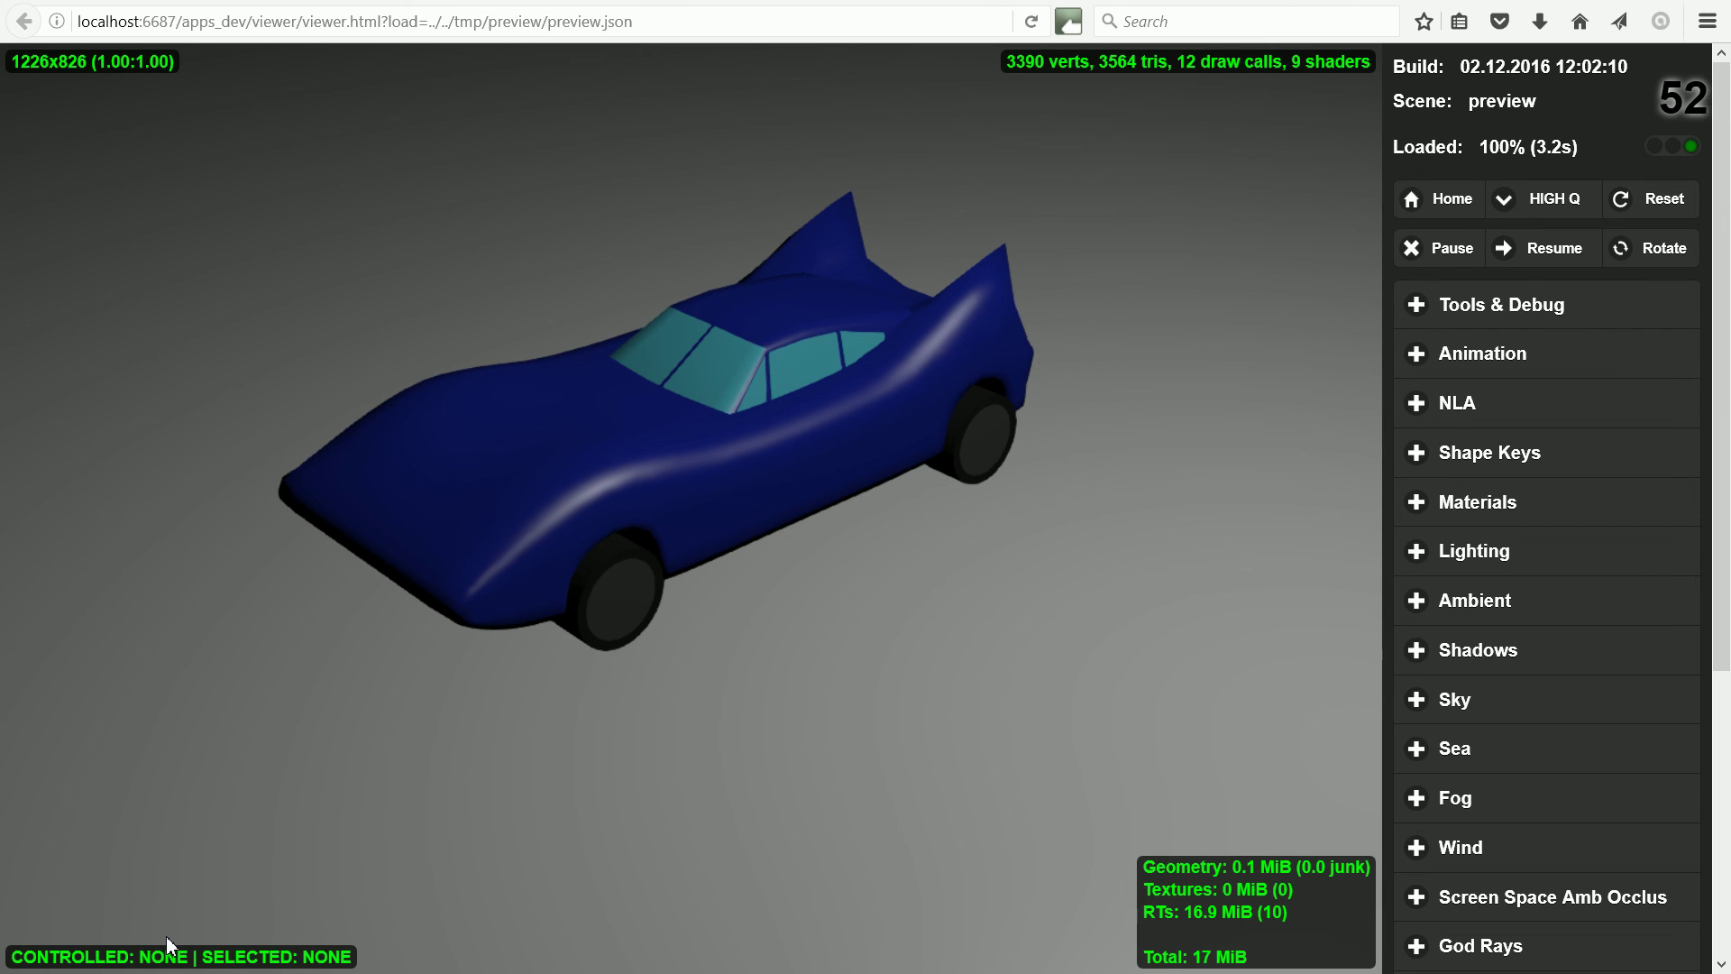
click(444, 588)
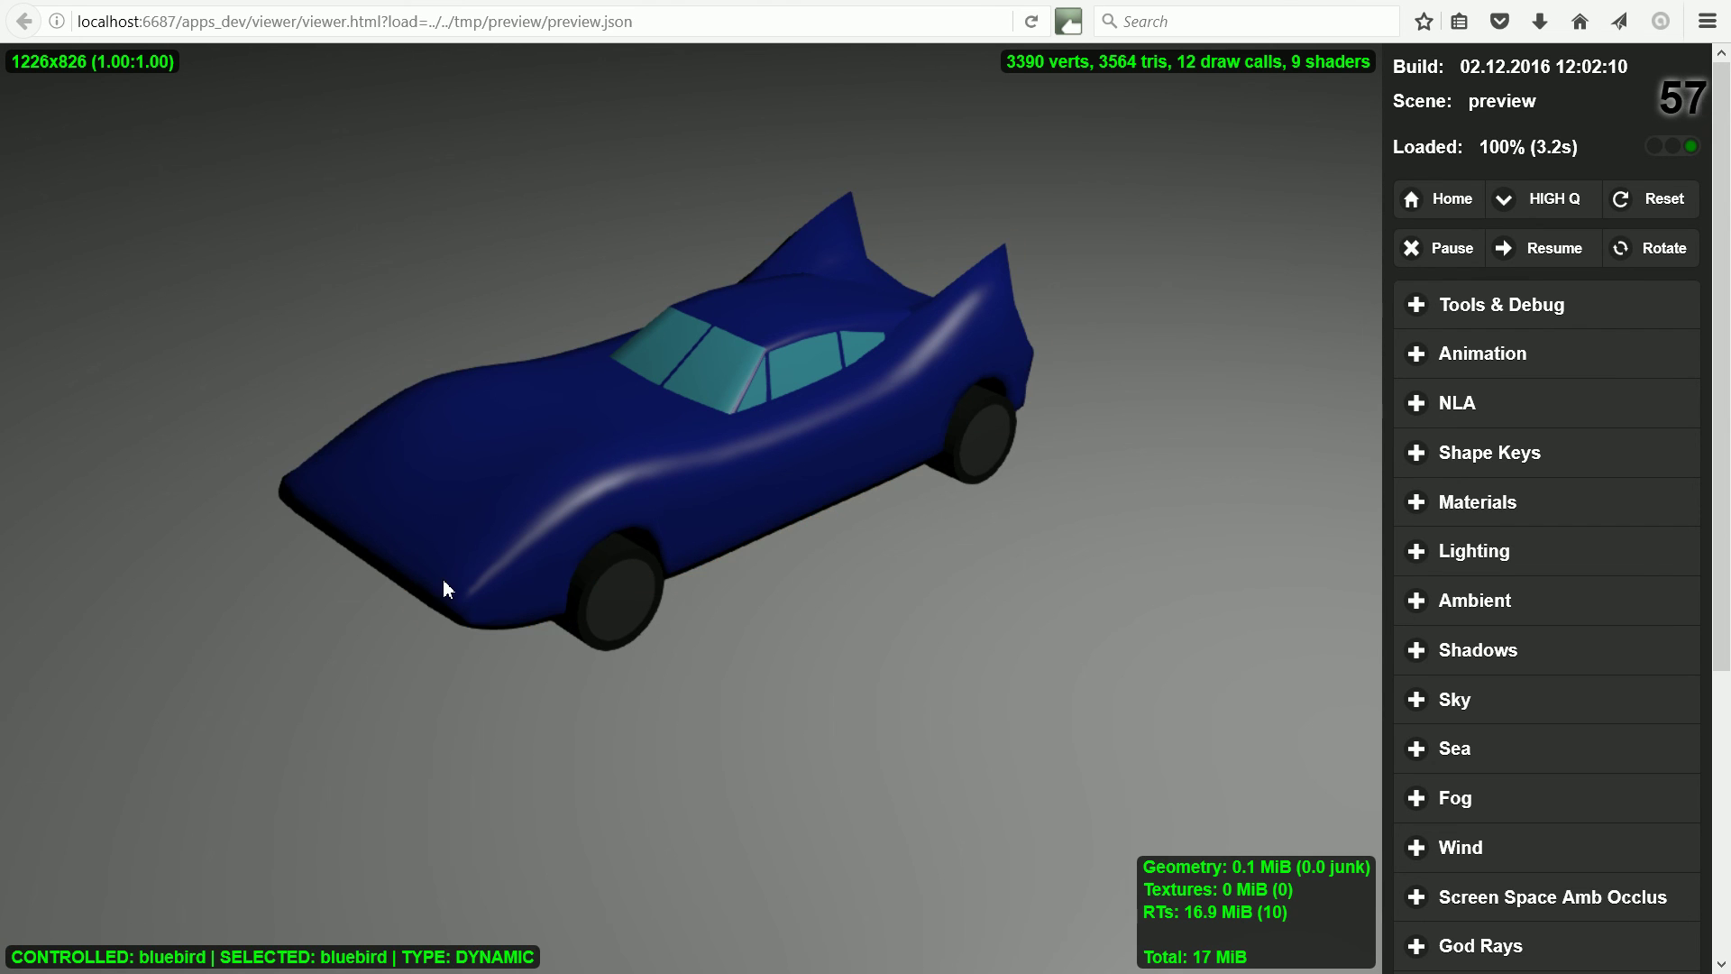